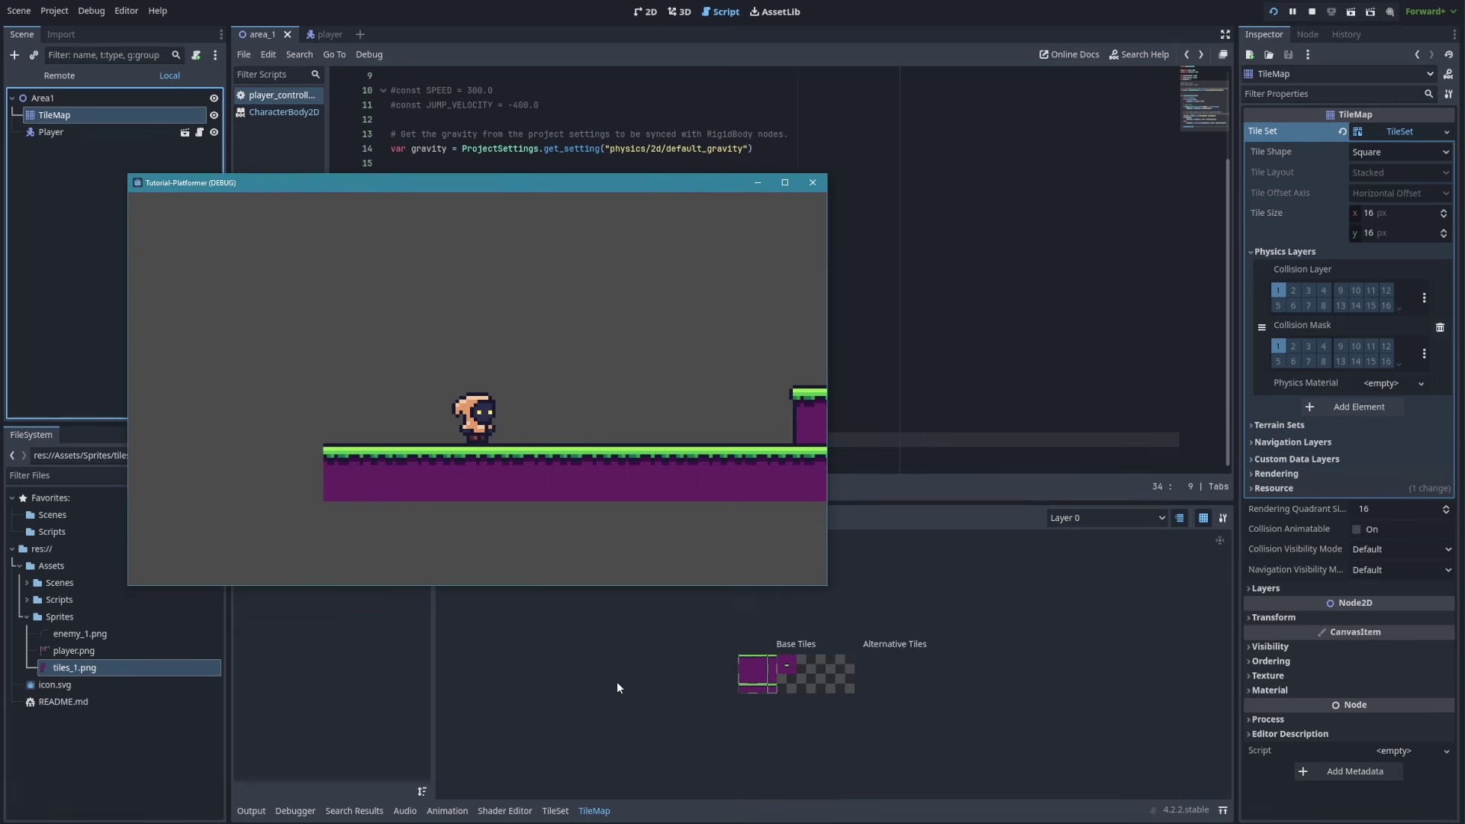
Play-test the running platformer by moving the character in both directions and jumping along the platforms
key(d)
key(space)
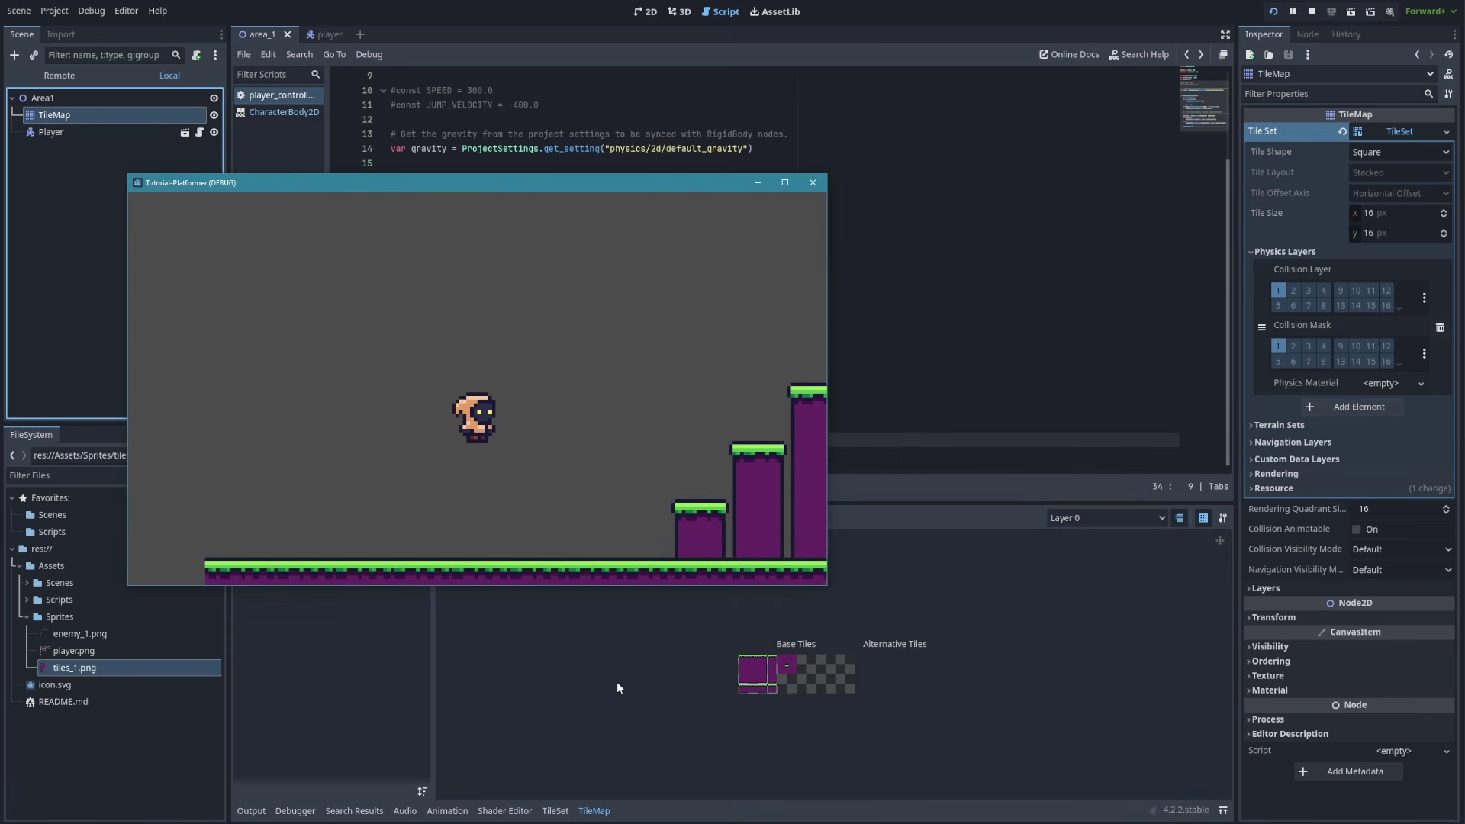
key(d)
key(d)
key(space)
key(a)
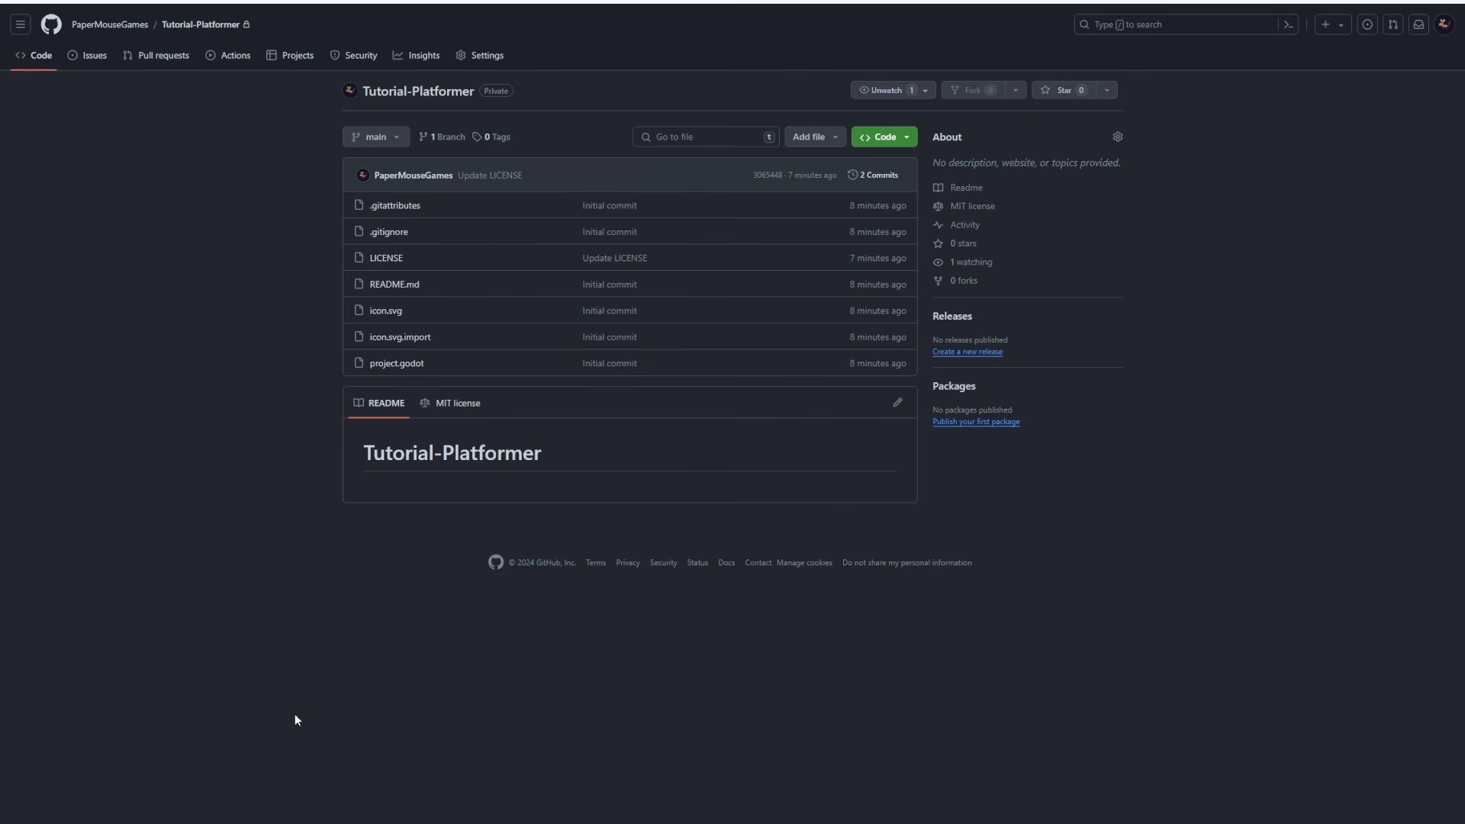
Switch to the Tutorial-Platformer repository on GitHub, view its MIT license, and return to the README
click(468, 417)
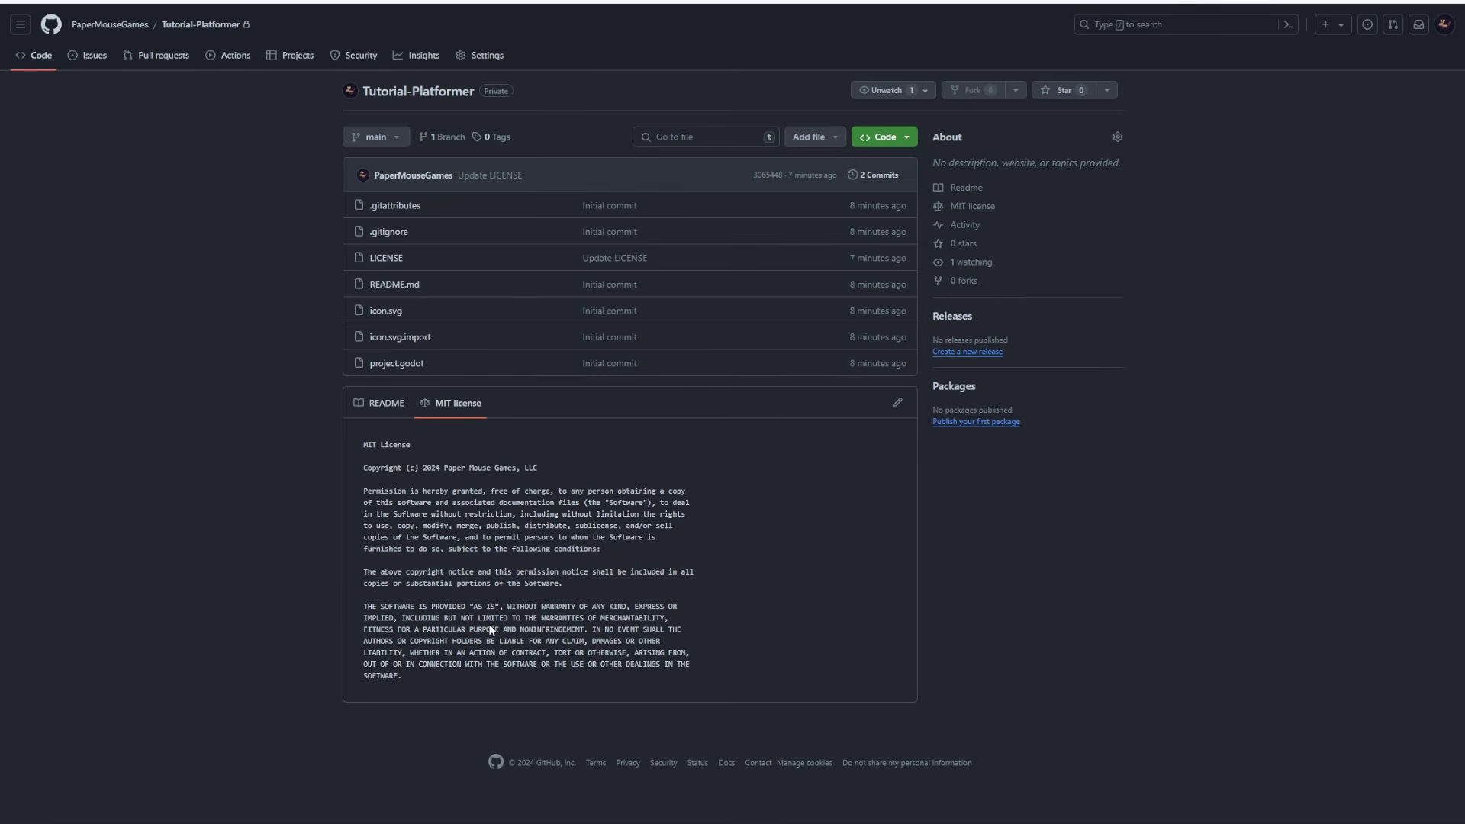
click(367, 414)
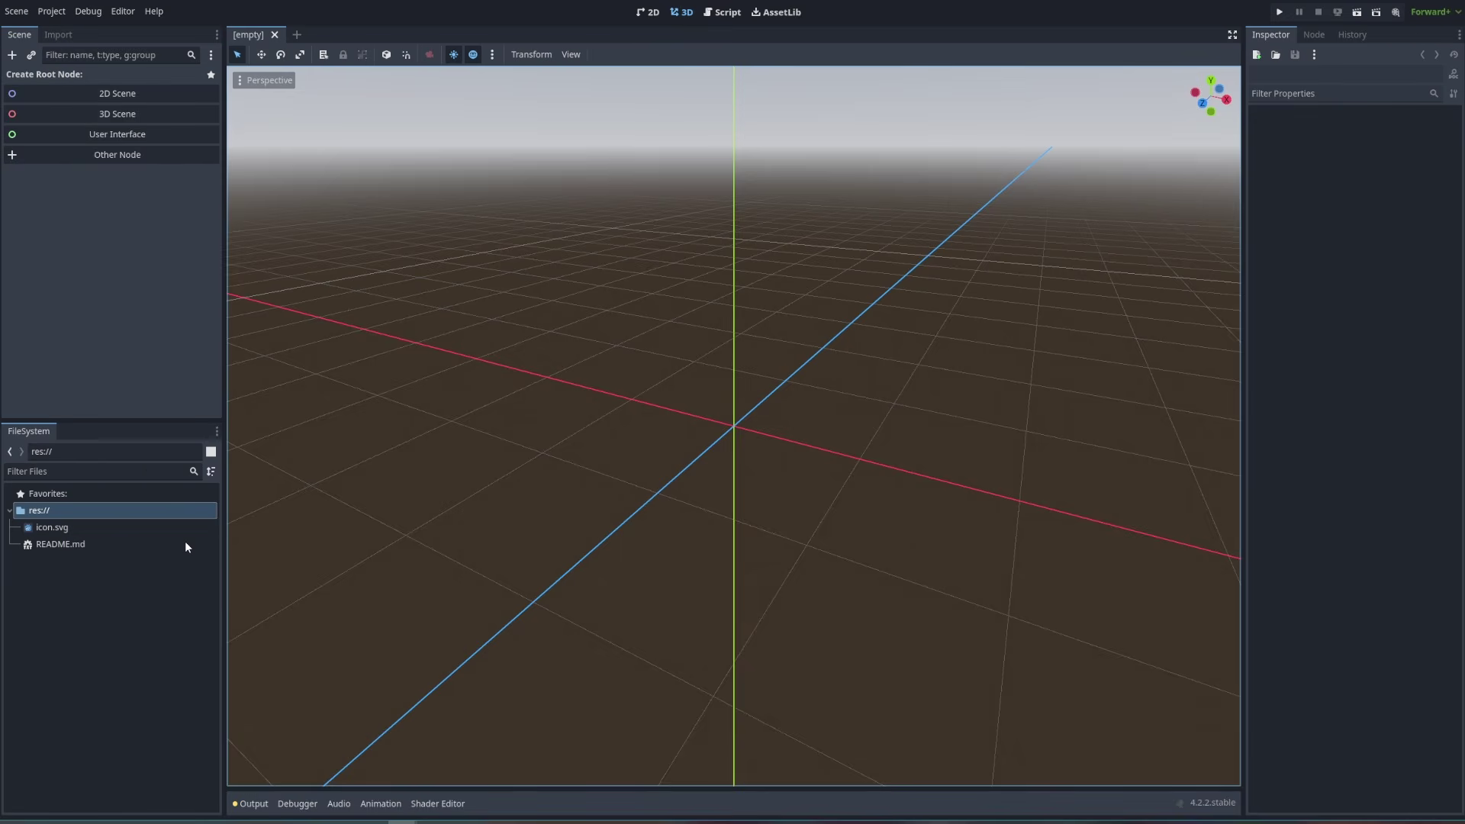
Create a folder named Assets in the project root res://
right_click(54, 516)
mouse_move(91, 522)
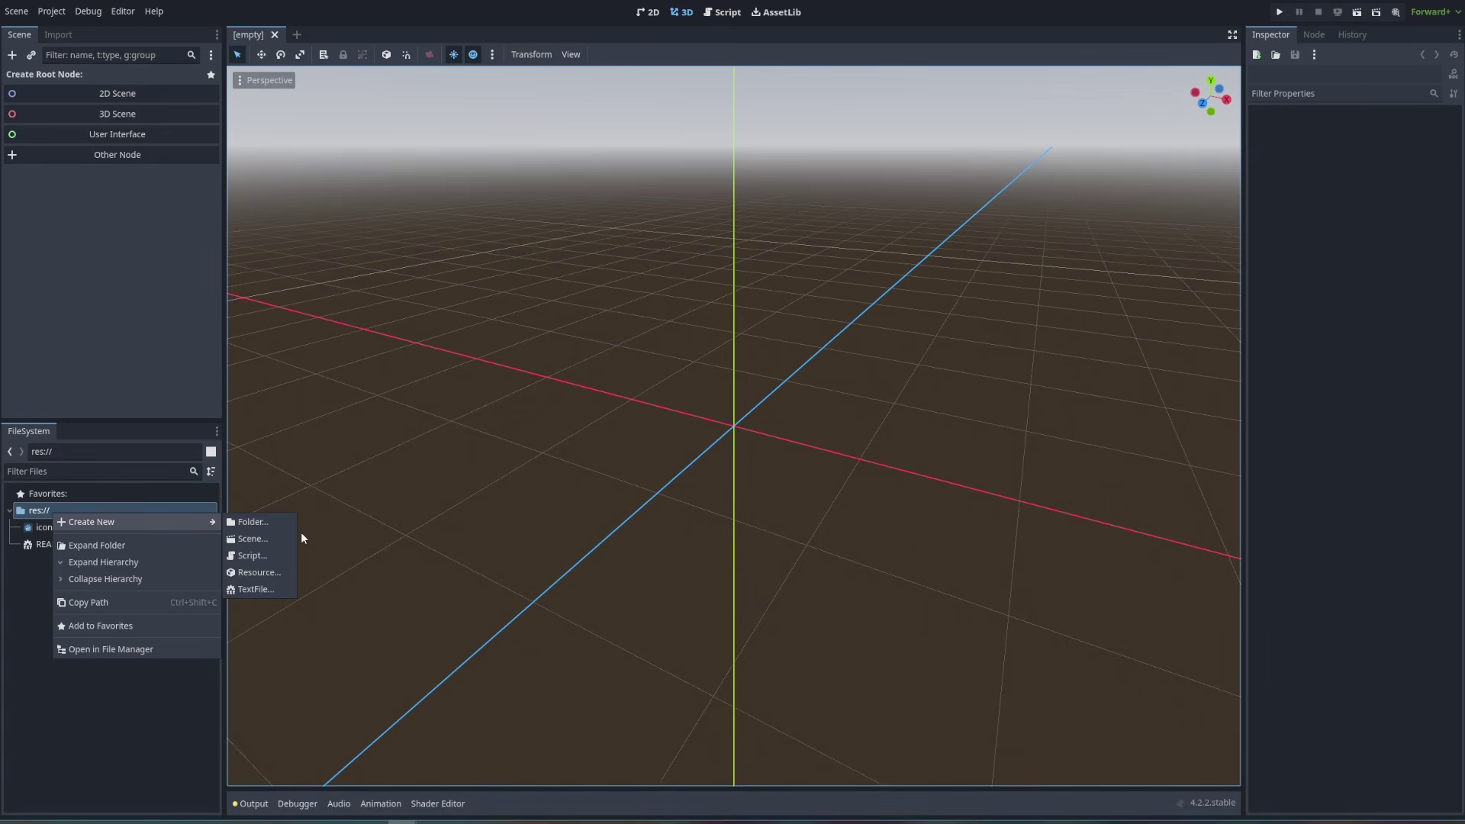
click(252, 523)
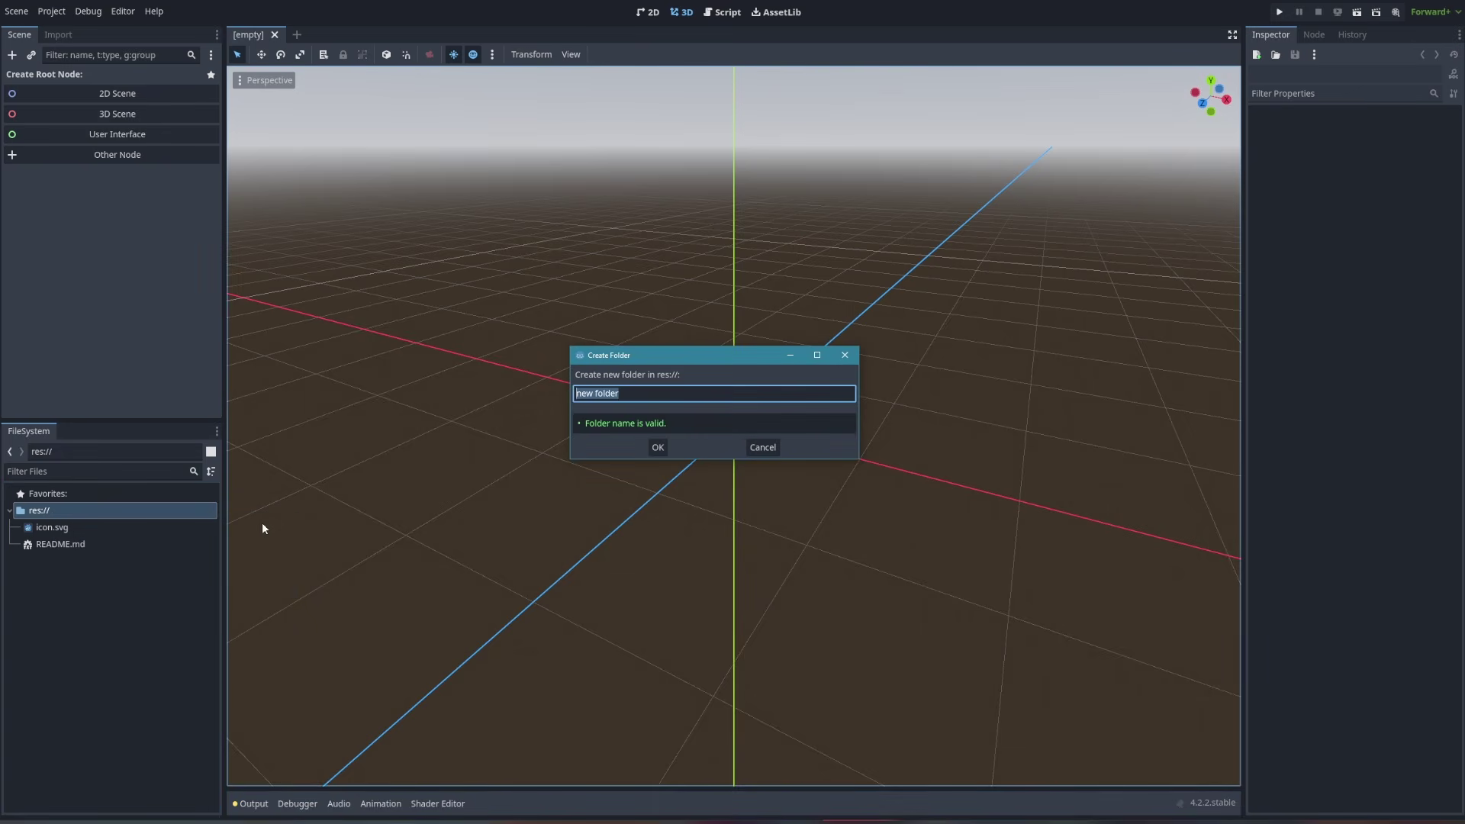
text(Assets)
key(Return)
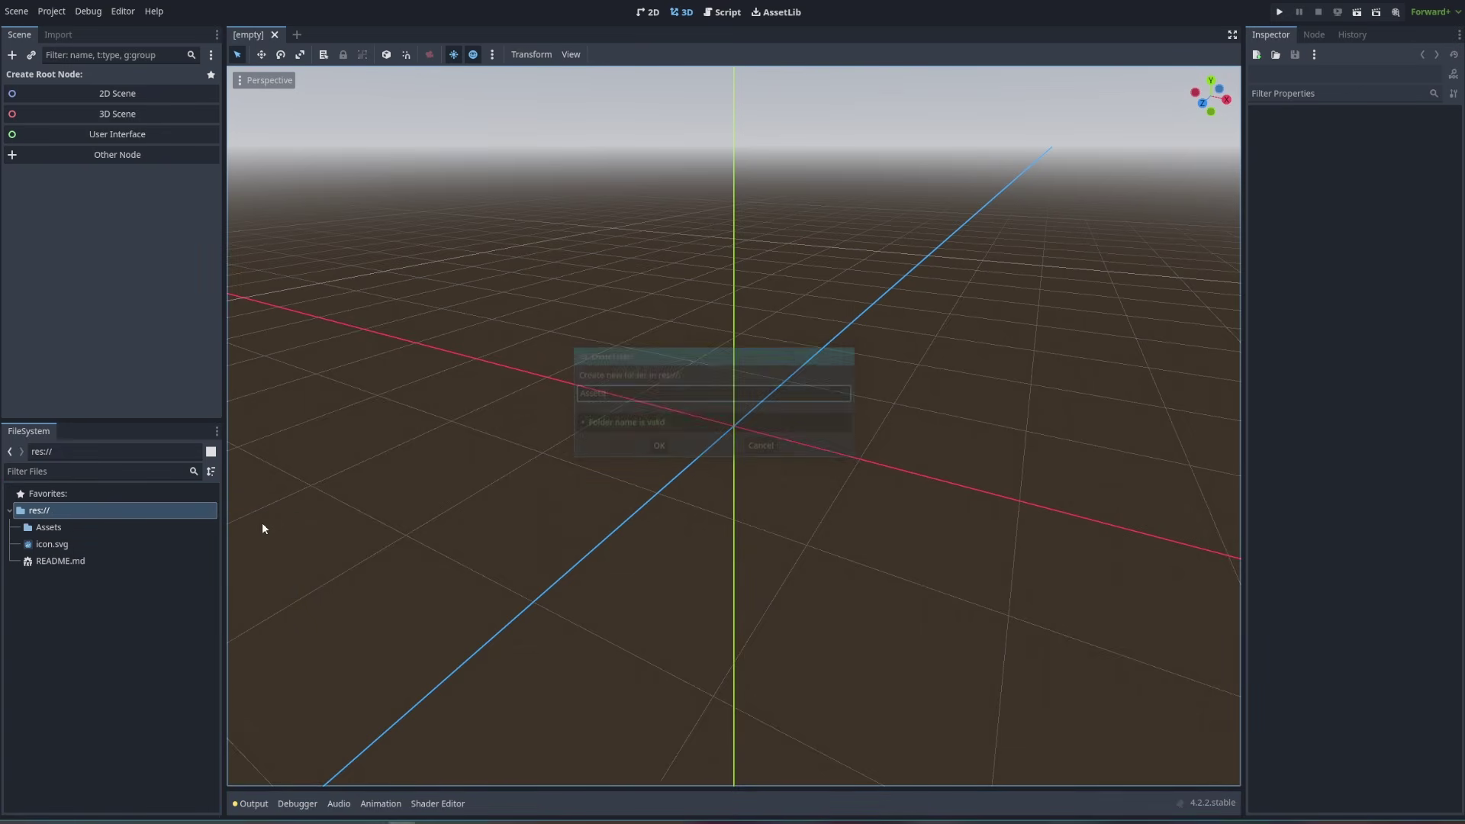
Create a subfolder named Scenes inside the Assets folder
click(81, 526)
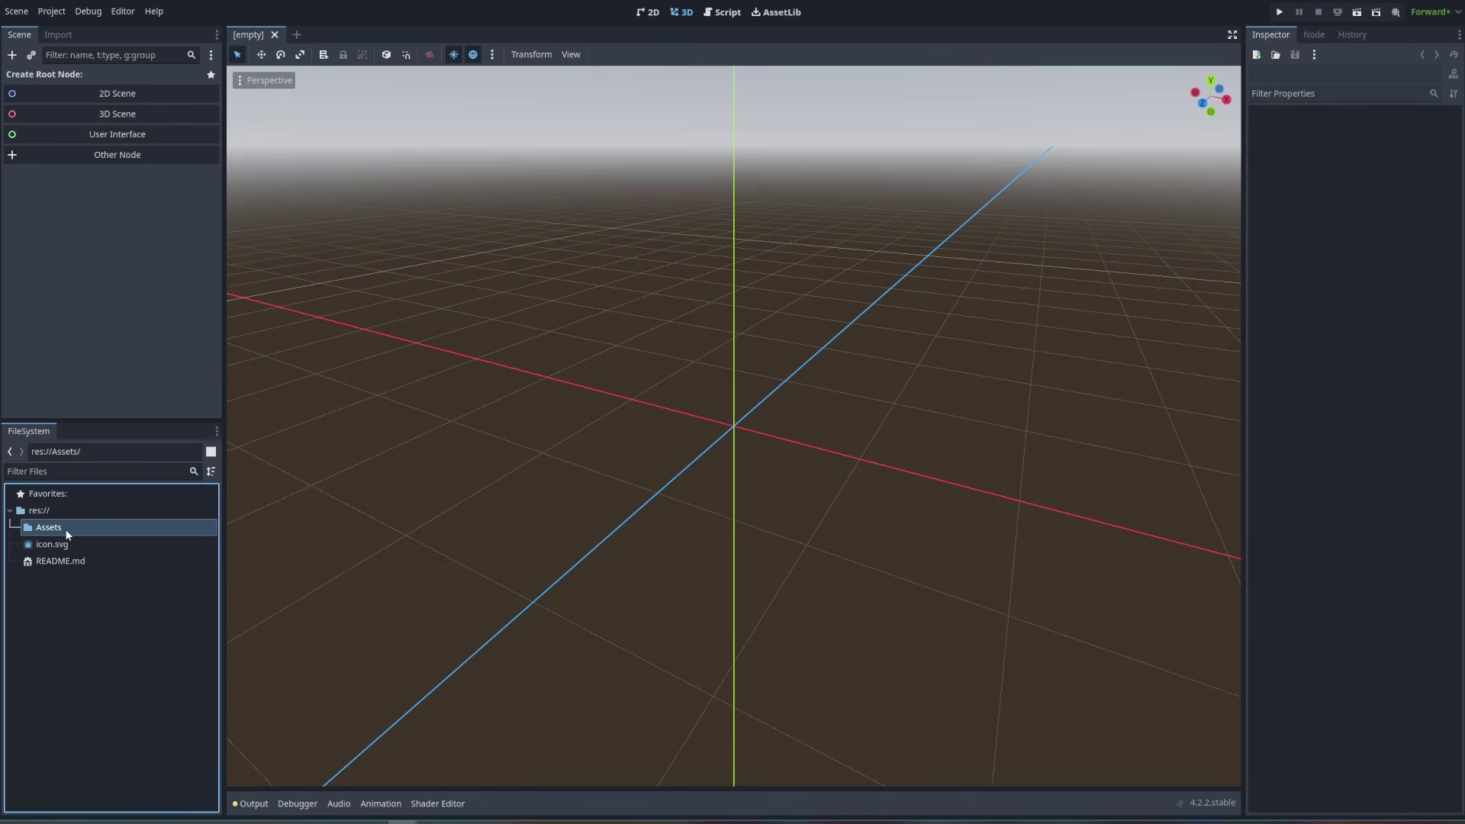
right_click(66, 529)
mouse_move(106, 540)
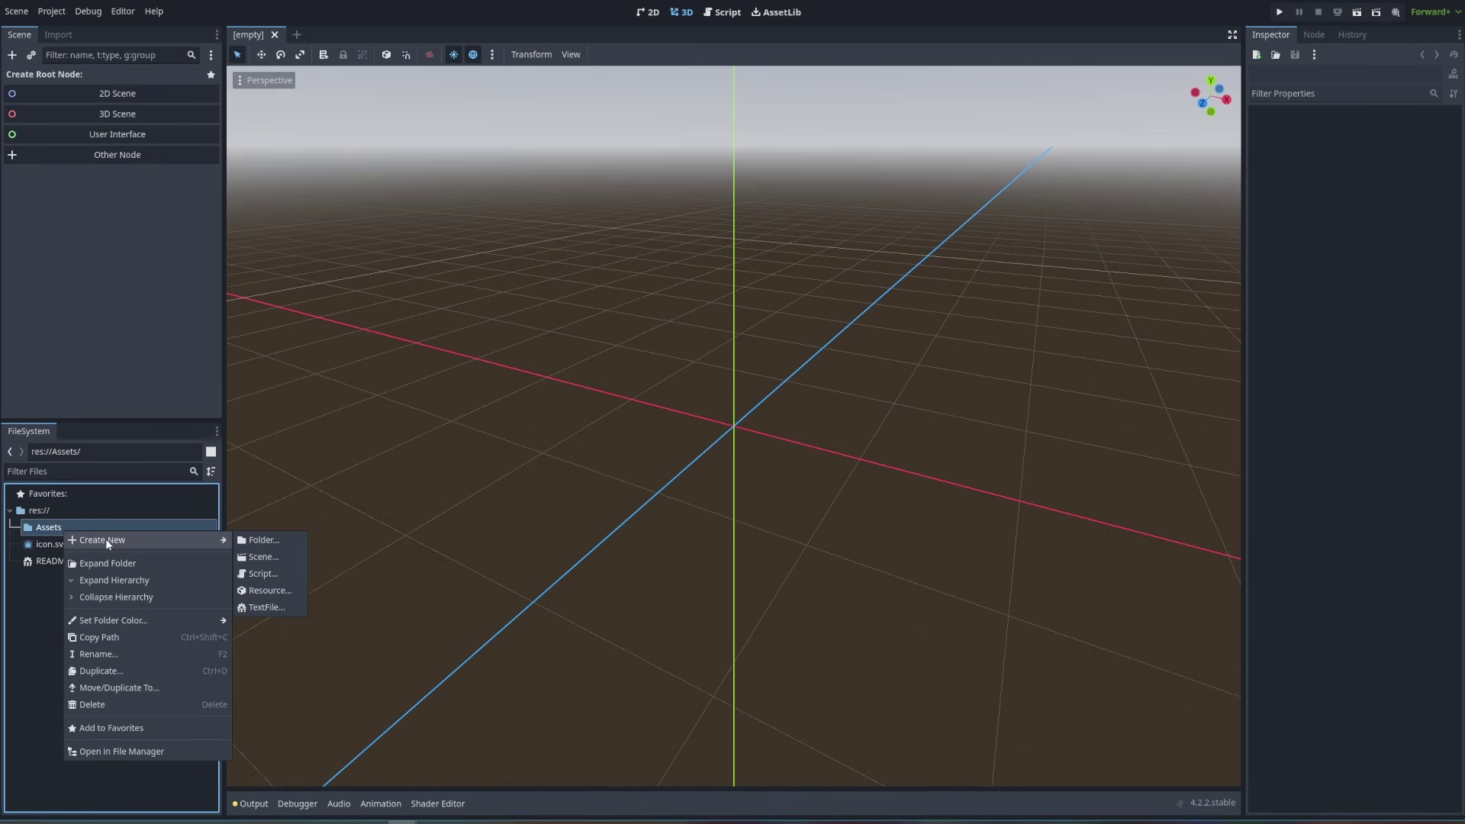
click(263, 540)
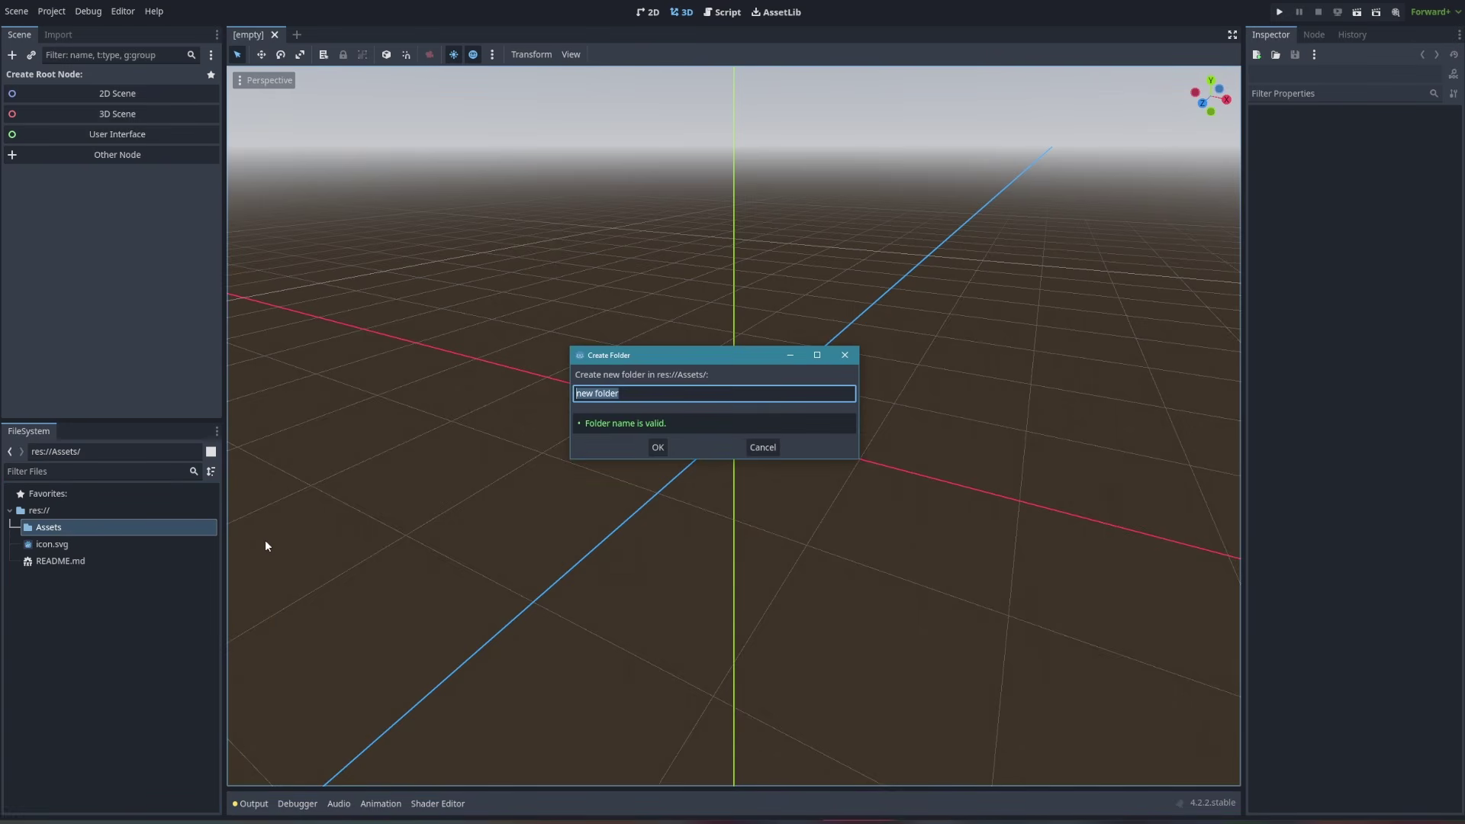
text(Scenes)
key(Return)
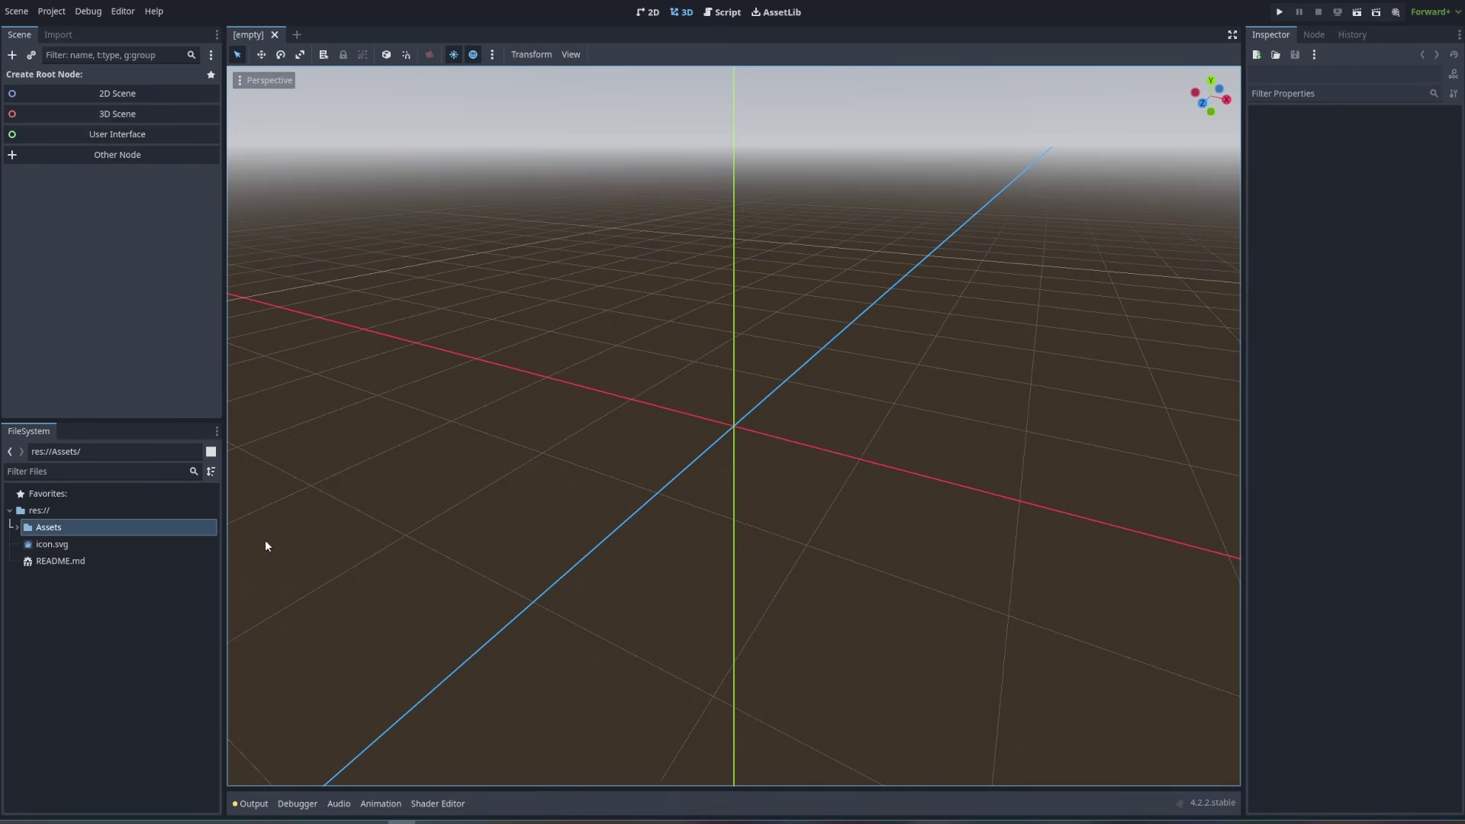
Expand the Assets folder and create a subfolder named Scripts inside it
click(17, 527)
right_click(65, 530)
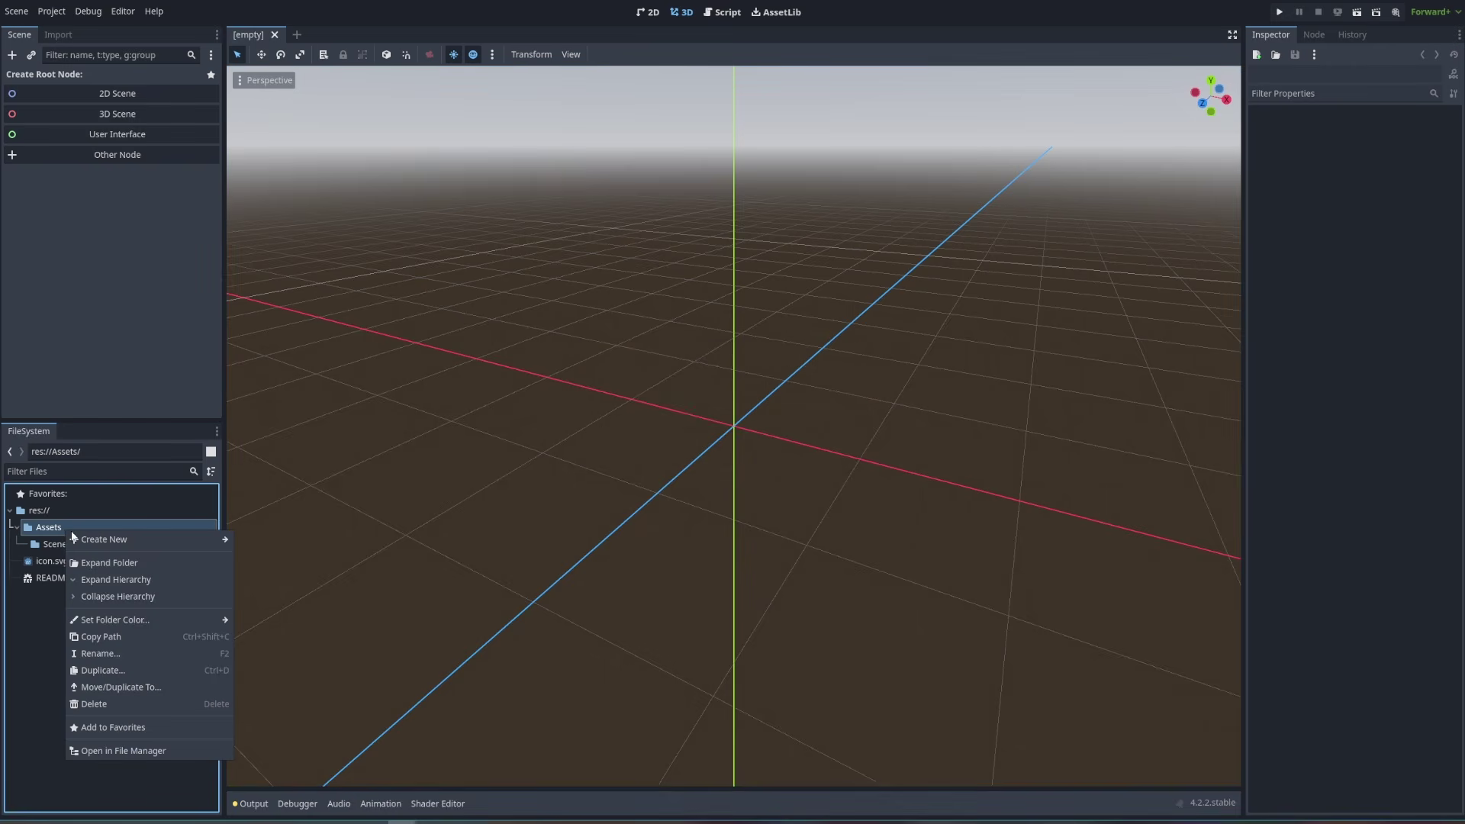
mouse_move(159, 547)
click(263, 539)
text(Scripts)
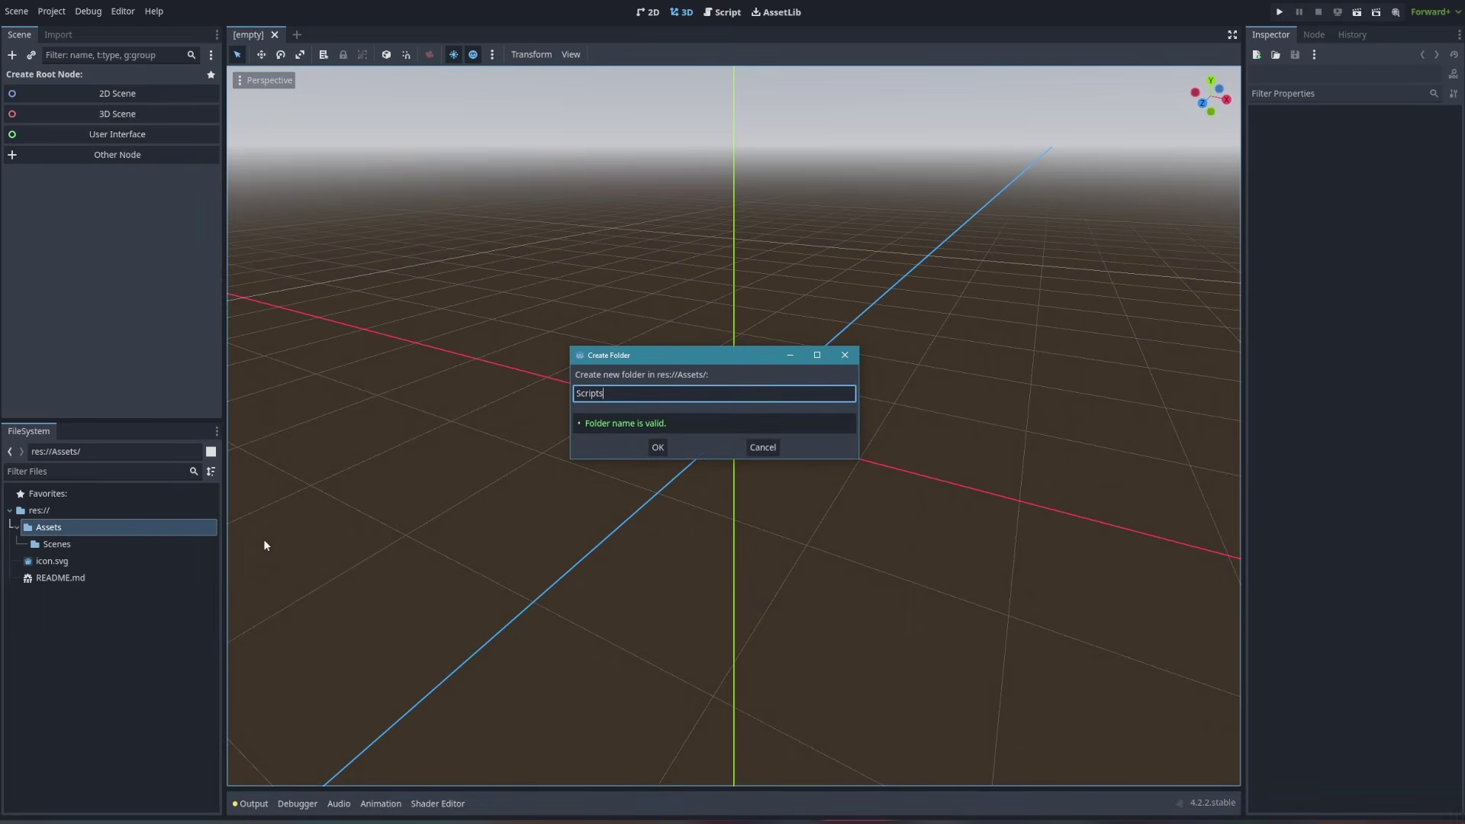
key(Return)
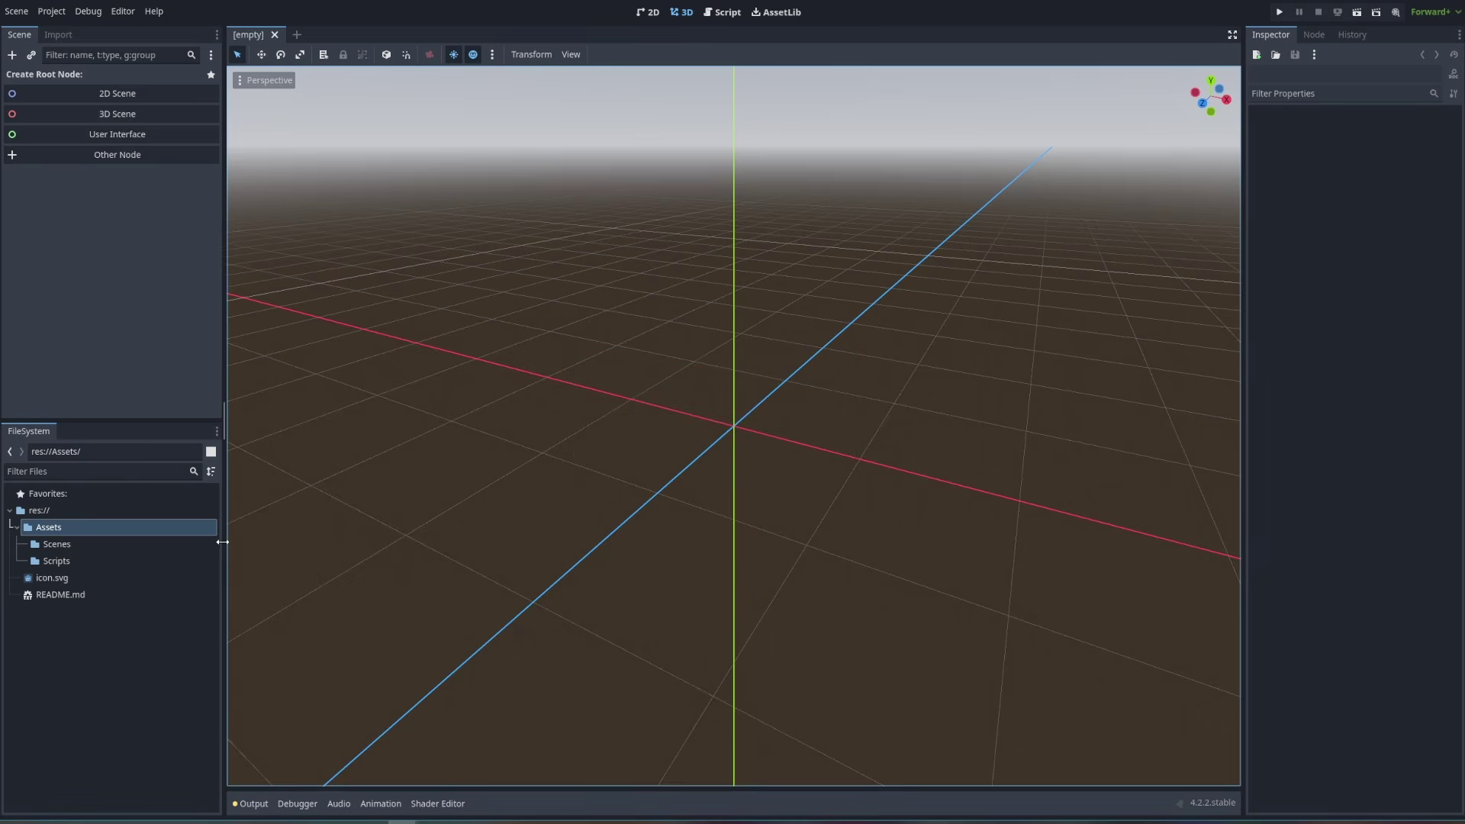
Create a subfolder named Sprites inside the Assets folder
right_click(55, 532)
mouse_move(110, 541)
click(240, 542)
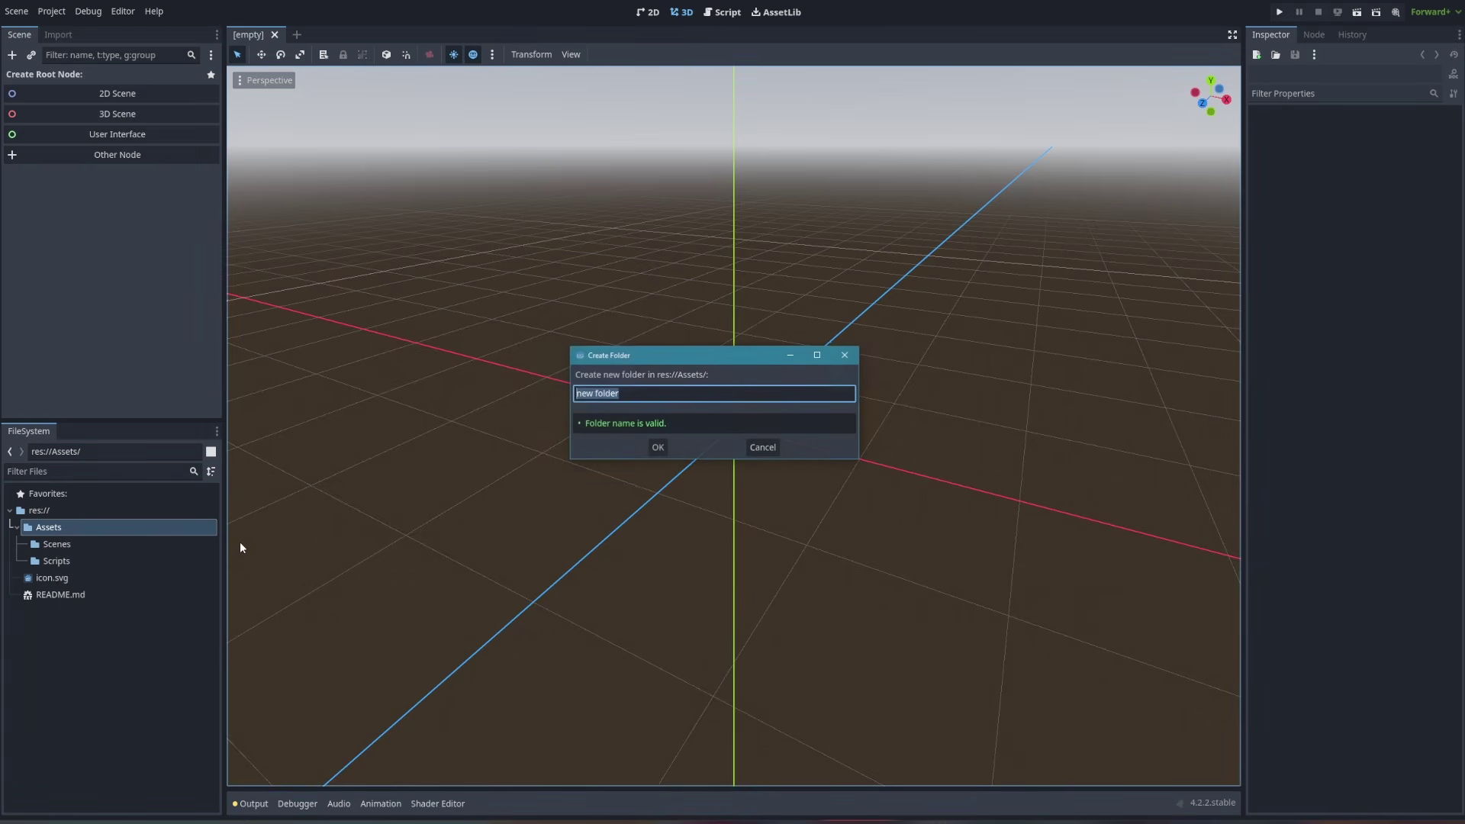
text(Sprites)
key(Return)
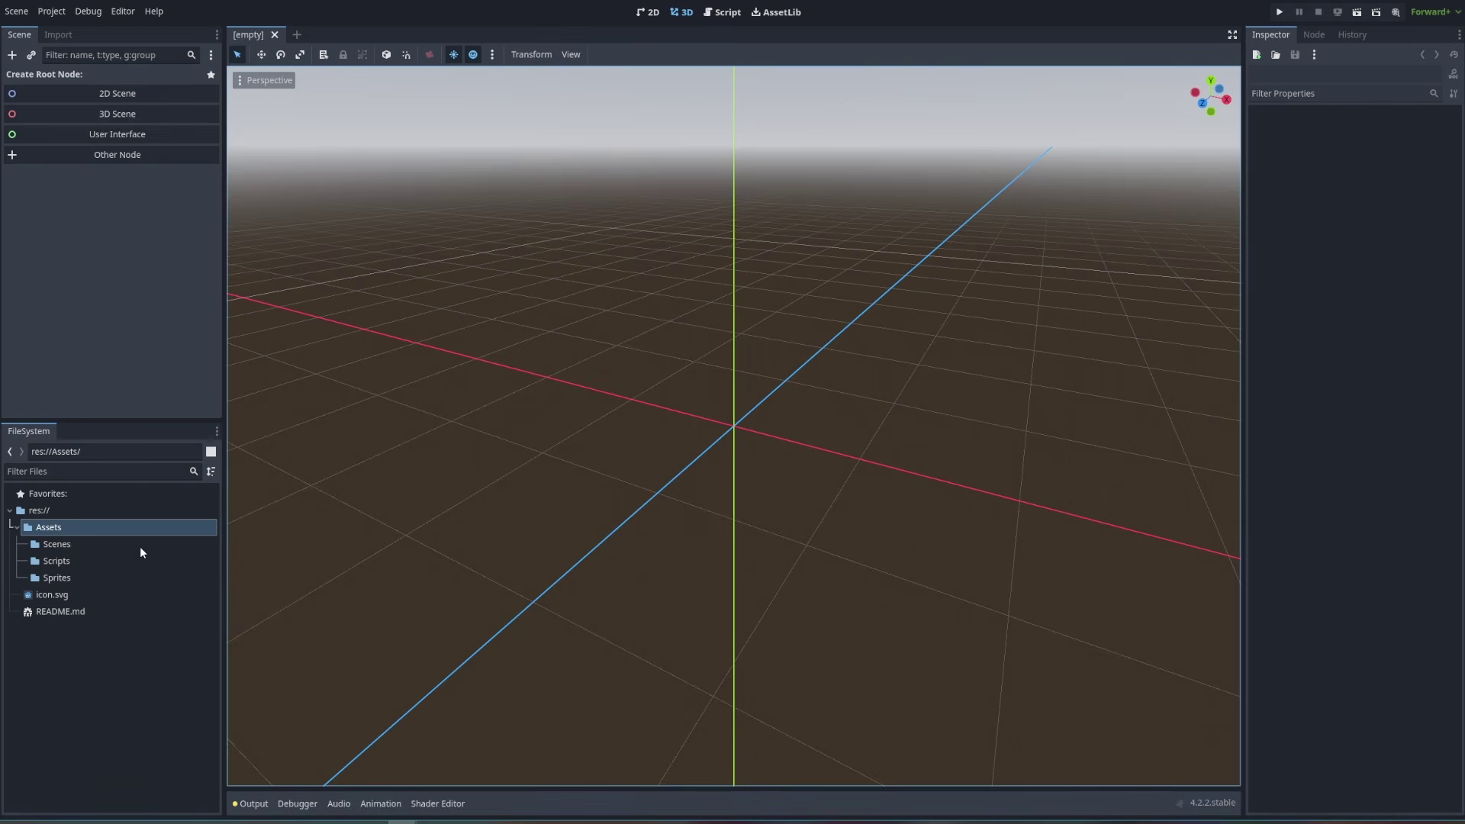
Create a subfolder named Areas inside the Scenes folder and expand Scenes to show it
click(56, 545)
right_click(62, 546)
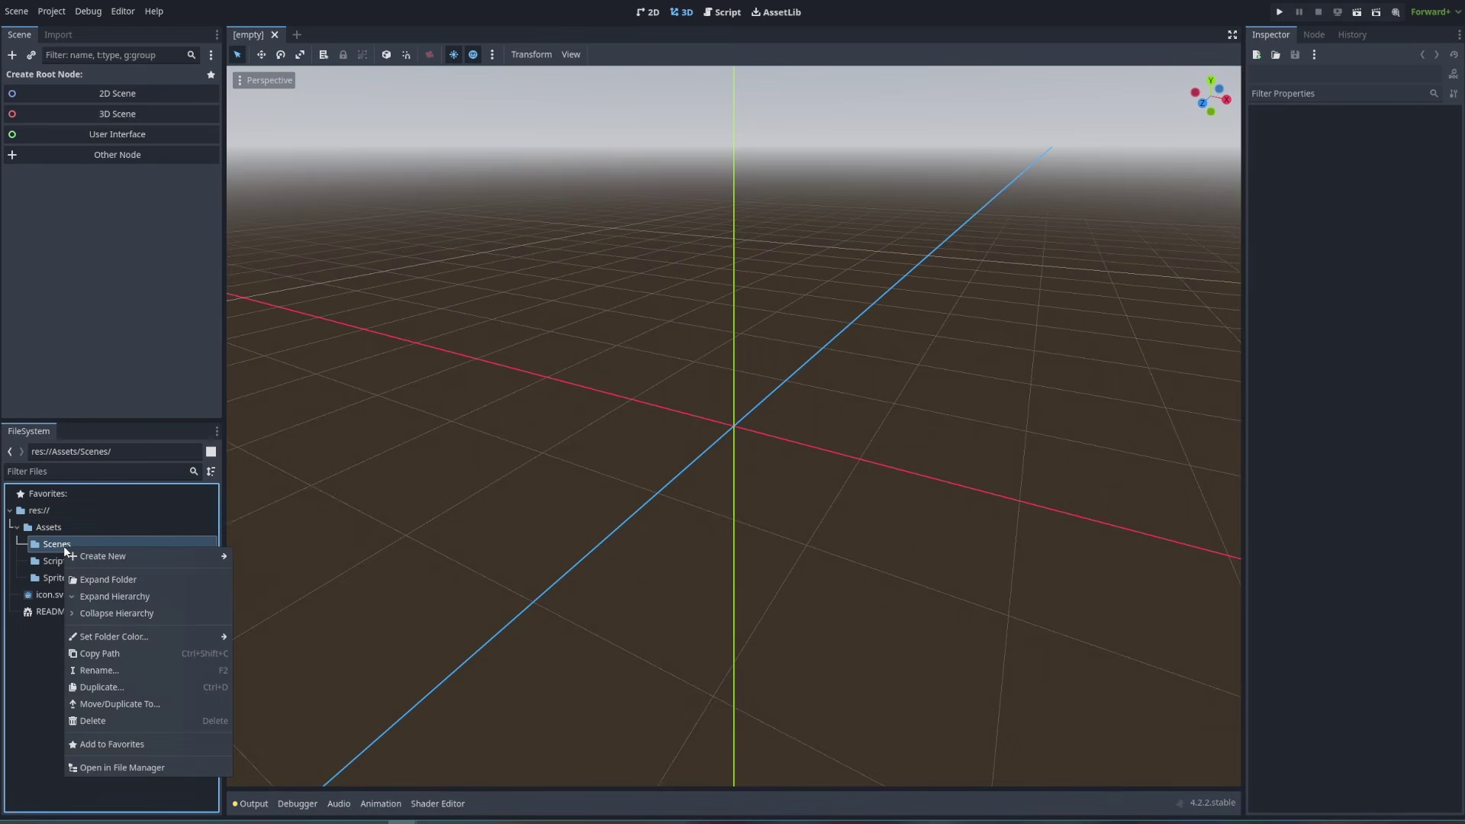
mouse_move(140, 556)
click(262, 555)
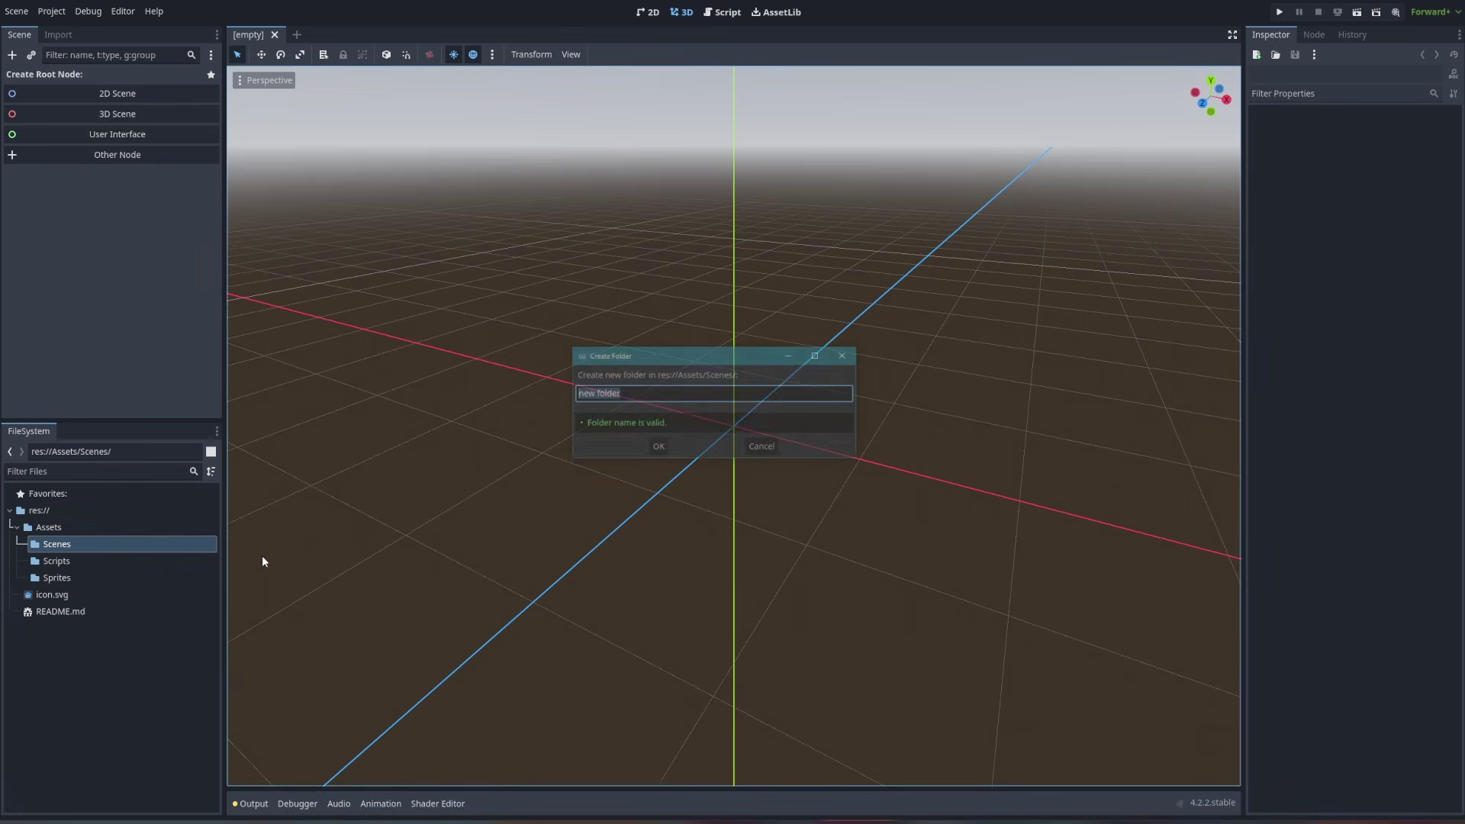
text(Areas)
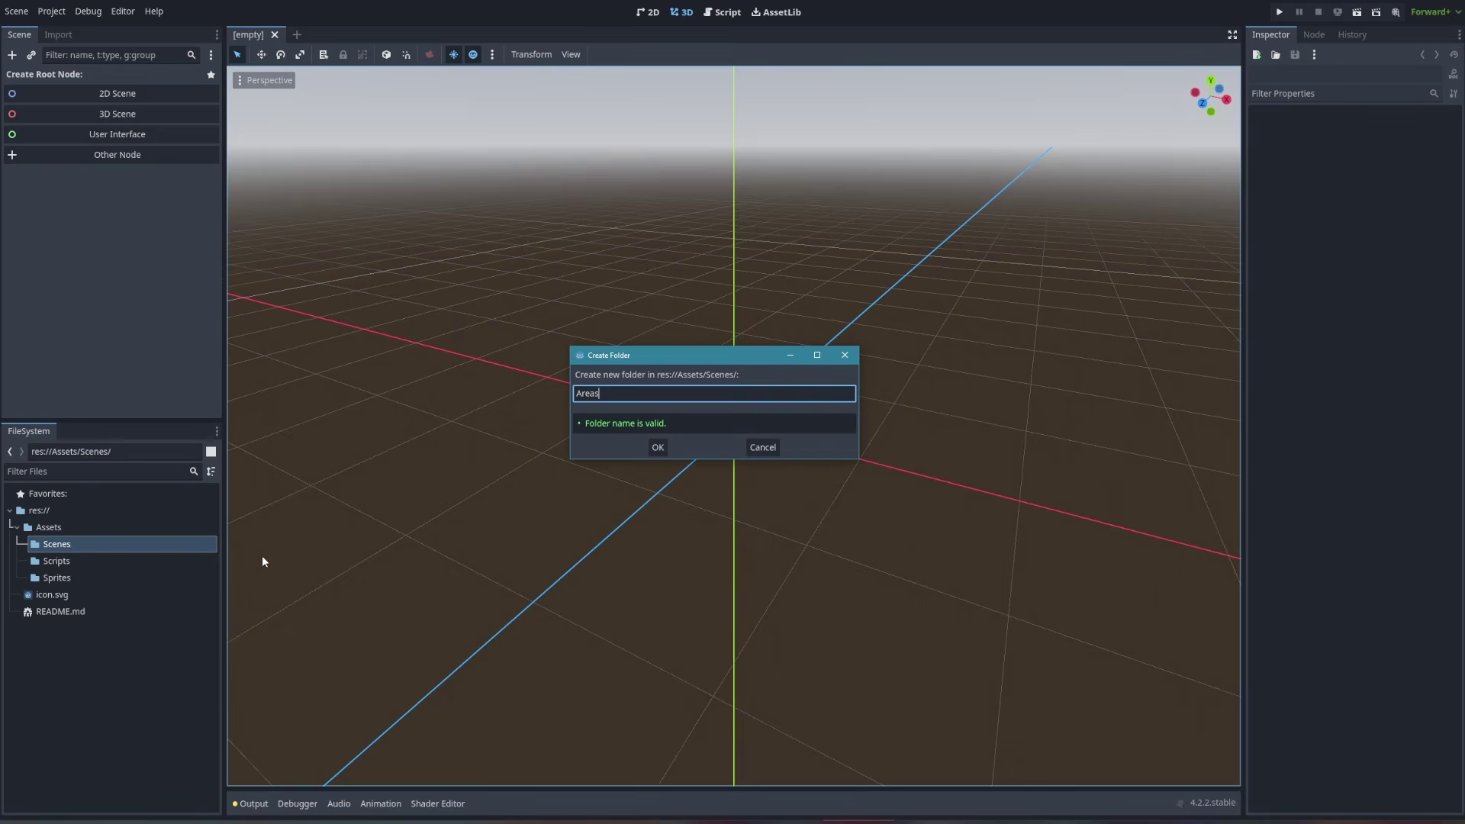
key(Return)
double_click(34, 548)
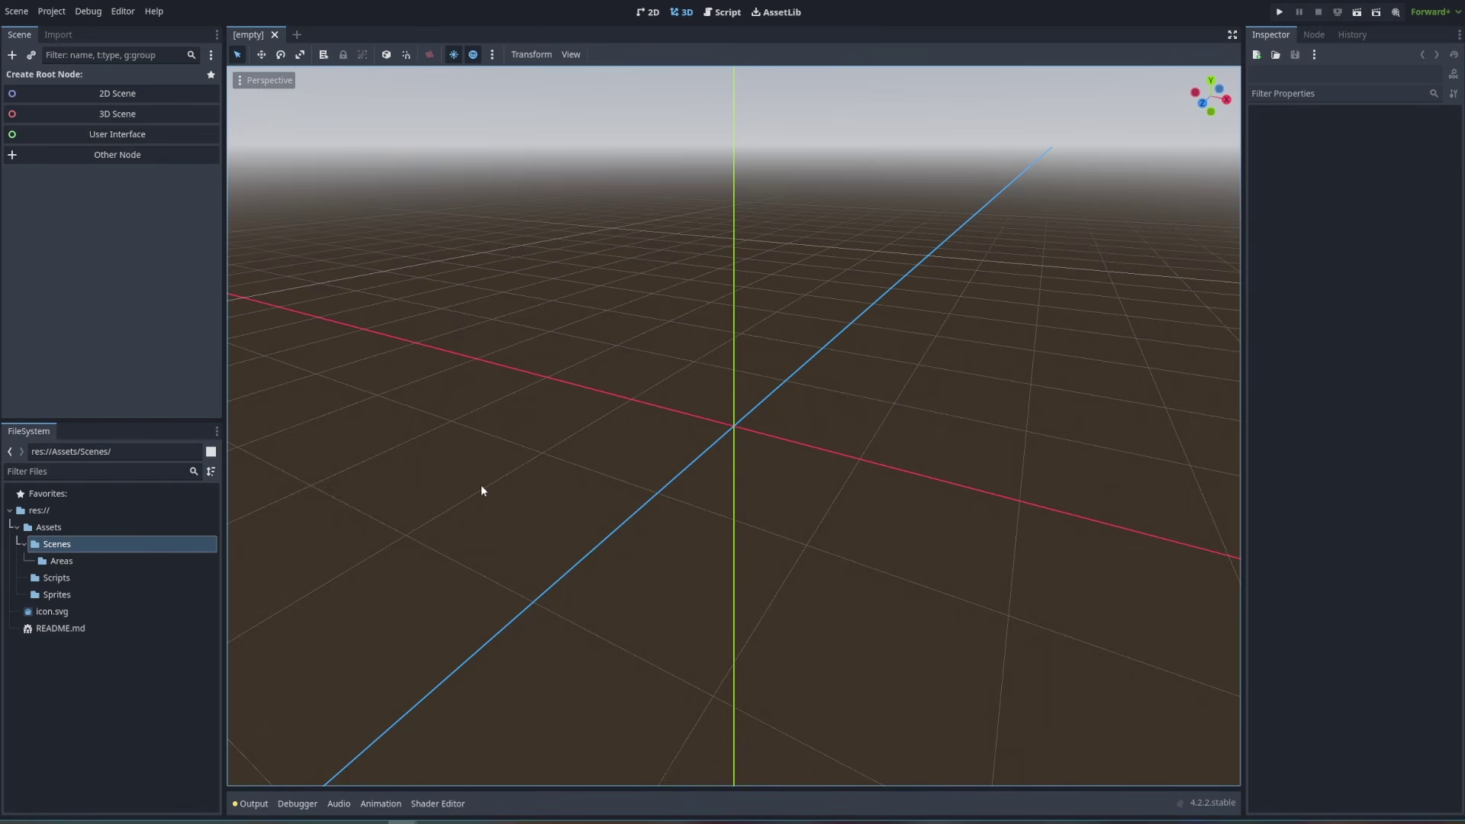
In the 2D workspace, create a 2D scene root node and rename it Area1
click(648, 12)
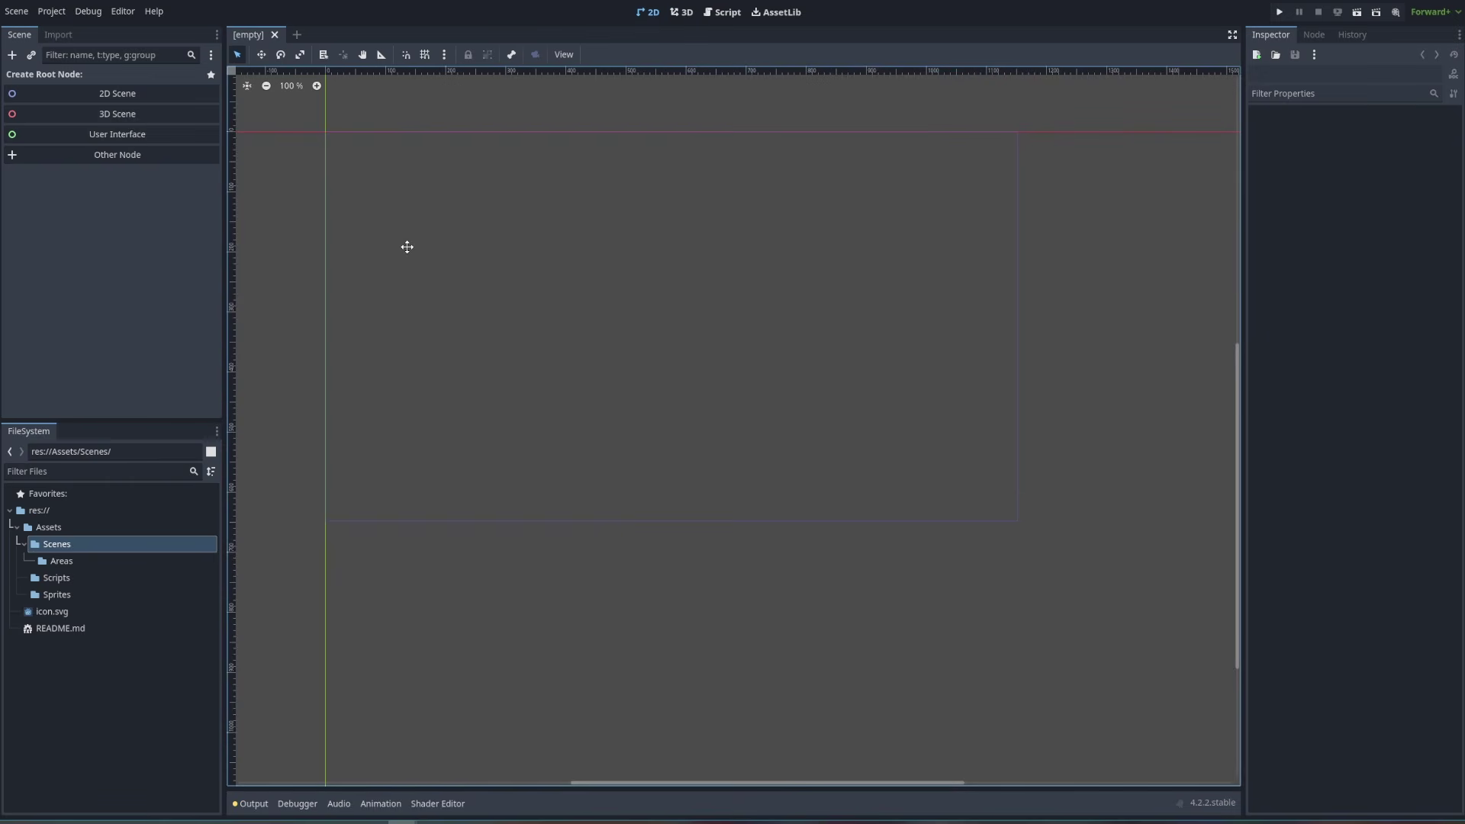
middle_drag(407, 247, 605, 366)
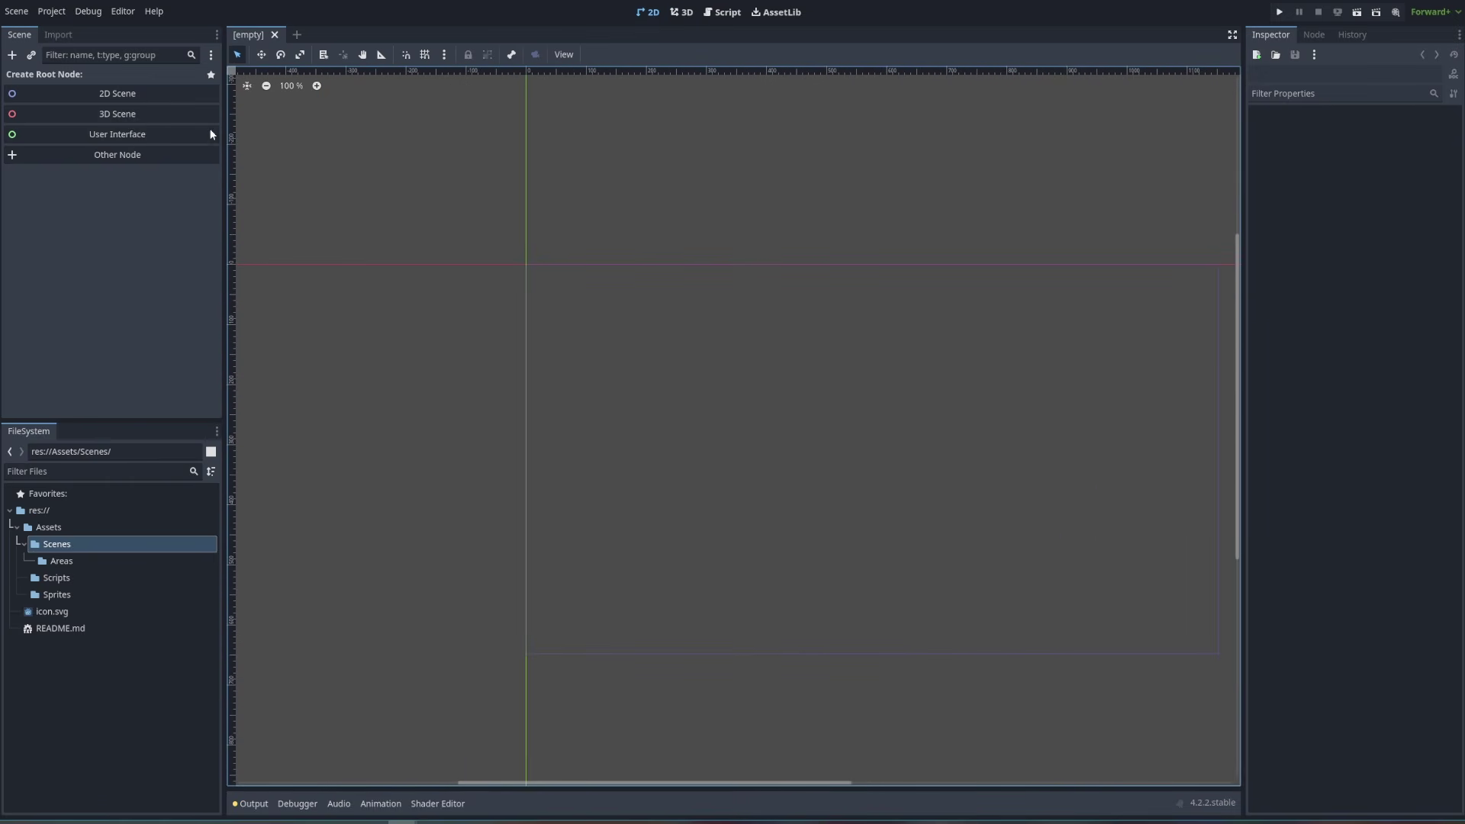
click(129, 95)
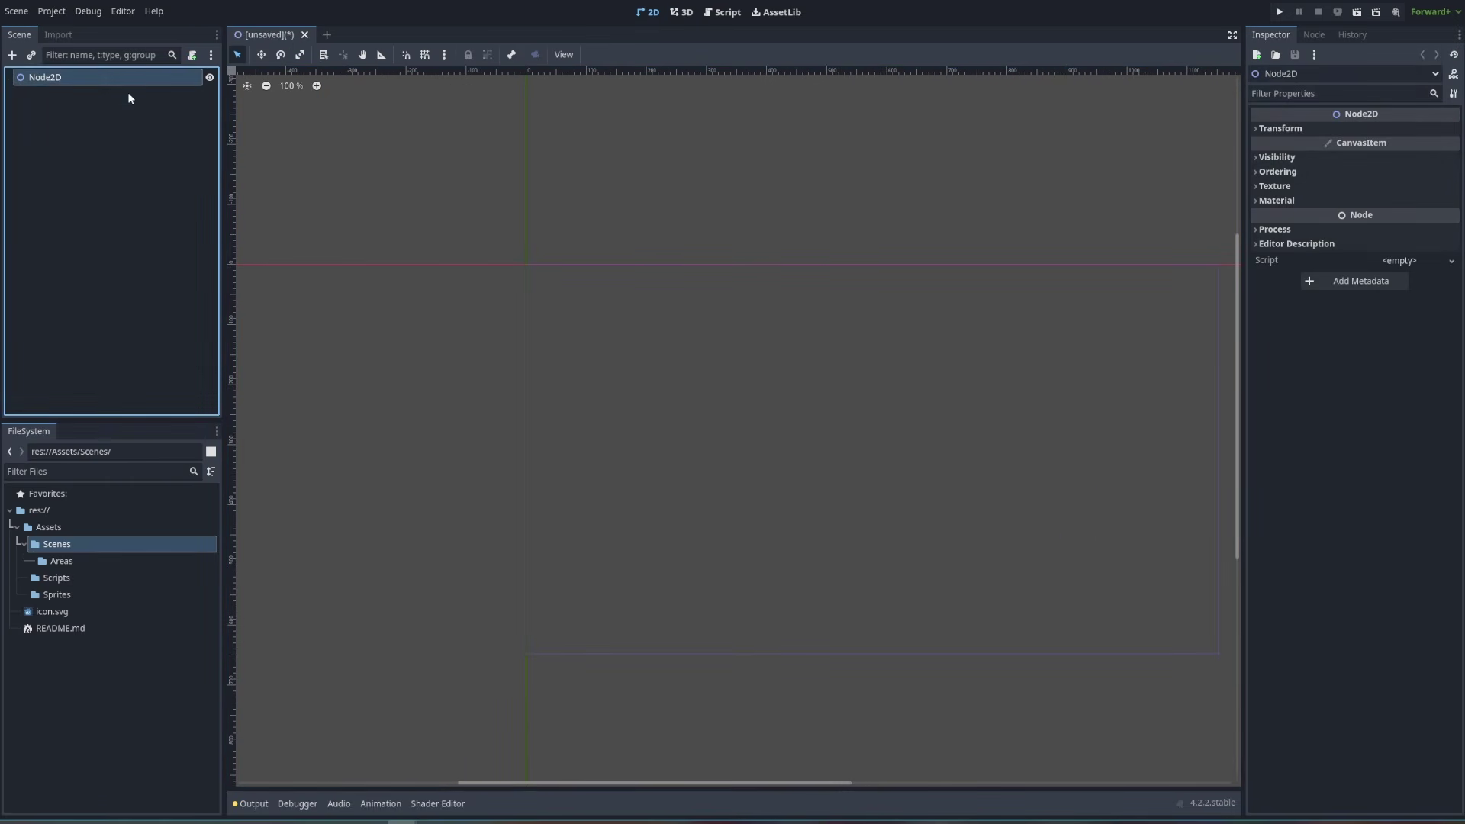
double_click(50, 78)
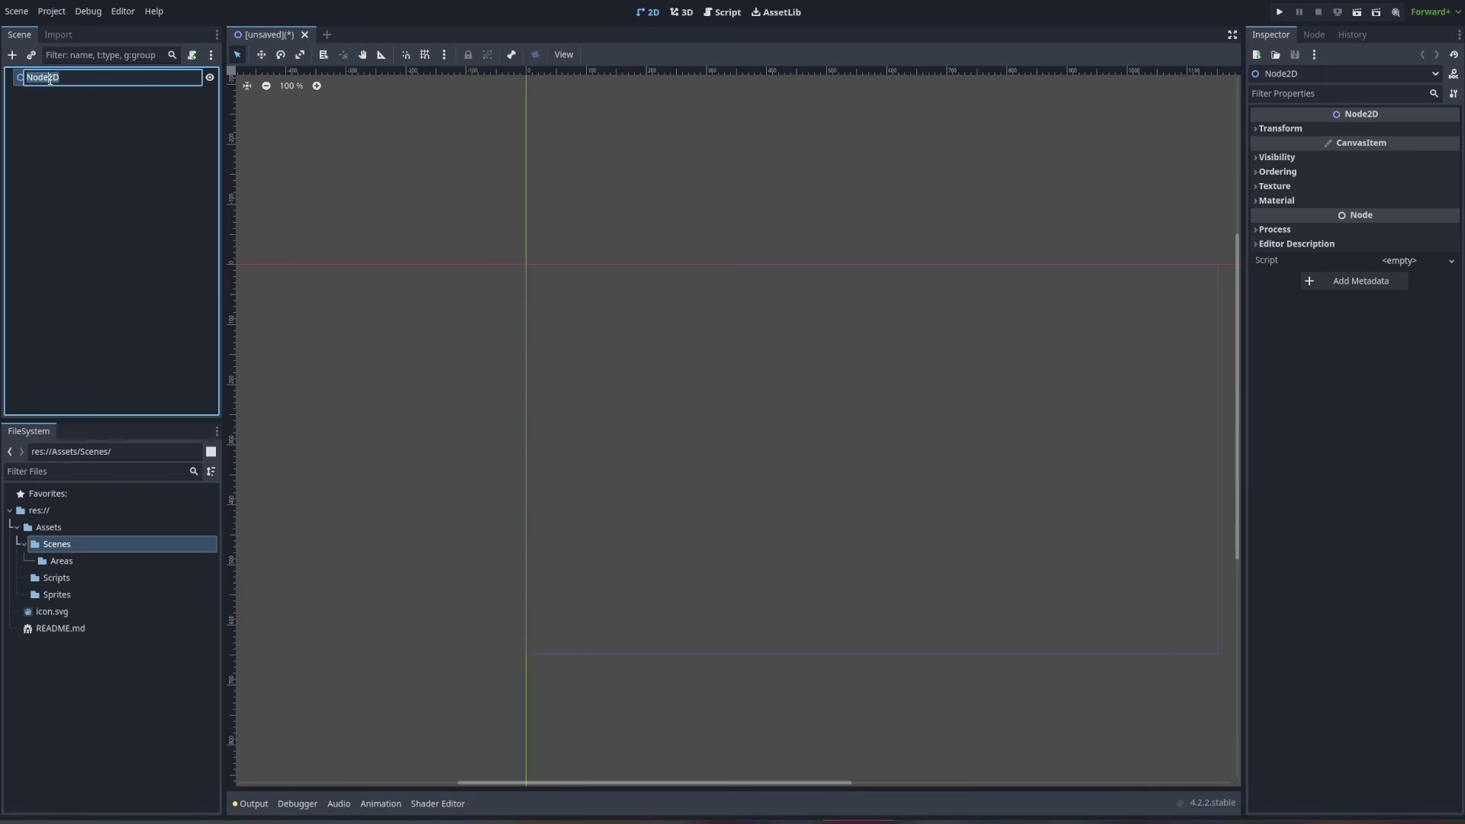
text(Area1)
key(Return)
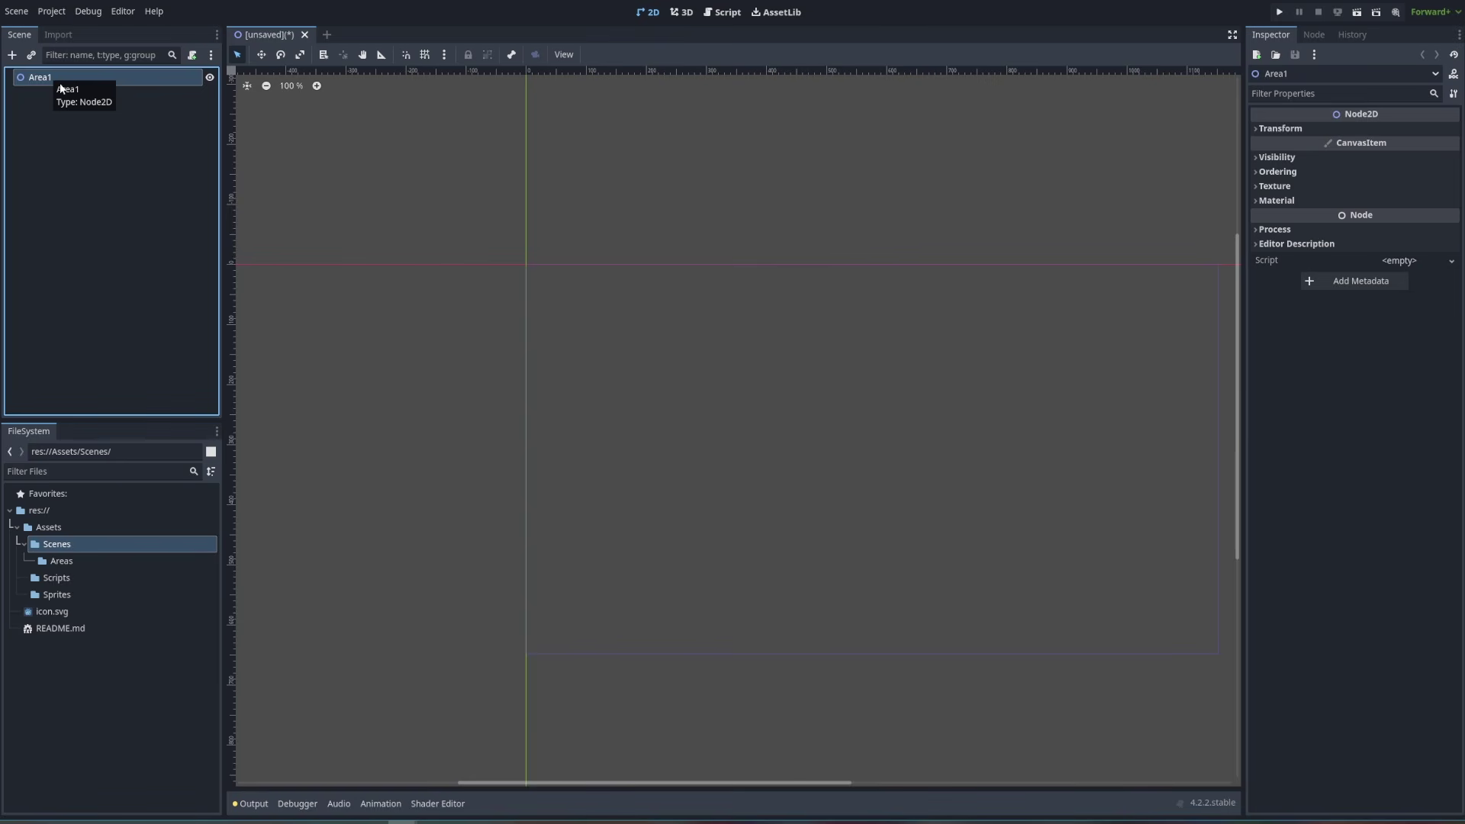
Save the scene as area_1.tscn in res://Assets/Scenes/Areas
key(ctrl+s)
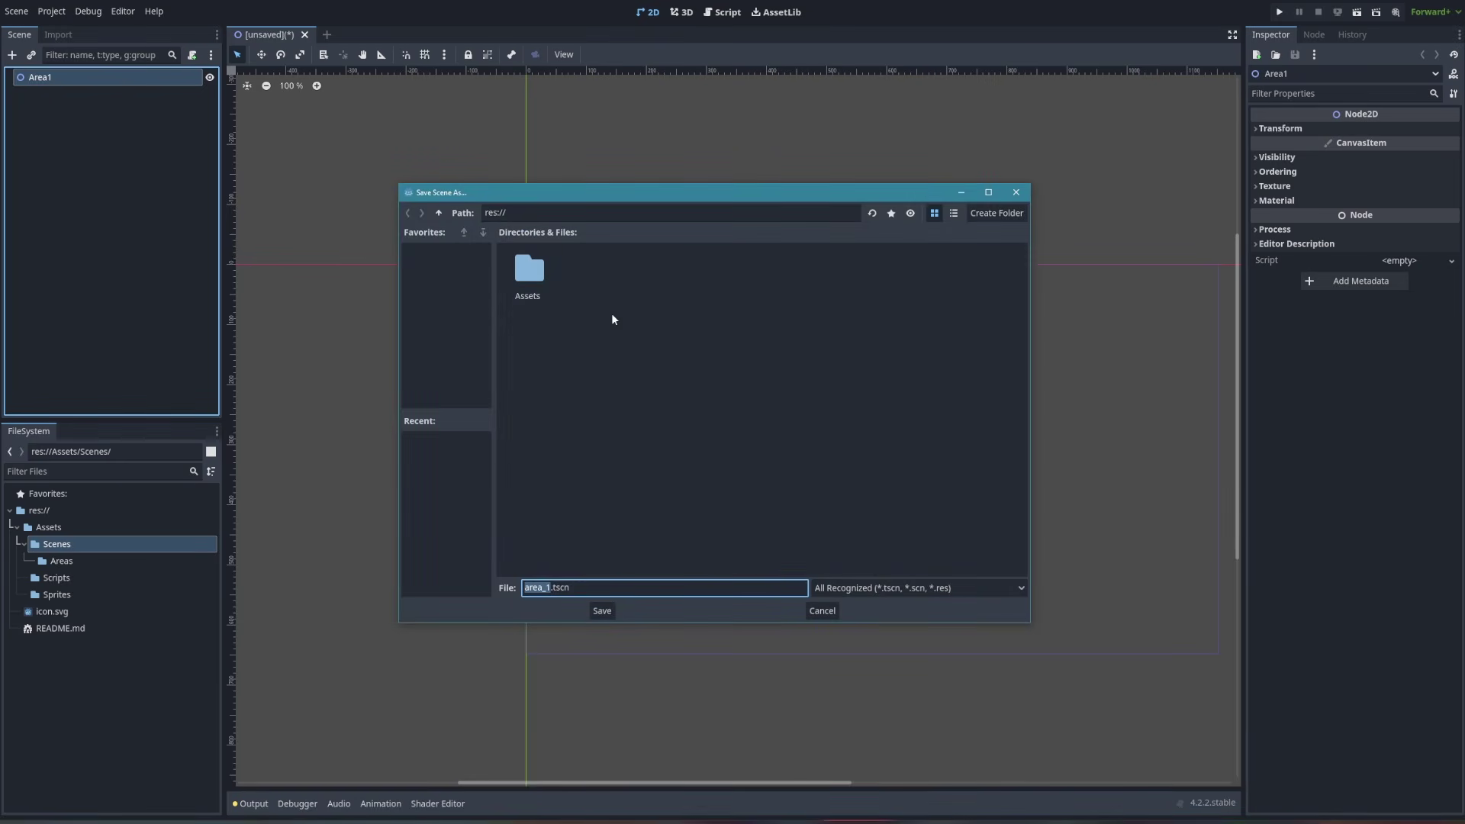
double_click(529, 273)
double_click(528, 277)
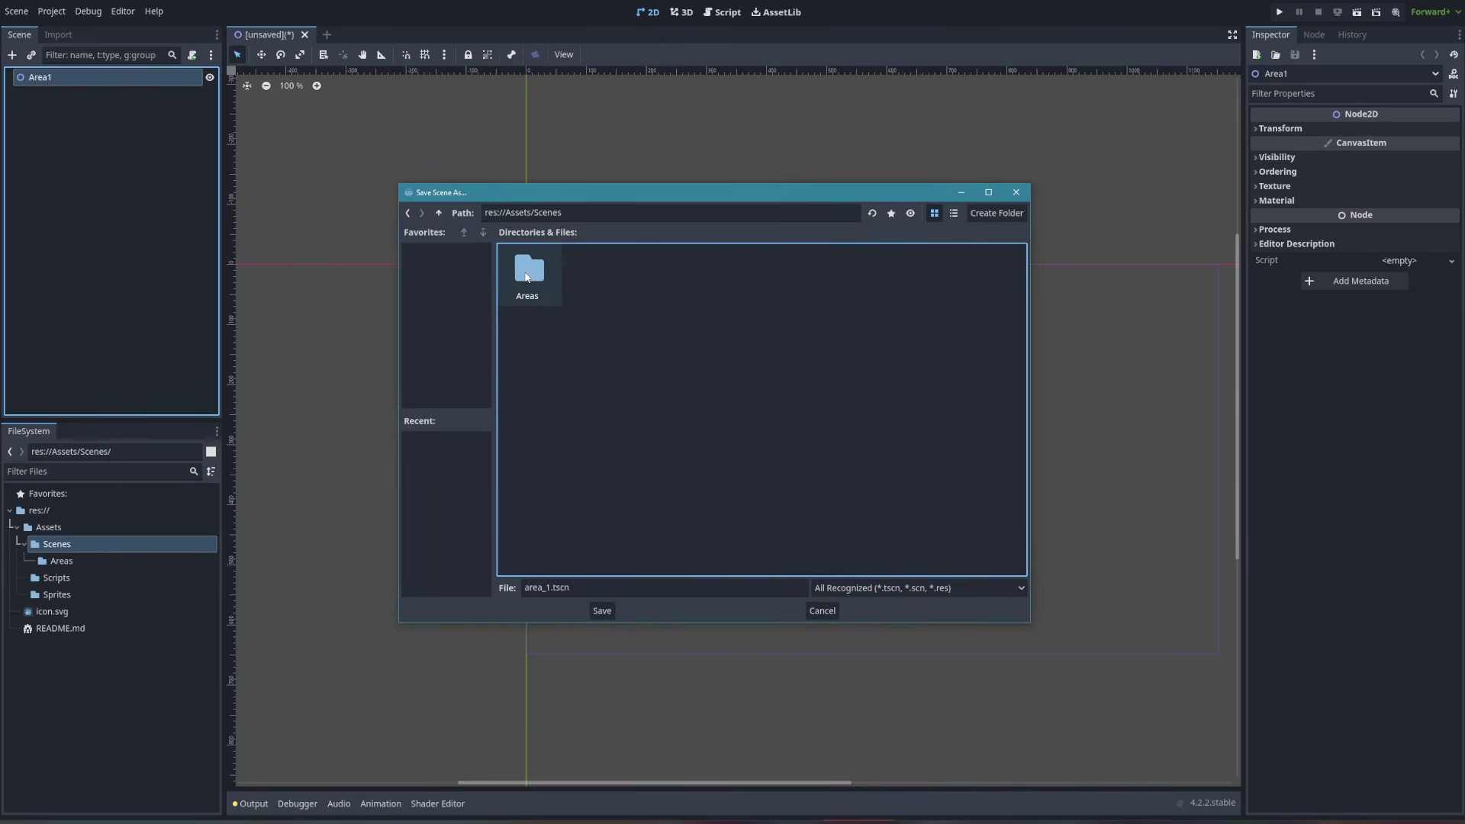
double_click(543, 280)
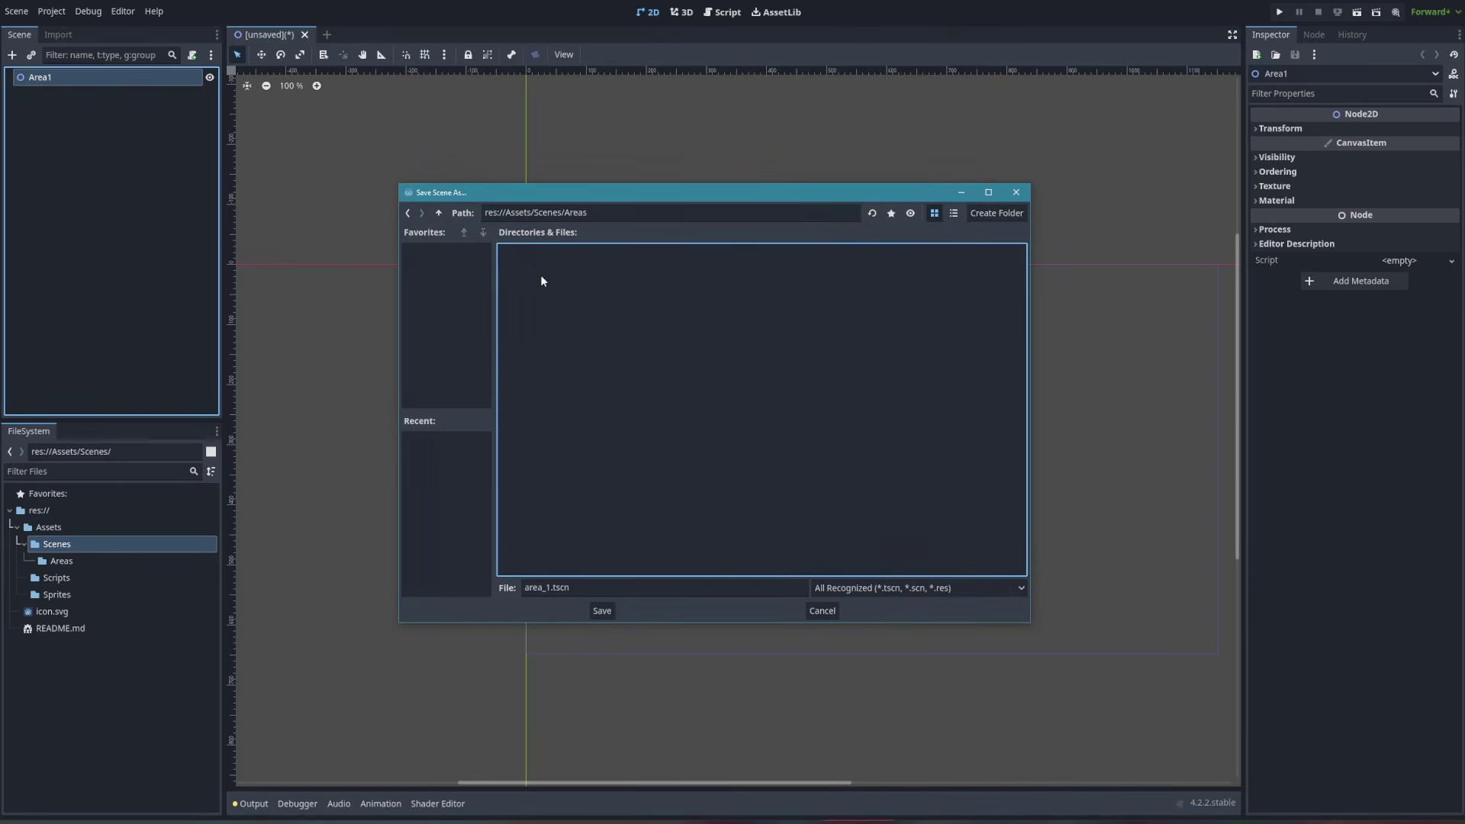
click(607, 610)
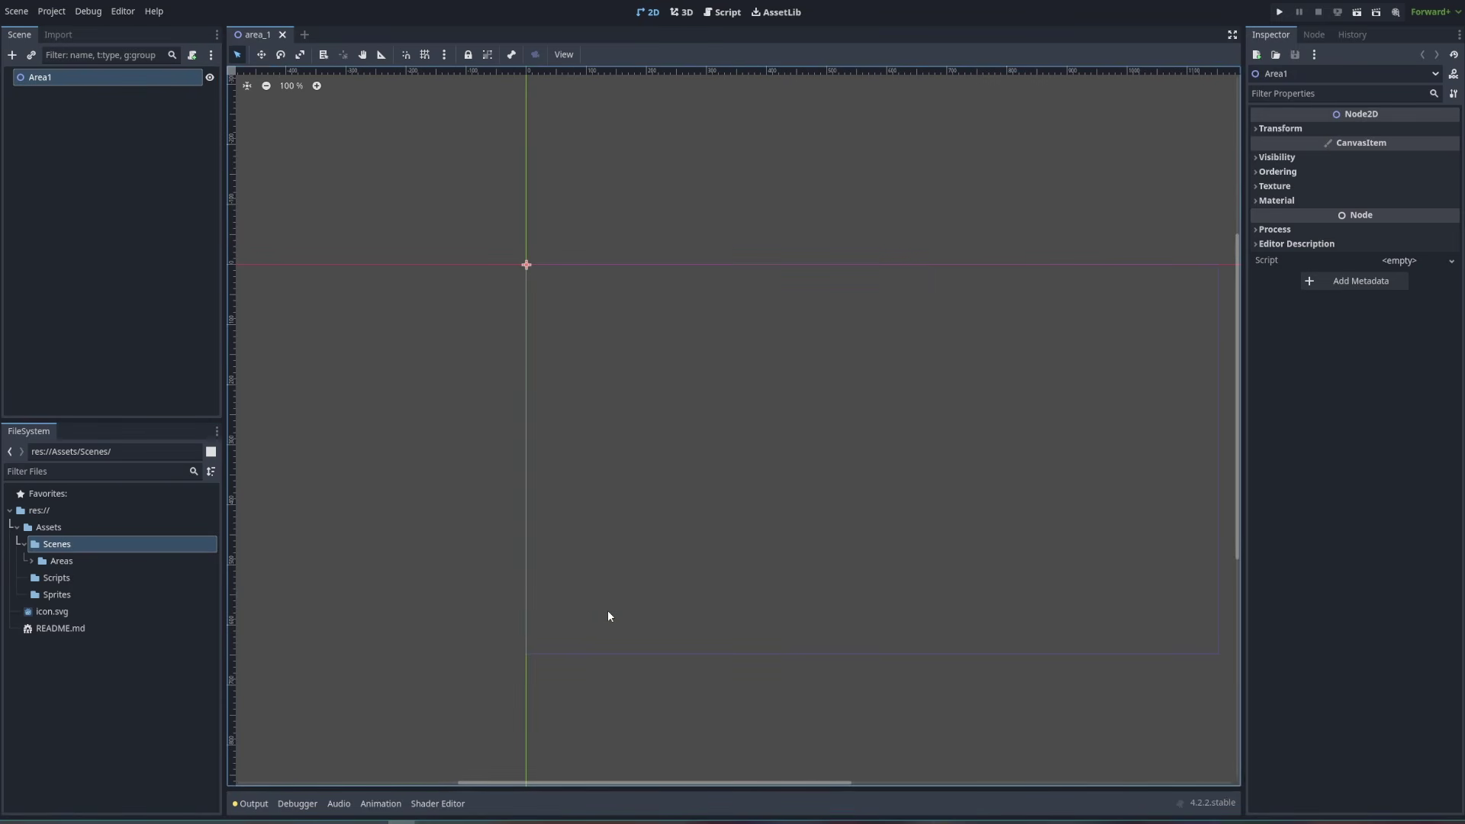
Import enemy_1.png, player.png and tiles_1.png from the 2D Platformer folder in File Explorer into the project's Sprites folder and expand it
middle_drag(881, 468, 785, 487)
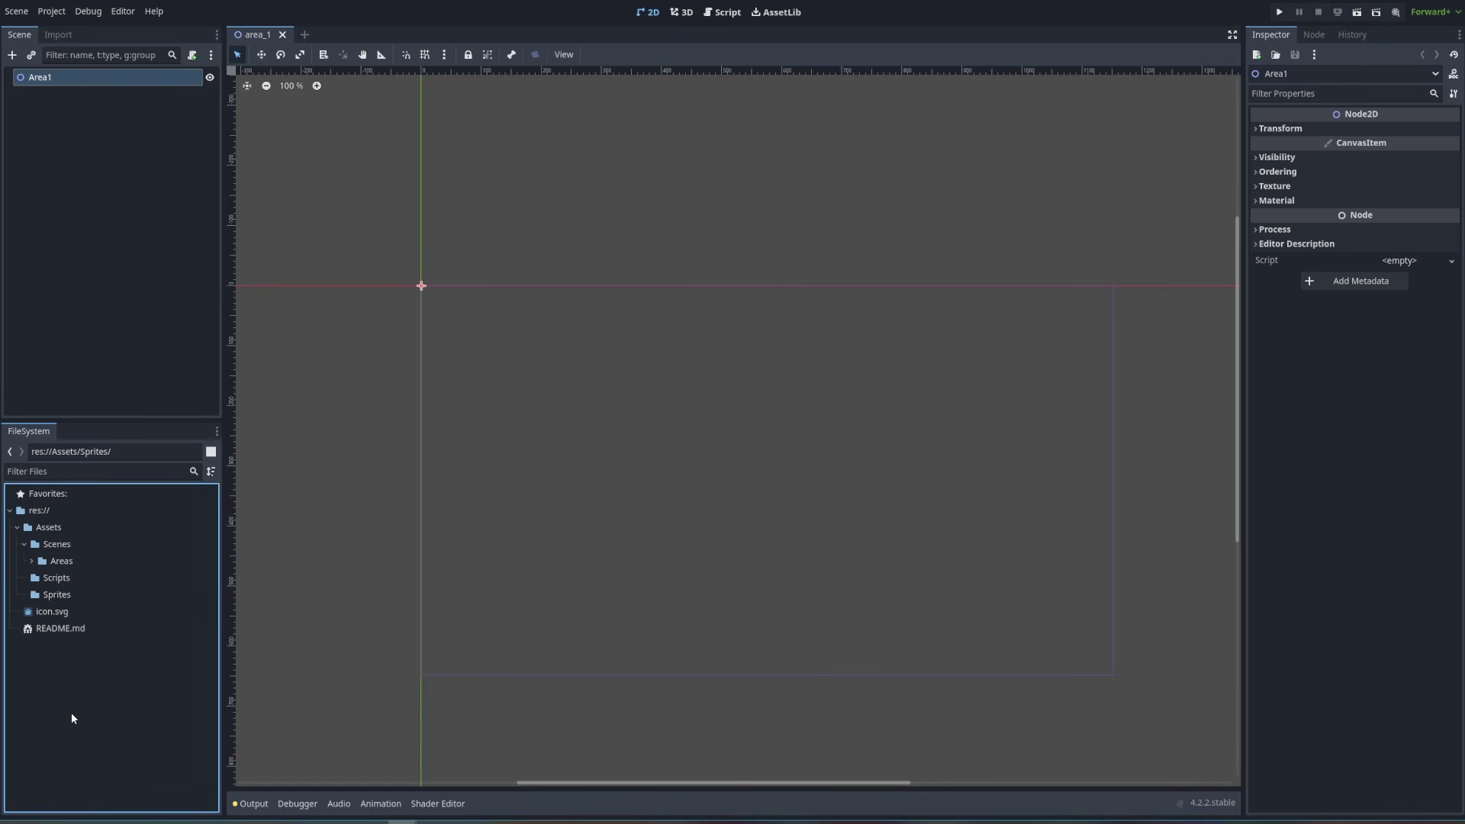
click(70, 595)
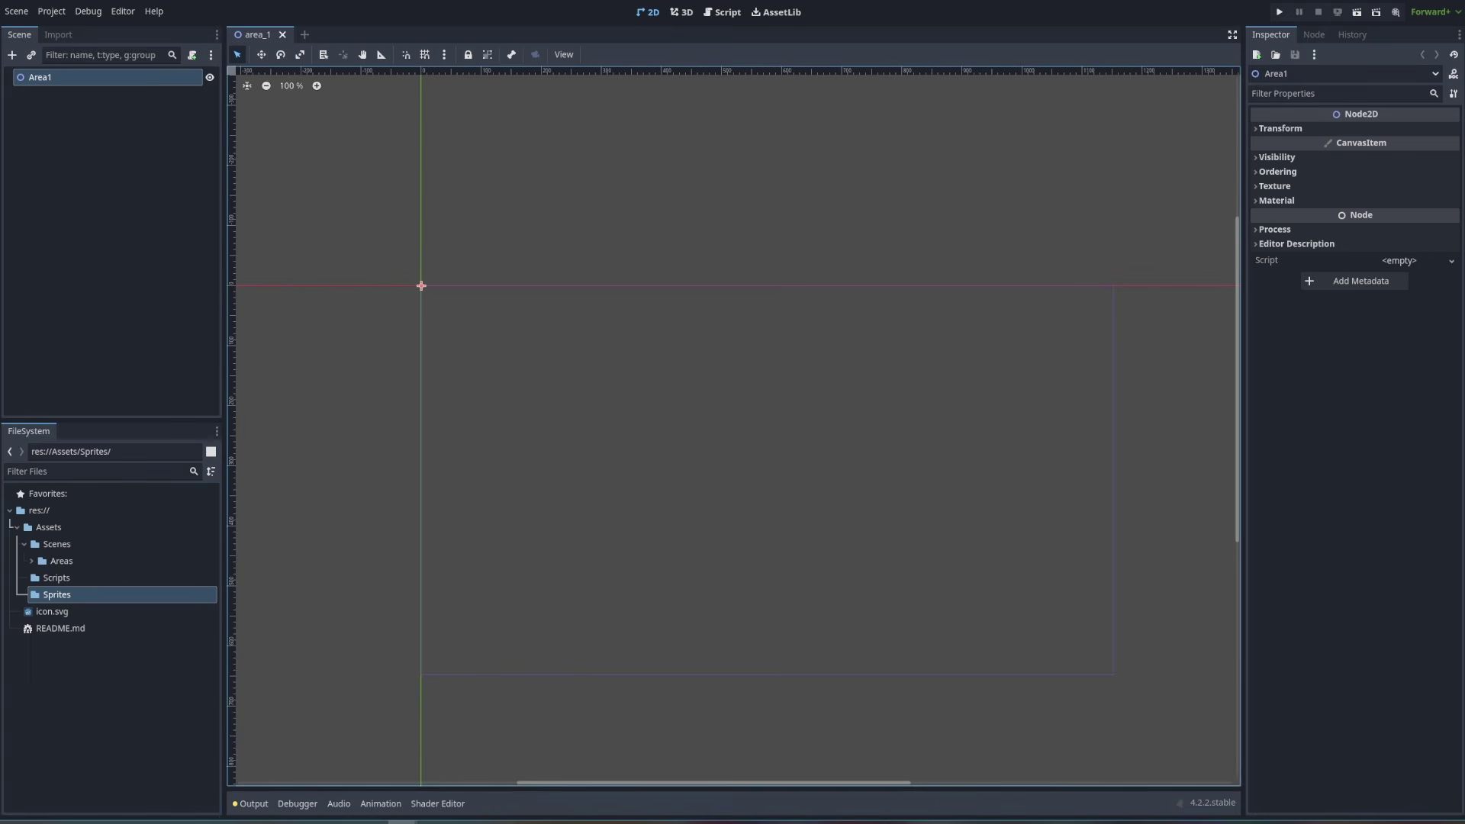
drag(1464, 191, 817, 196)
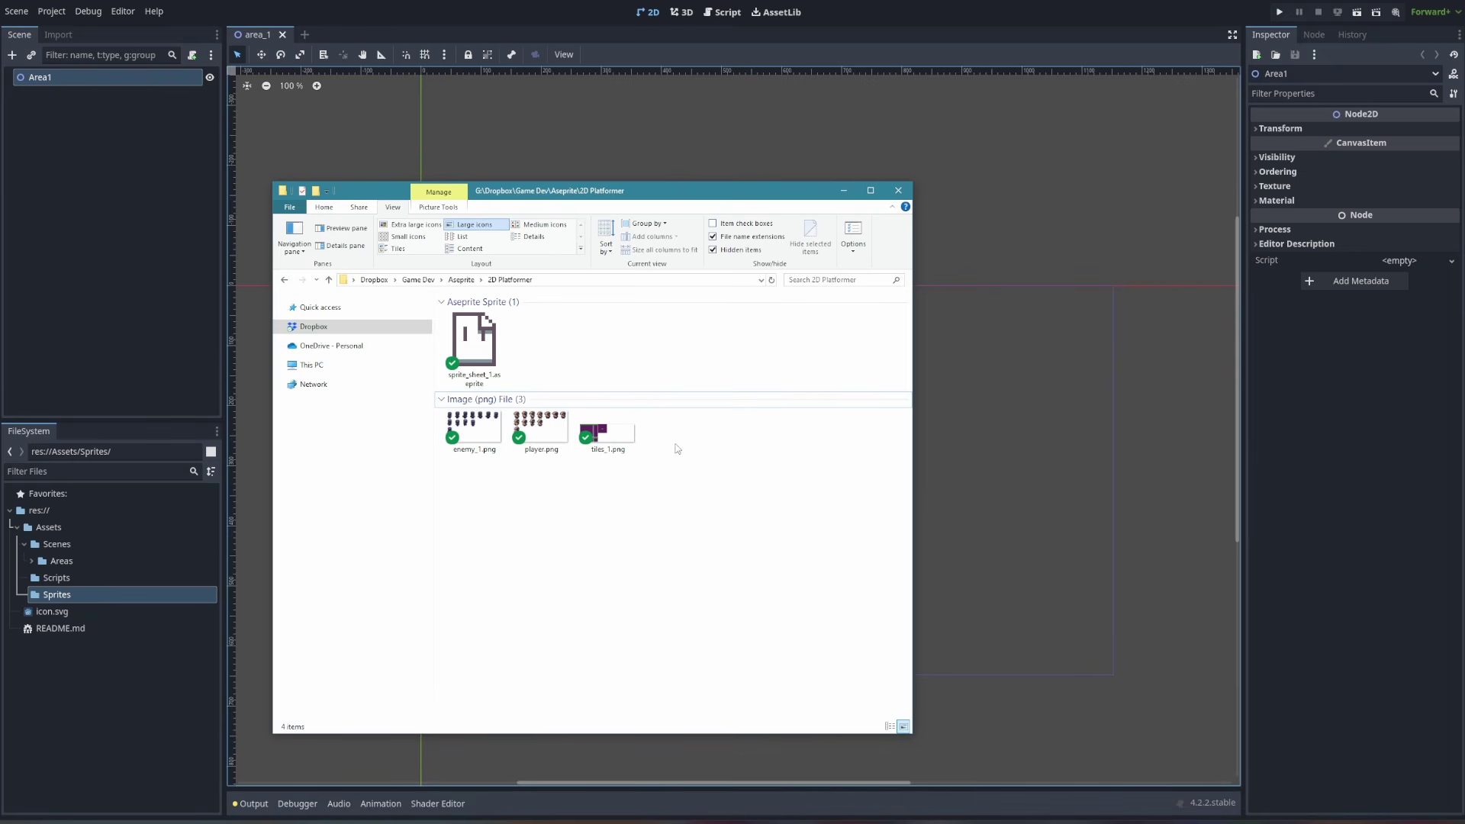
drag(679, 447, 462, 432)
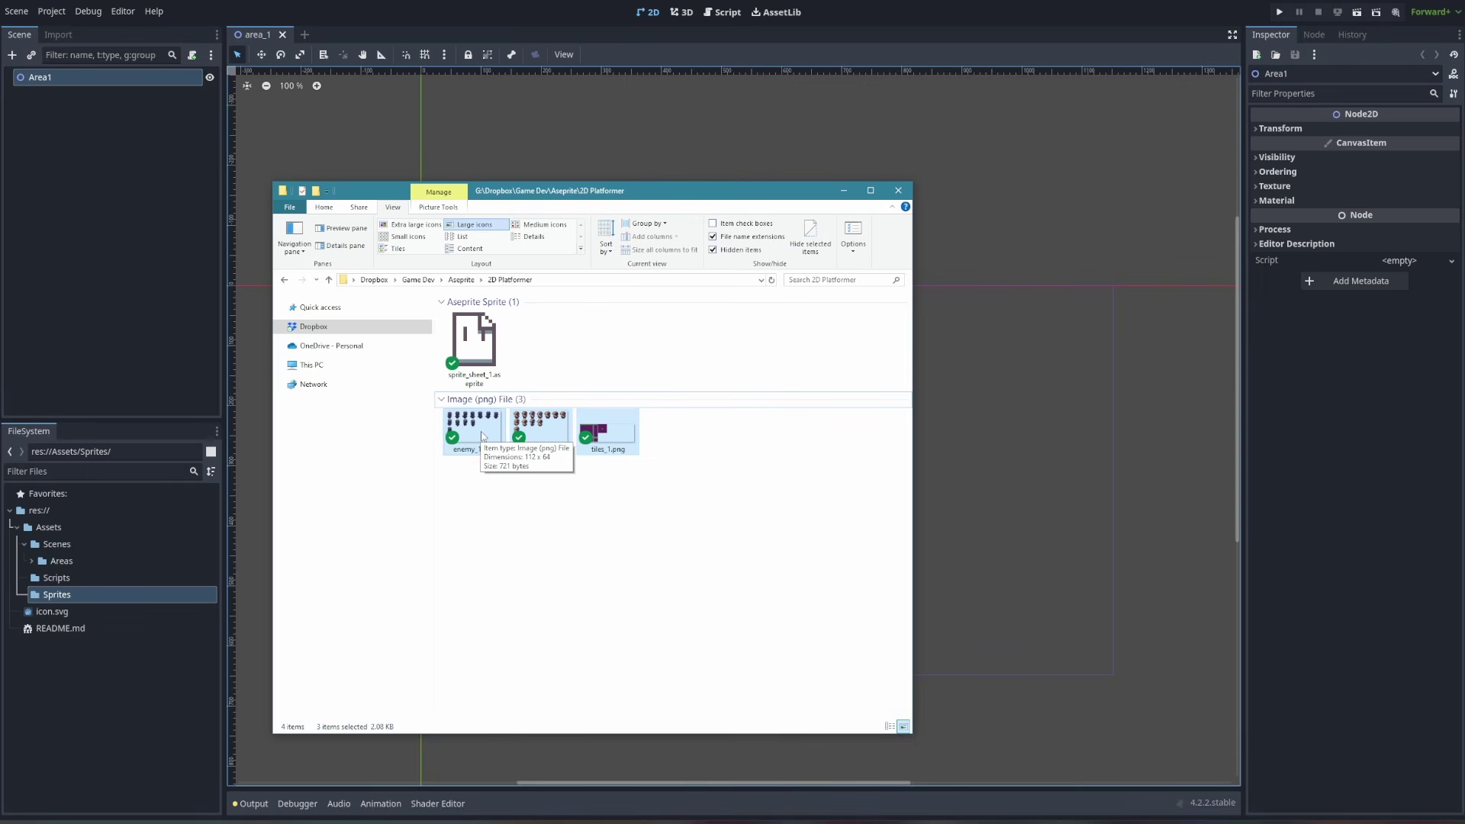
drag(481, 432, 73, 597)
click(26, 596)
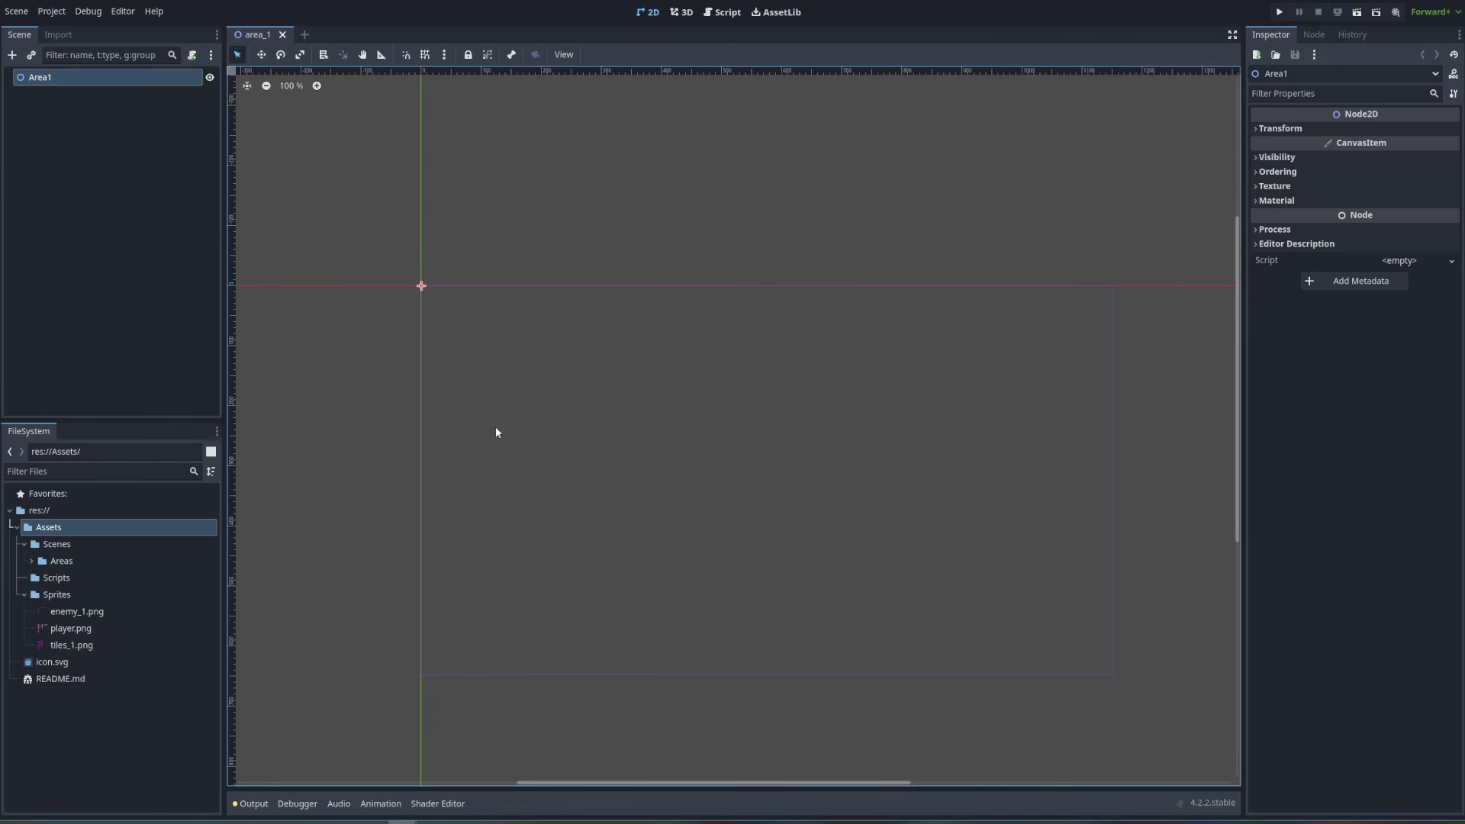
middle_drag(363, 368, 420, 348)
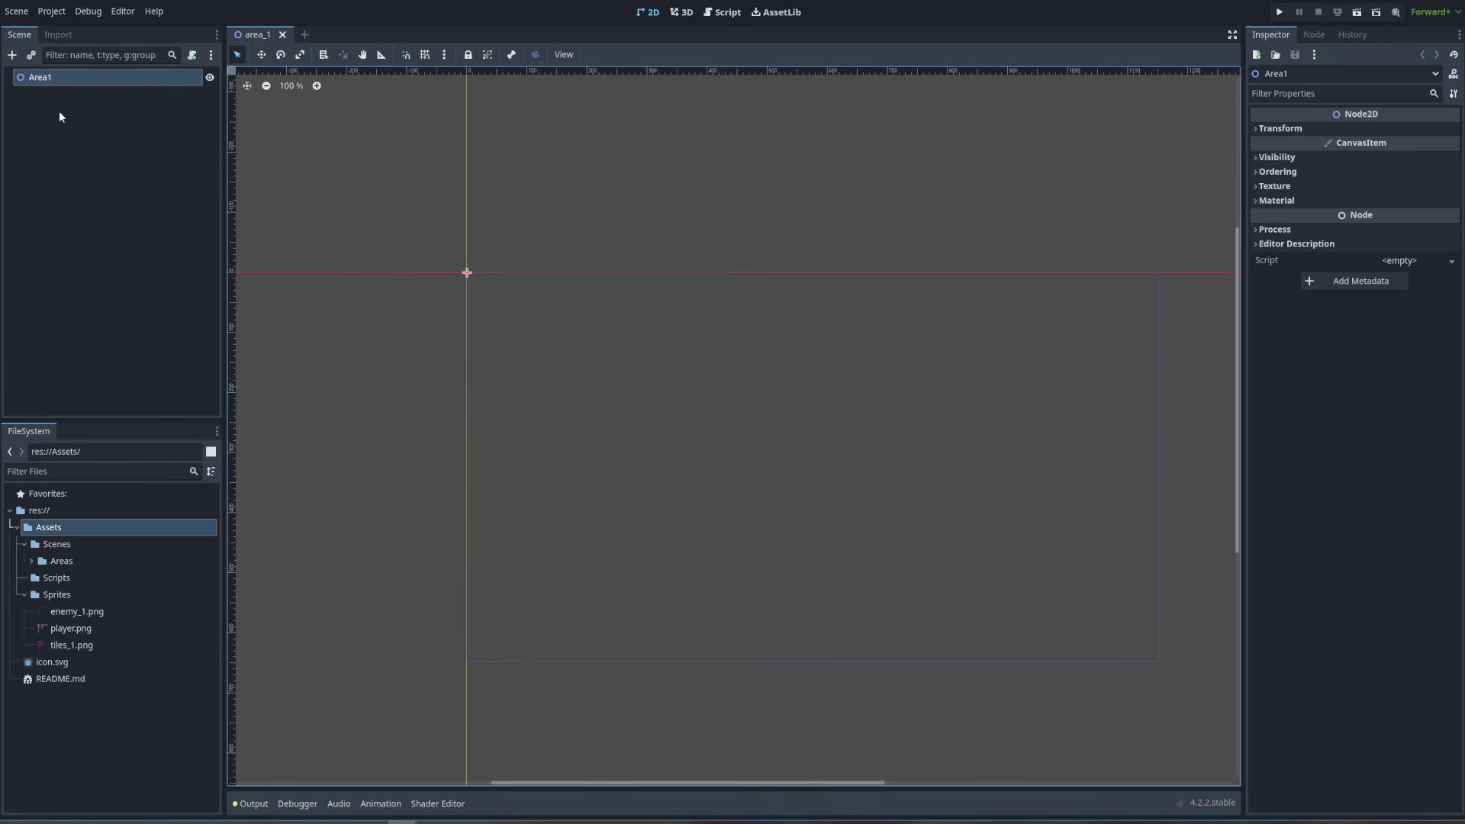
Add a TileMap node as a child of Area1 and enlarge the tile editing area
click(12, 55)
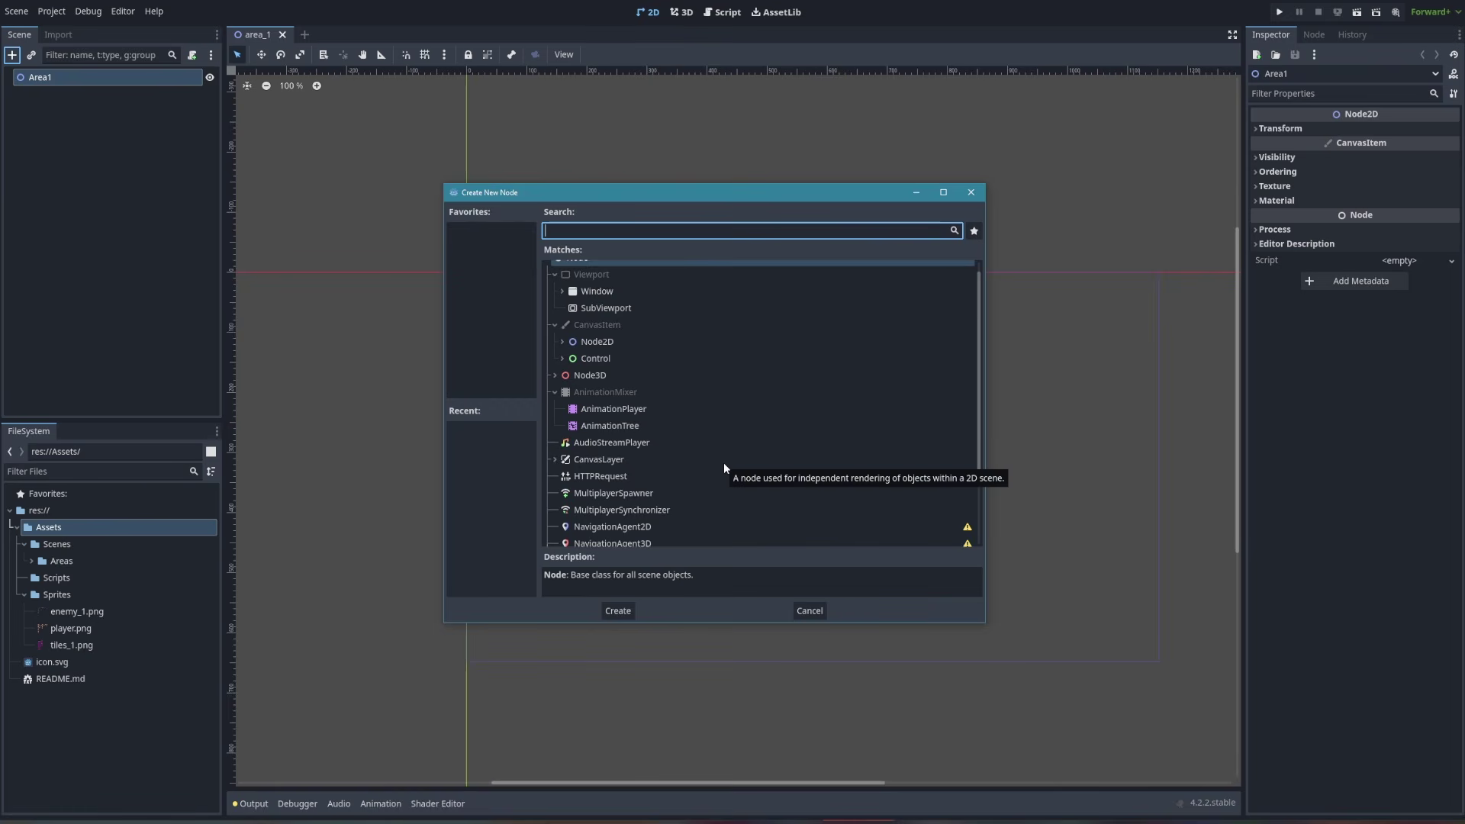
text(tile)
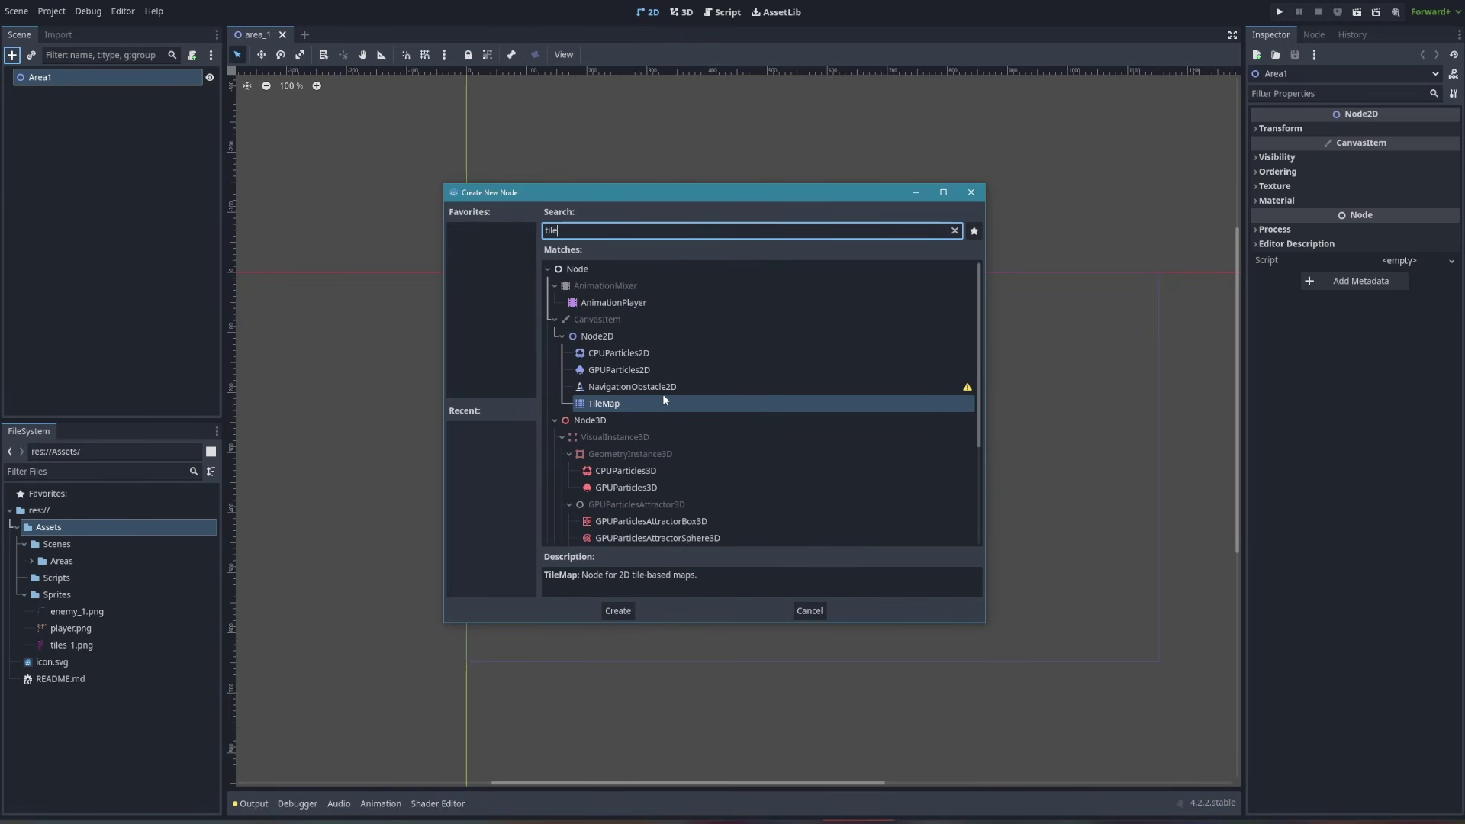
click(618, 611)
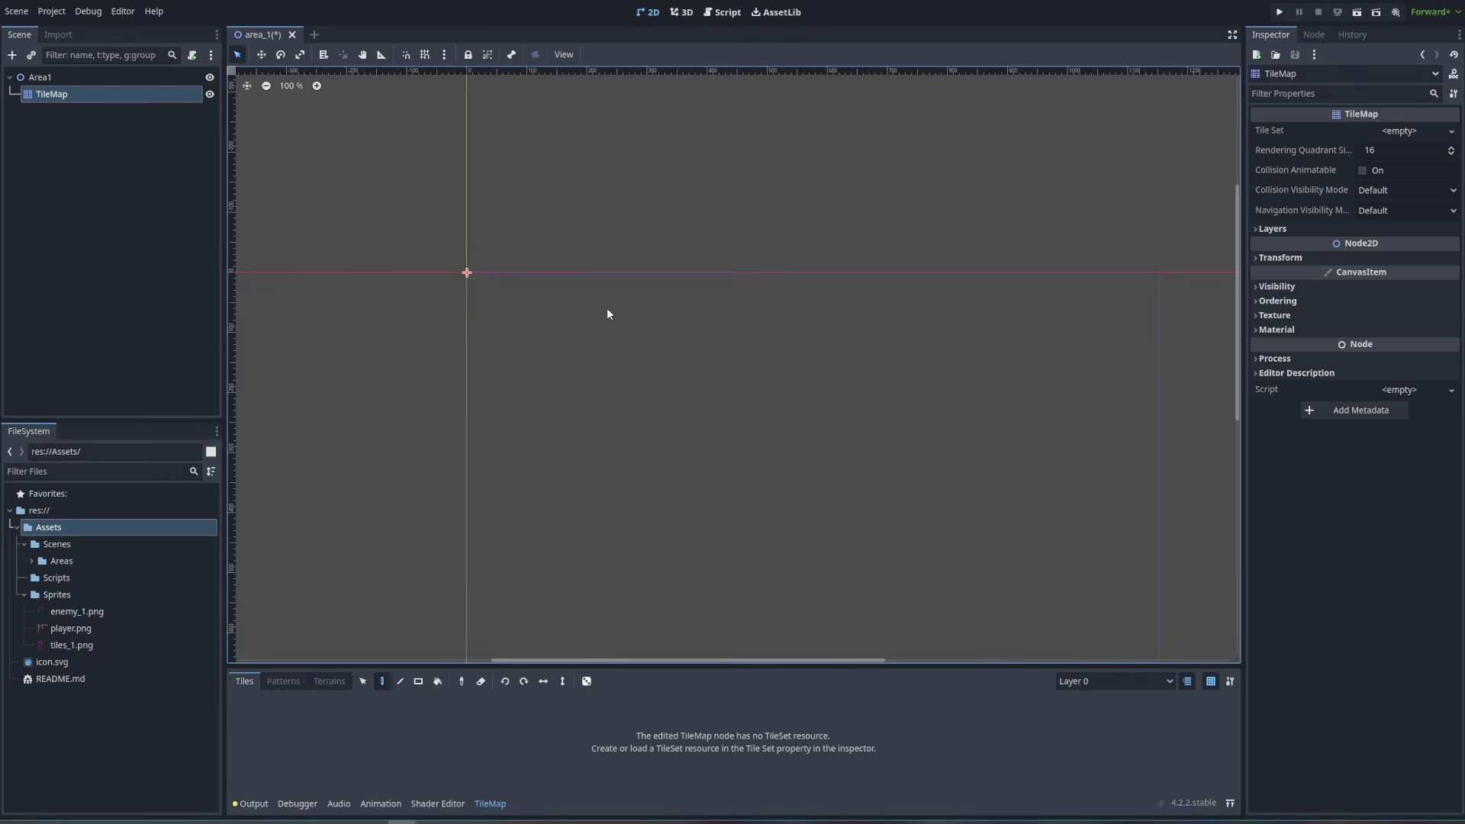
drag(666, 667, 667, 498)
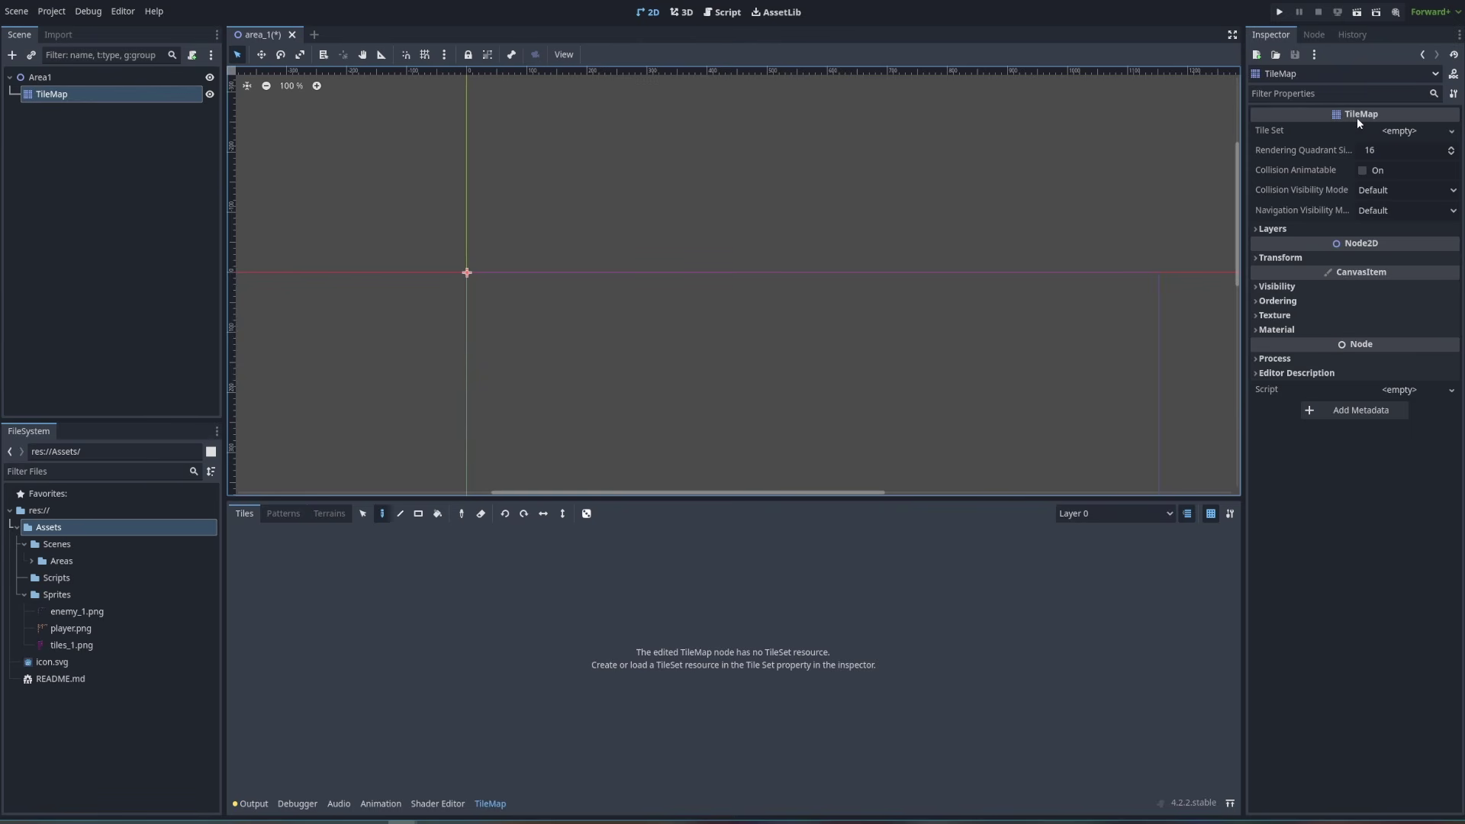
Create a new TileSet for the TileMap node and expand its properties
click(1450, 130)
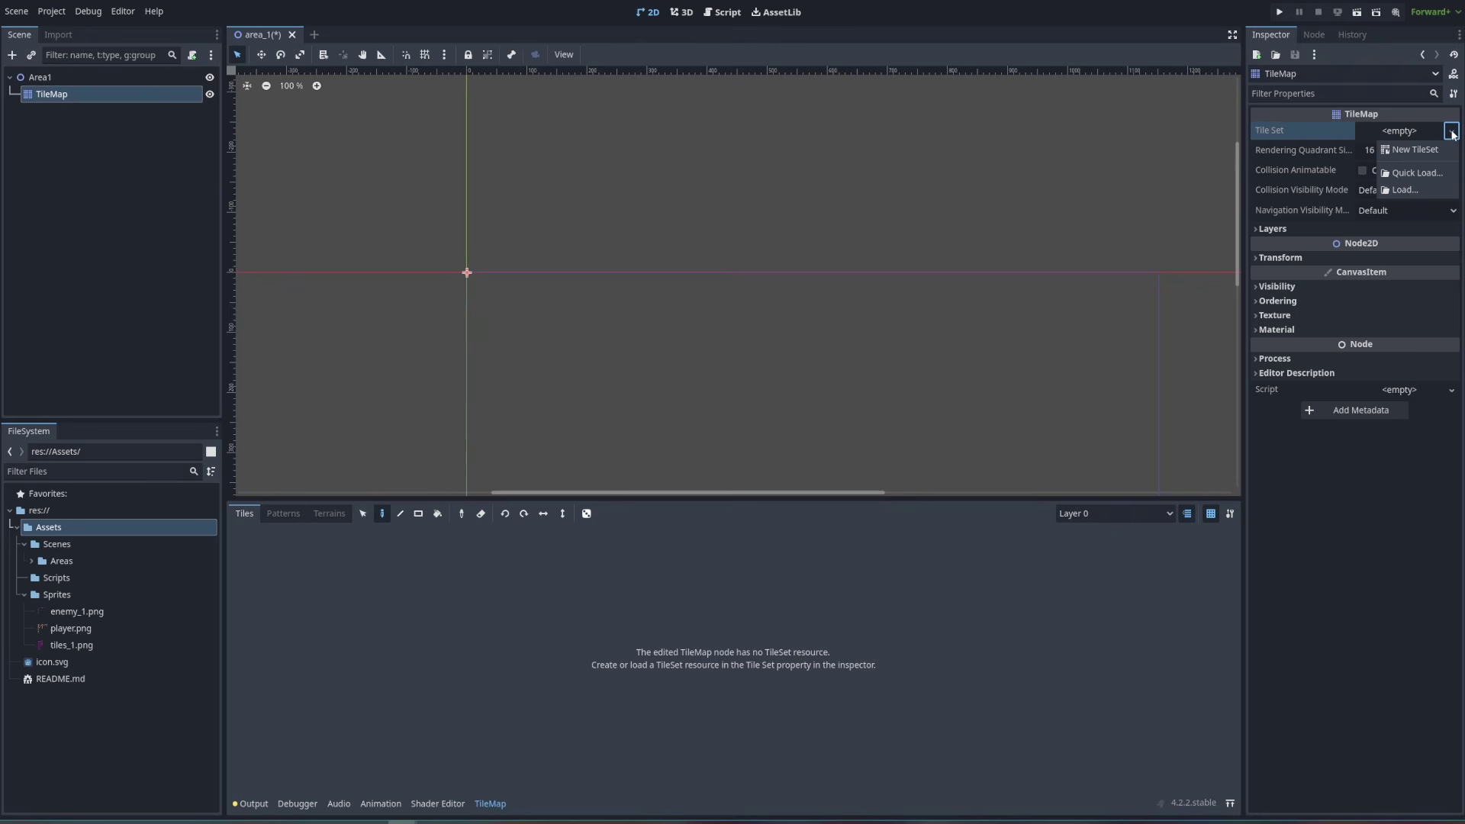
click(1418, 151)
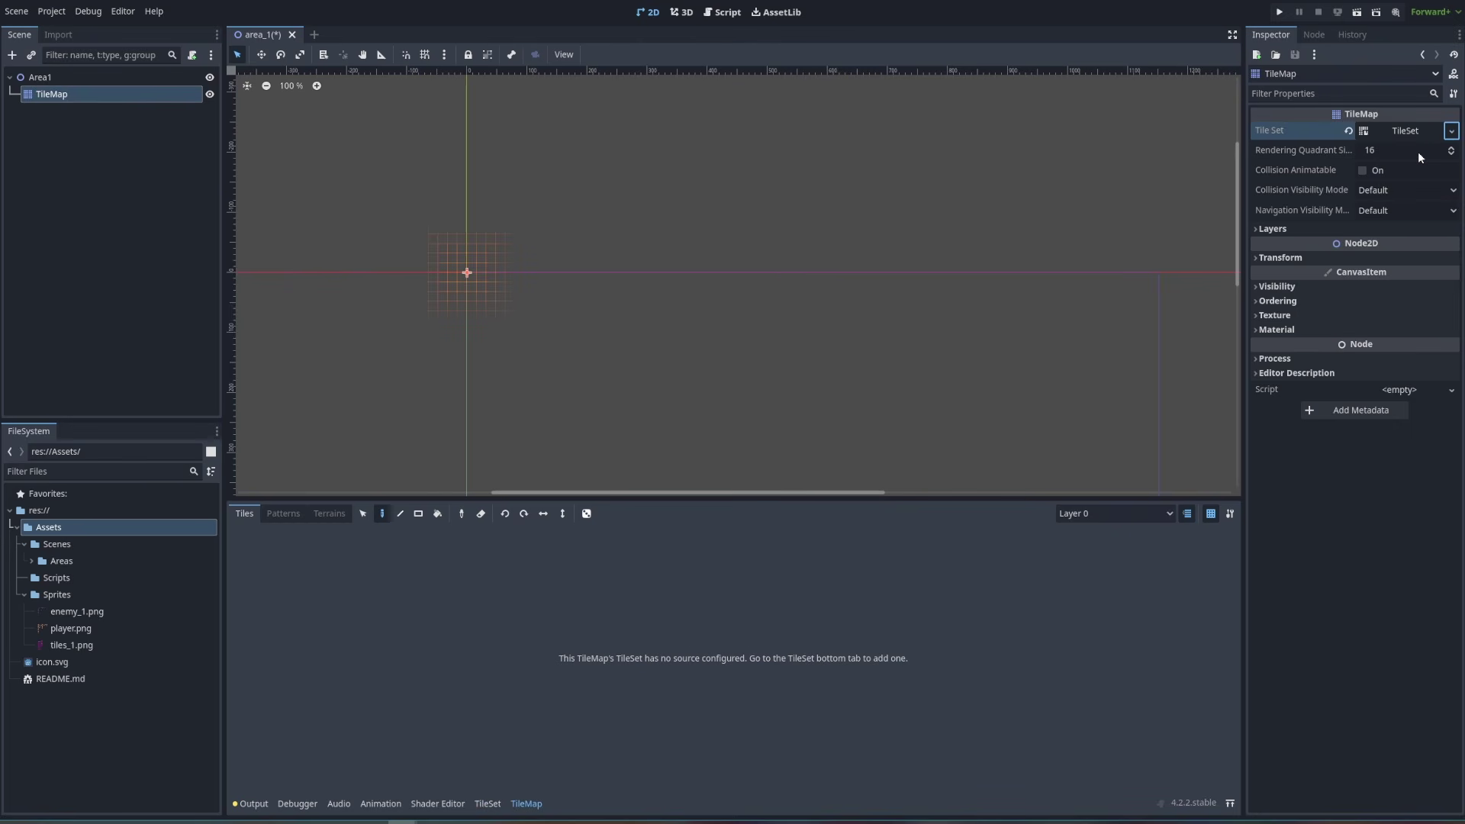
click(1401, 131)
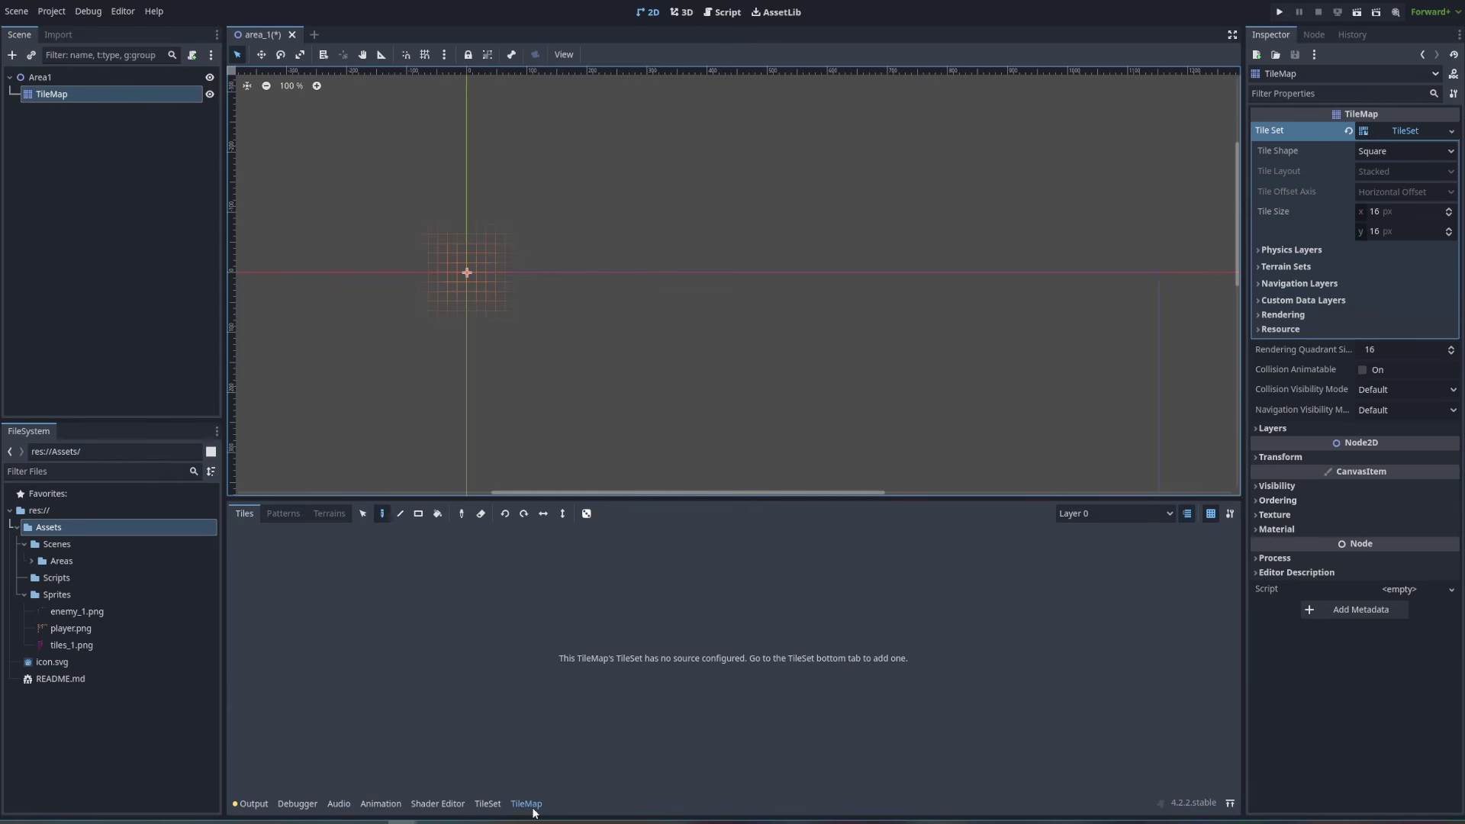
Add tiles_1.png to the TileSet as an atlas source with tiles created automatically, and widen the atlas settings area
click(494, 806)
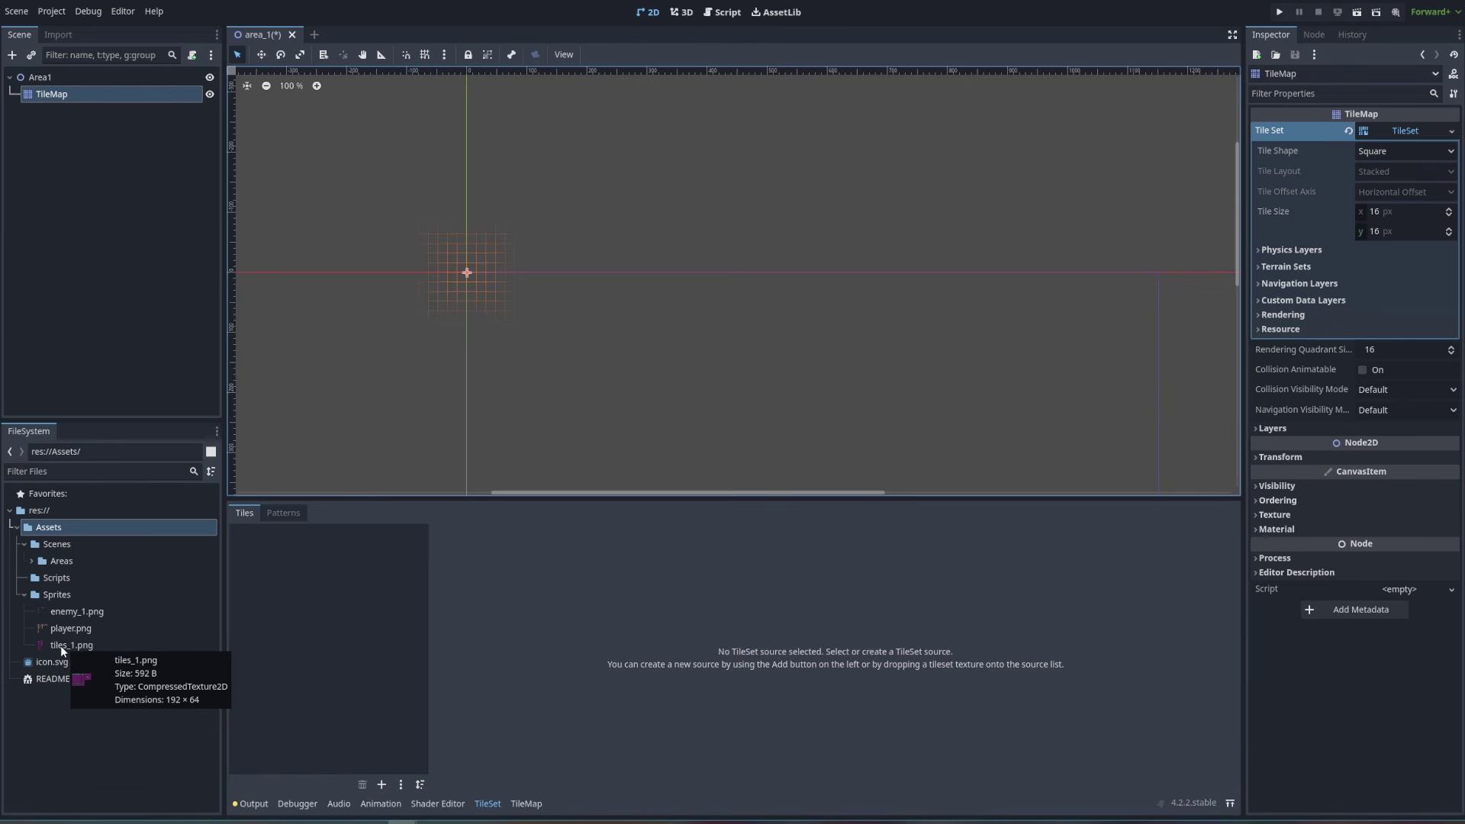
drag(61, 645, 290, 578)
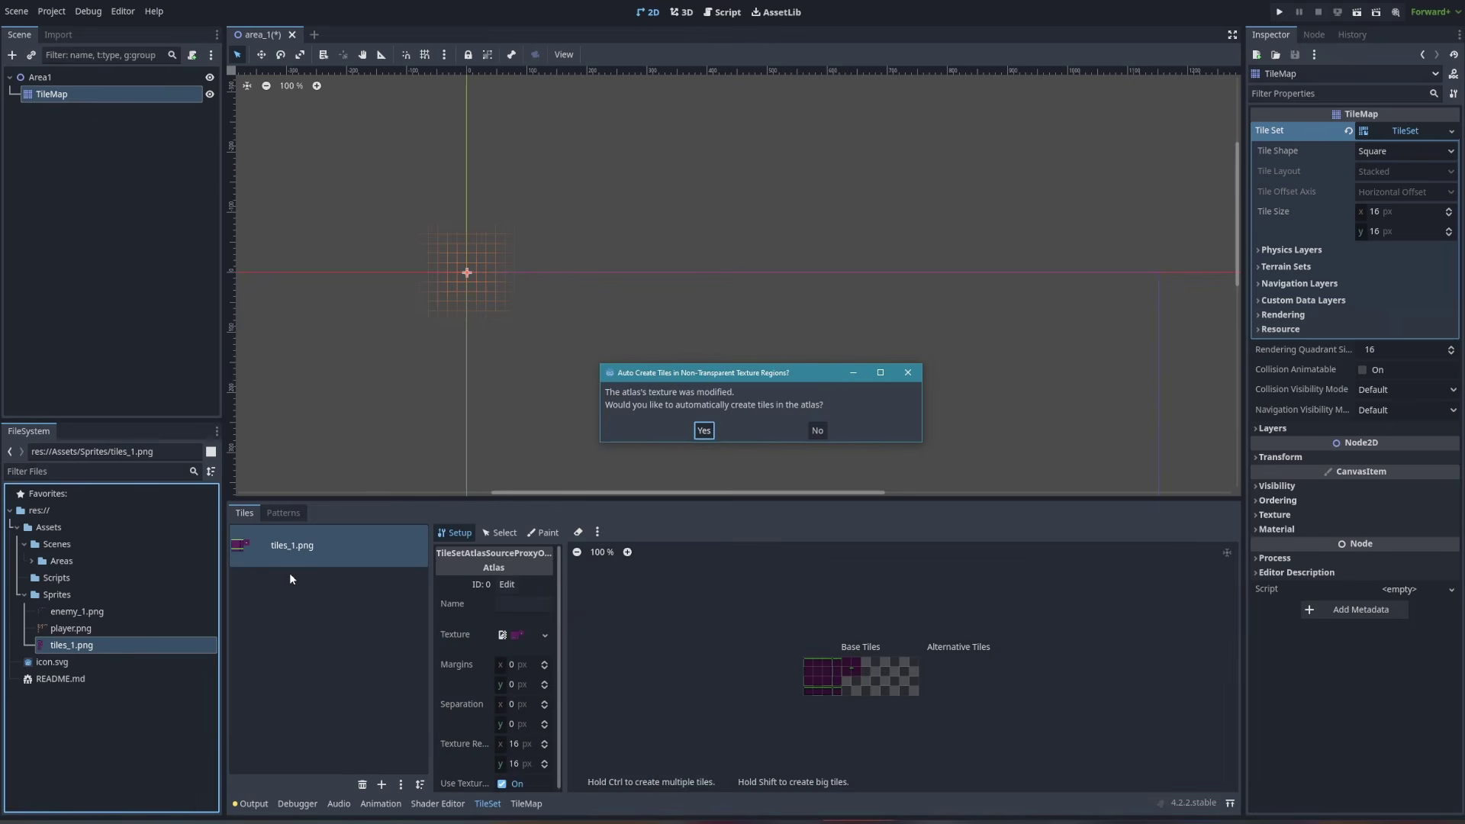
click(704, 432)
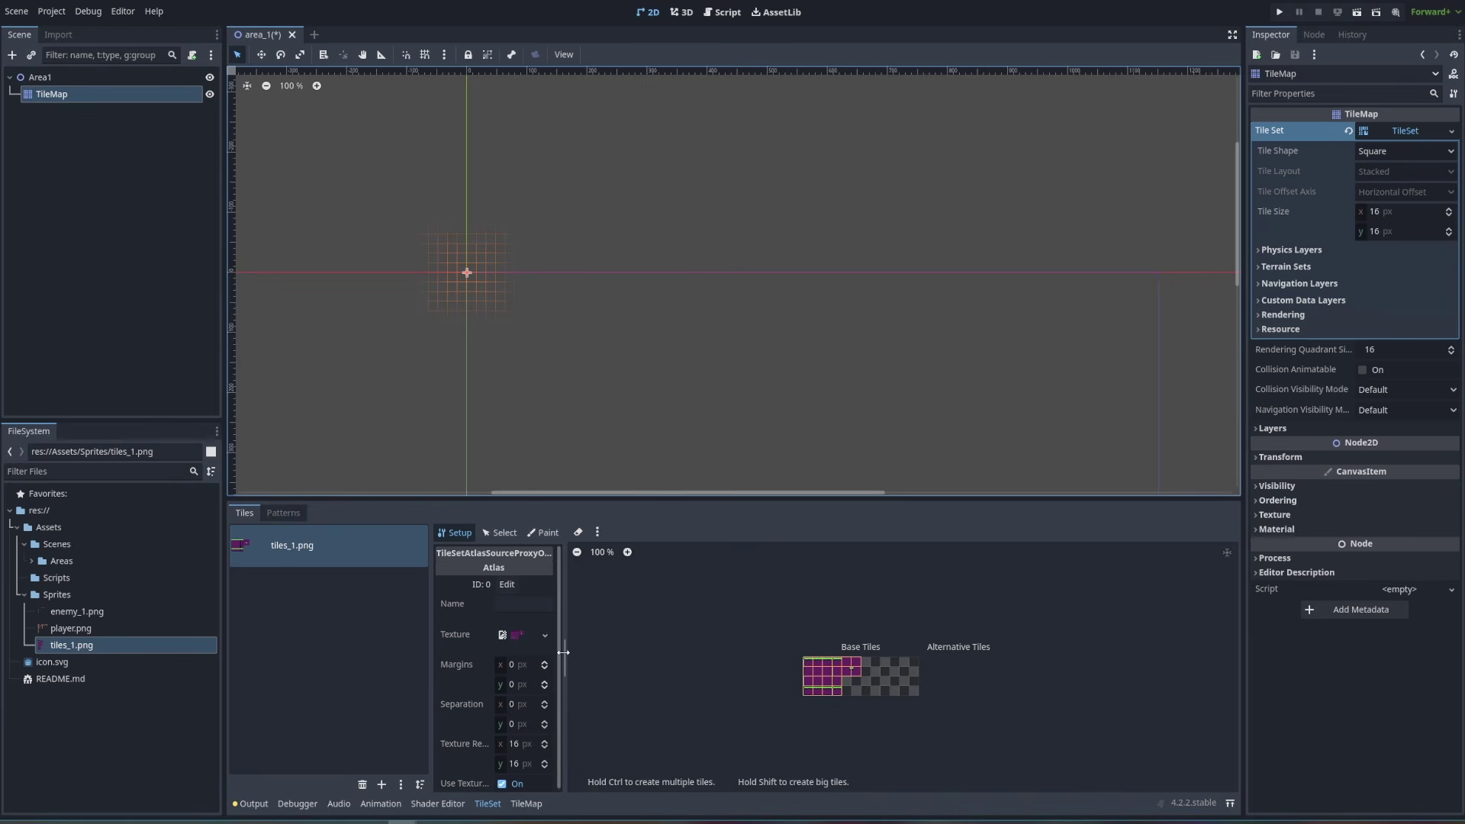
drag(561, 648, 681, 639)
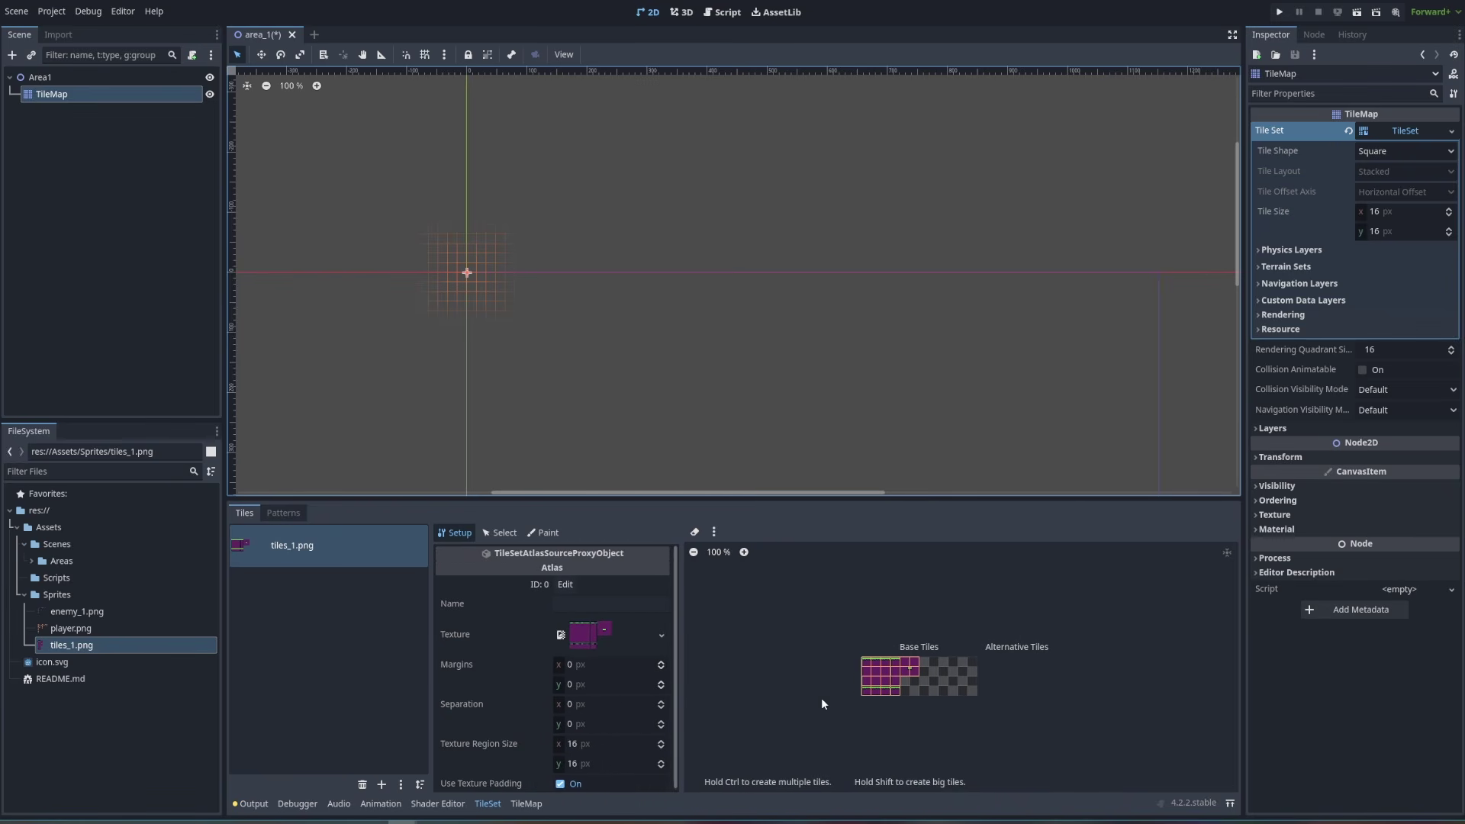
scroll(888, 701, up, 5)
scroll(891, 698, up, 1)
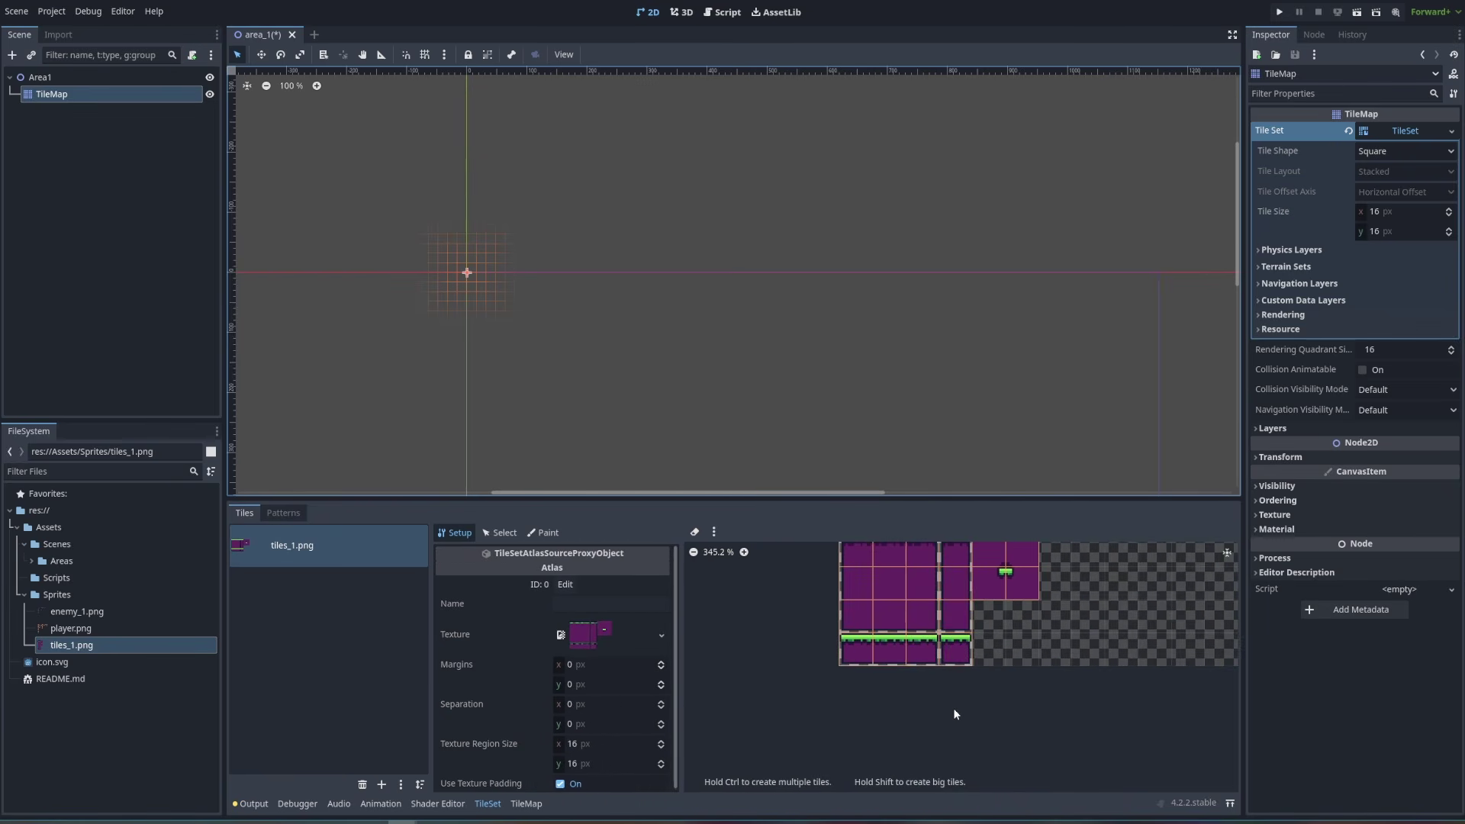
middle_drag(953, 708, 911, 722)
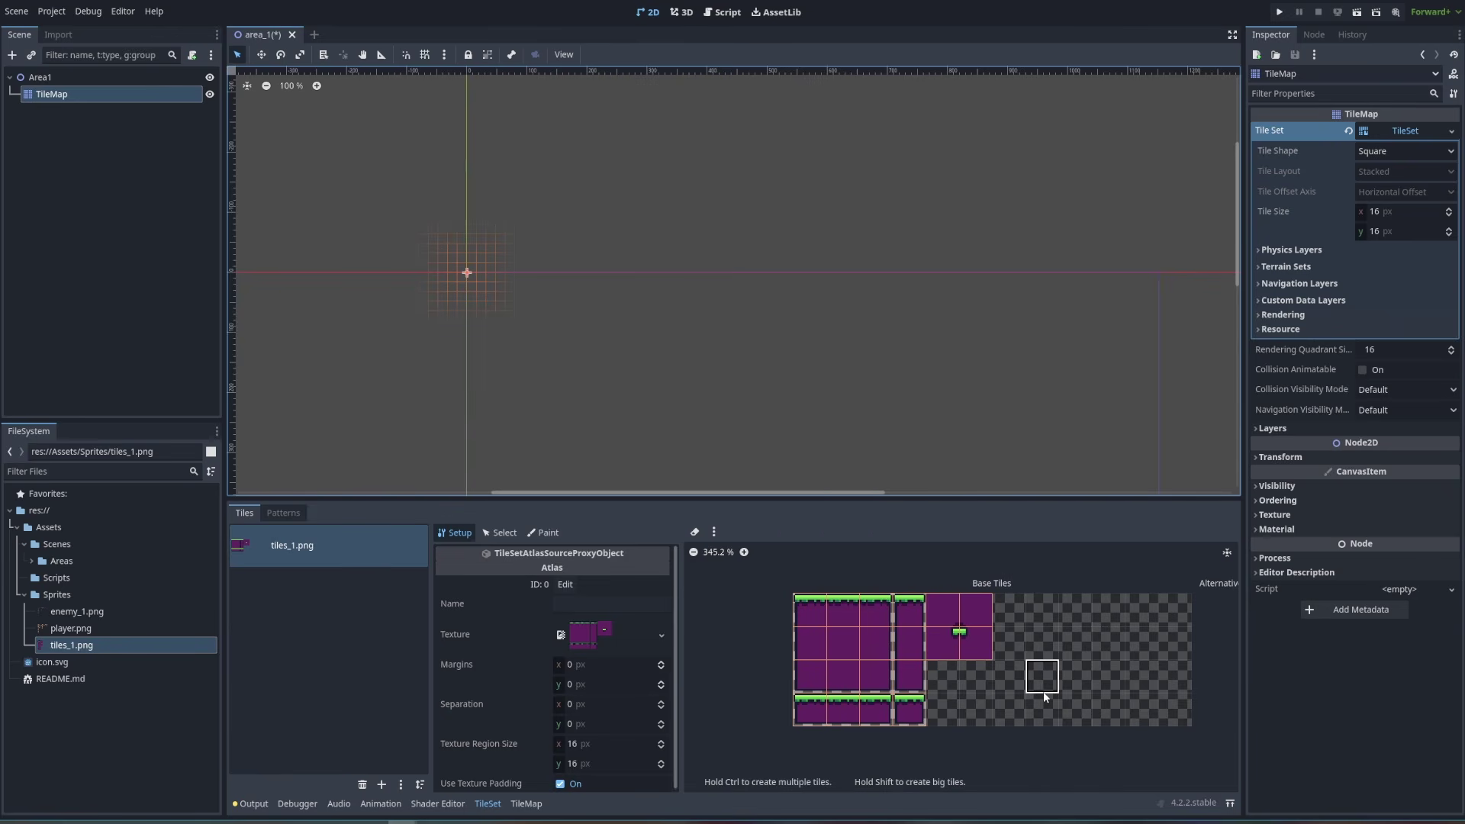
middle_drag(1045, 696, 997, 702)
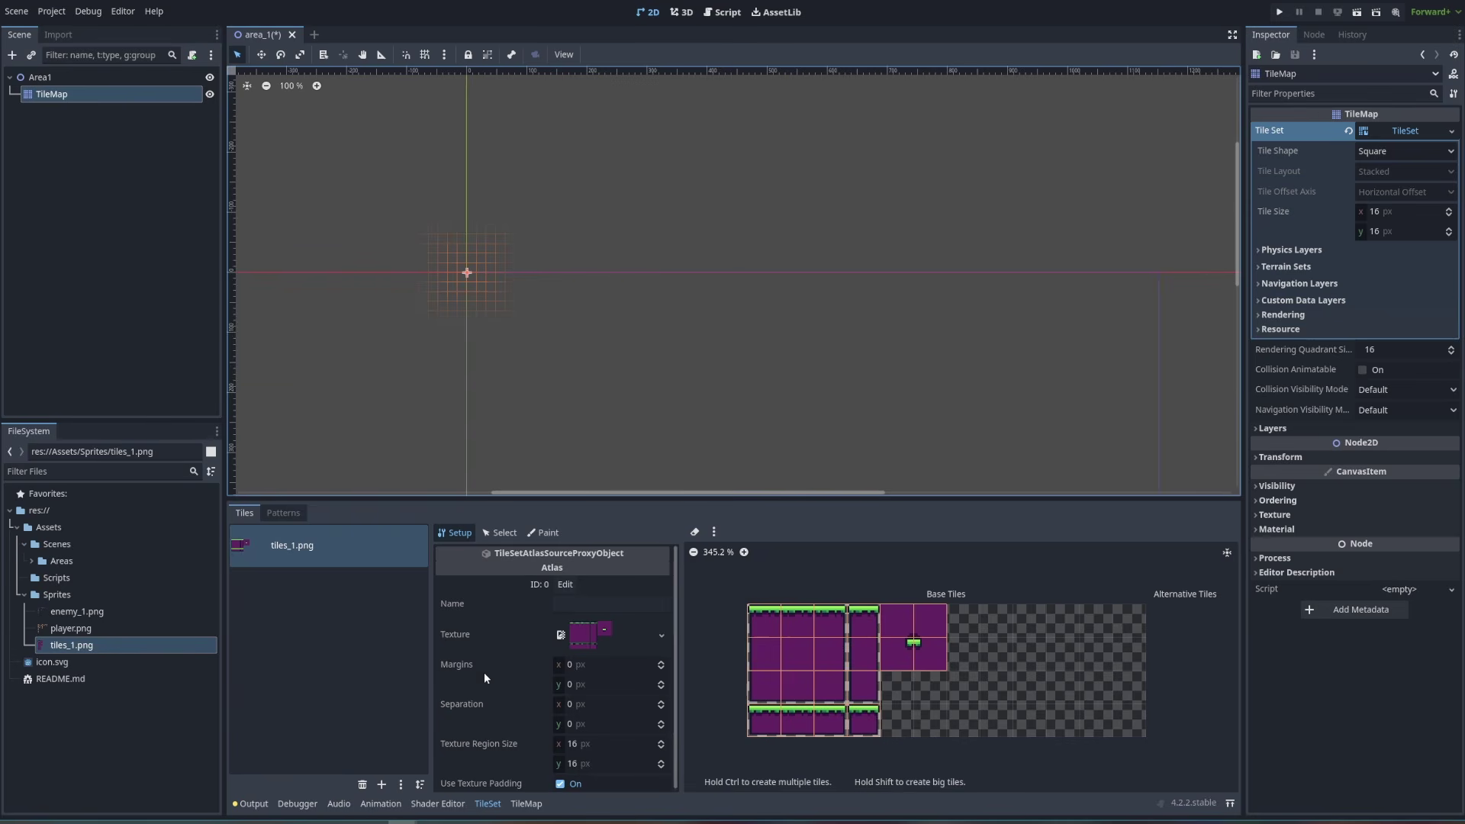
In the TileMap editor, select the single grass-topped tile in the top row, second column of the tiles_1.png atlas
click(526, 805)
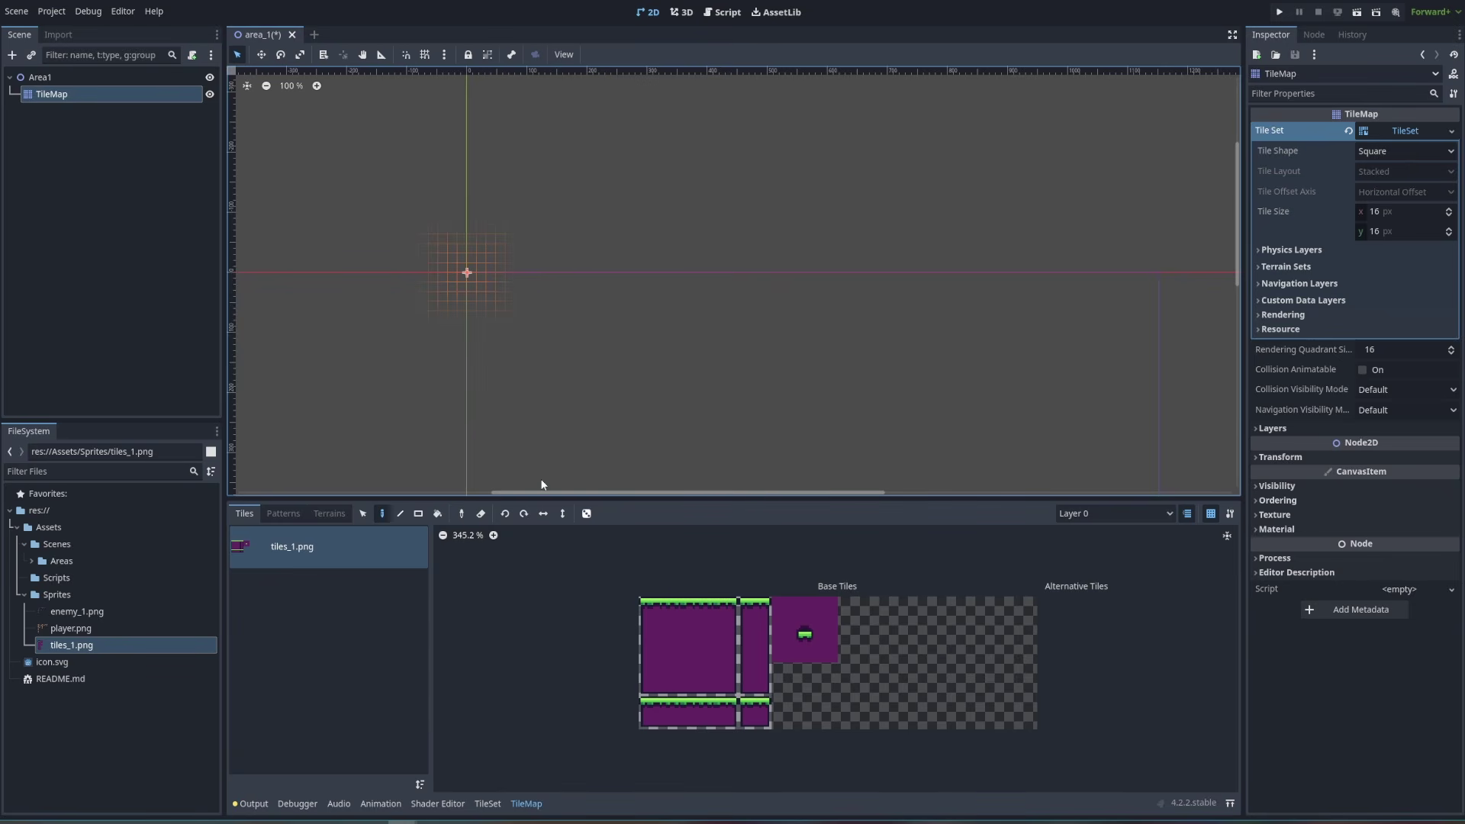
scroll(456, 298, up, 4)
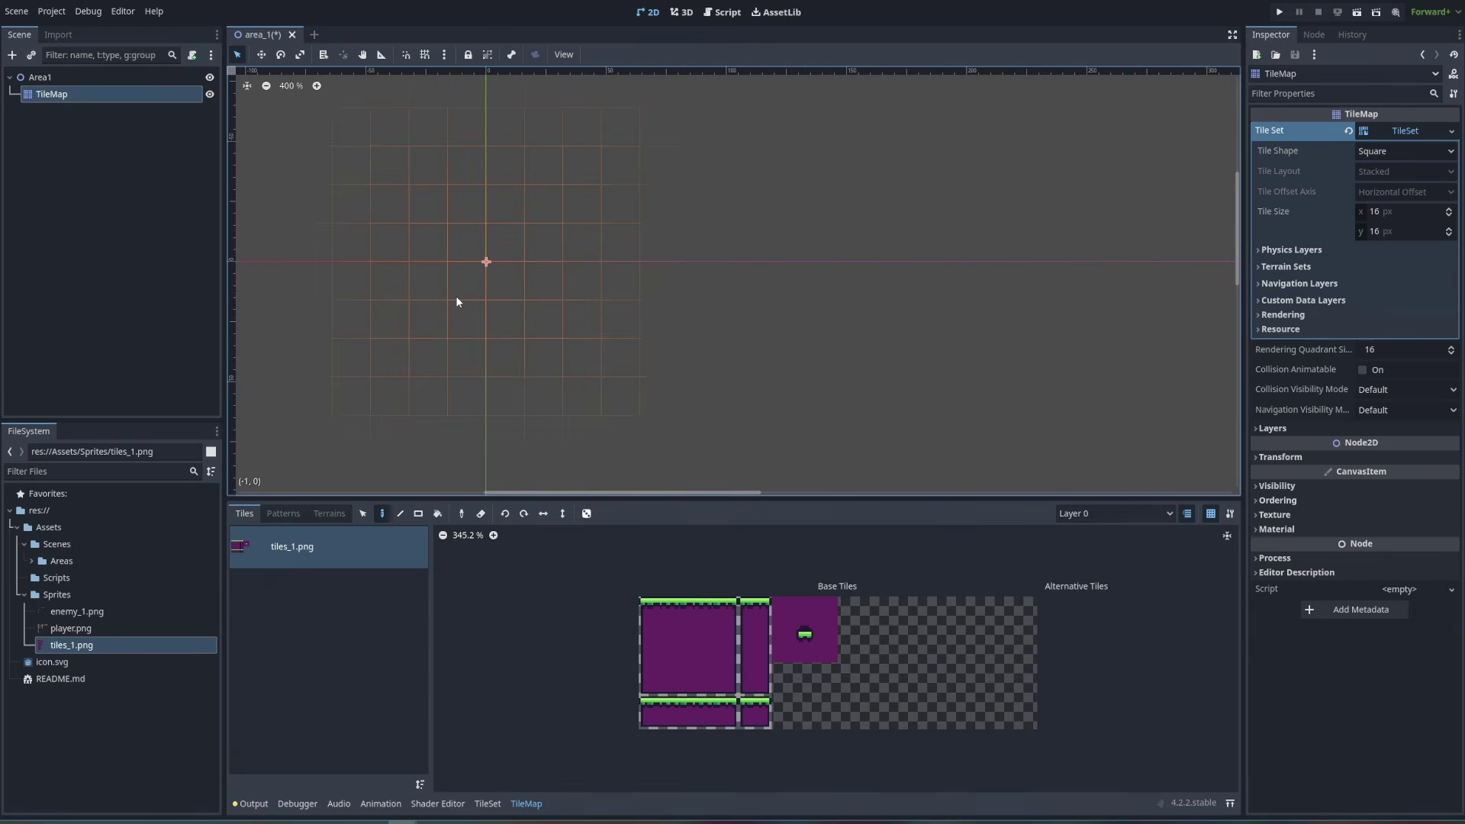
scroll(461, 290, up, 1)
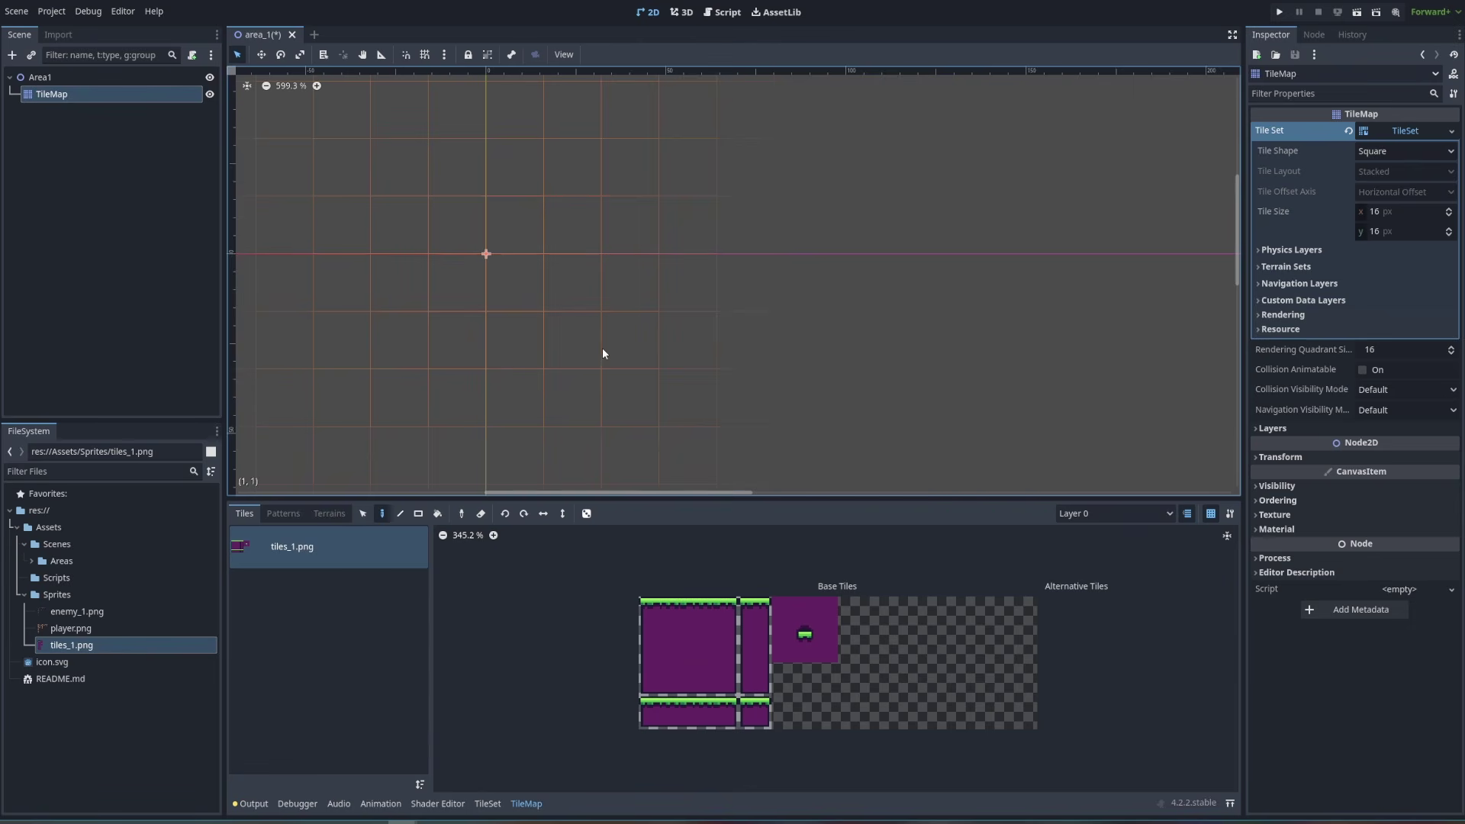
click(489, 809)
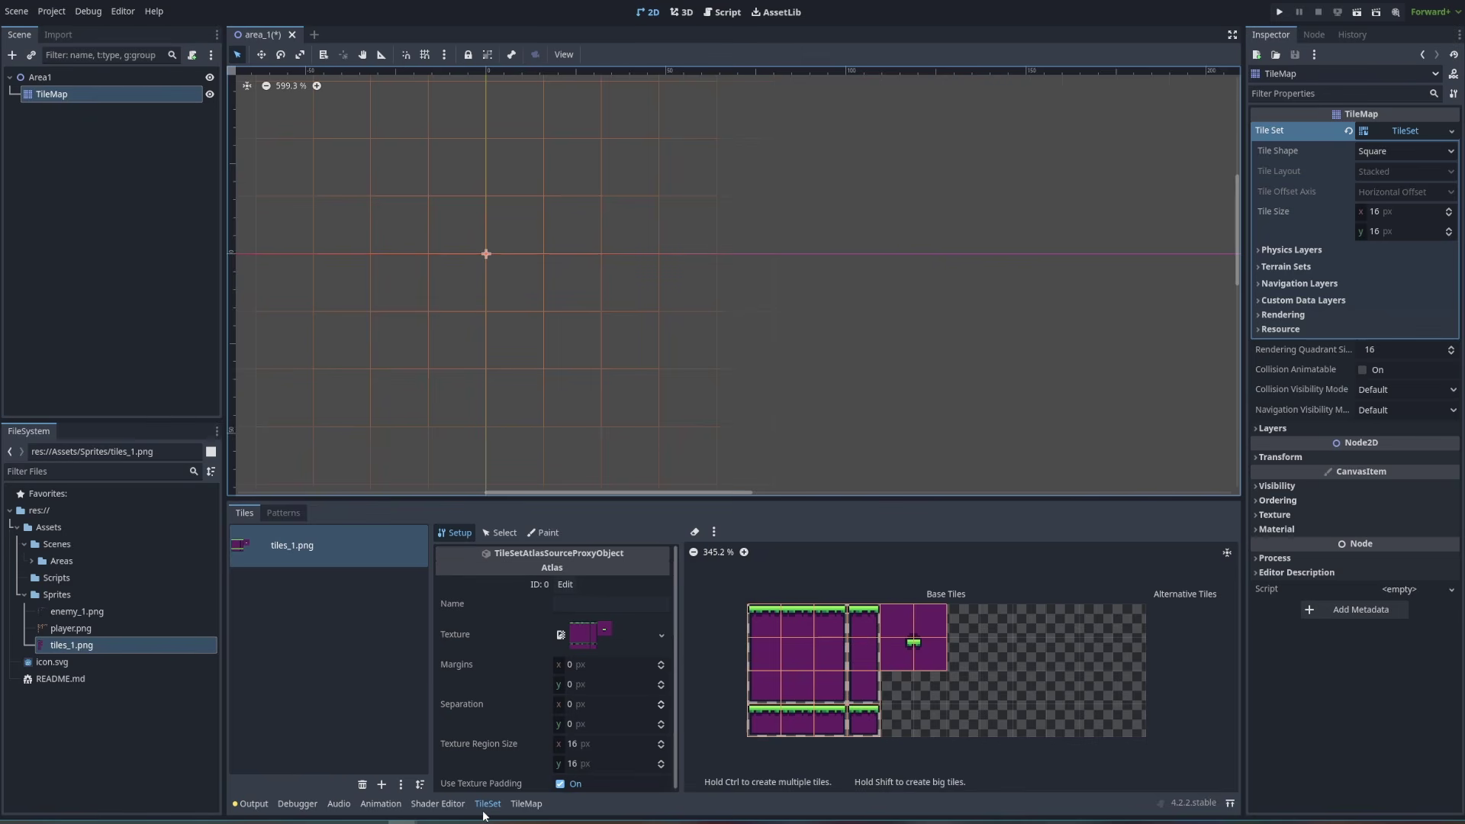
click(527, 805)
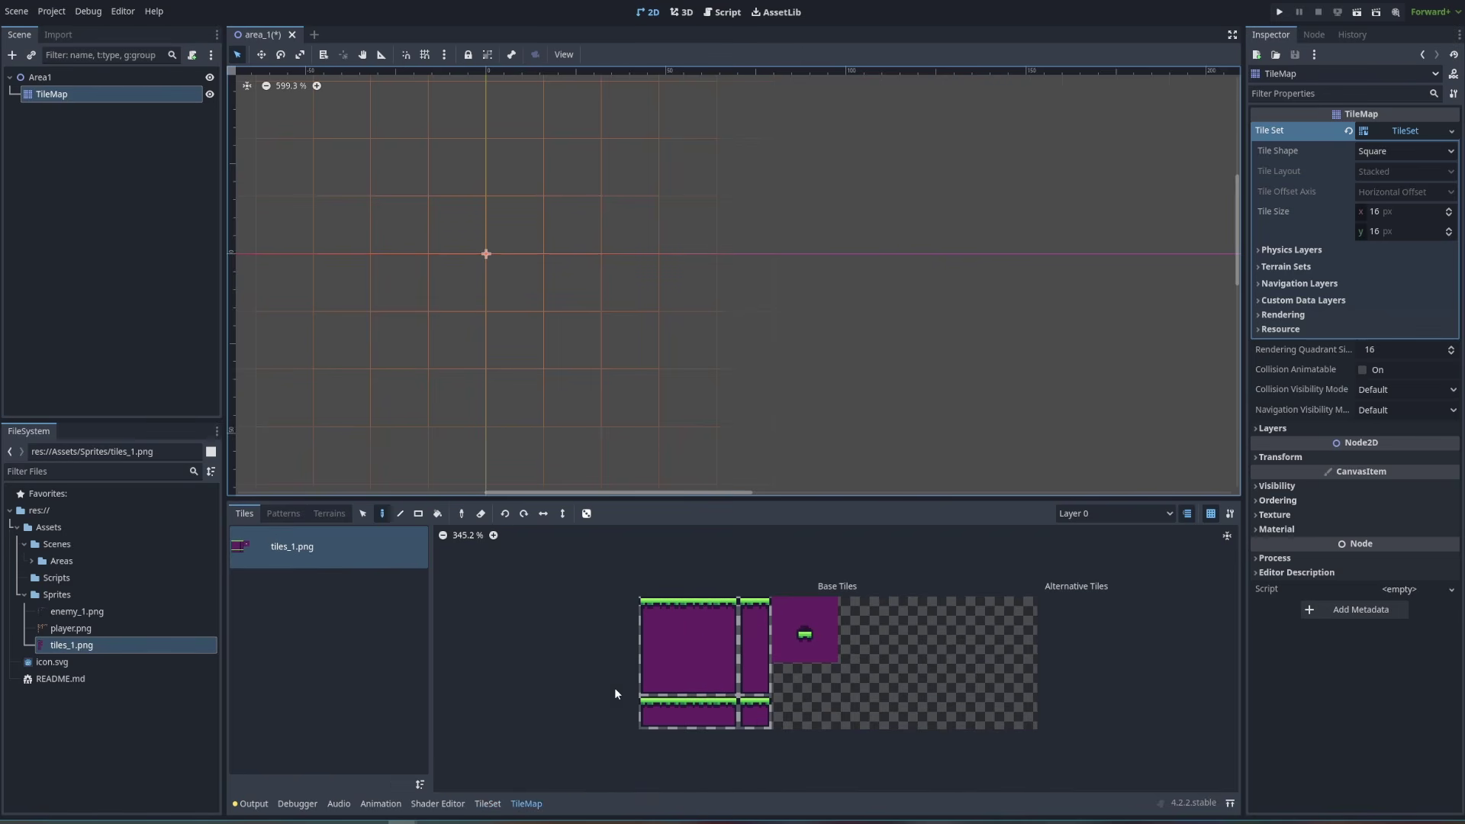
click(688, 615)
drag(720, 647, 682, 652)
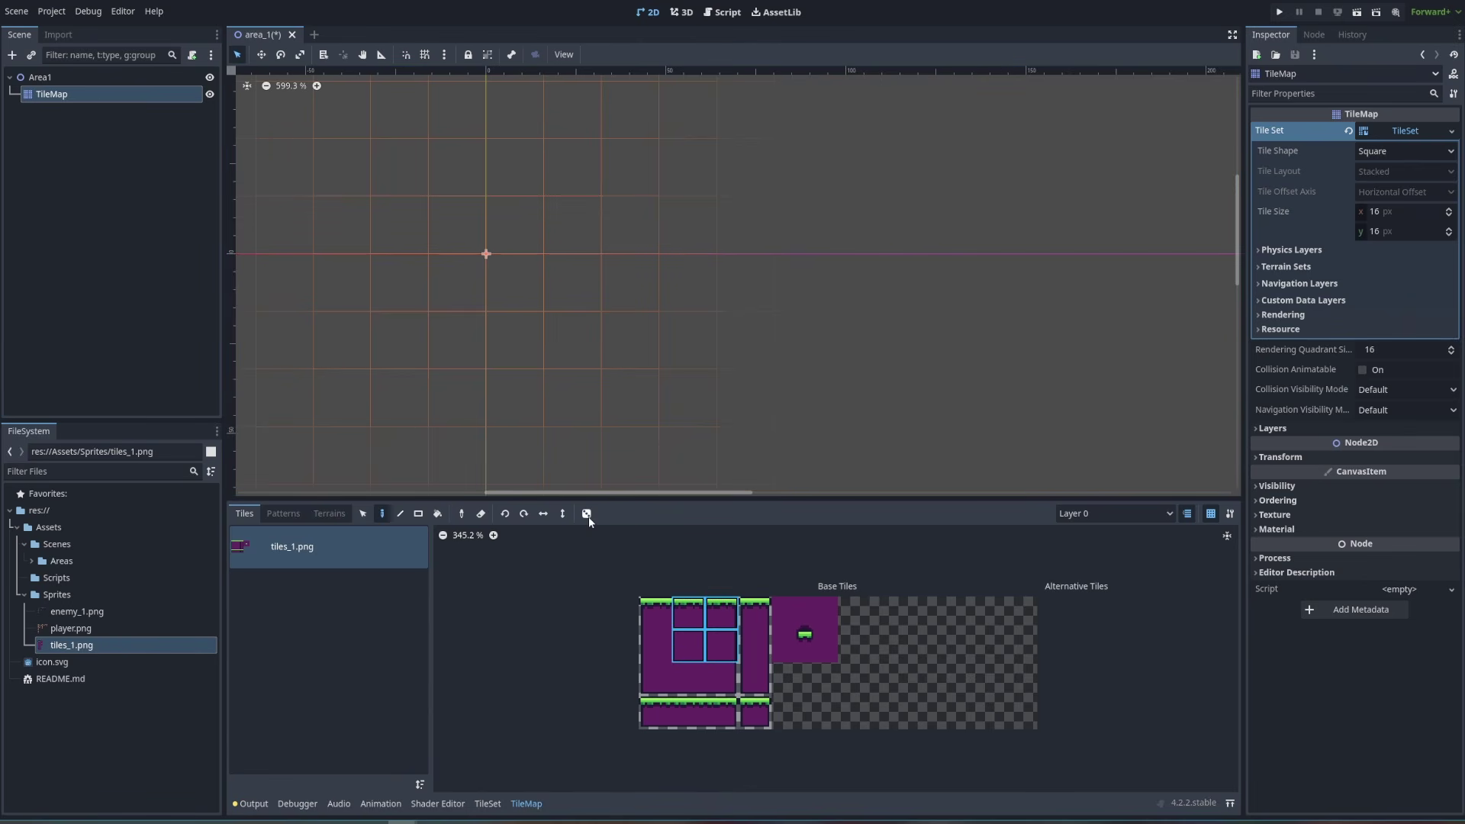
click(688, 614)
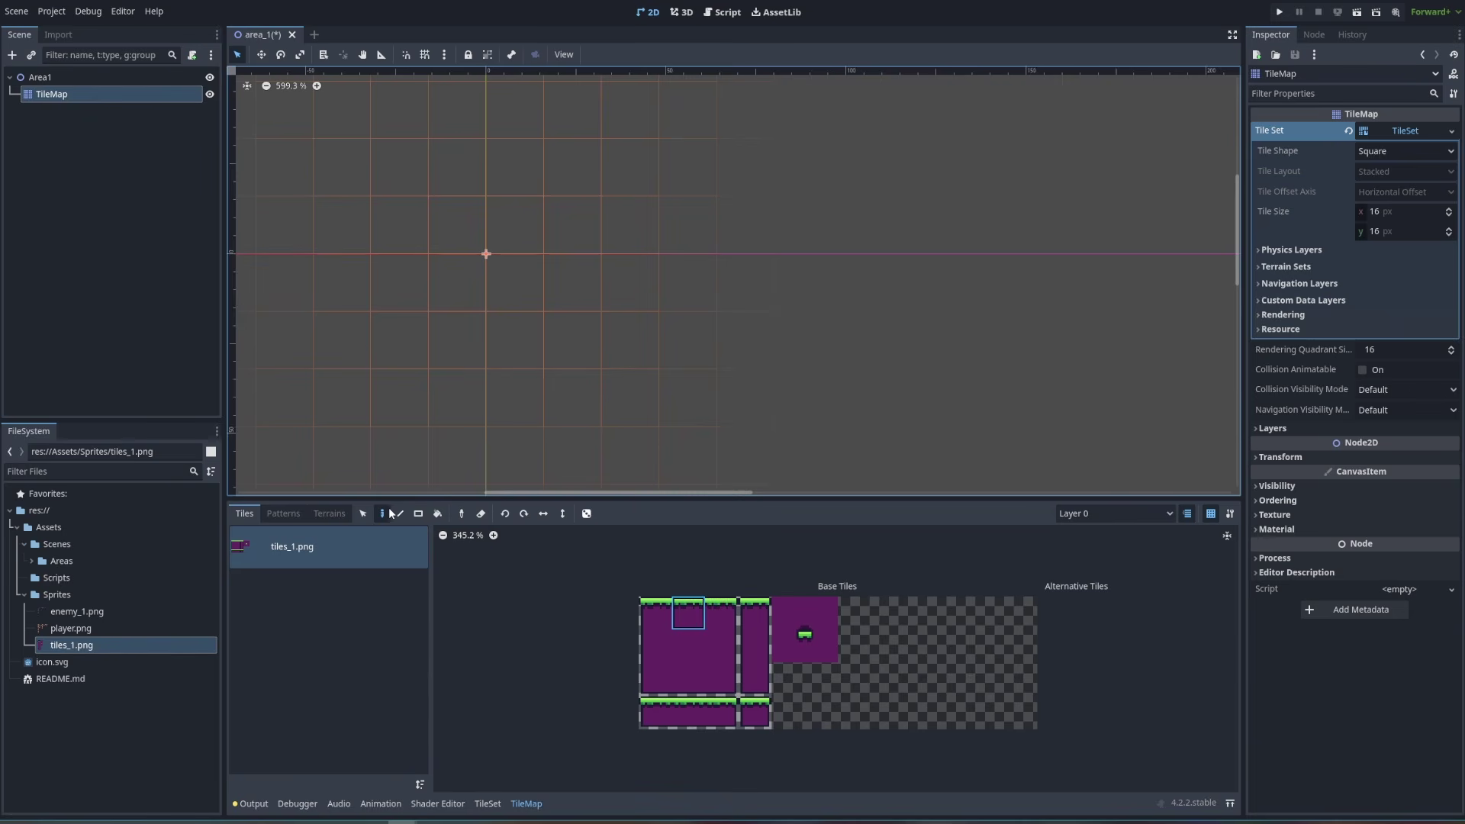
Paint a freehand staircase of grass tiles near the origin and draw a line of tiles below it, rising to the right
click(525, 280)
click(593, 227)
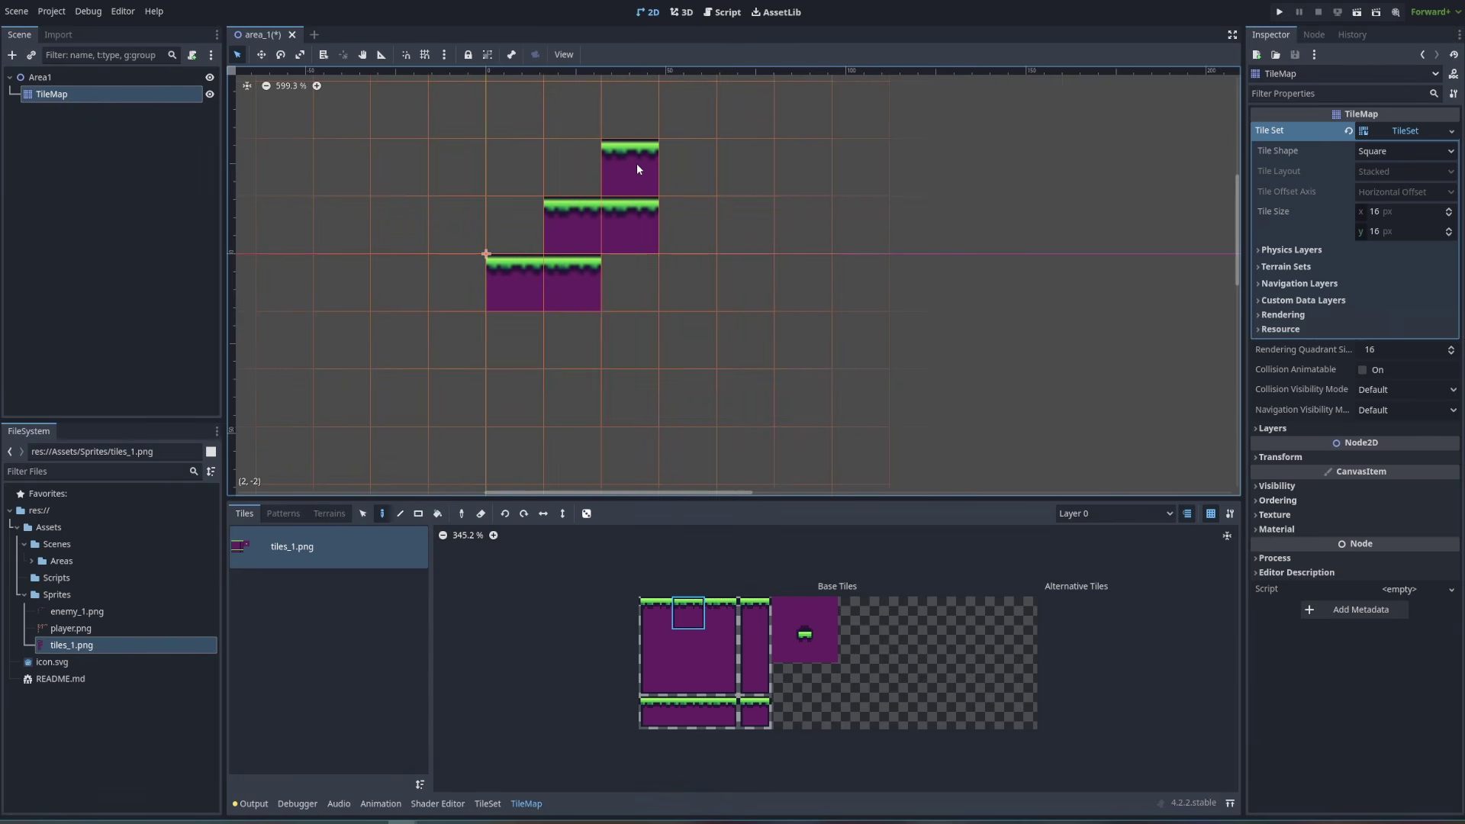
click(399, 513)
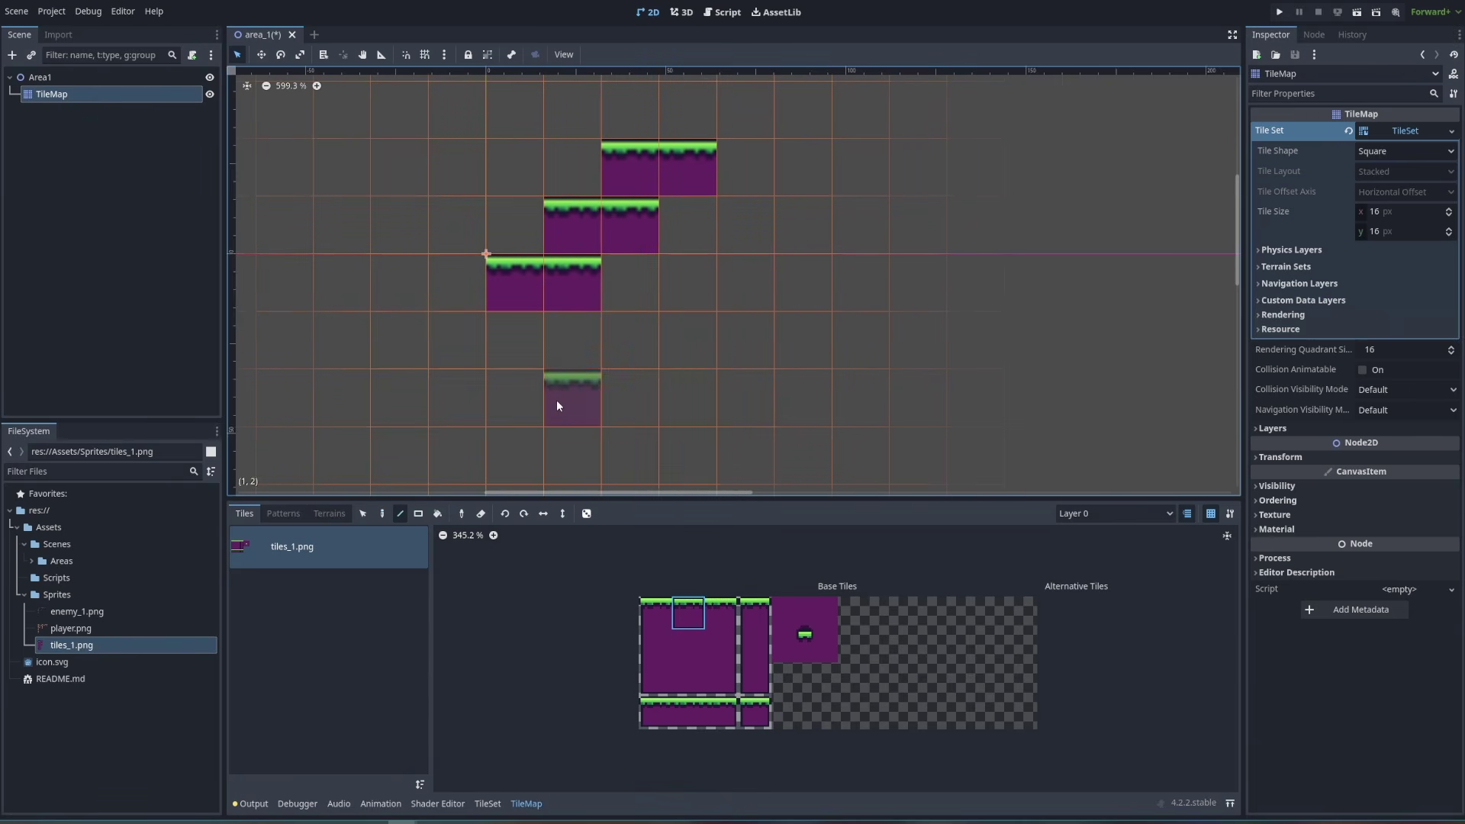
mouse_move(568, 411)
mouse_down()
mouse_move(772, 313)
mouse_move(918, 304)
mouse_move(923, 444)
mouse_move(950, 268)
mouse_up()
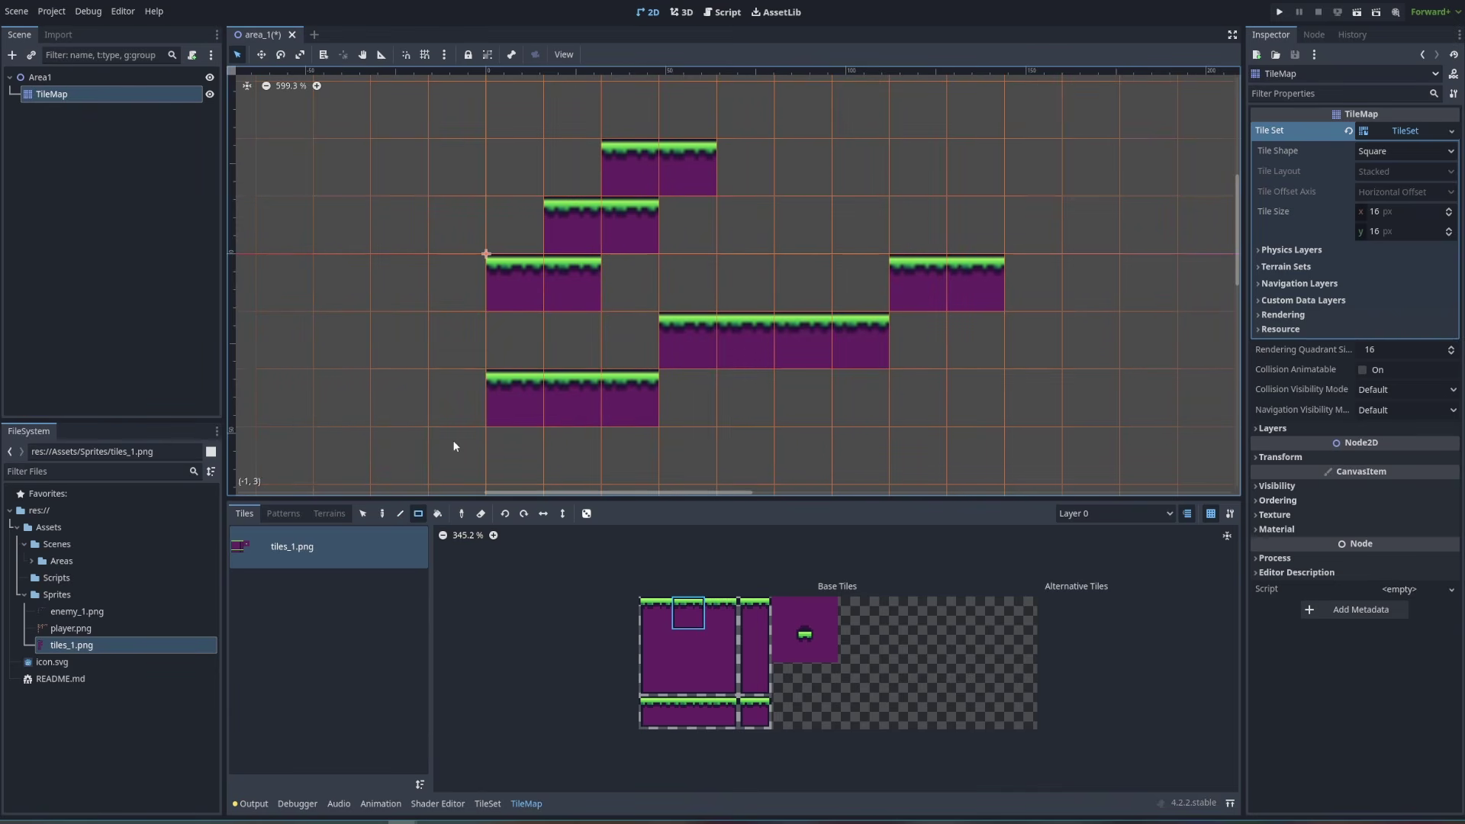
Fill a 12 by 5 rectangle with the grass tile, erase its two upper and two lower rows, and return to the Paint tool
mouse_move(331, 194)
mouse_down()
mouse_move(350, 246)
mouse_move(644, 382)
mouse_move(958, 412)
mouse_up()
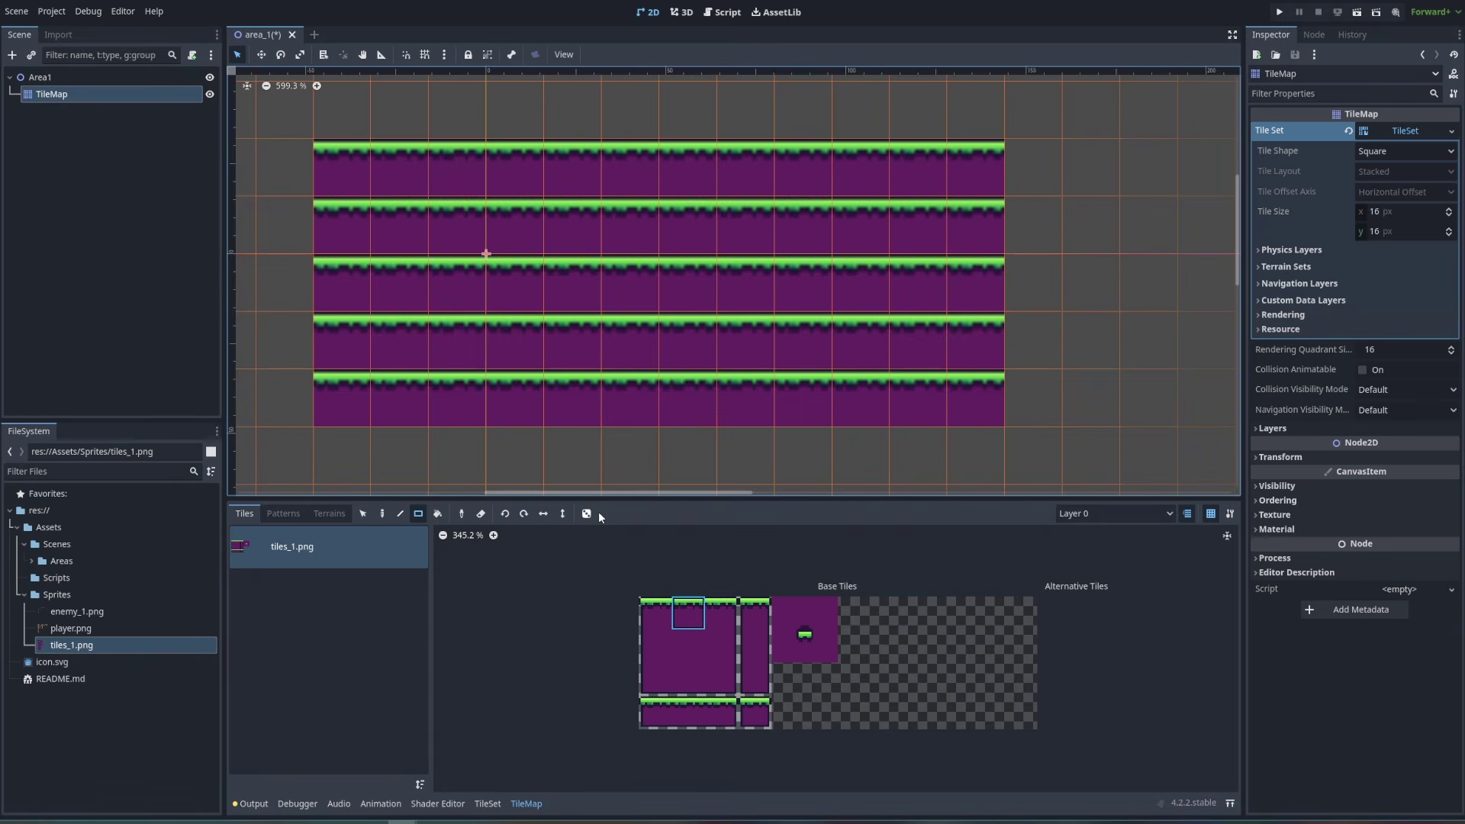
click(480, 513)
mouse_move(343, 179)
mouse_down()
mouse_move(690, 251)
mouse_move(981, 225)
mouse_up()
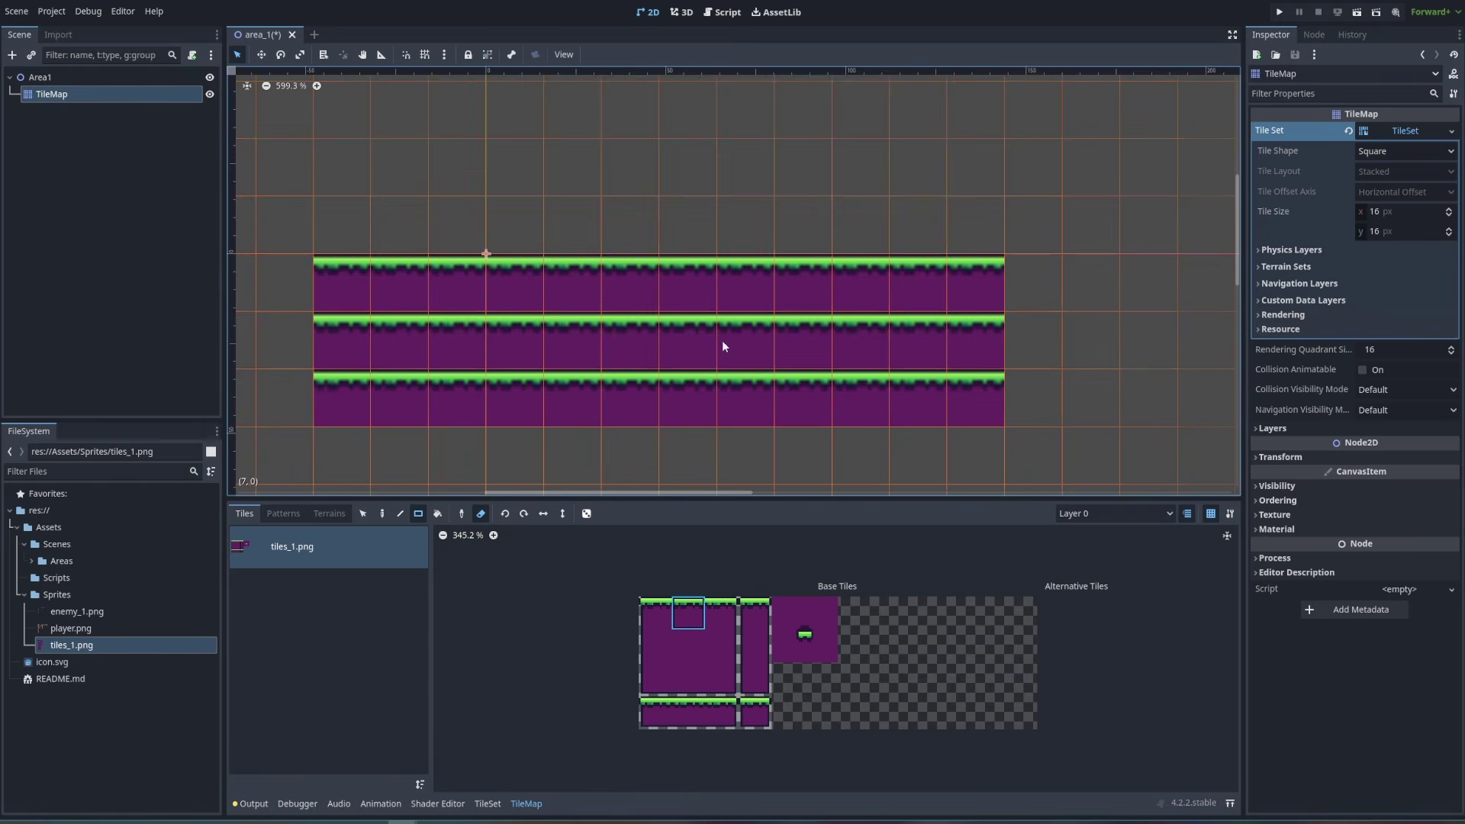
mouse_move(324, 333)
mouse_down()
mouse_move(930, 418)
mouse_move(1002, 412)
mouse_up()
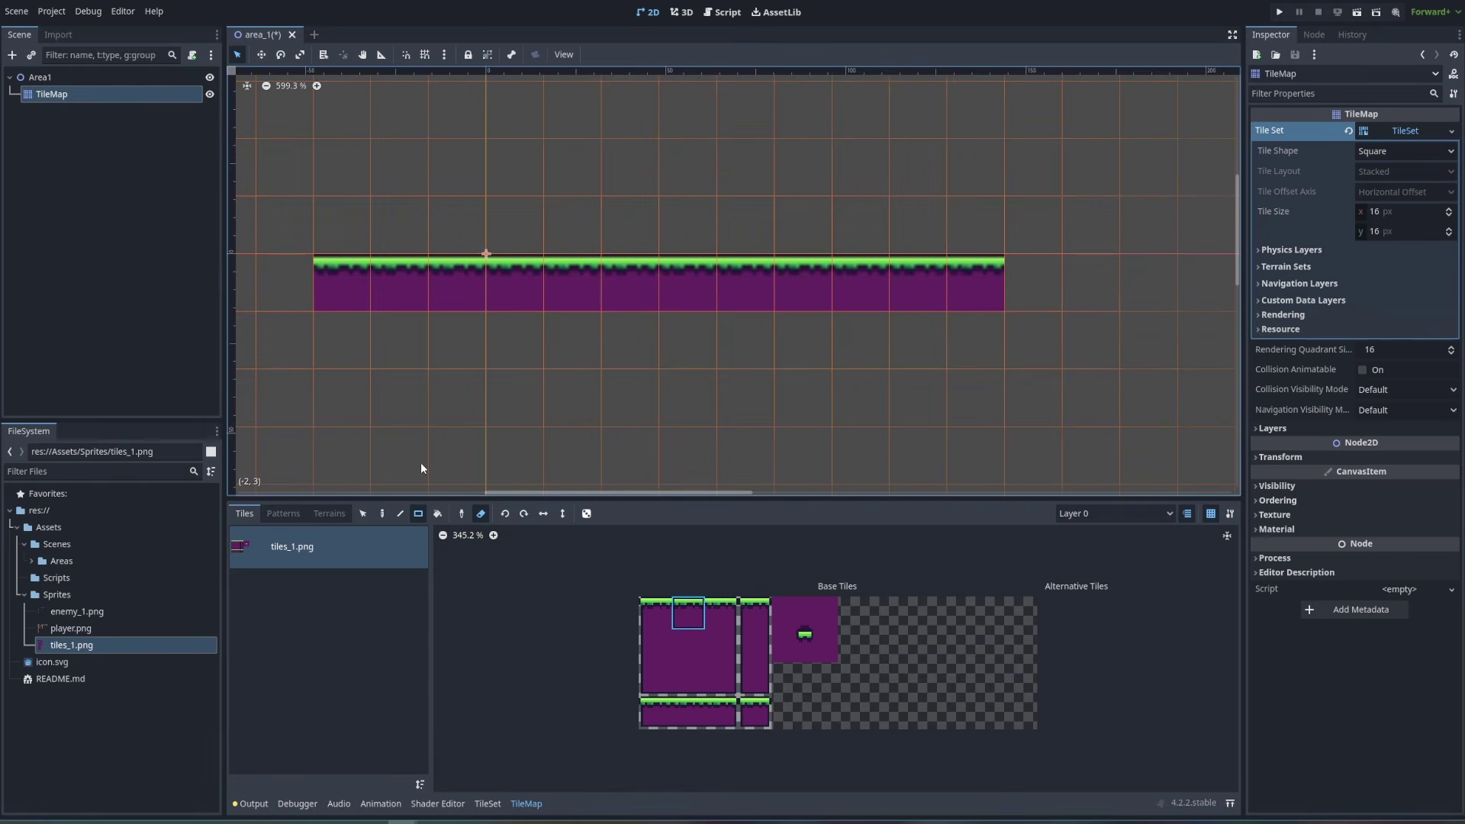
middle_drag(570, 375, 678, 464)
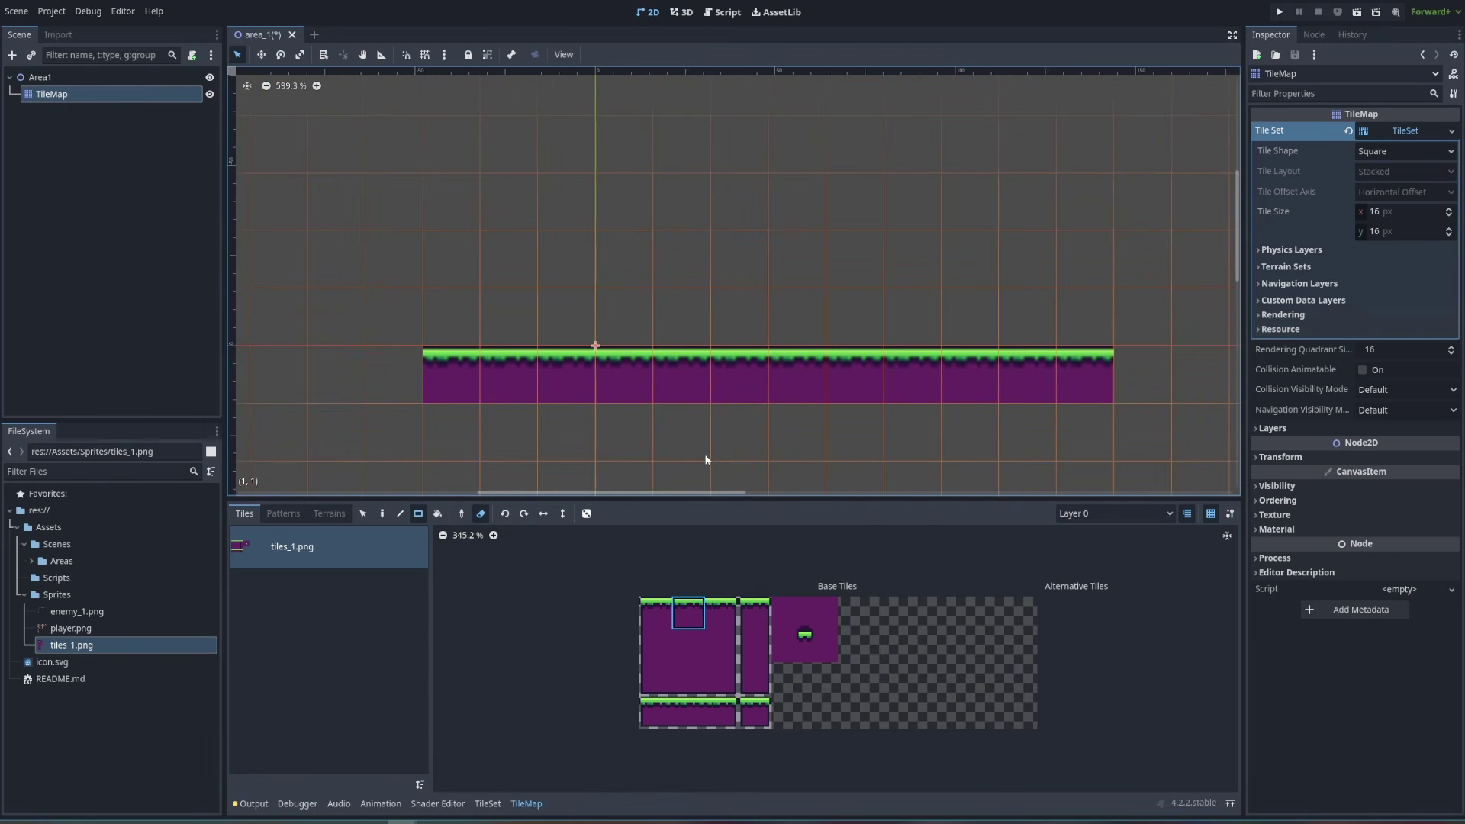
scroll(580, 397, up, 1)
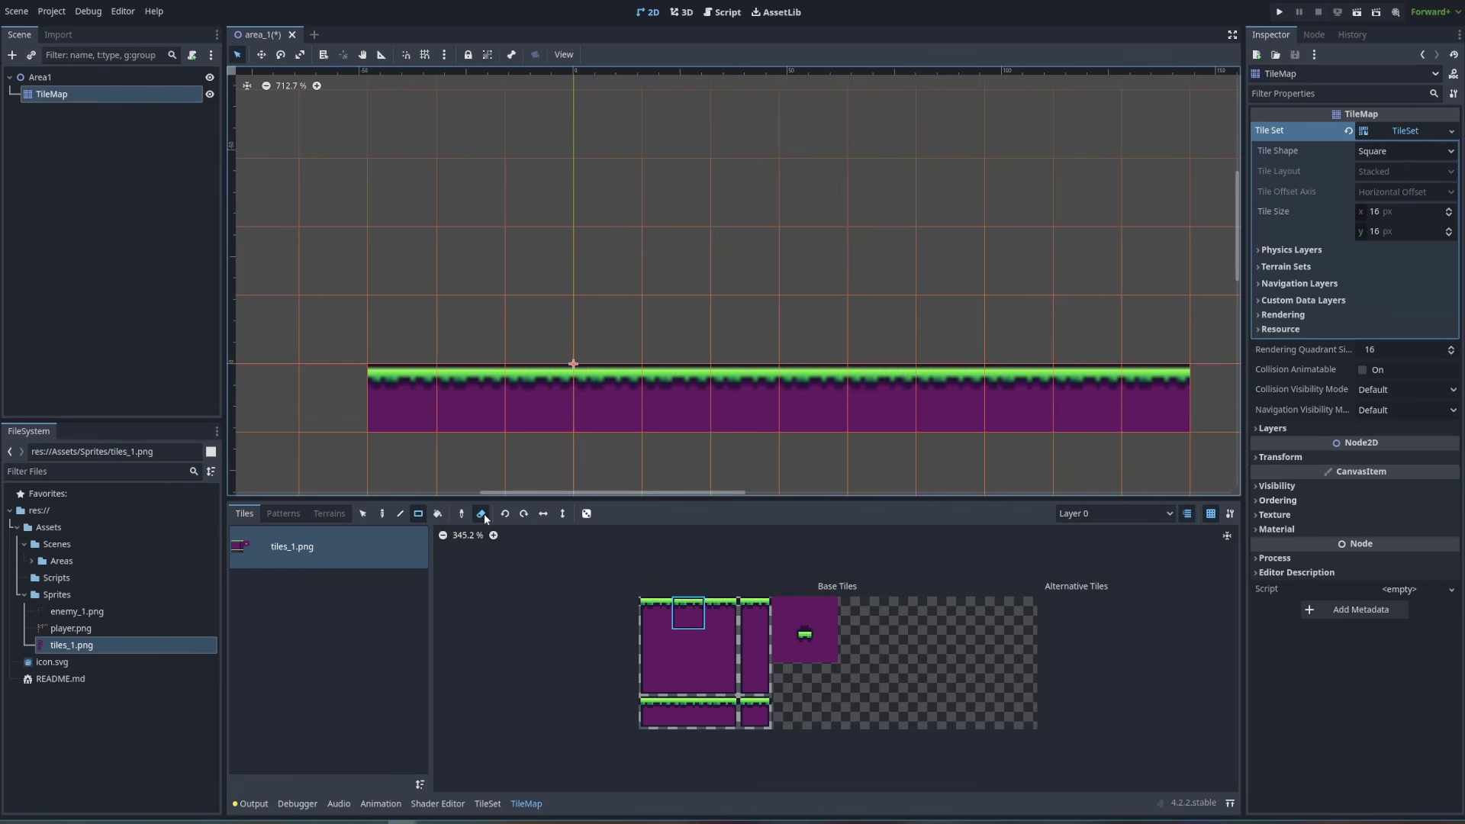
click(382, 513)
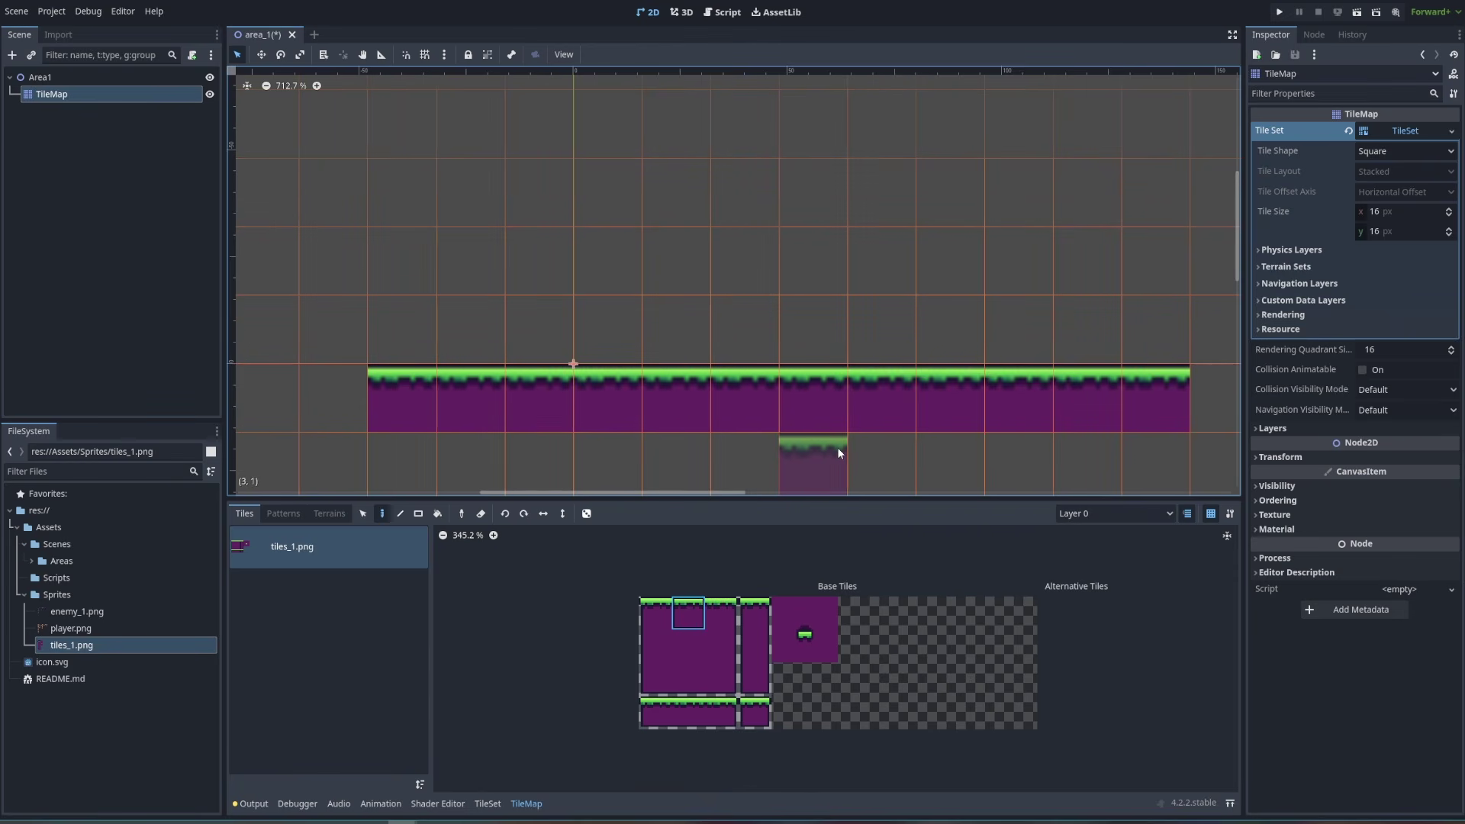
In the project settings, set the Default Texture Filter for canvas textures to Nearest
click(87, 11)
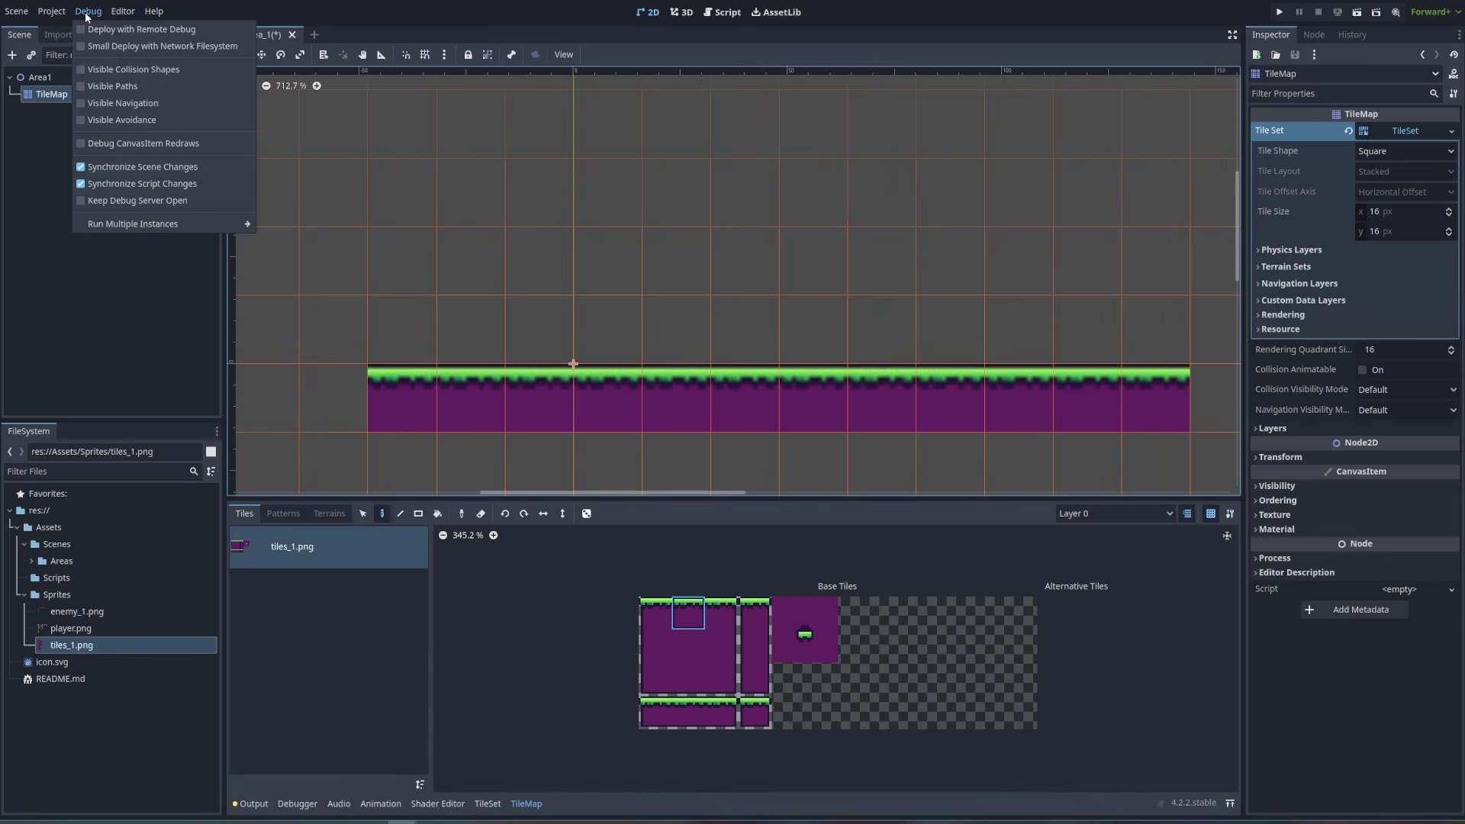
mouse_move(57, 13)
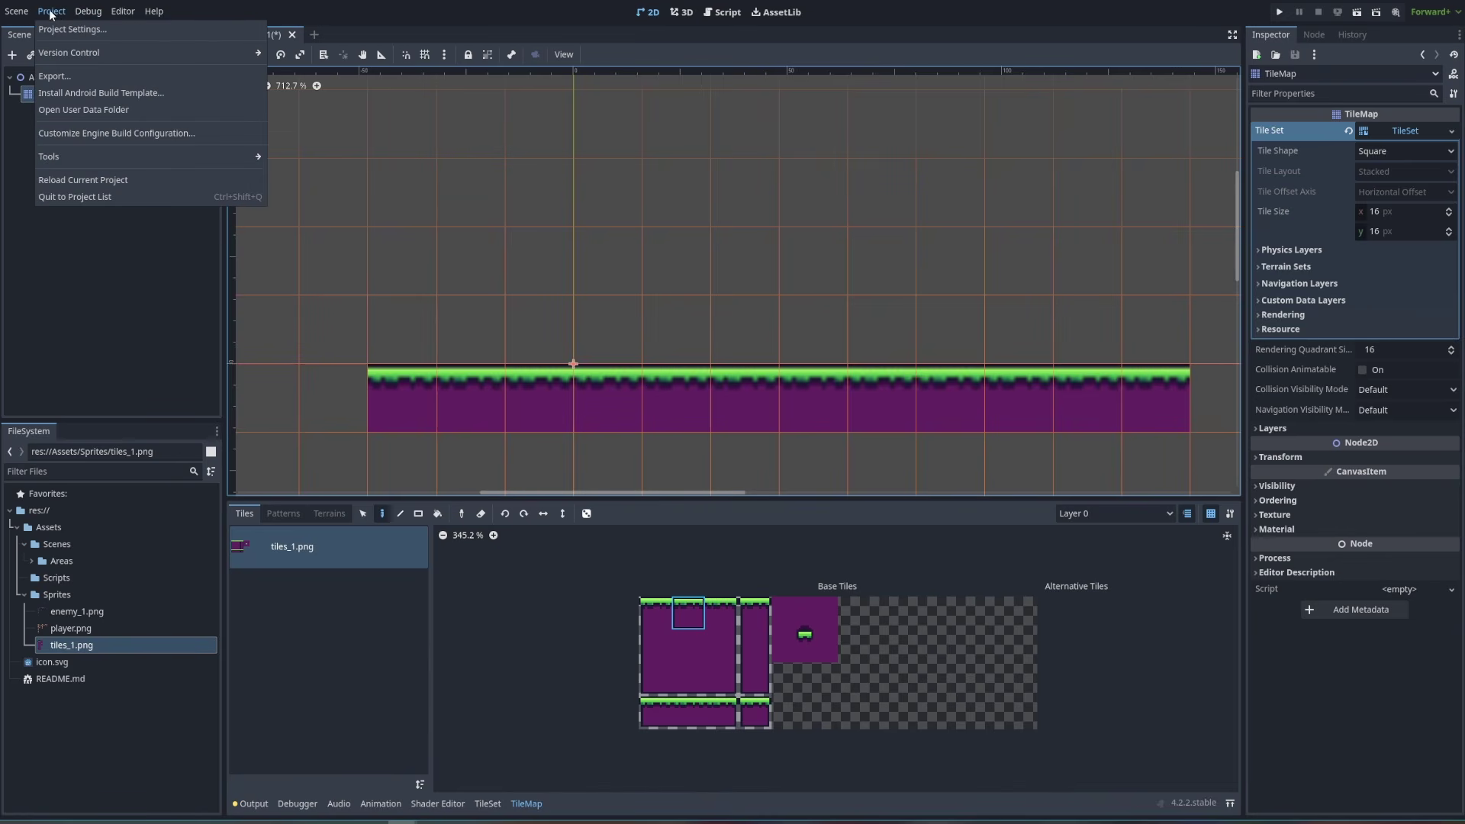
click(67, 30)
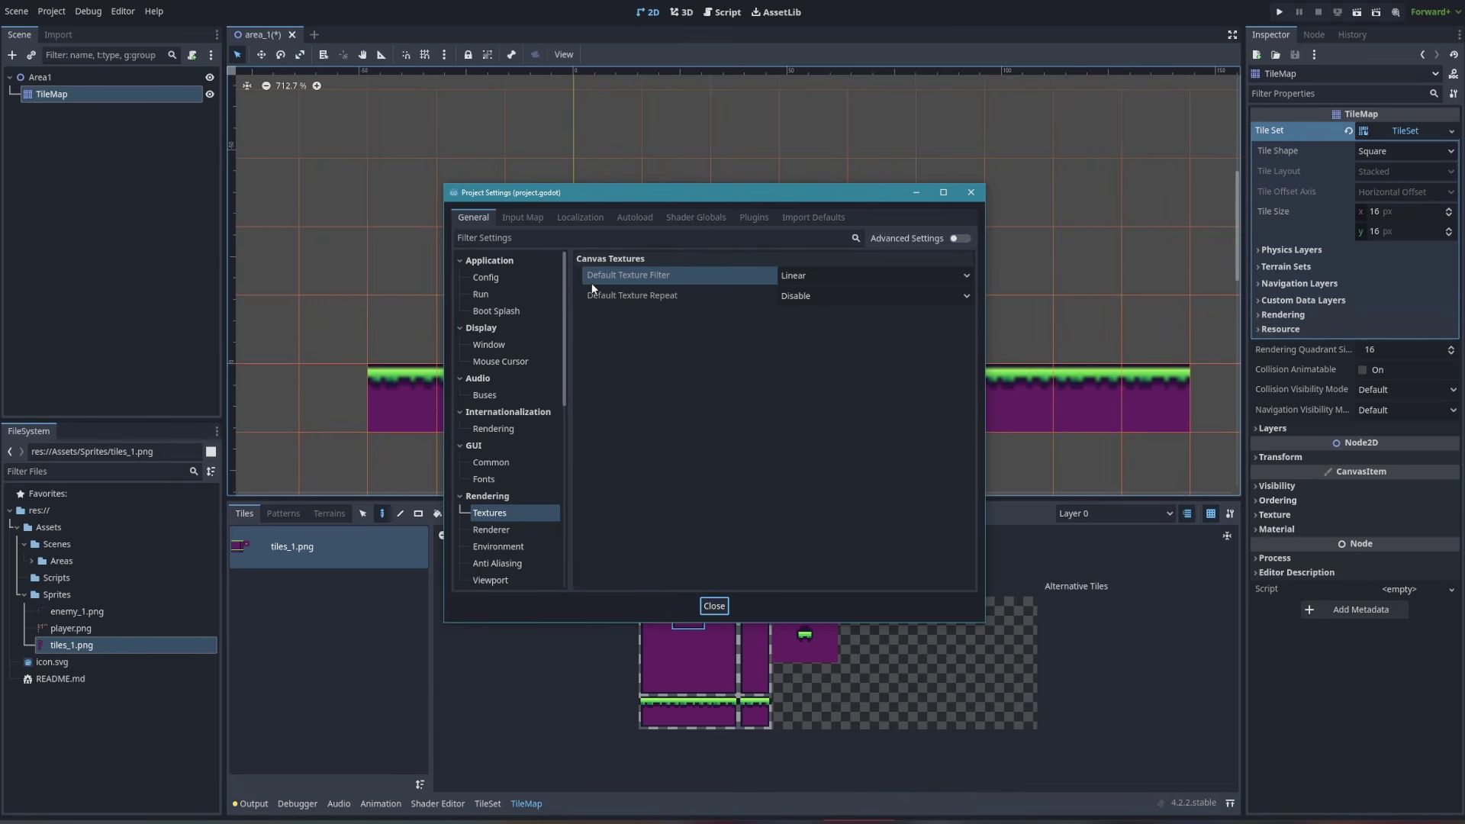
click(860, 277)
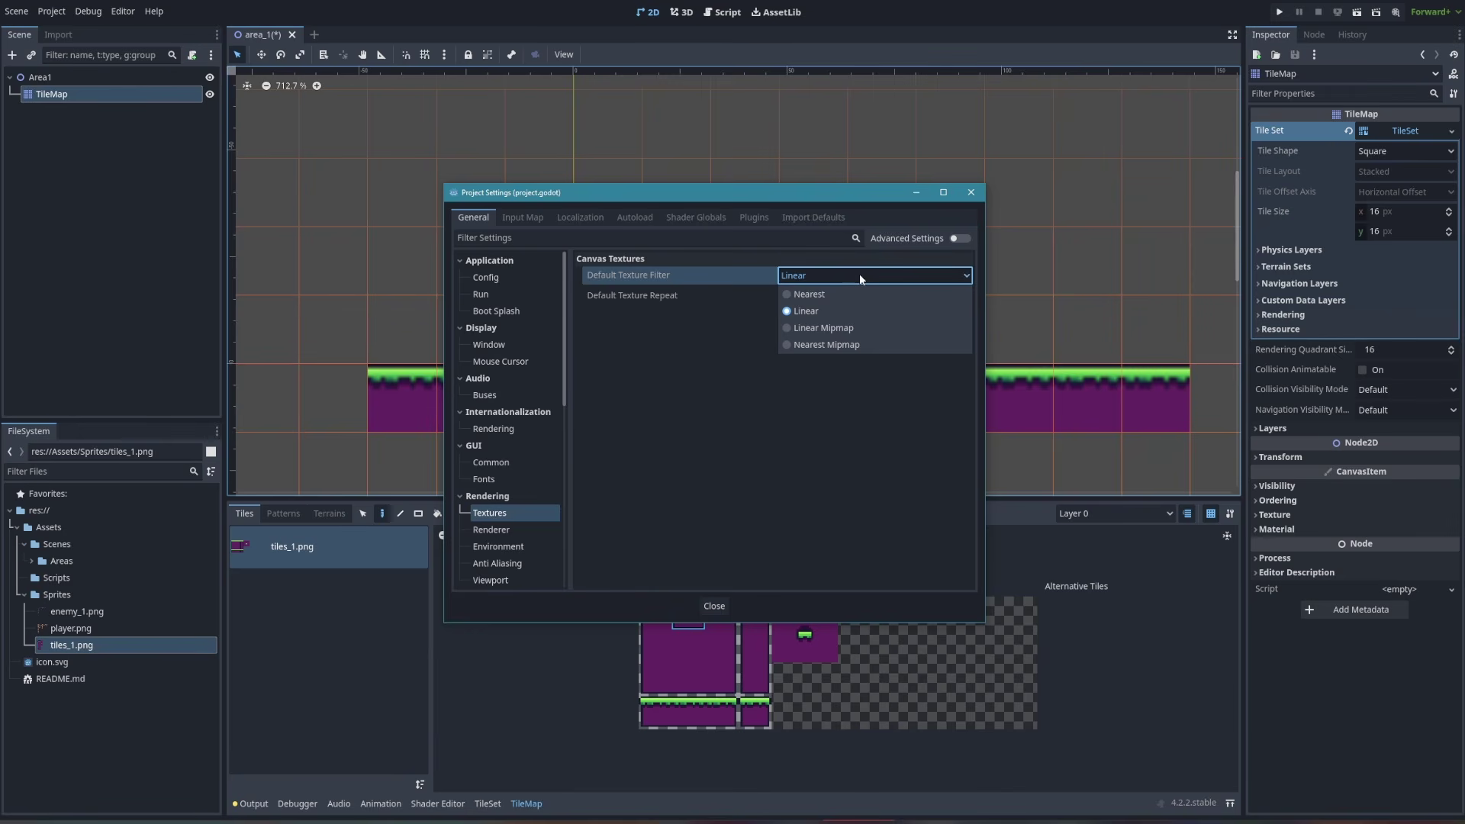
click(811, 294)
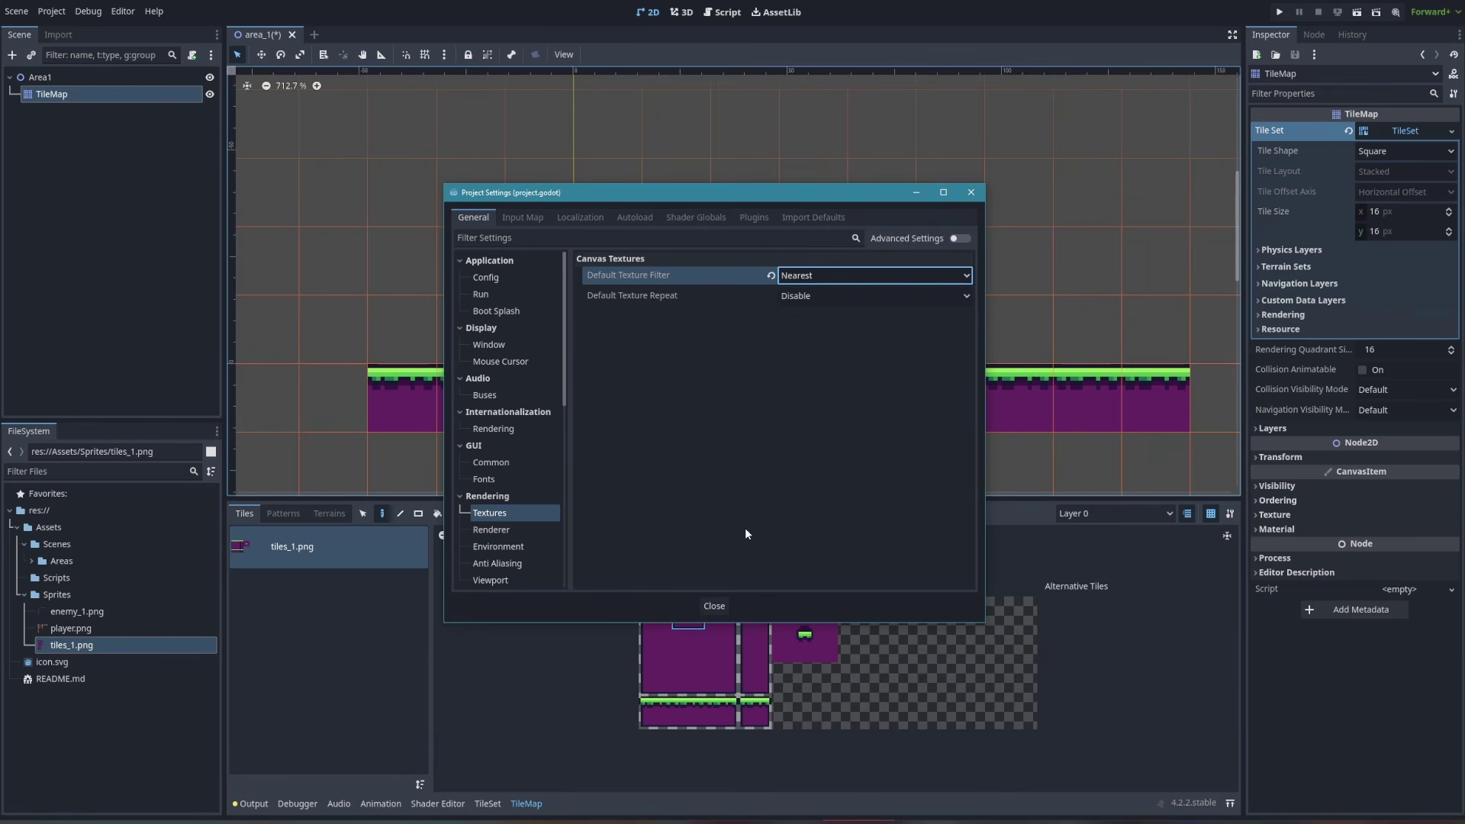
Close the project settings and return to the ground row in the area scene
click(726, 602)
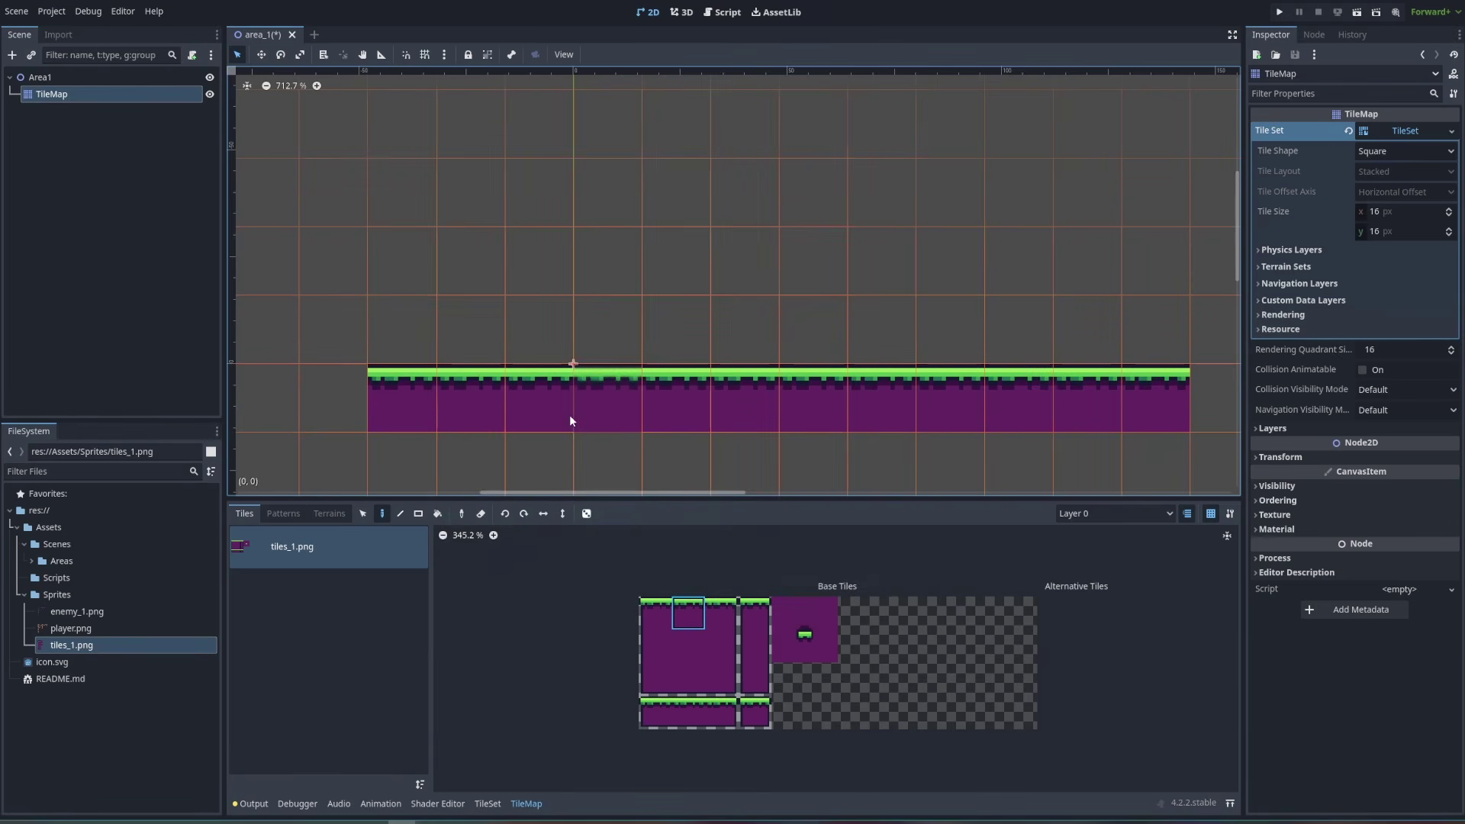
middle_drag(732, 460, 687, 426)
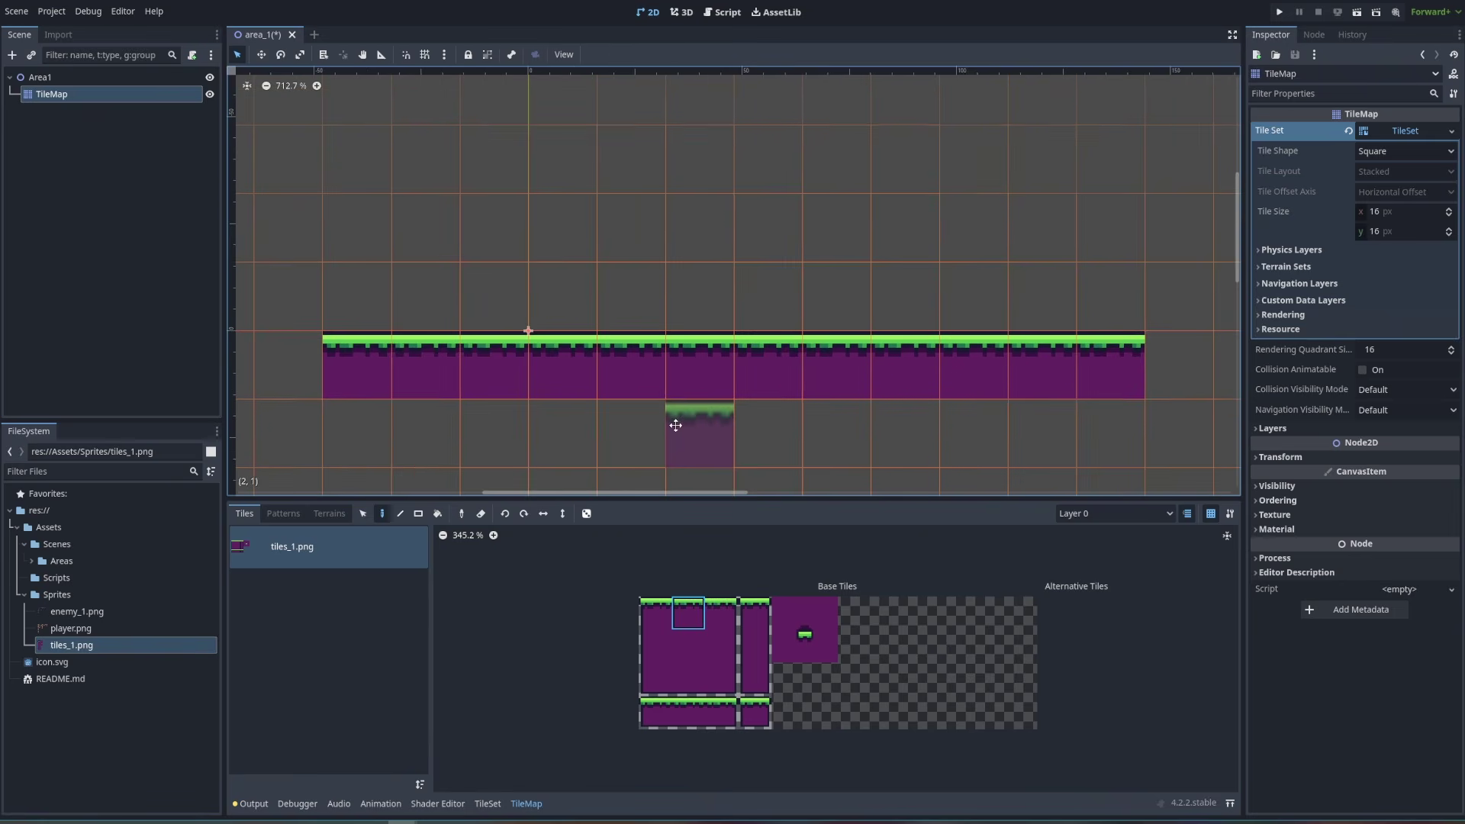
Place the grass-topped left and right corner tiles side by side above the ground near the origin, and erase both
click(656, 613)
click(557, 226)
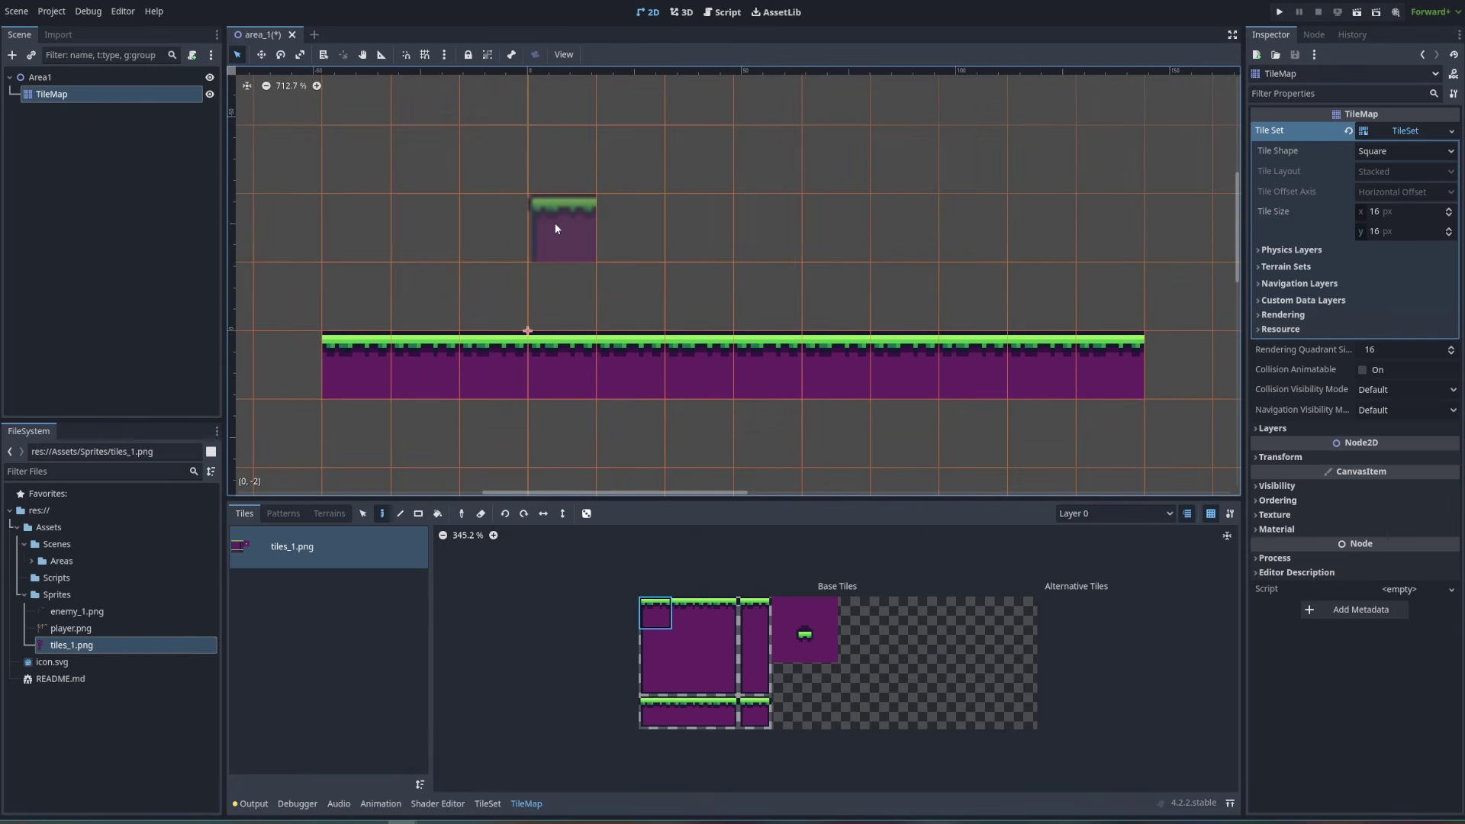
click(721, 613)
click(645, 232)
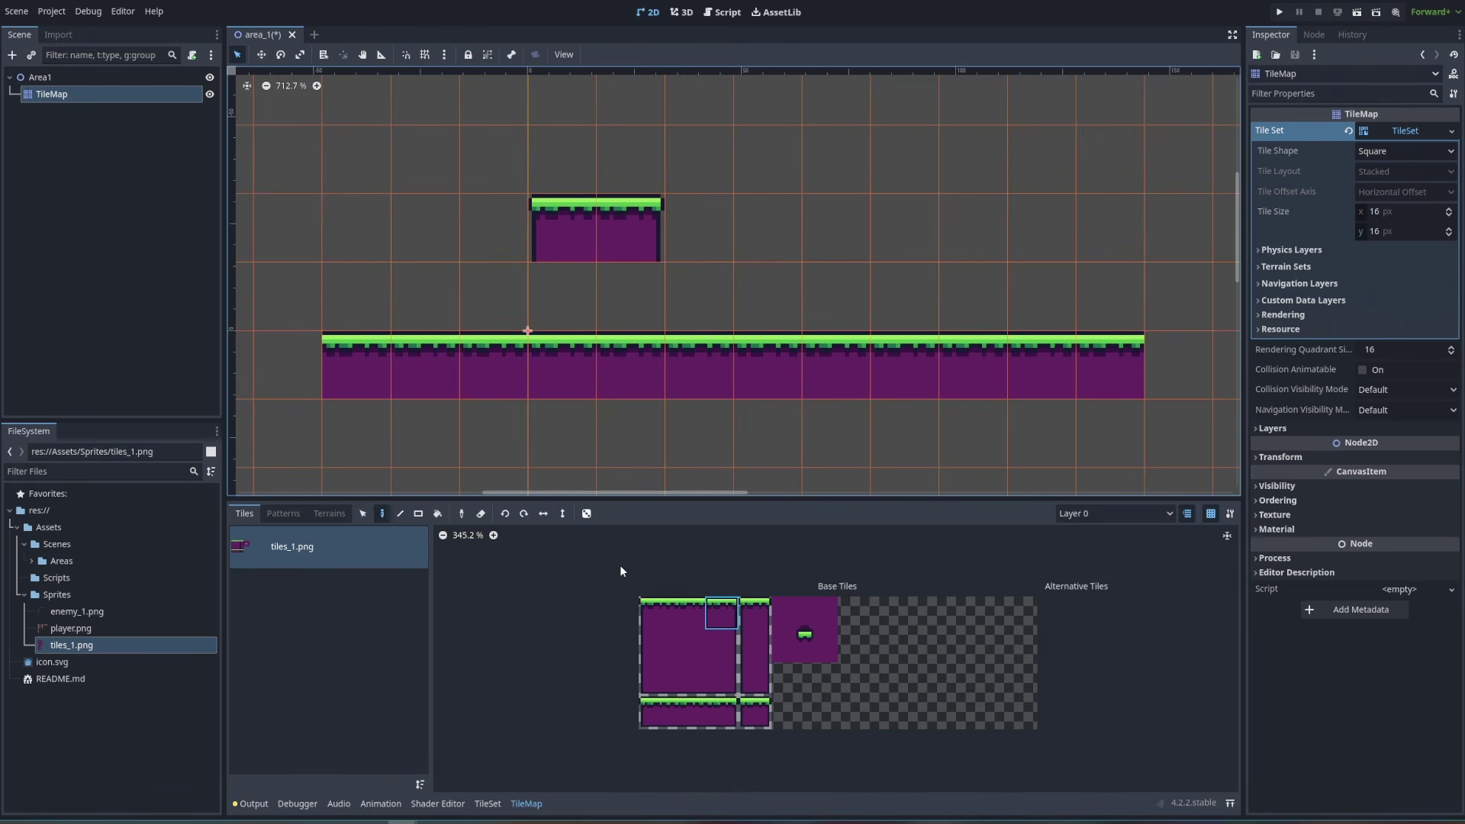
click(481, 513)
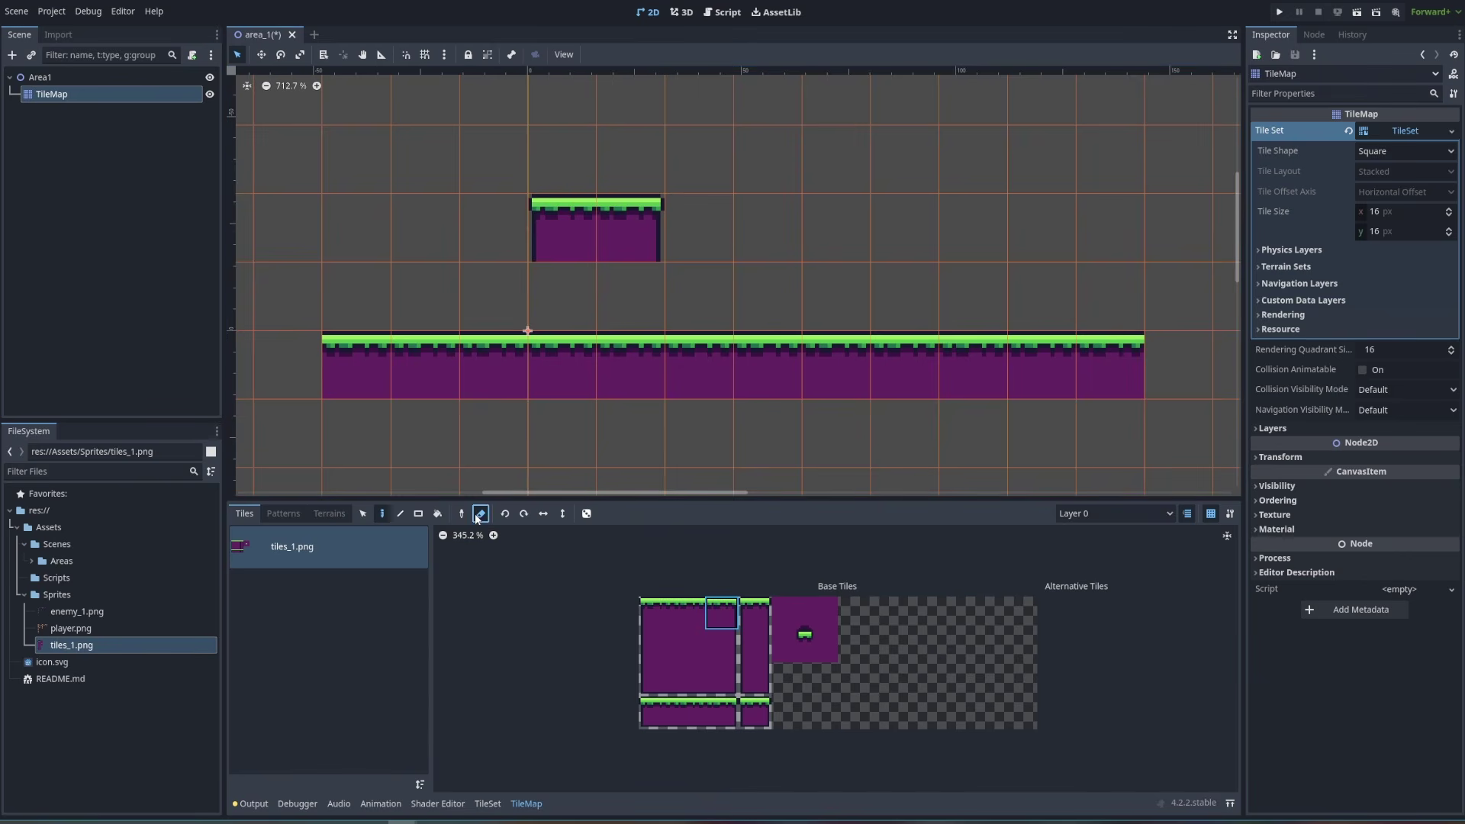
drag(571, 218, 626, 262)
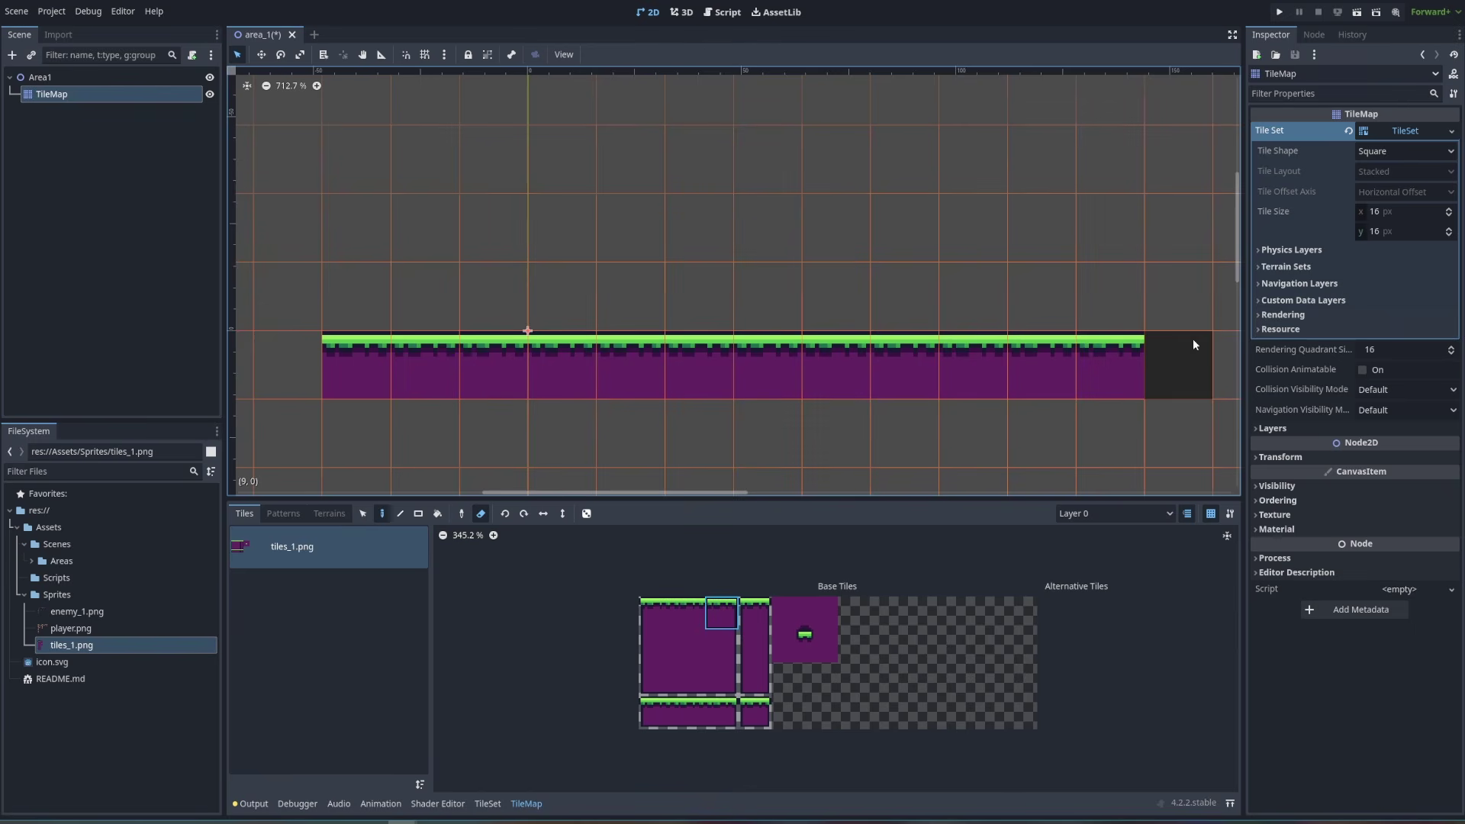
Add a physics layer element to the TileMap's tile set
click(1415, 133)
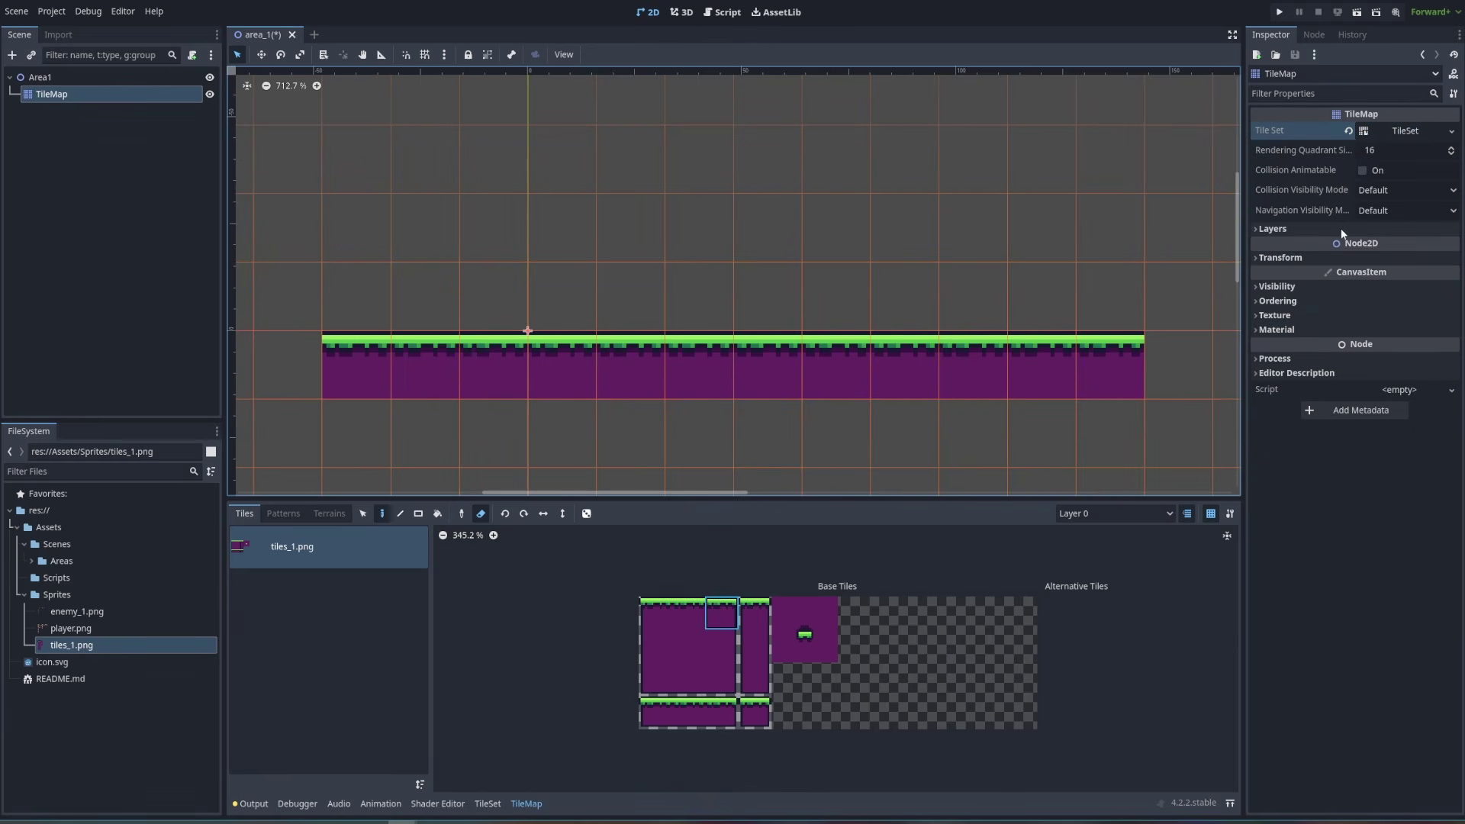
click(1402, 133)
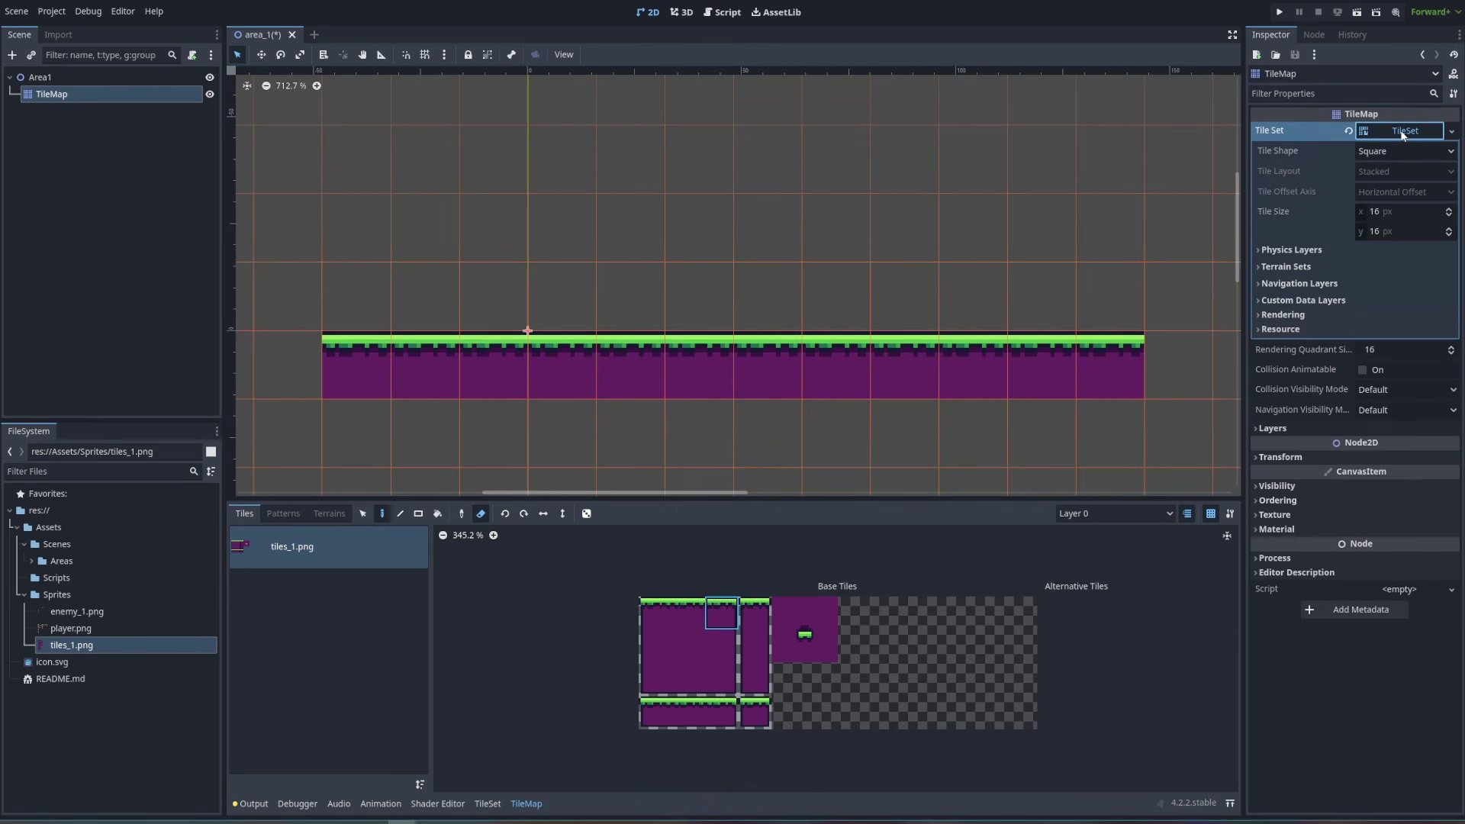
click(1273, 252)
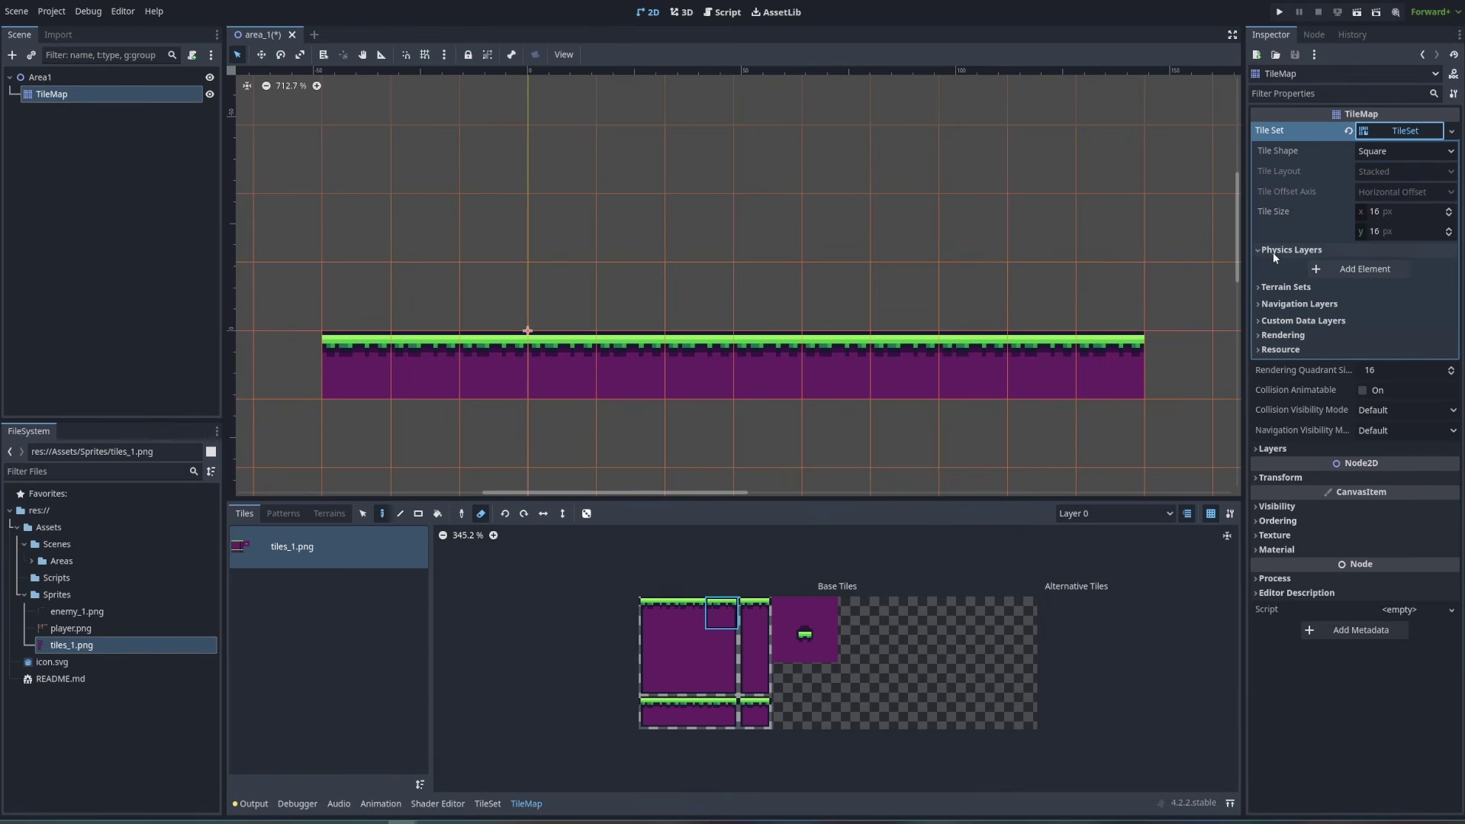
click(1329, 272)
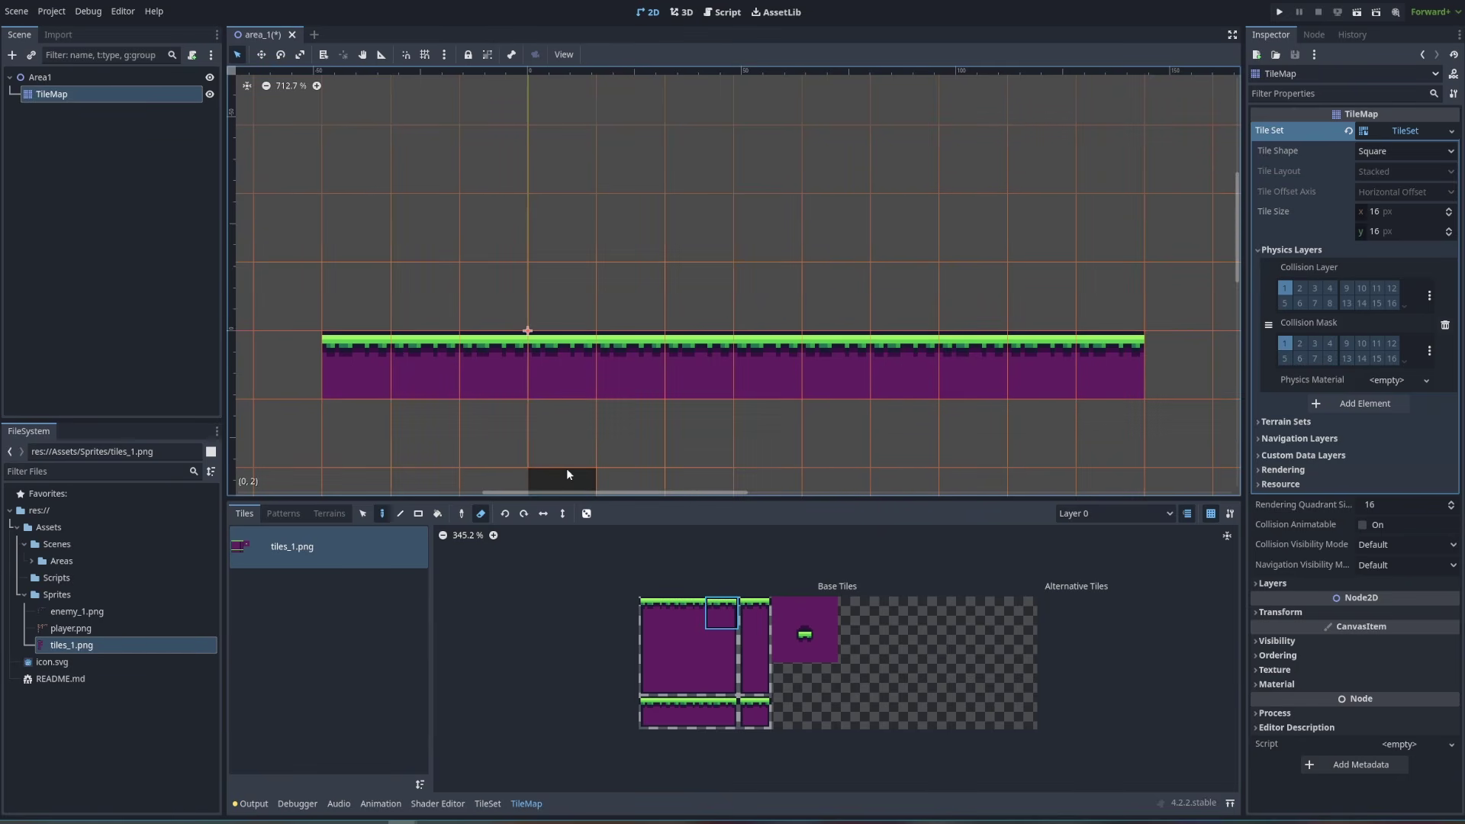
In the TileSet editor, select all tiles of the tiles_1.png atlas for property editing
click(488, 805)
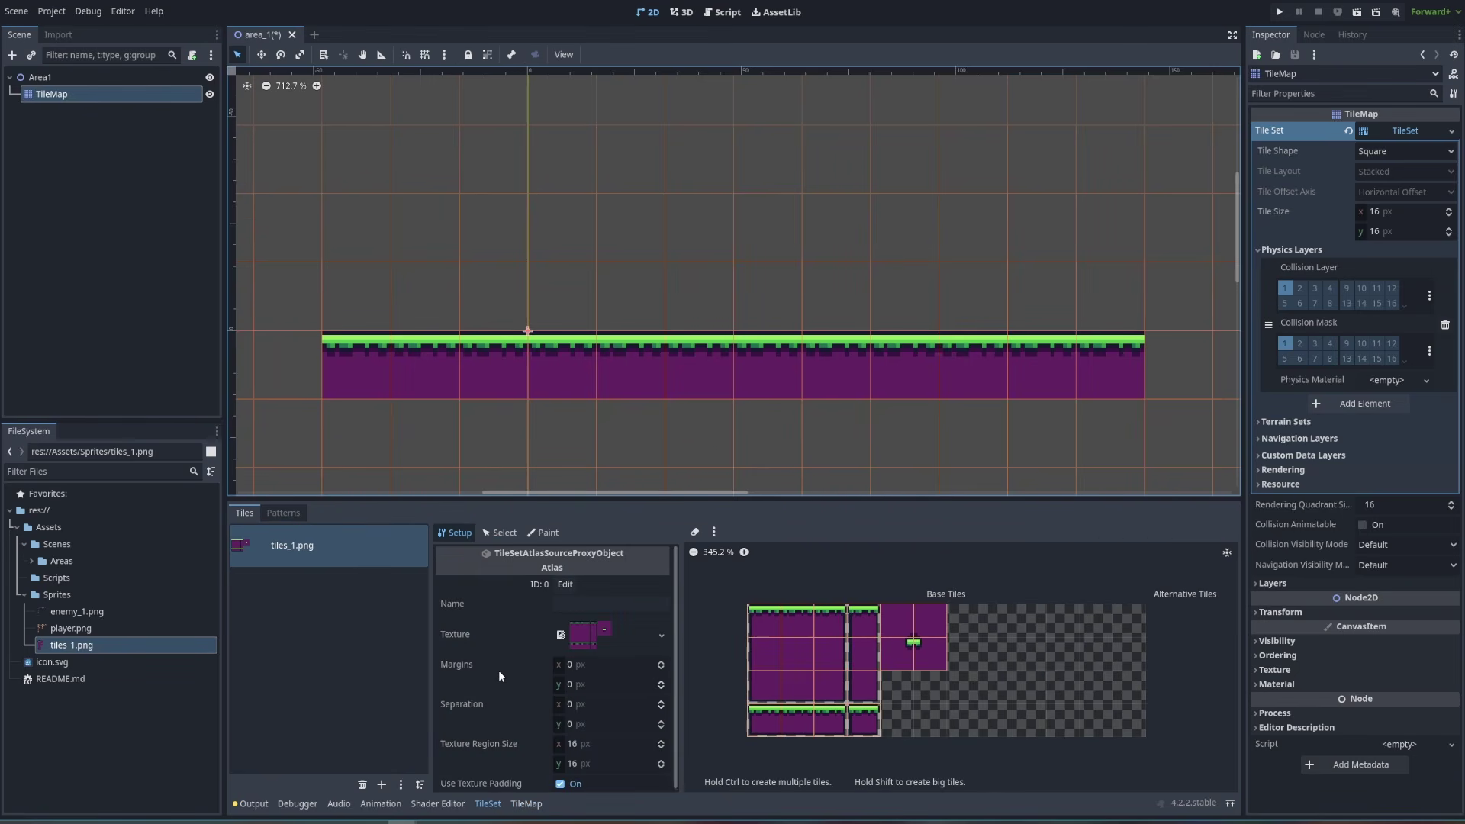
scroll(500, 666, down, 2)
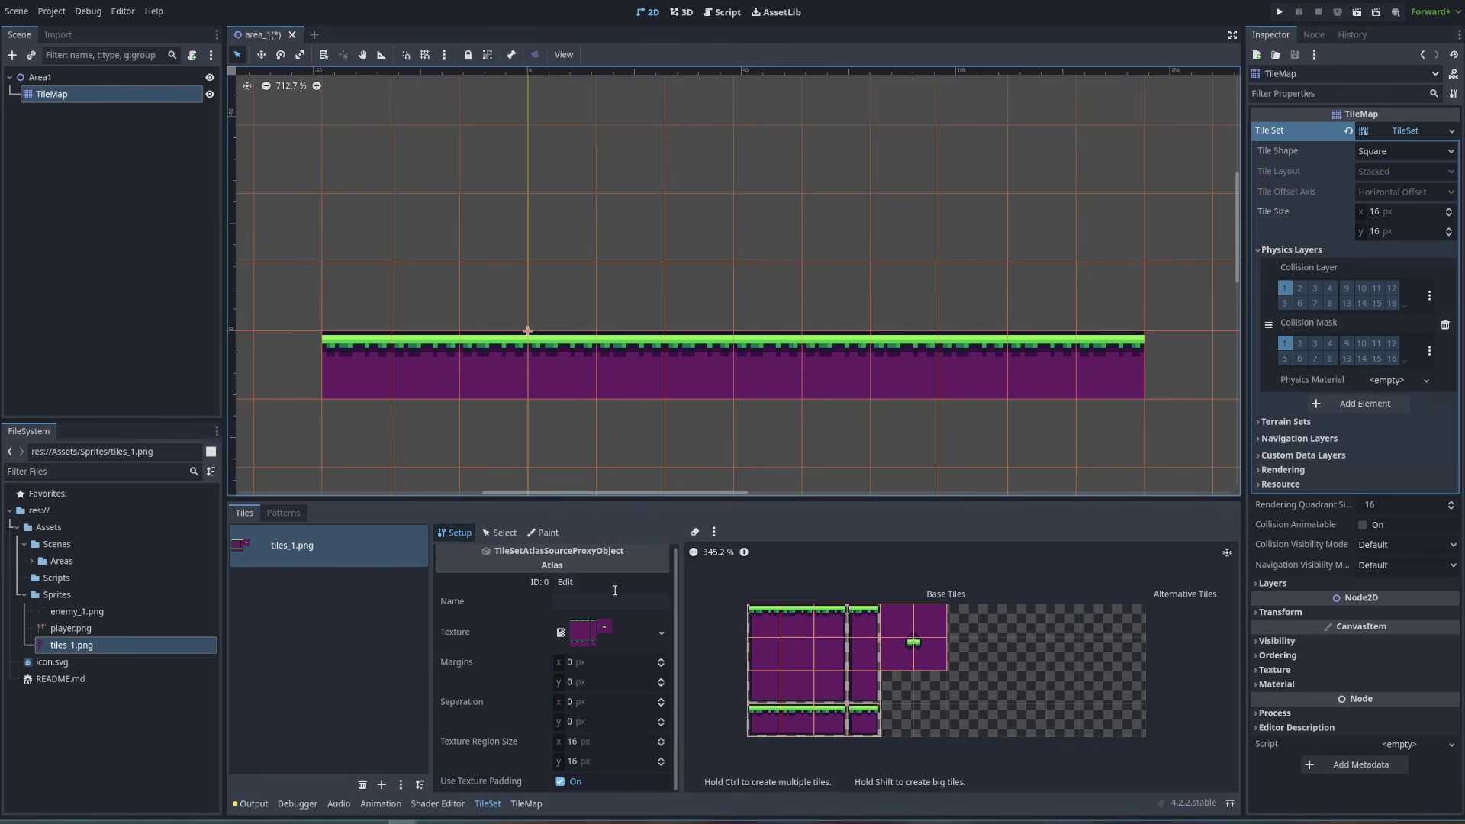
click(498, 533)
click(765, 616)
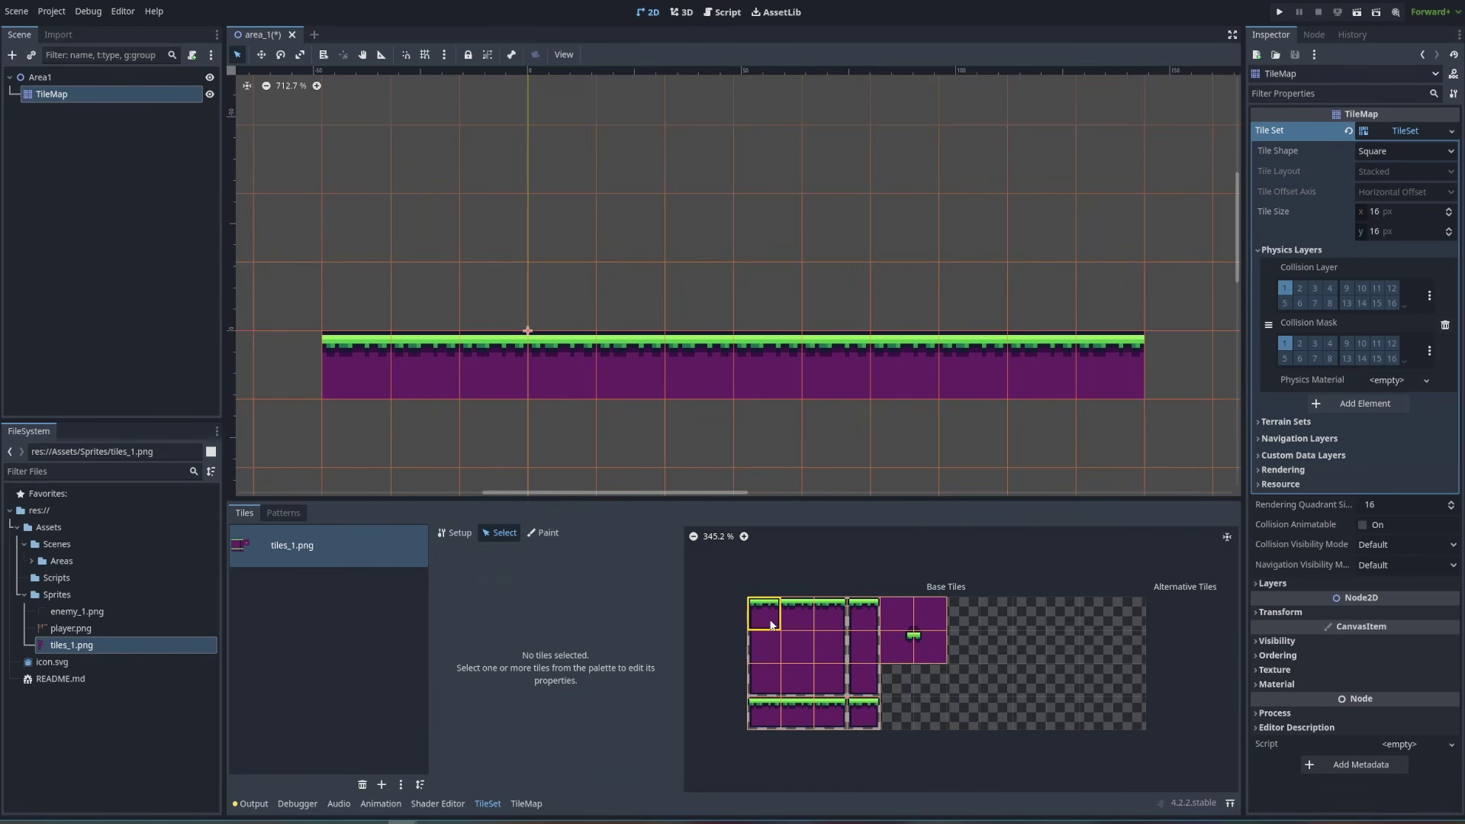
shift+click(870, 725)
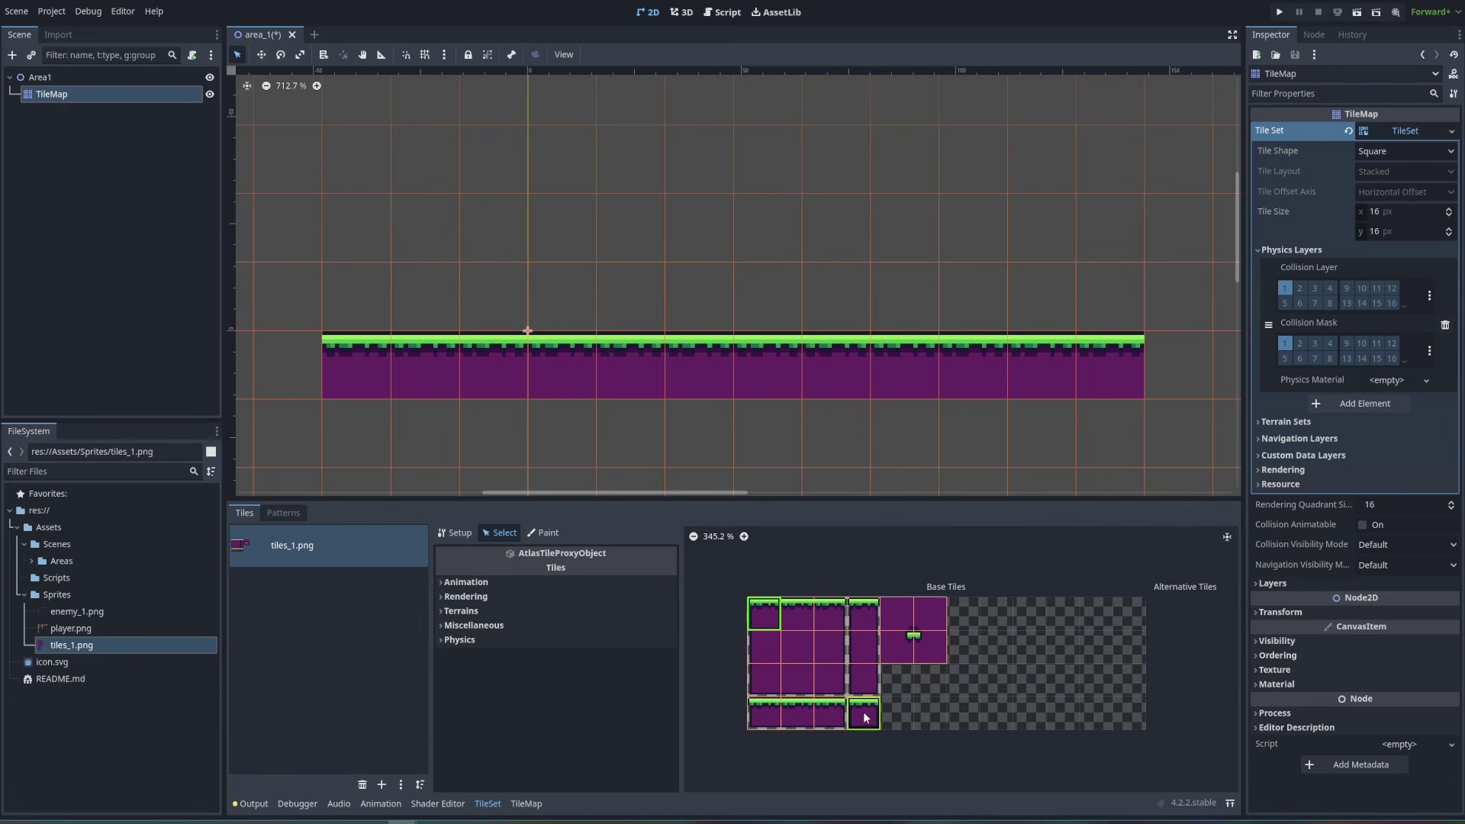
drag(799, 630, 871, 711)
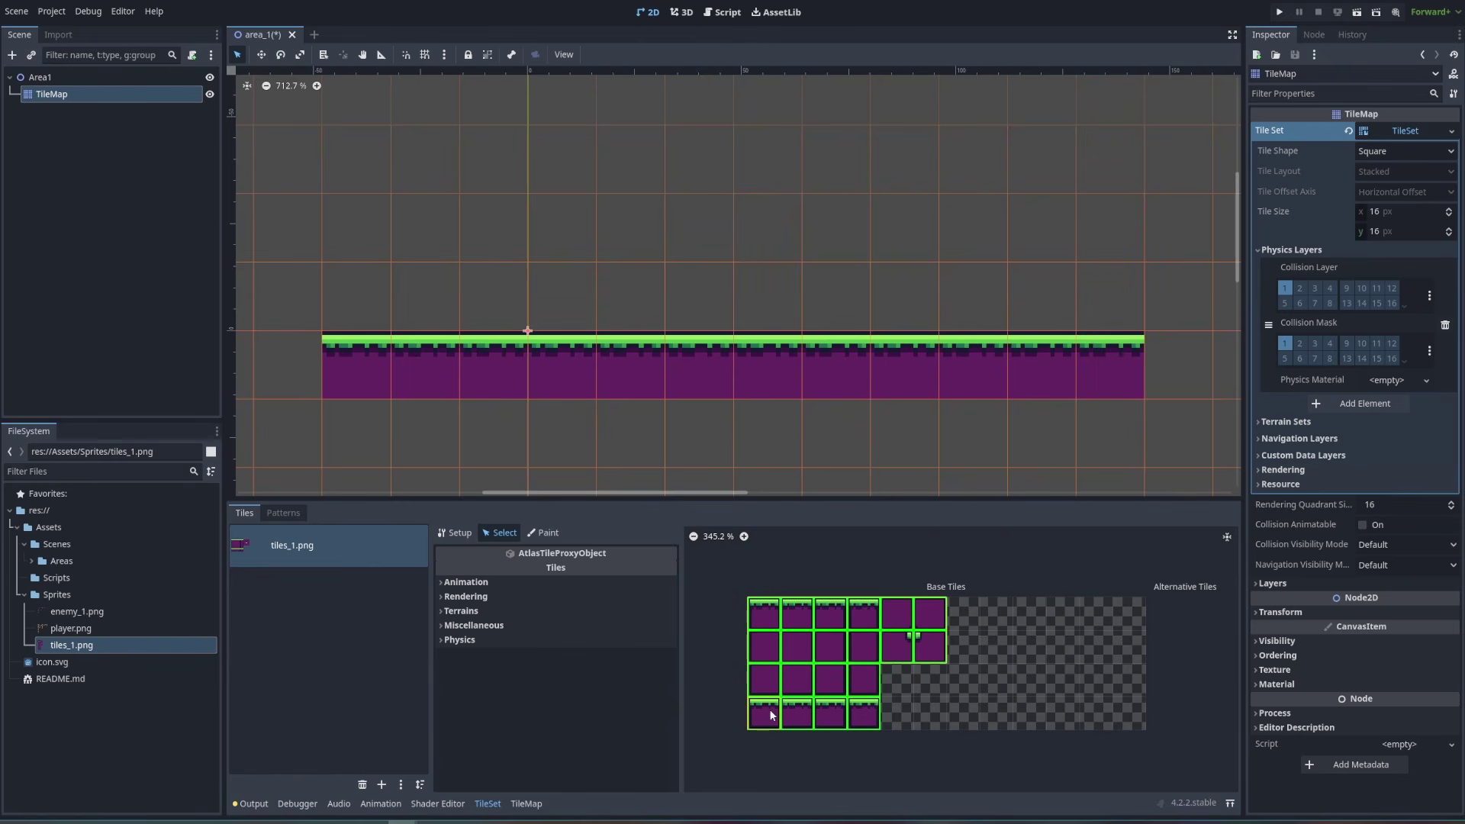
scroll(855, 679, up, 2)
scroll(855, 679, up, 1)
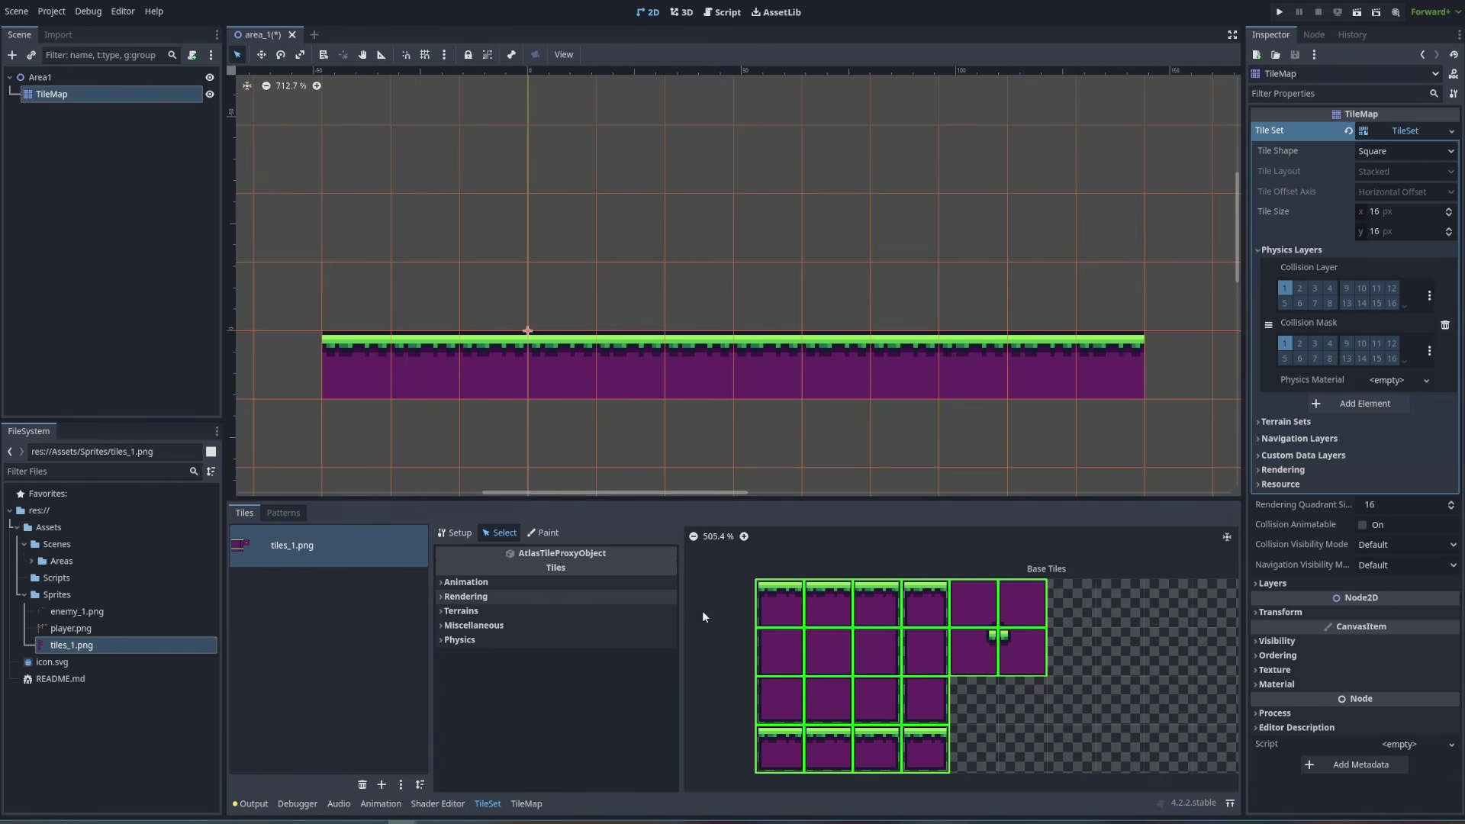
Give all selected tiles a full-square collision polygon on Physics Layer 0 using the default tile shape
click(442, 641)
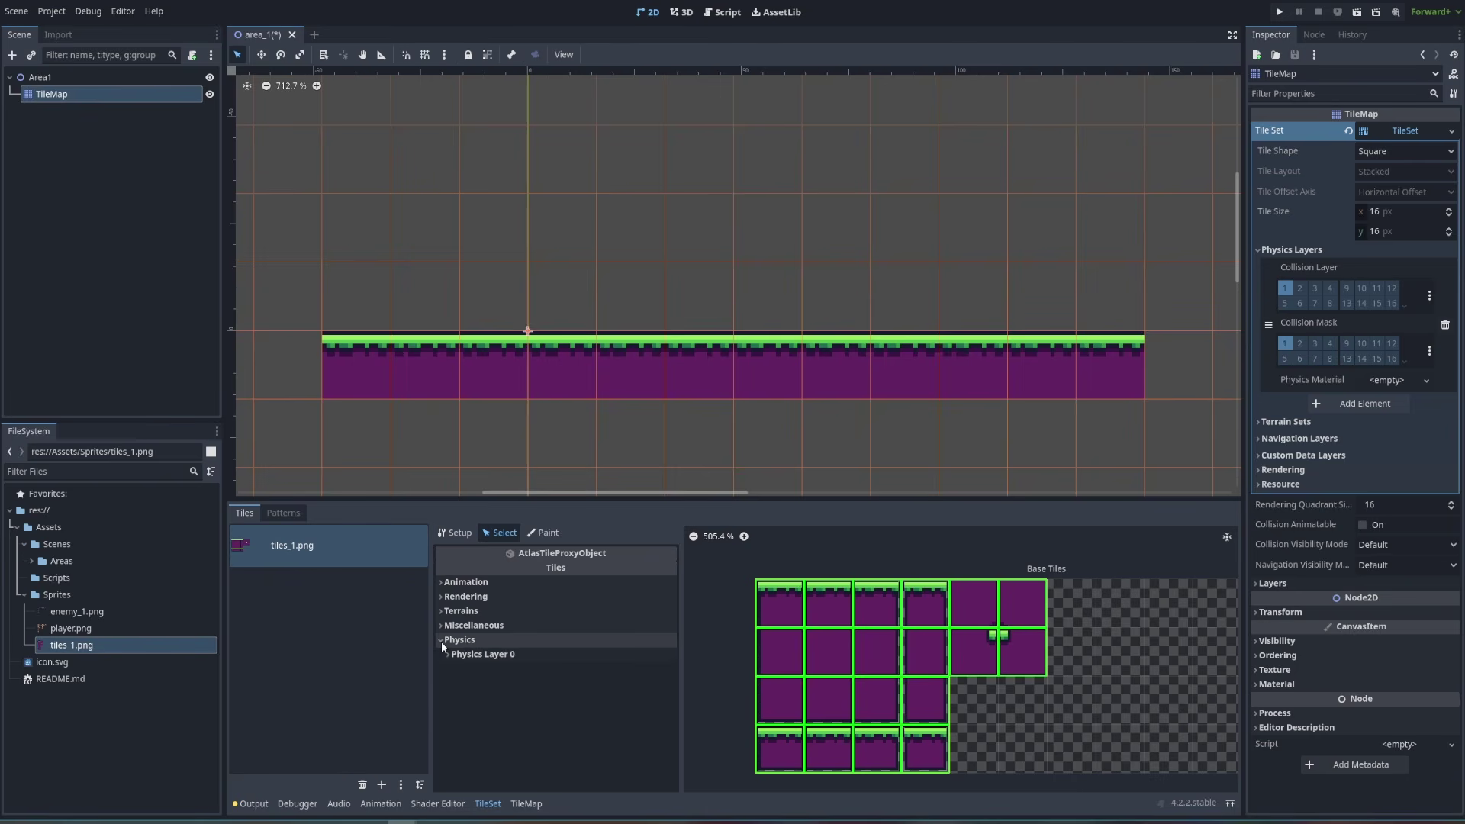
click(448, 655)
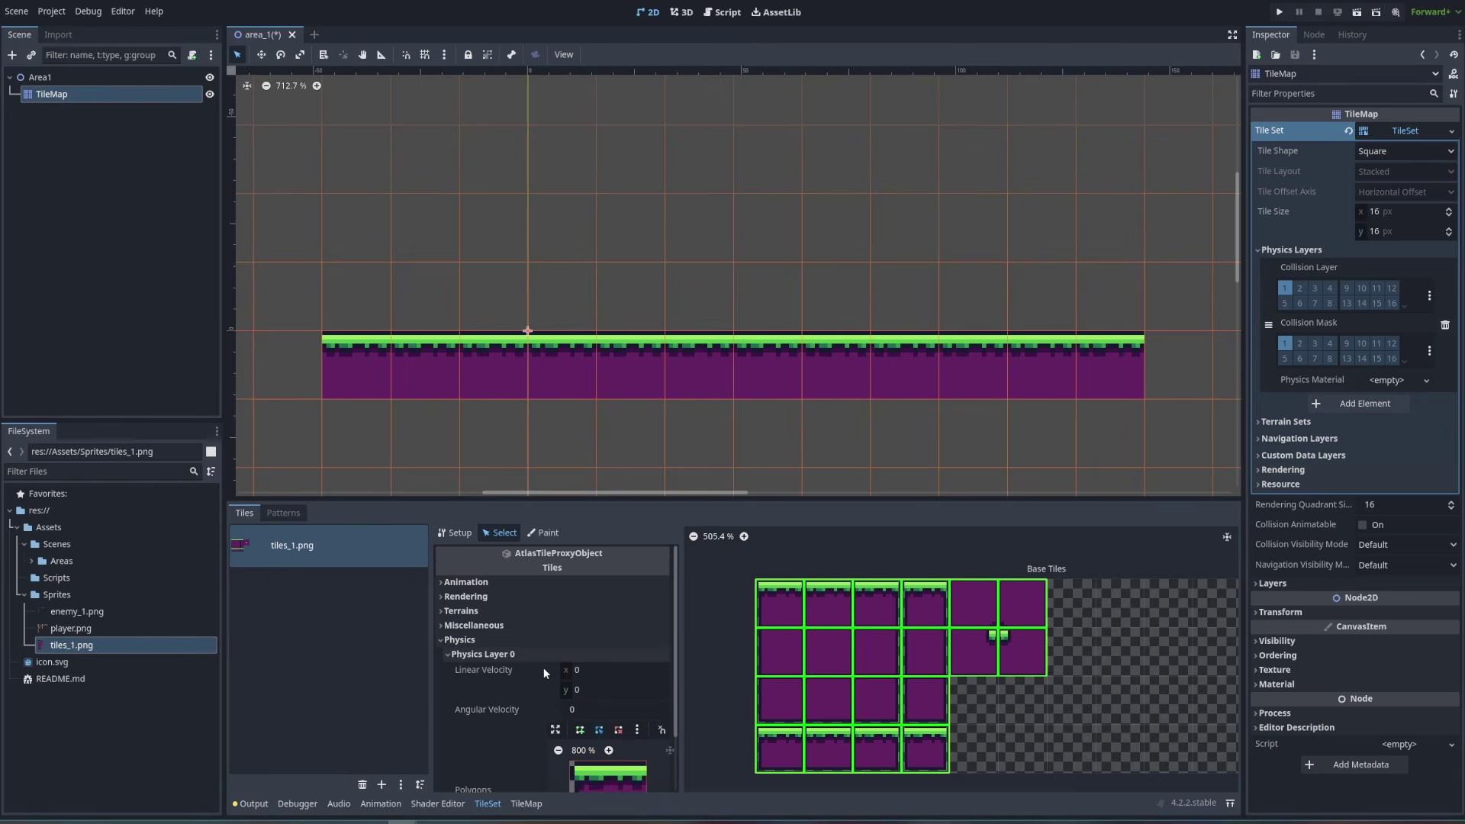
scroll(503, 674, down, 3)
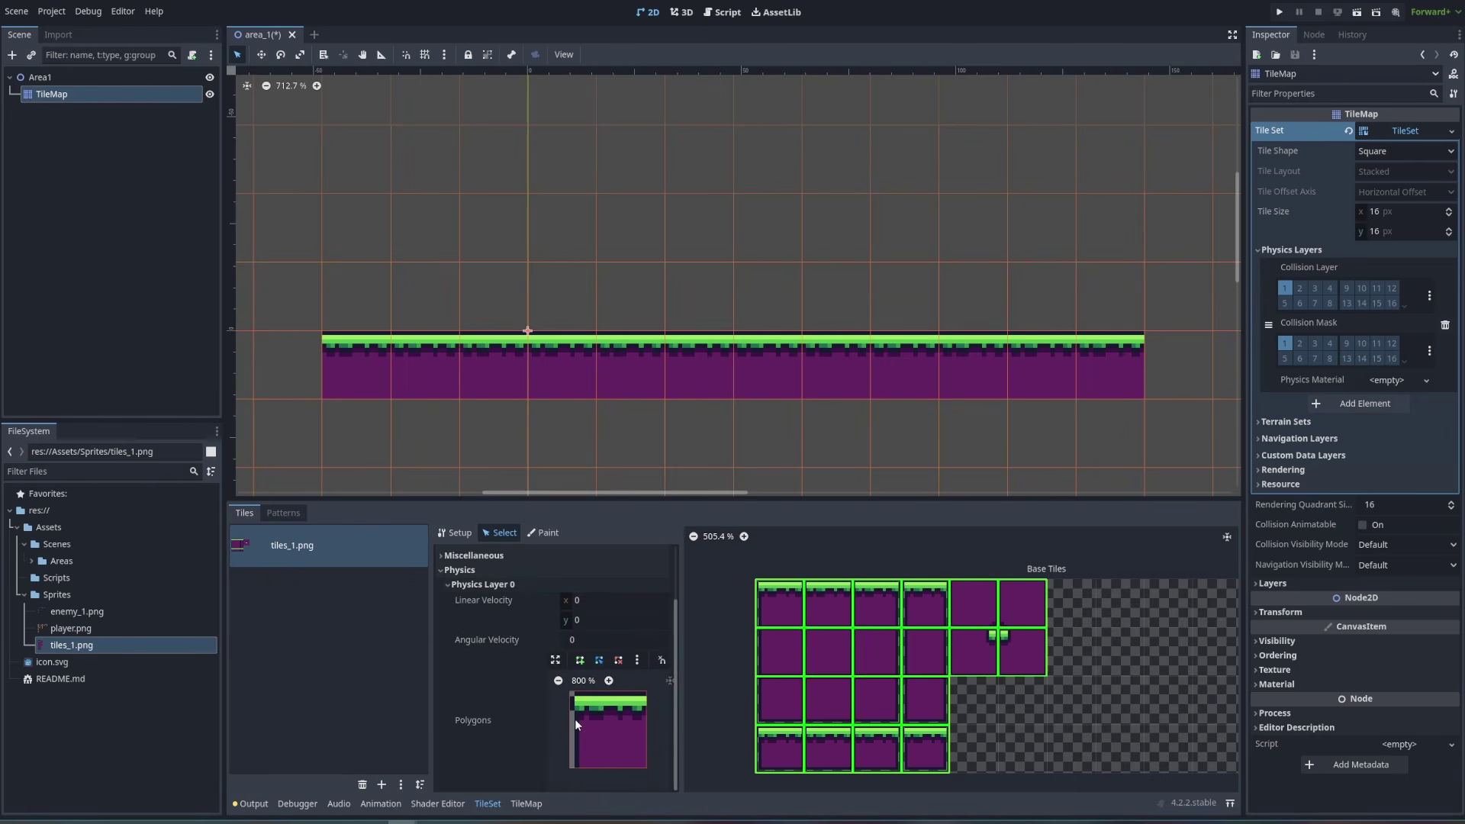
click(639, 661)
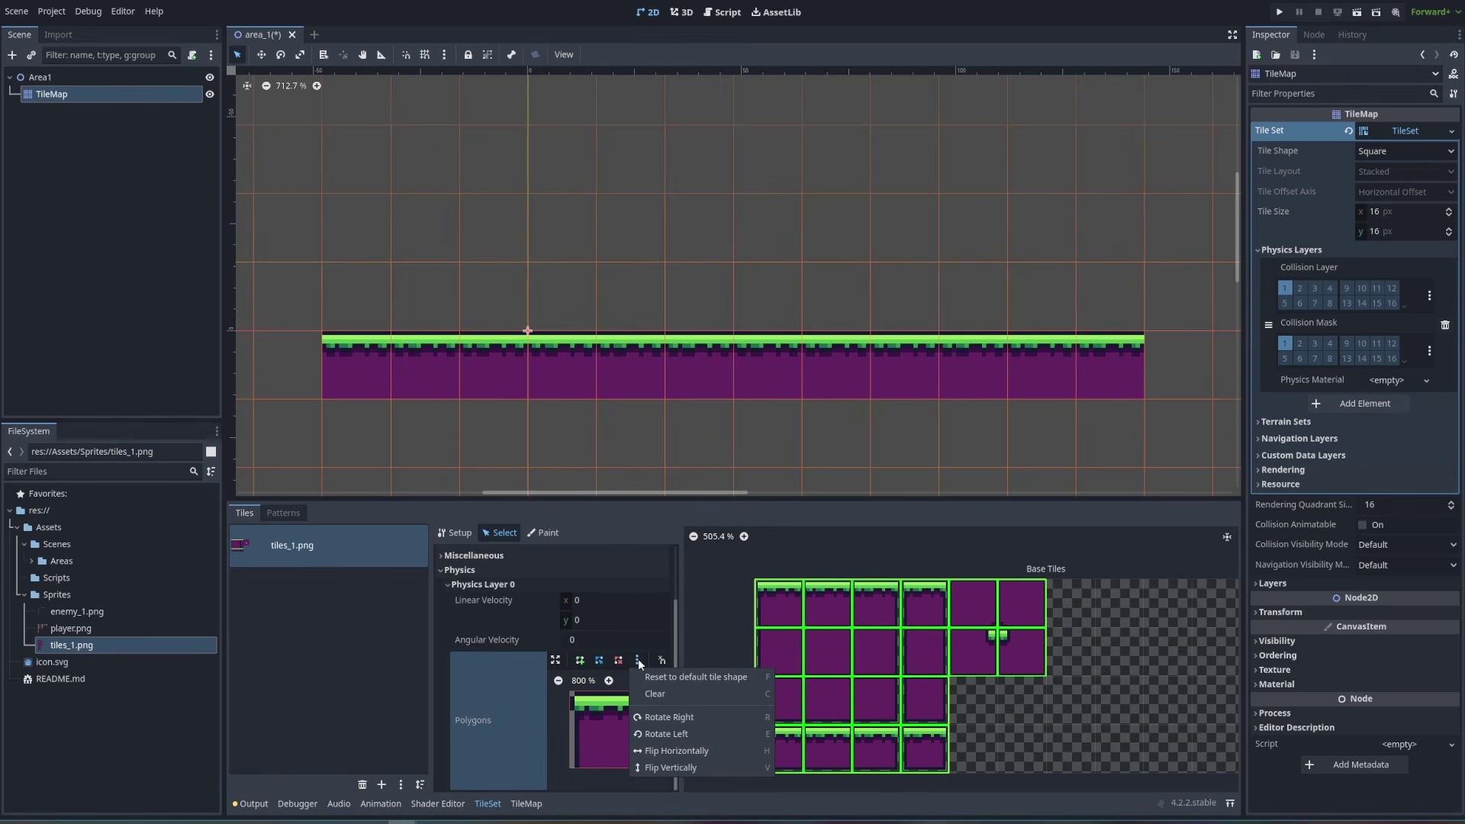
click(679, 676)
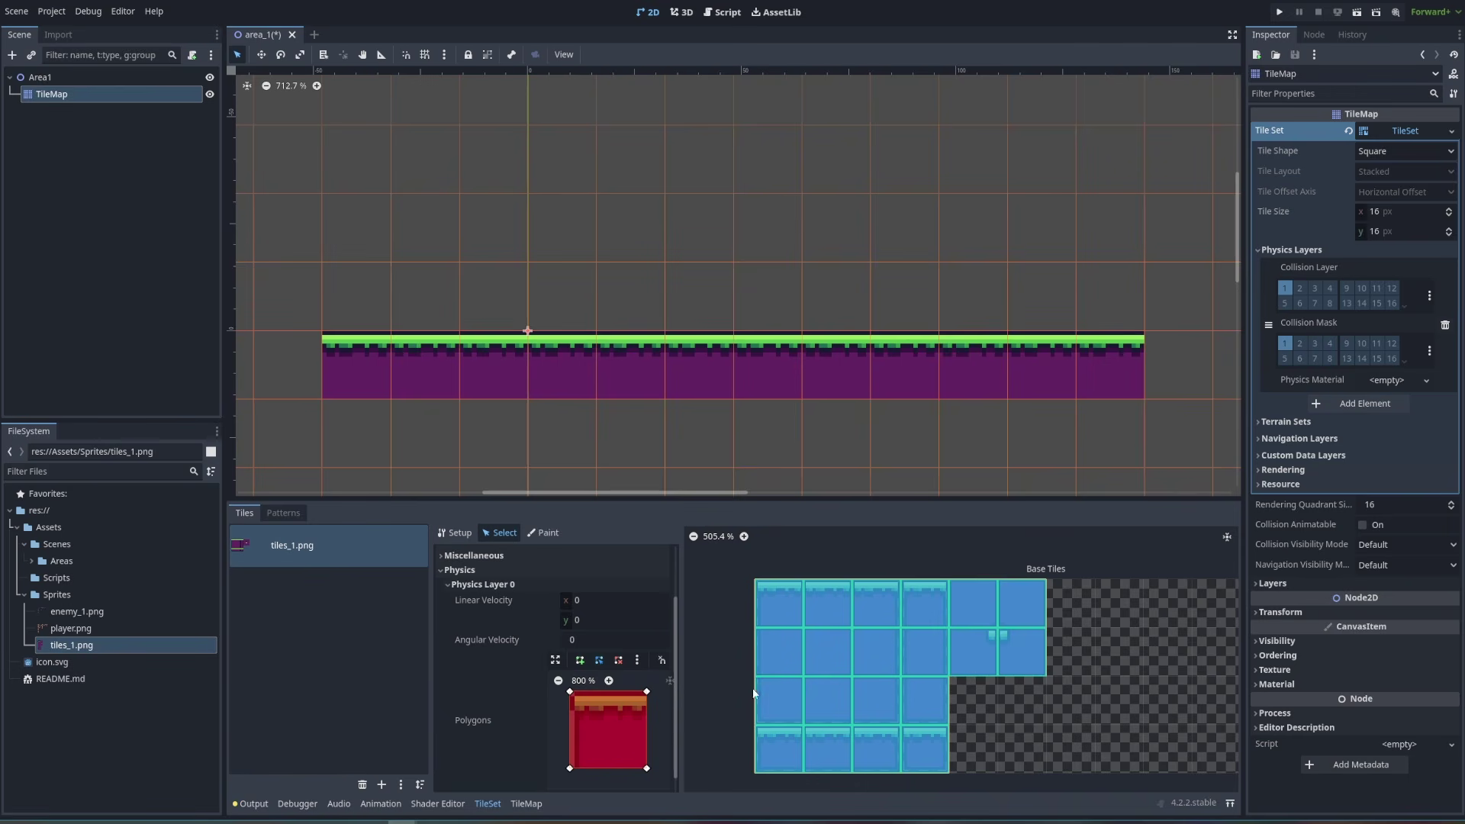
Pull the upper-left collision vertex of the atlas's first tile inward, and reset its polygon to the default tile shape
click(776, 613)
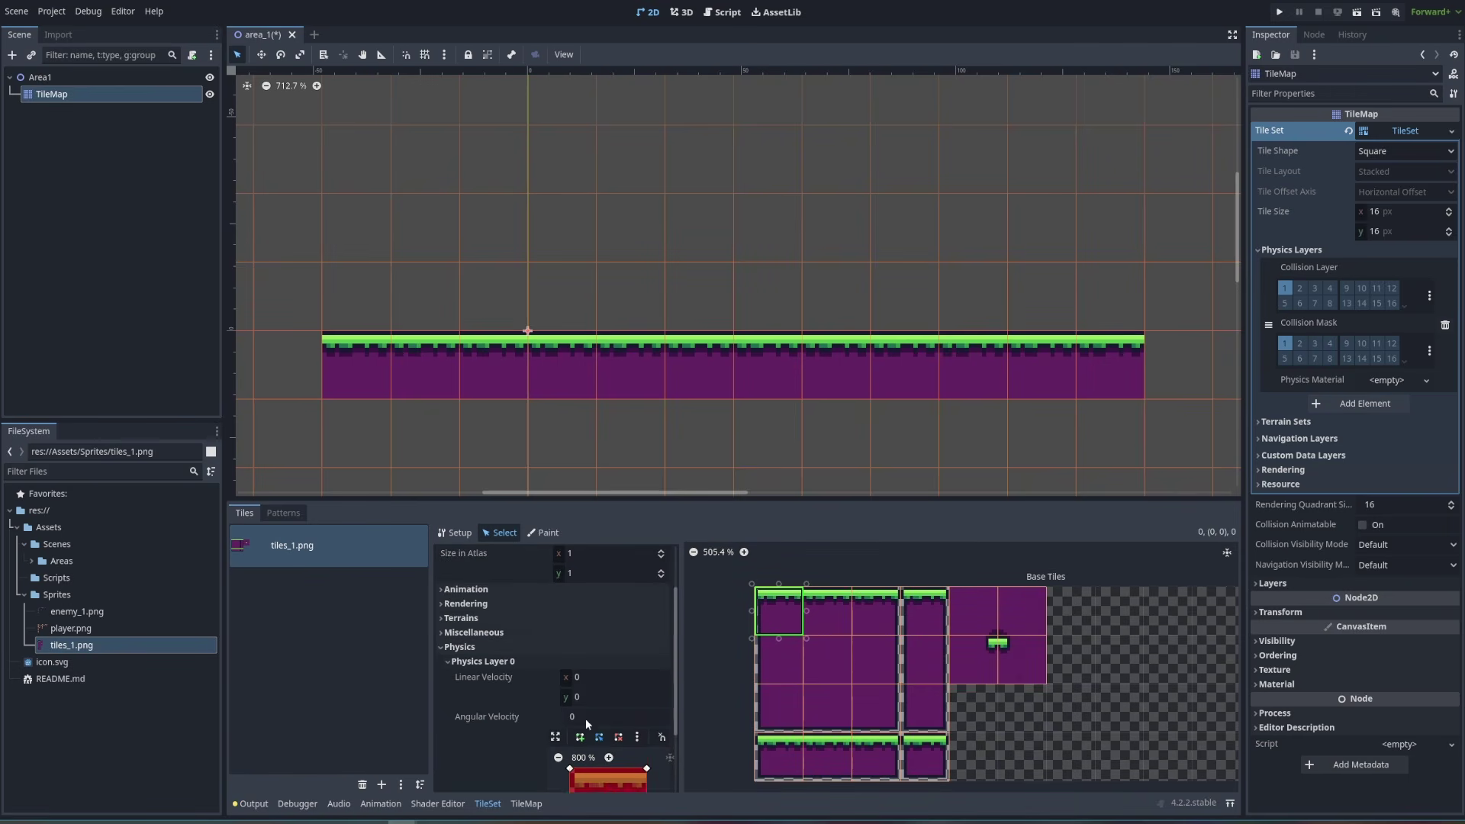
scroll(535, 706, down, 3)
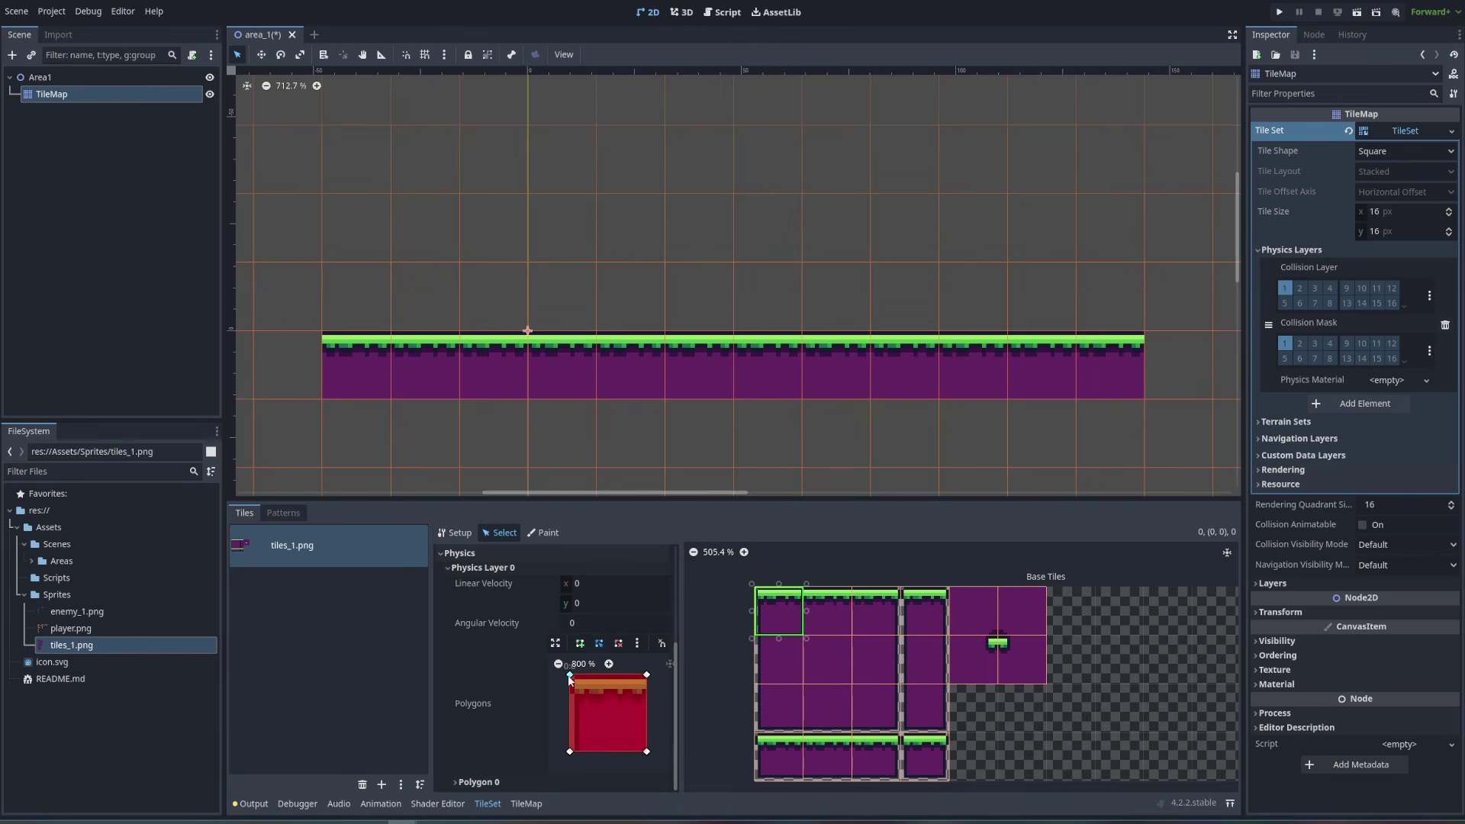
drag(570, 677, 603, 701)
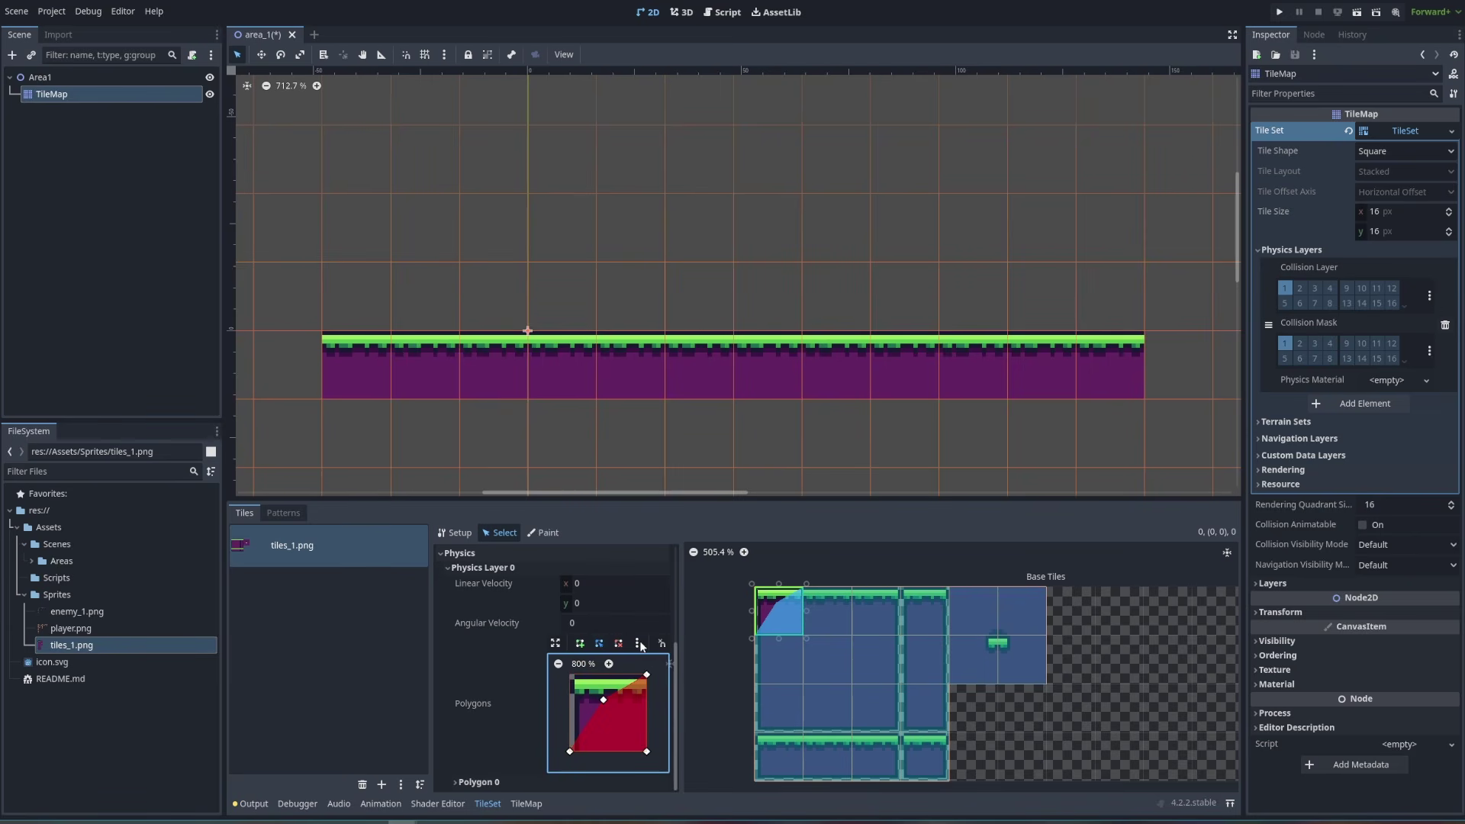
click(637, 643)
click(667, 661)
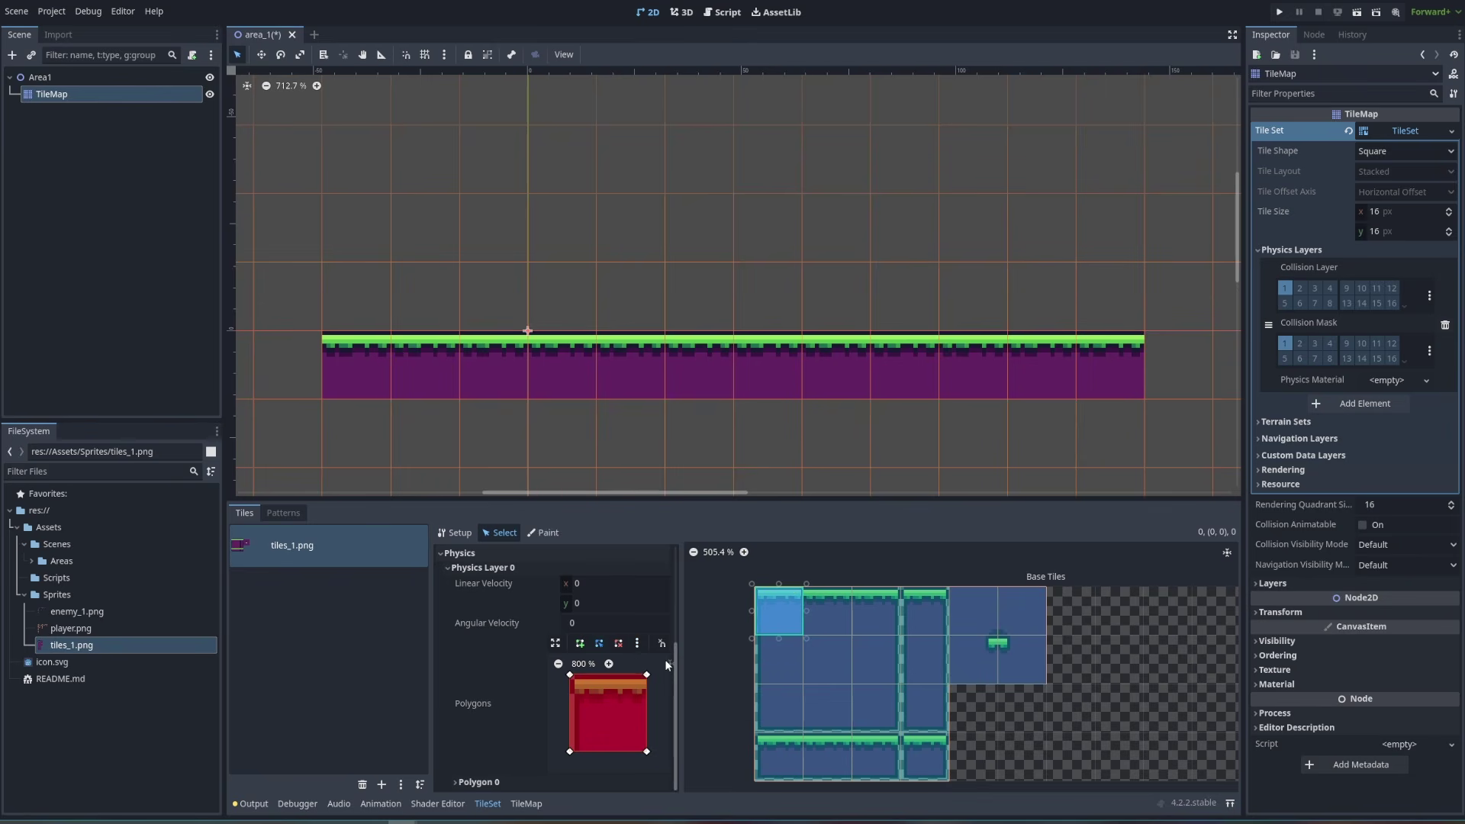
Examine the collision polygons of individual tiles across the atlas, including the block, pillar and inner-corner tiles
click(831, 615)
click(827, 661)
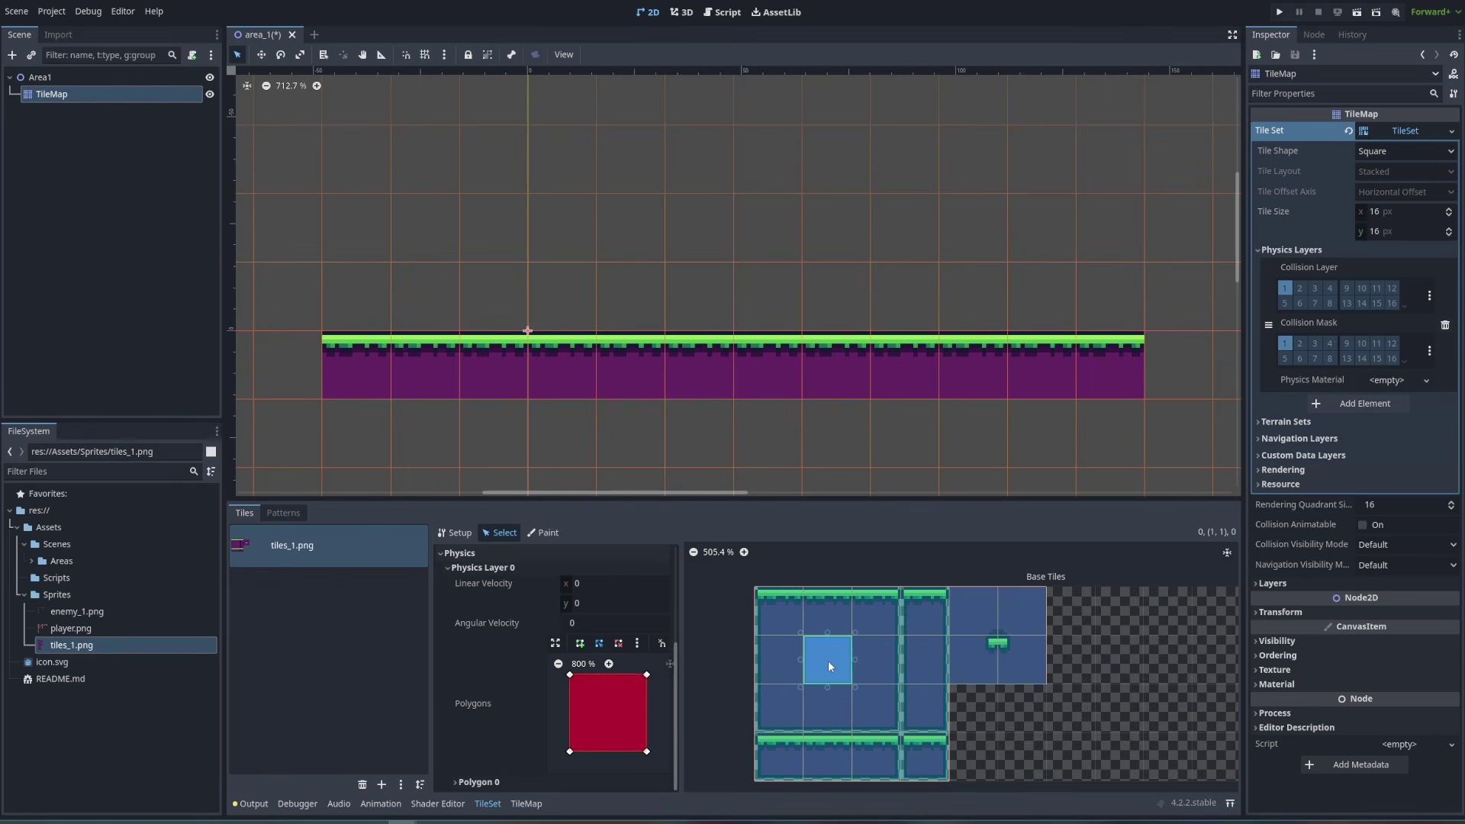
click(828, 708)
click(881, 703)
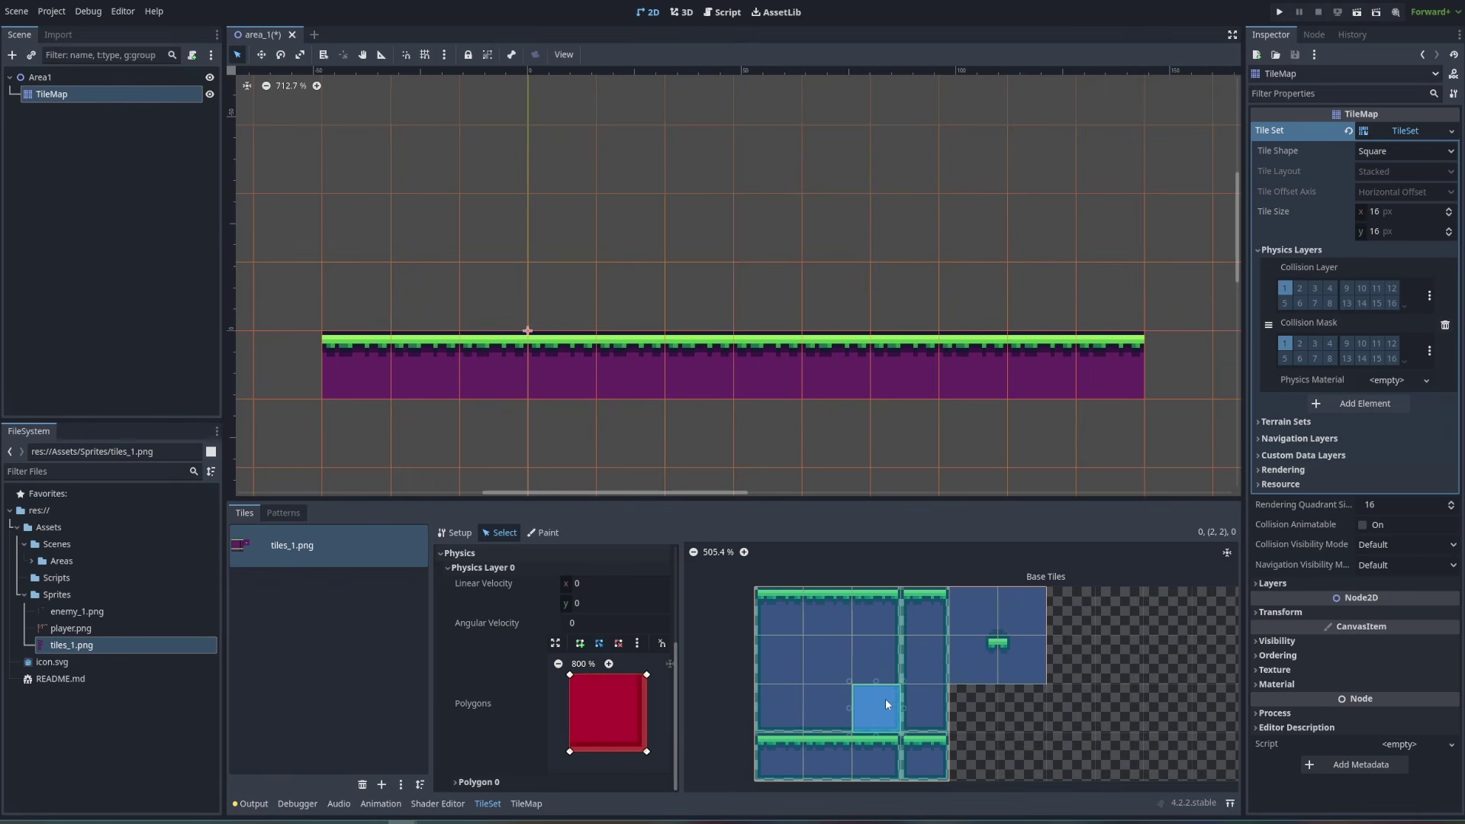
click(873, 652)
click(942, 658)
click(934, 611)
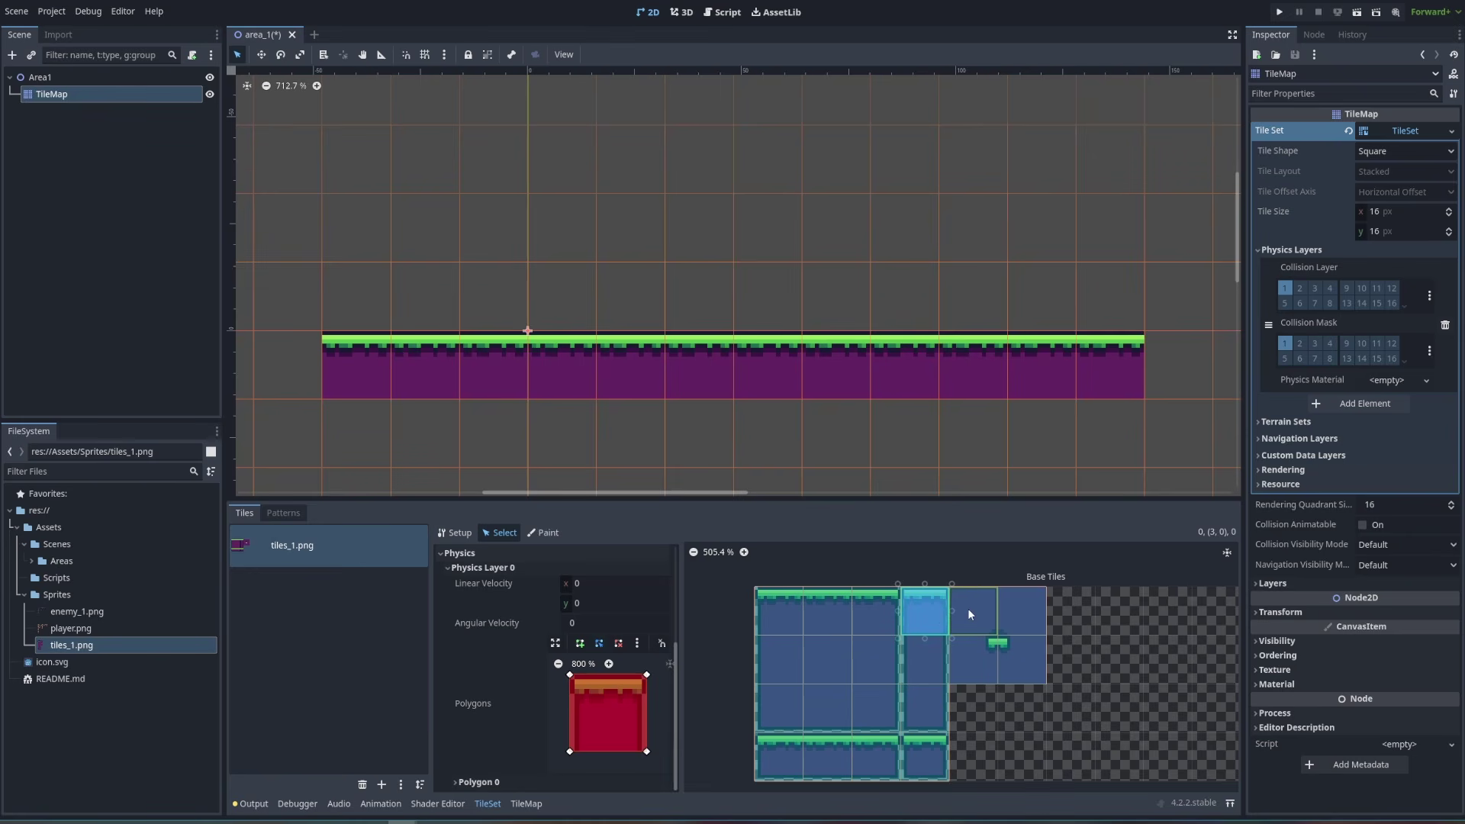
click(968, 608)
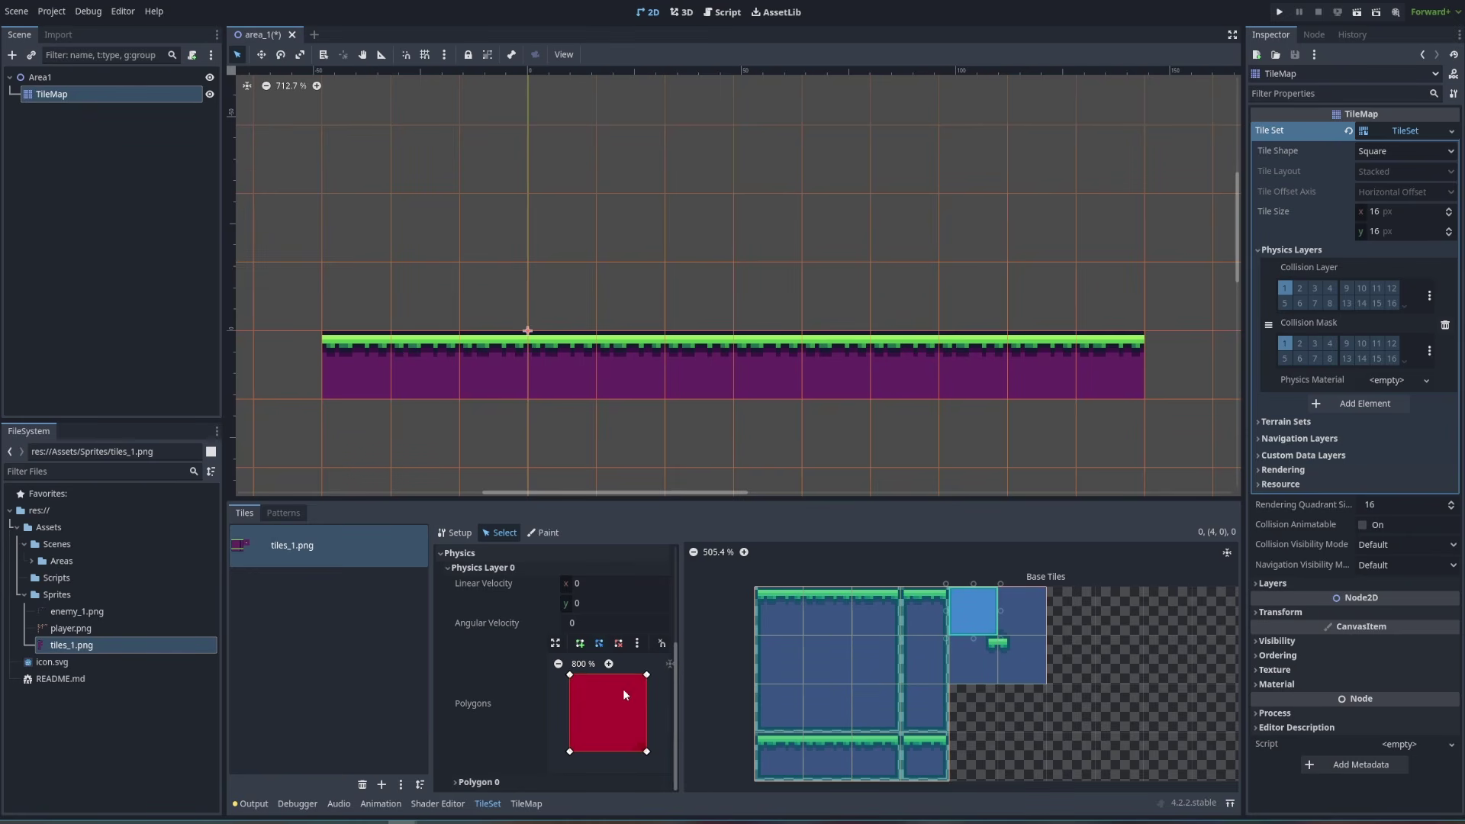
In the TileMap editor, paint three adjacent pillars one, two and three tiles high on the ground using the narrow pillar tiles
click(532, 804)
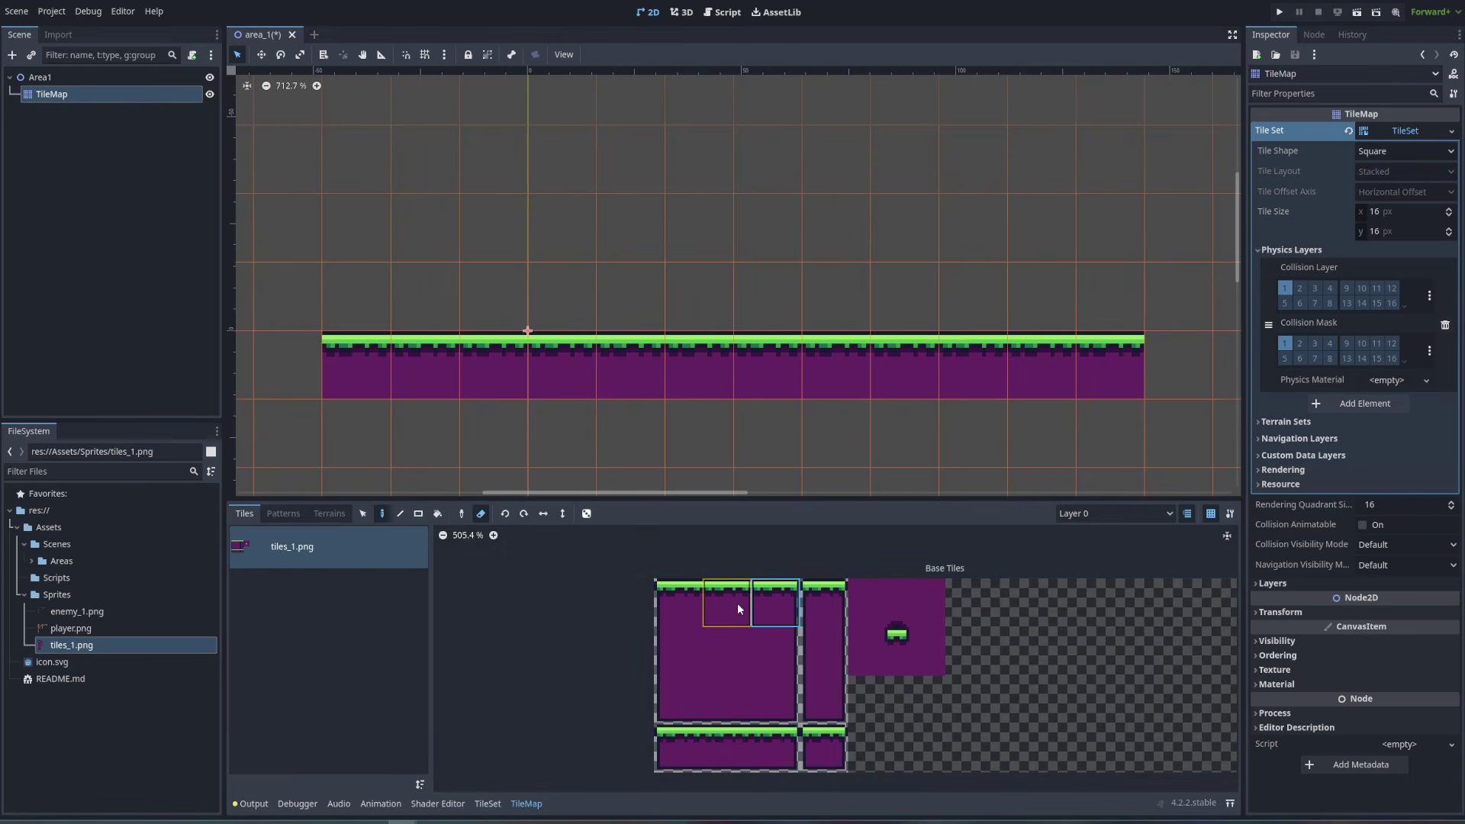
click(817, 606)
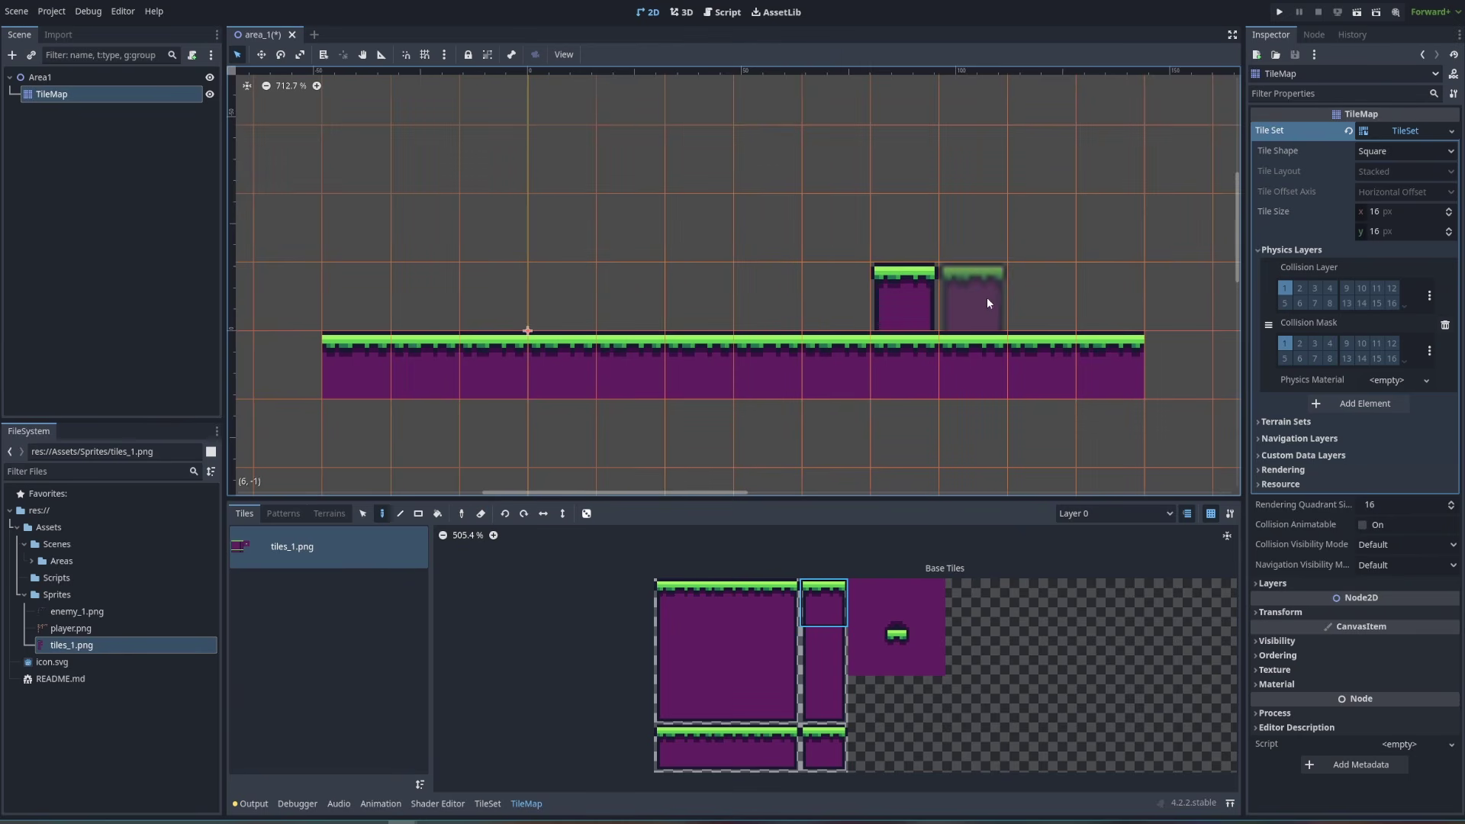
drag(826, 642, 812, 609)
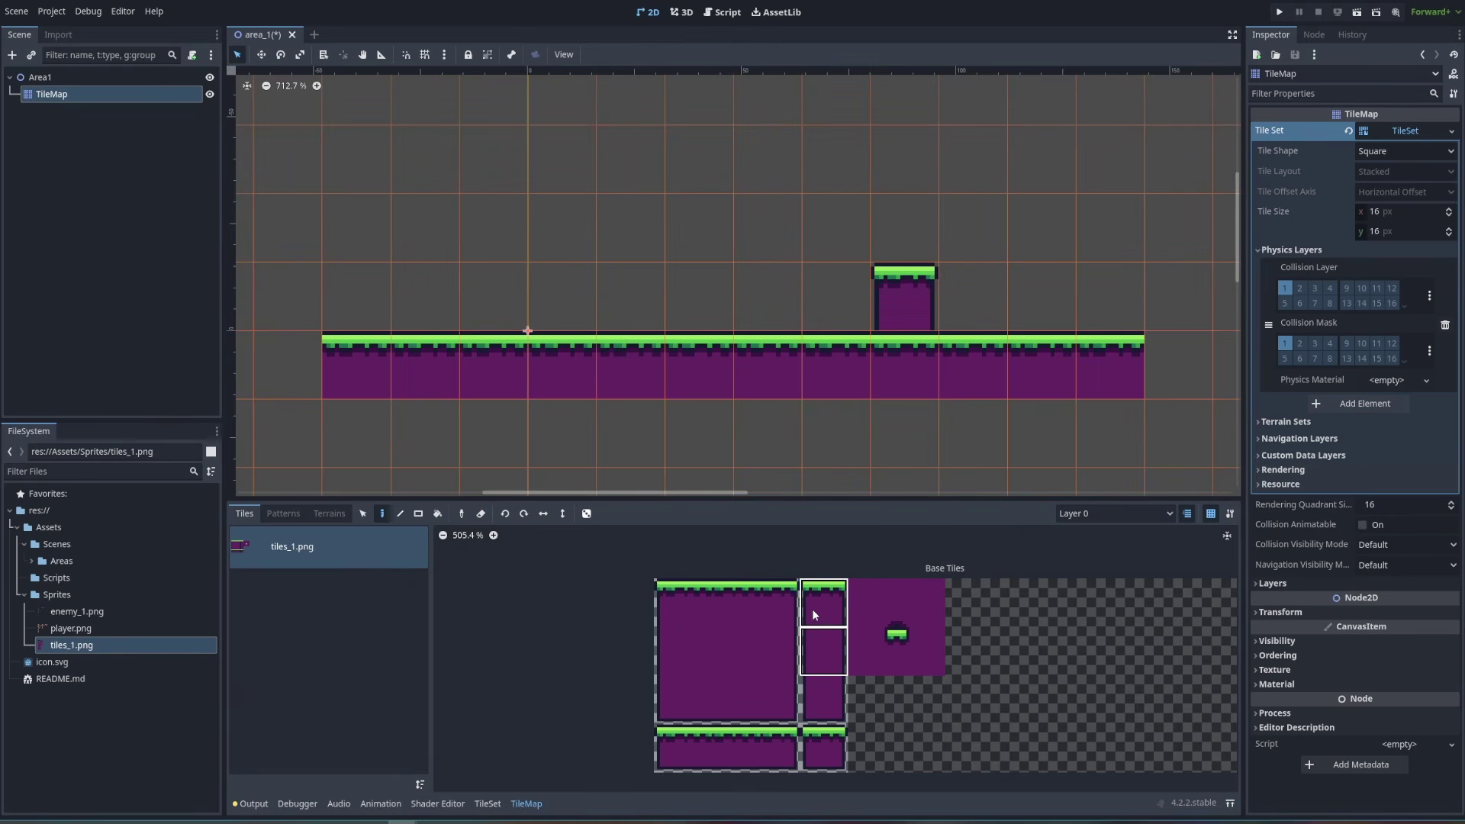
click(964, 270)
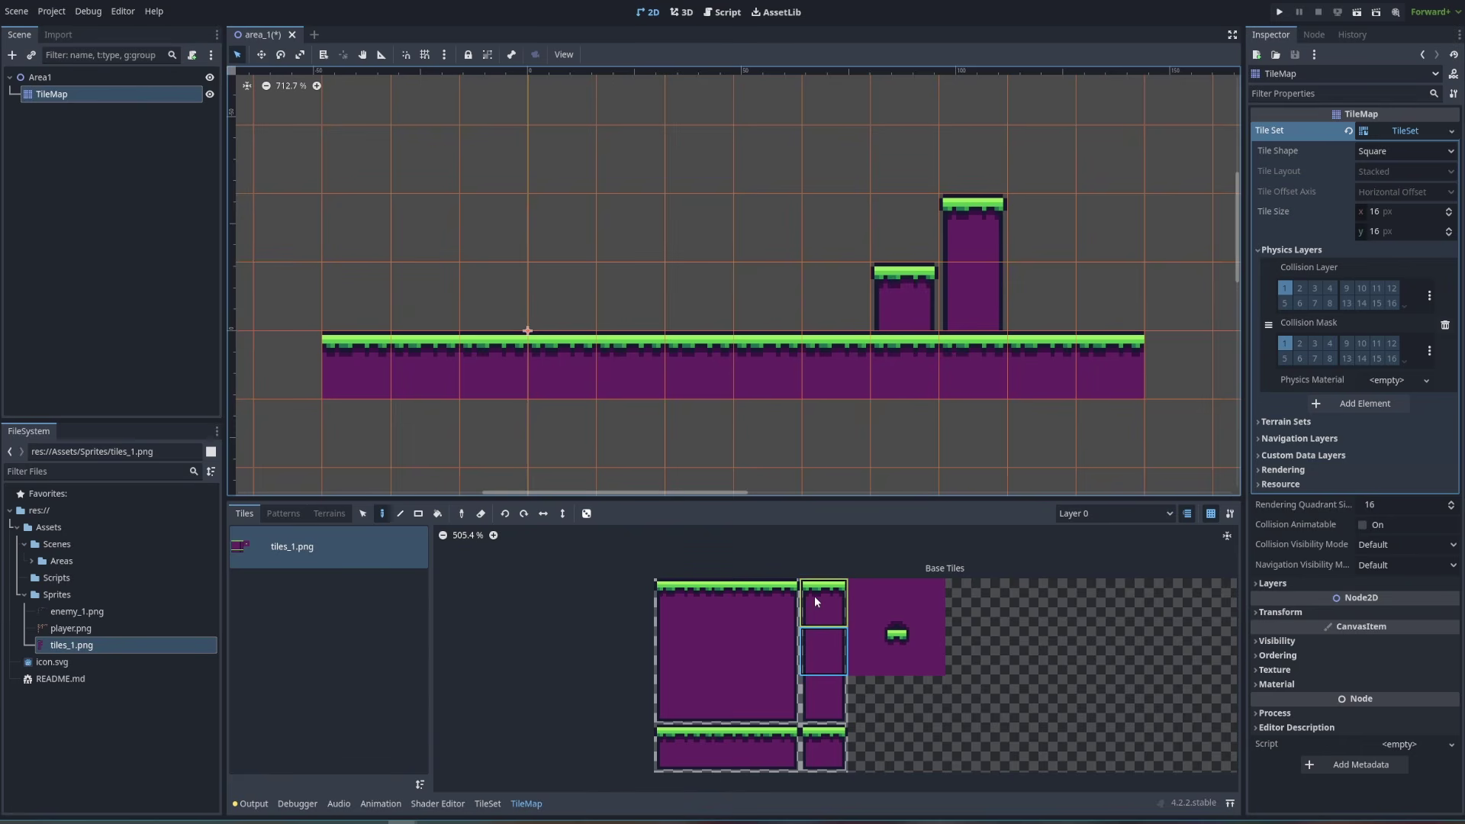
click(1041, 189)
click(832, 645)
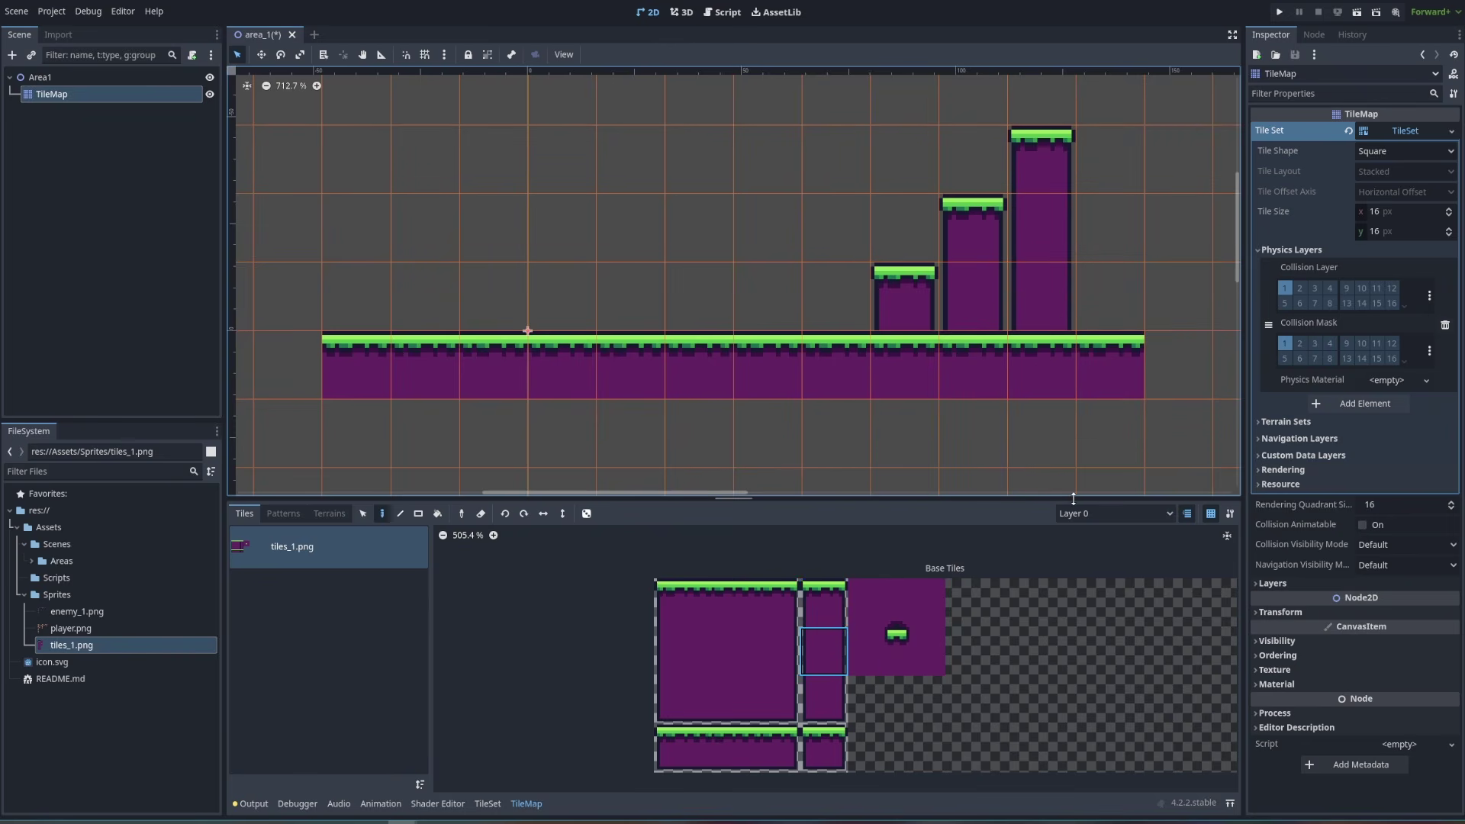
middle_drag(746, 299, 785, 361)
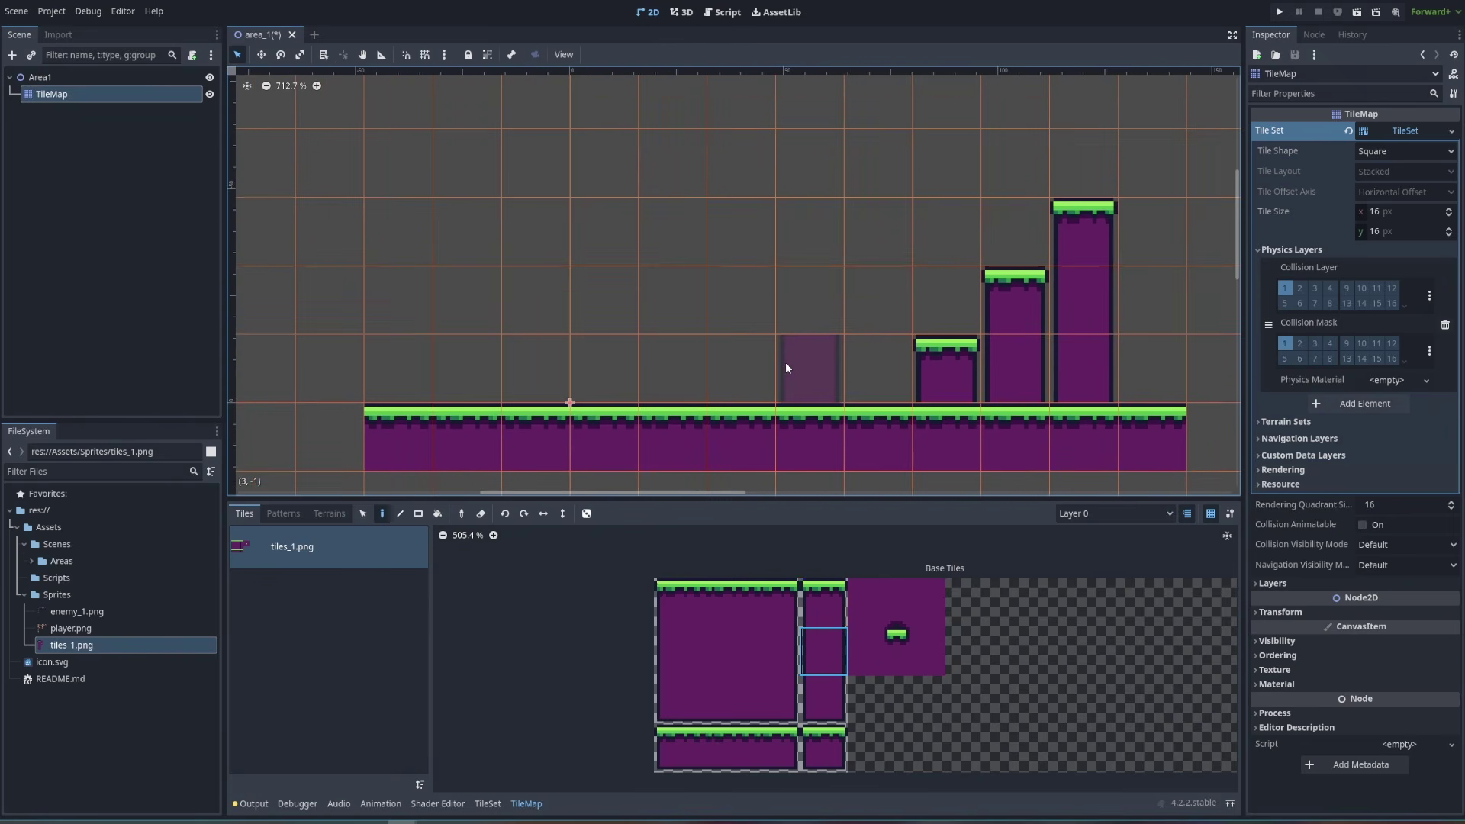
Create a new scene with a CharacterBody2D as its root node
middle_drag(794, 281, 814, 293)
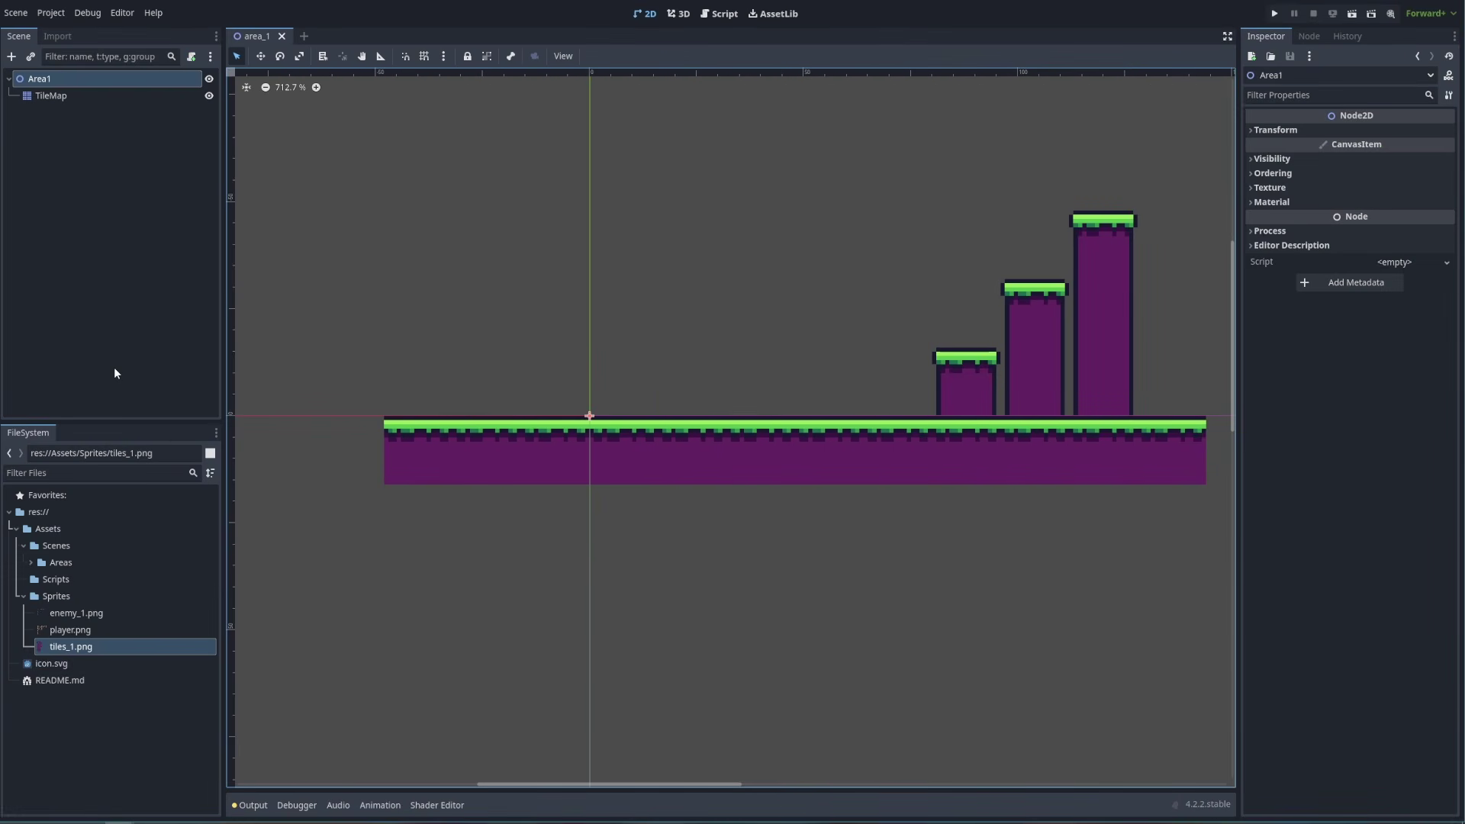
click(307, 35)
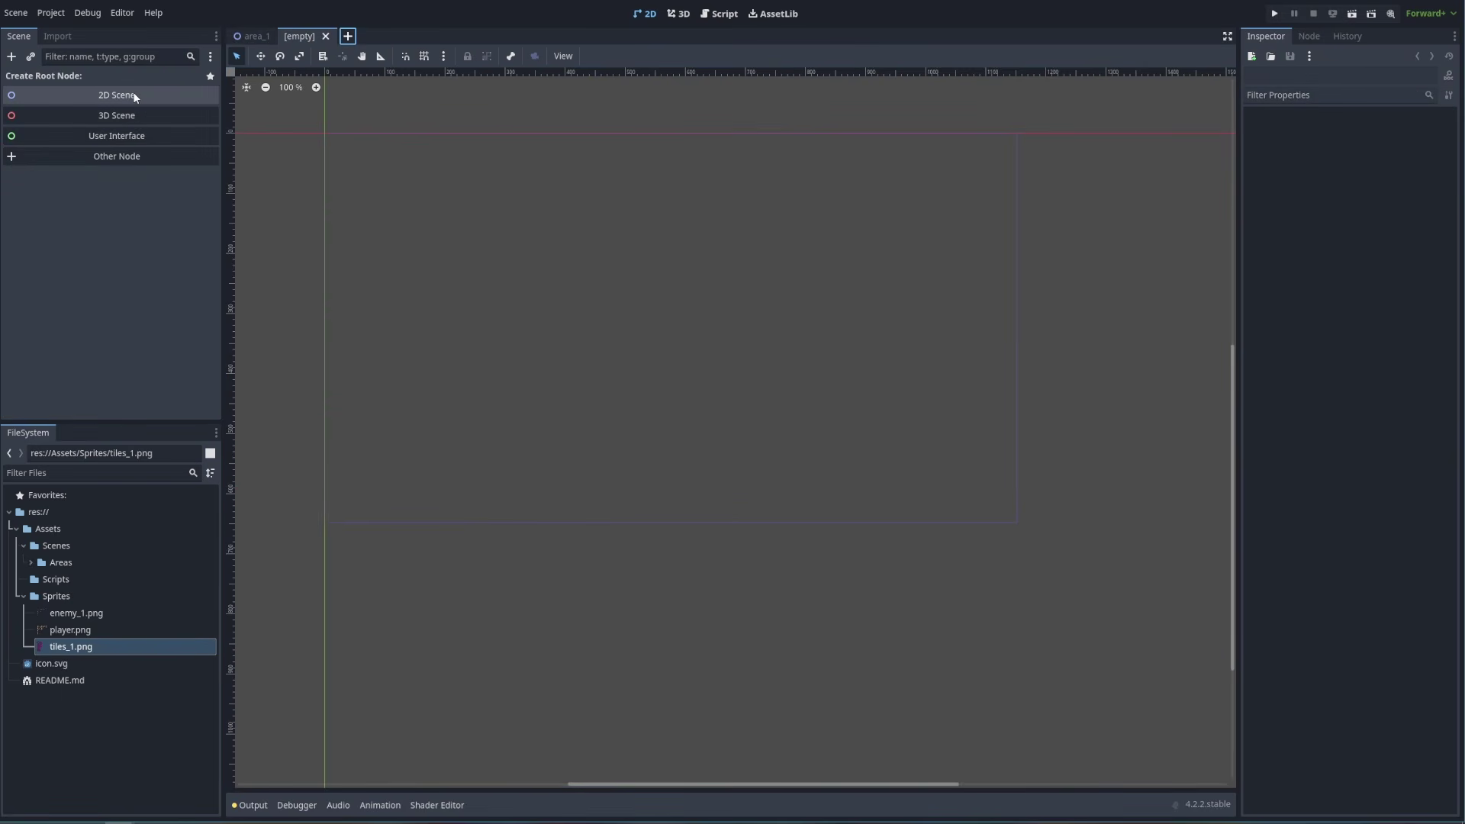
click(116, 158)
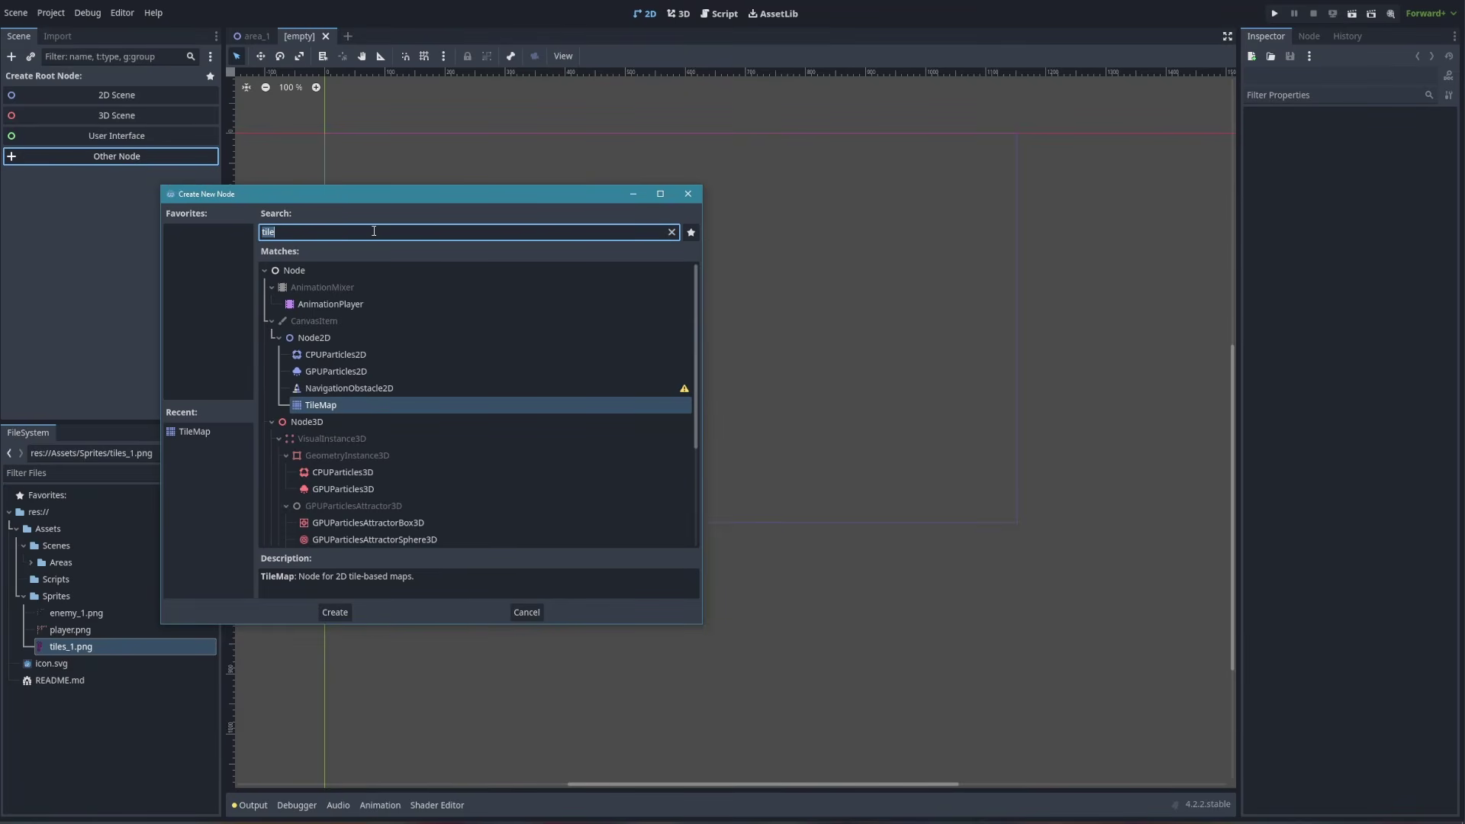
text(chara)
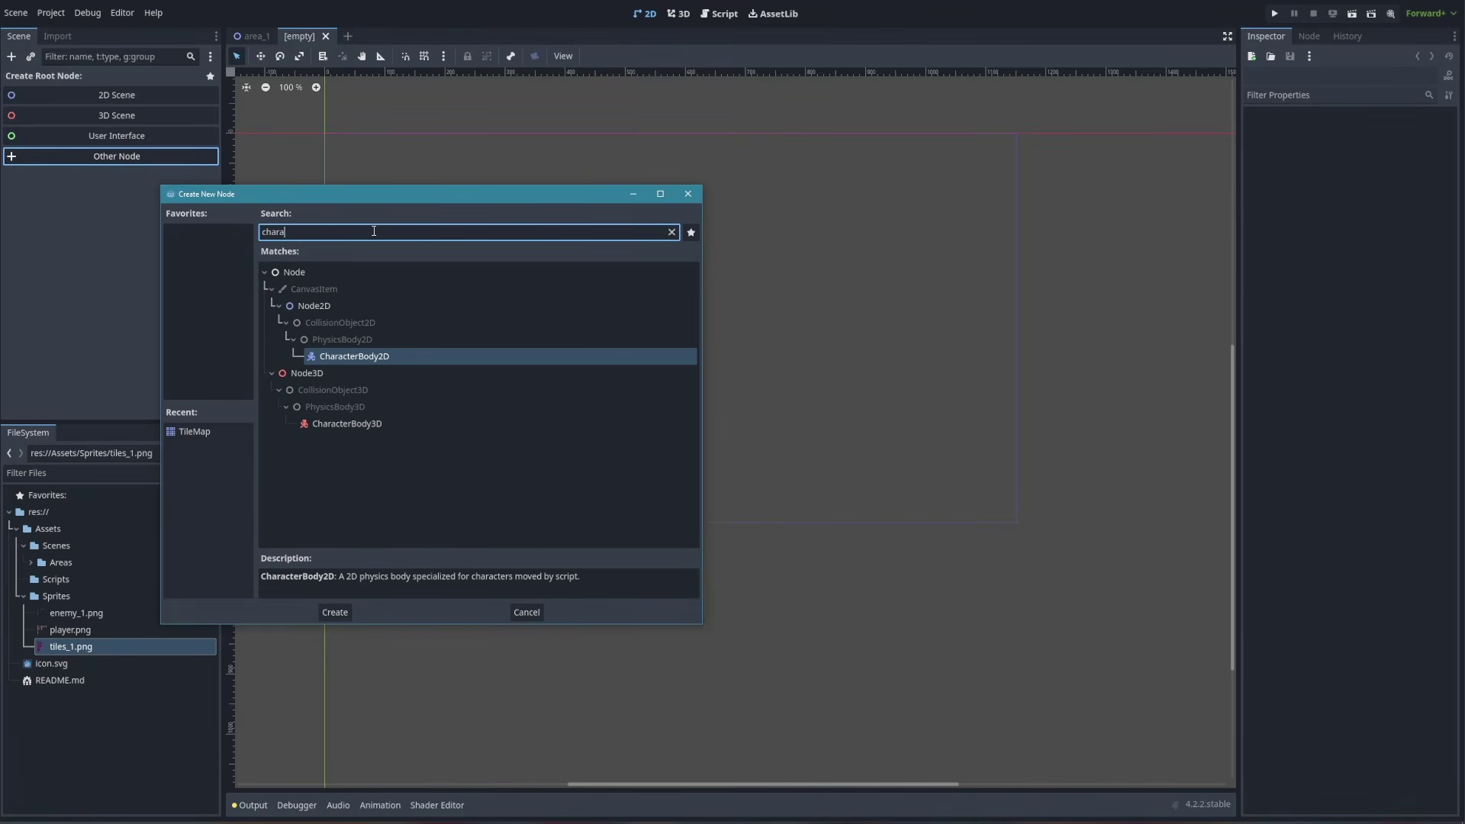
click(386, 358)
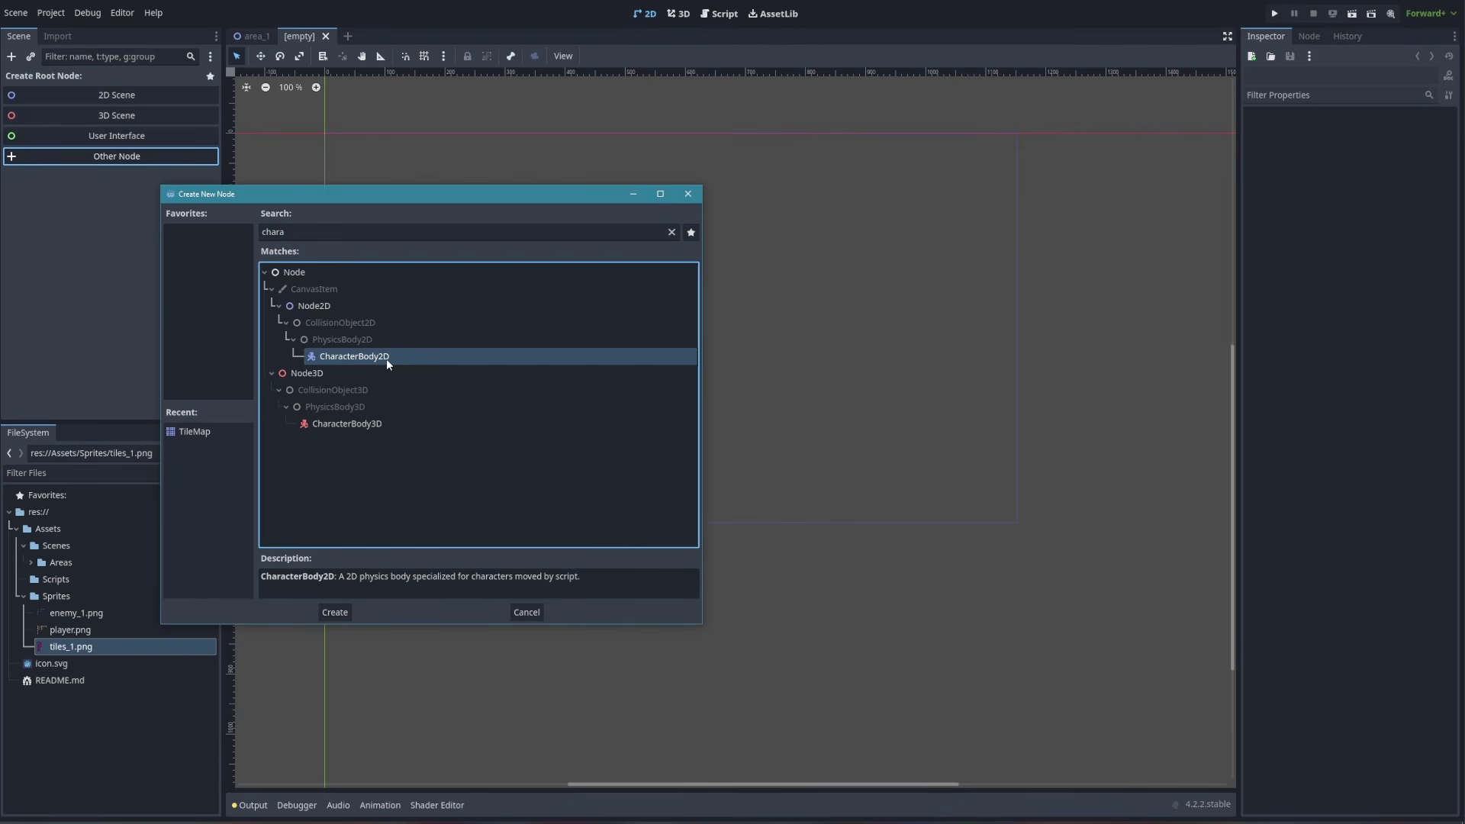
click(331, 614)
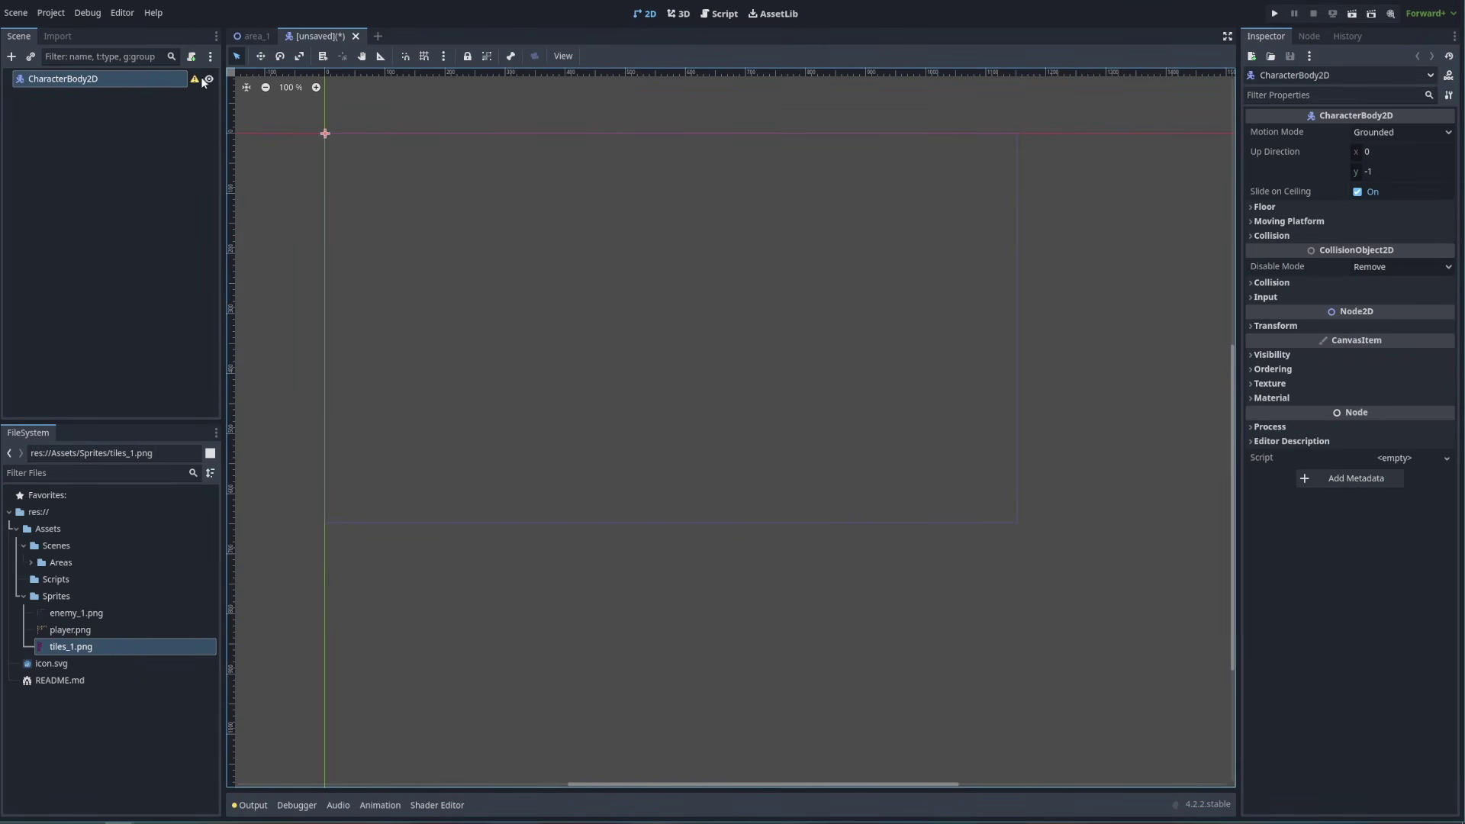
Add a CollisionShape2D node as a child of the CharacterBody2D root
mouse_move(195, 84)
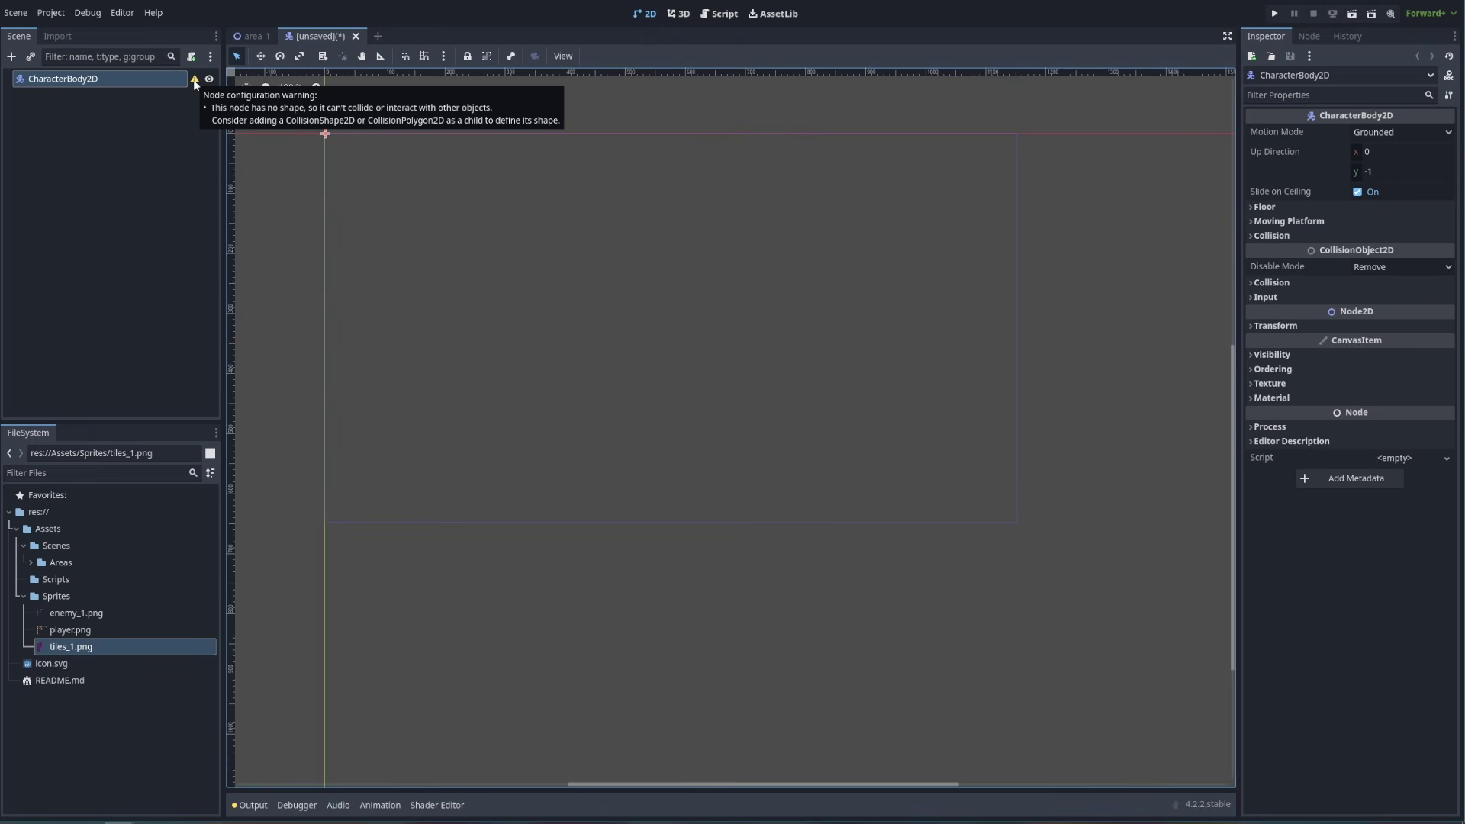
click(11, 57)
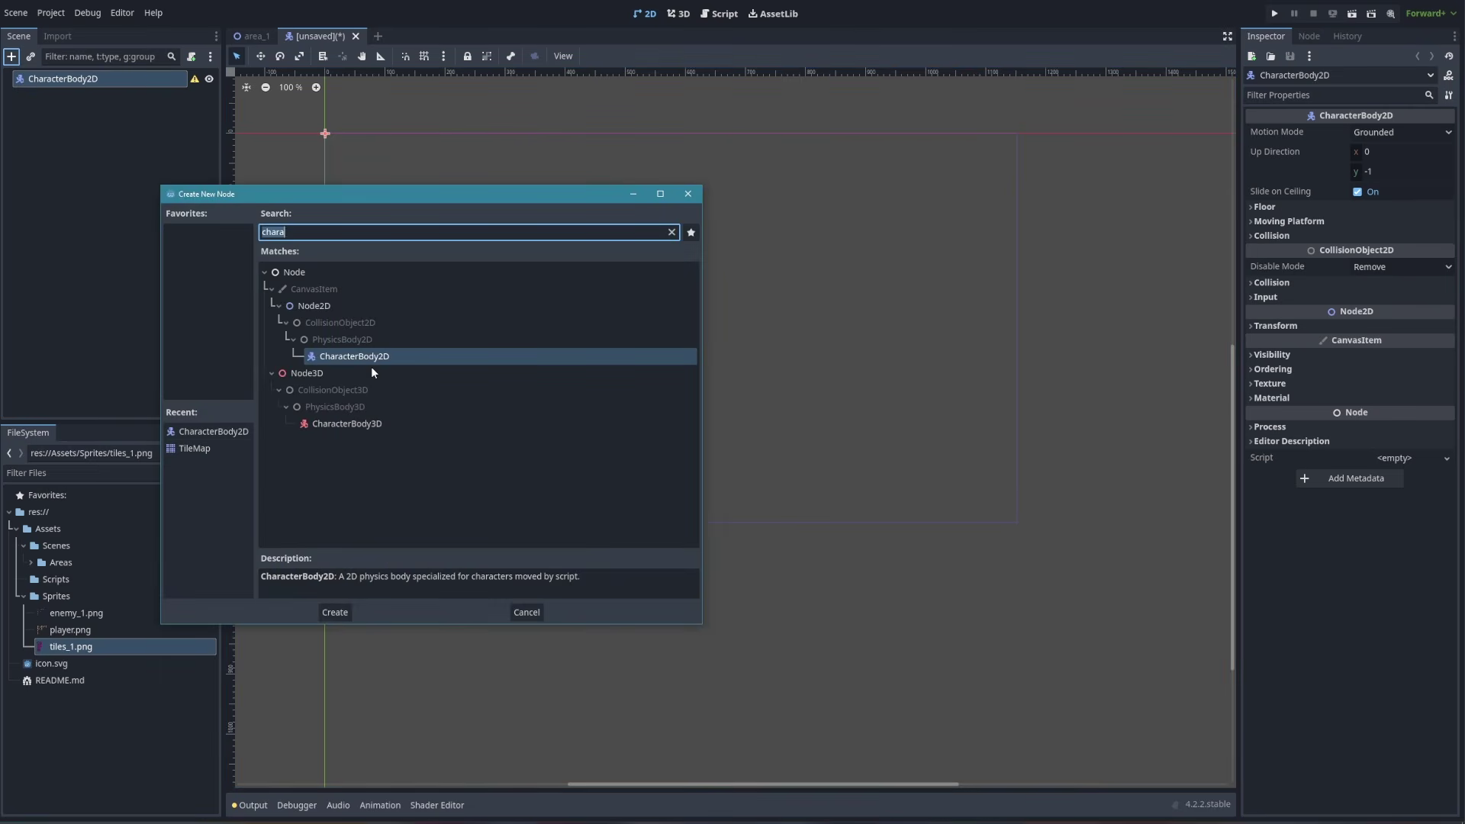
text(colli)
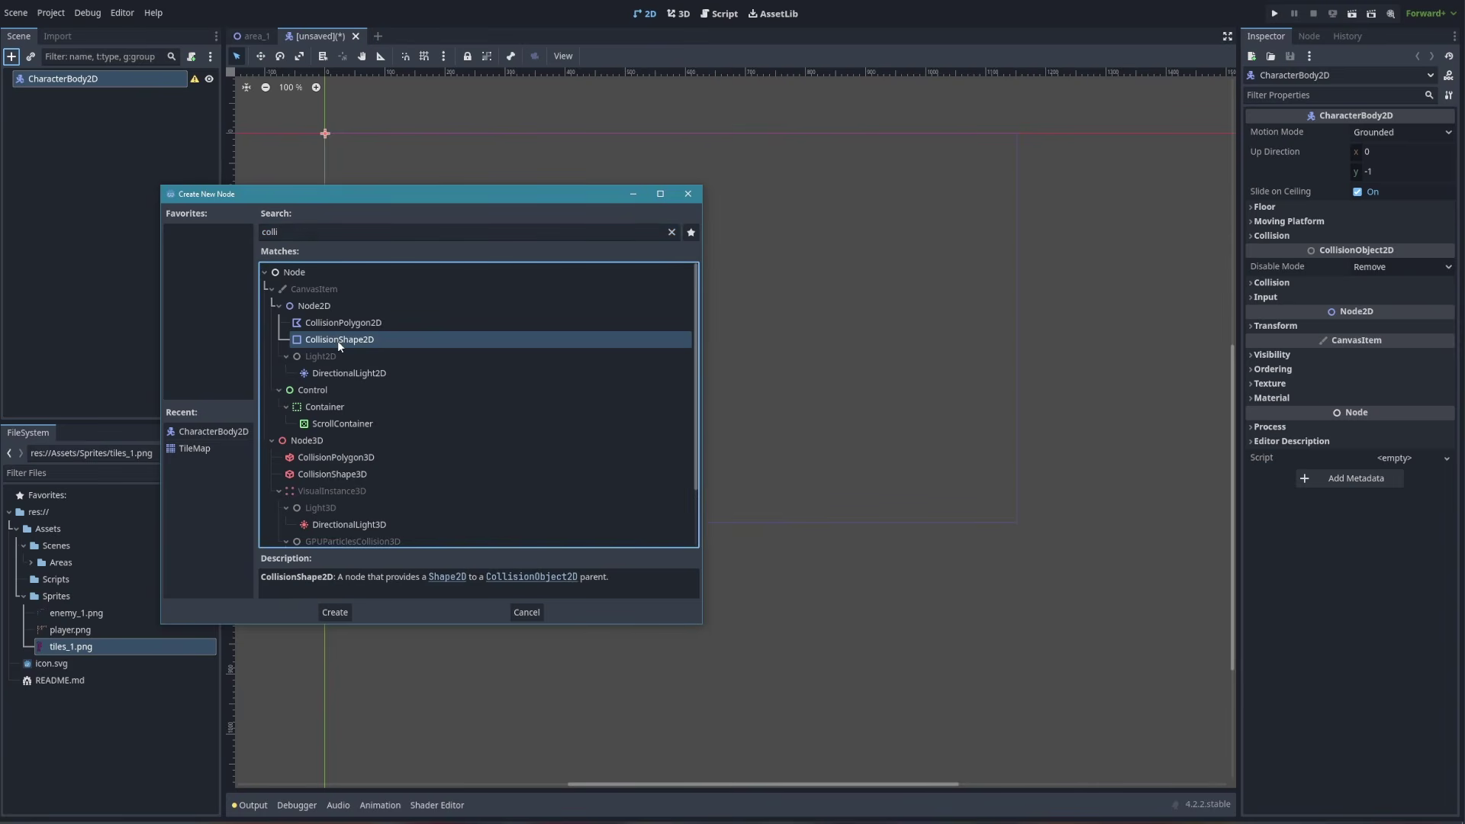
double_click(338, 340)
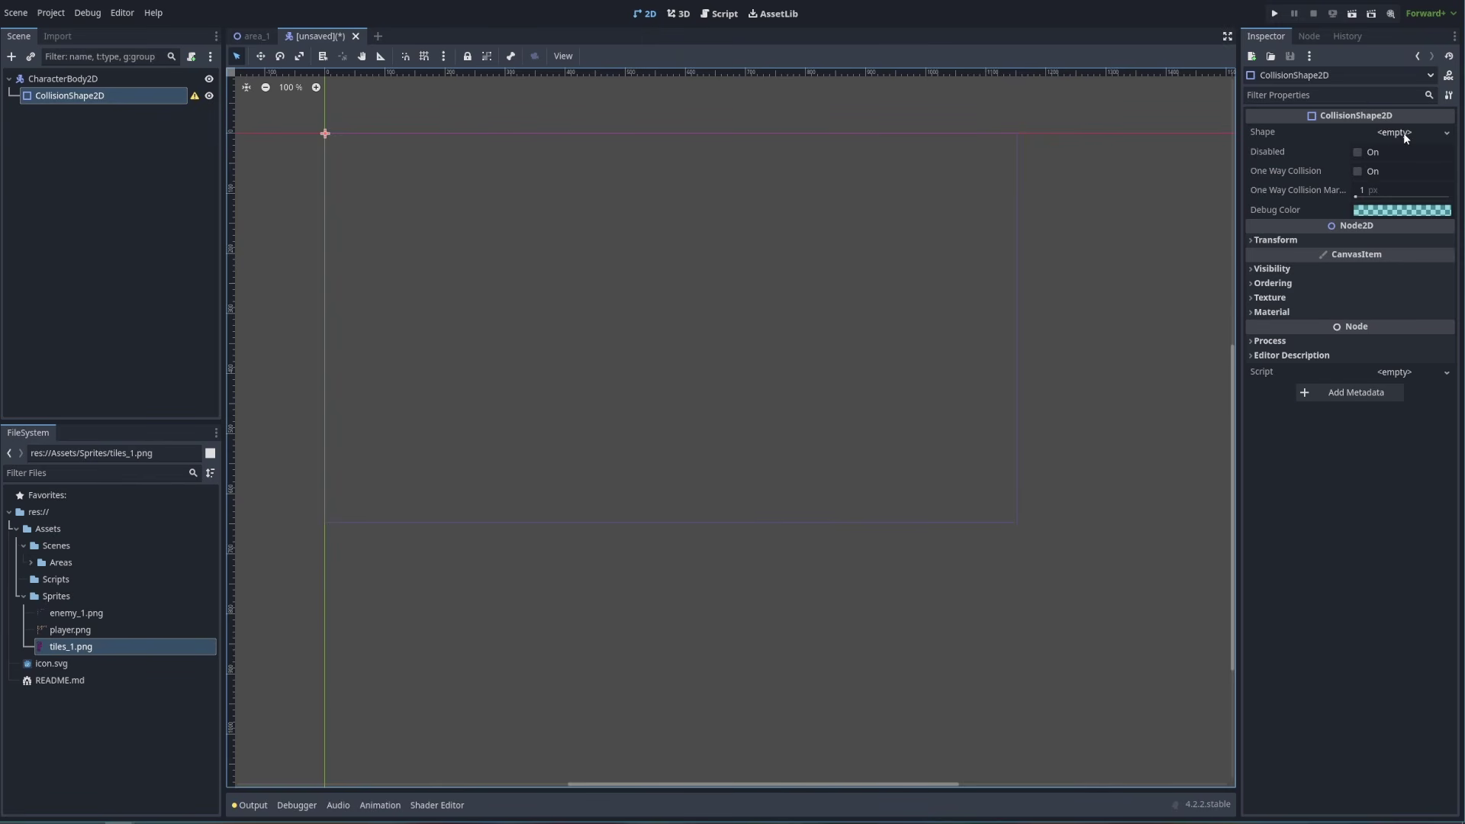
Assign a new CapsuleShape2D as the shape of the CollisionShape2D
click(1447, 133)
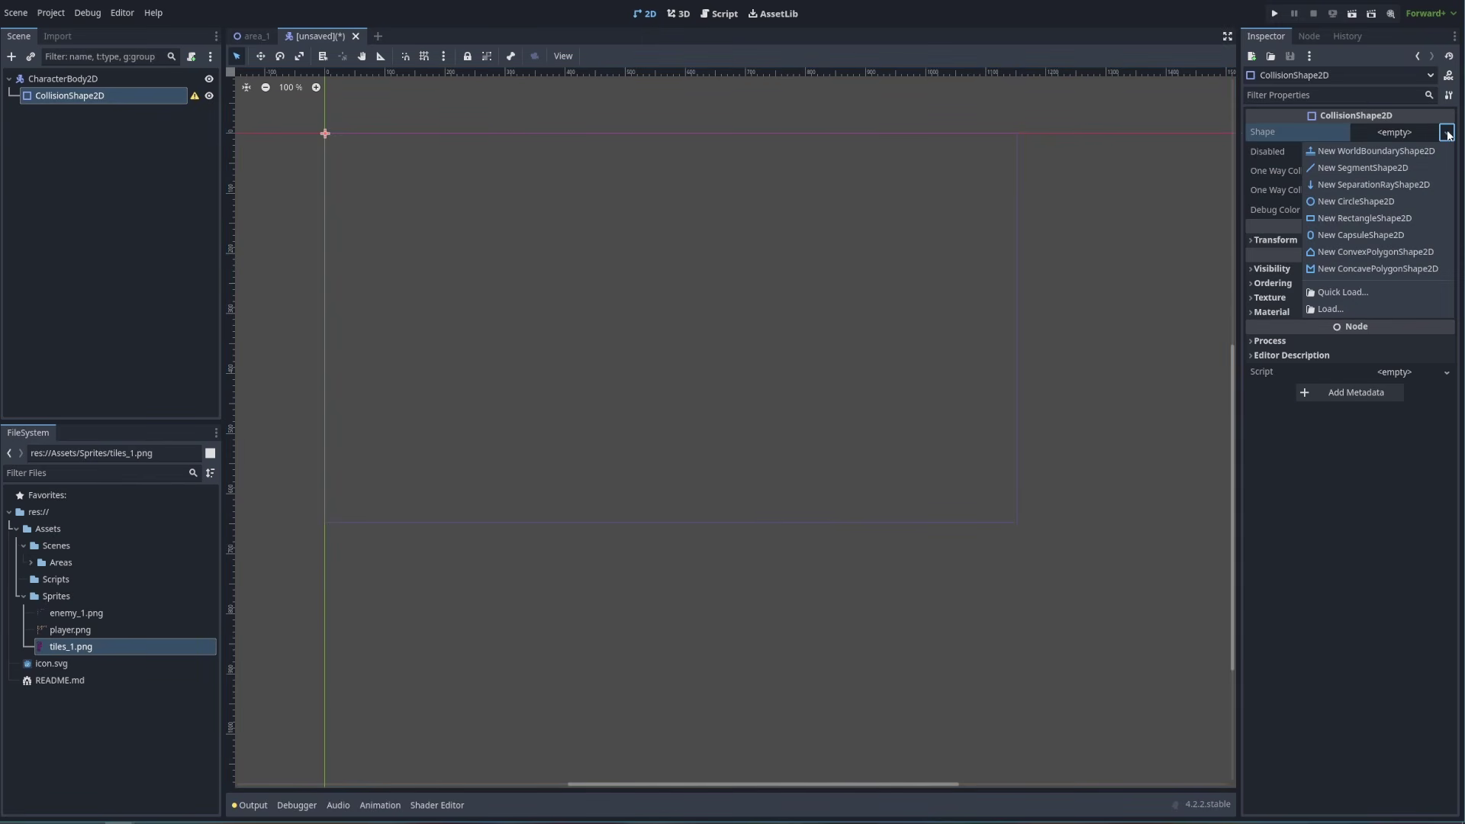
click(1359, 235)
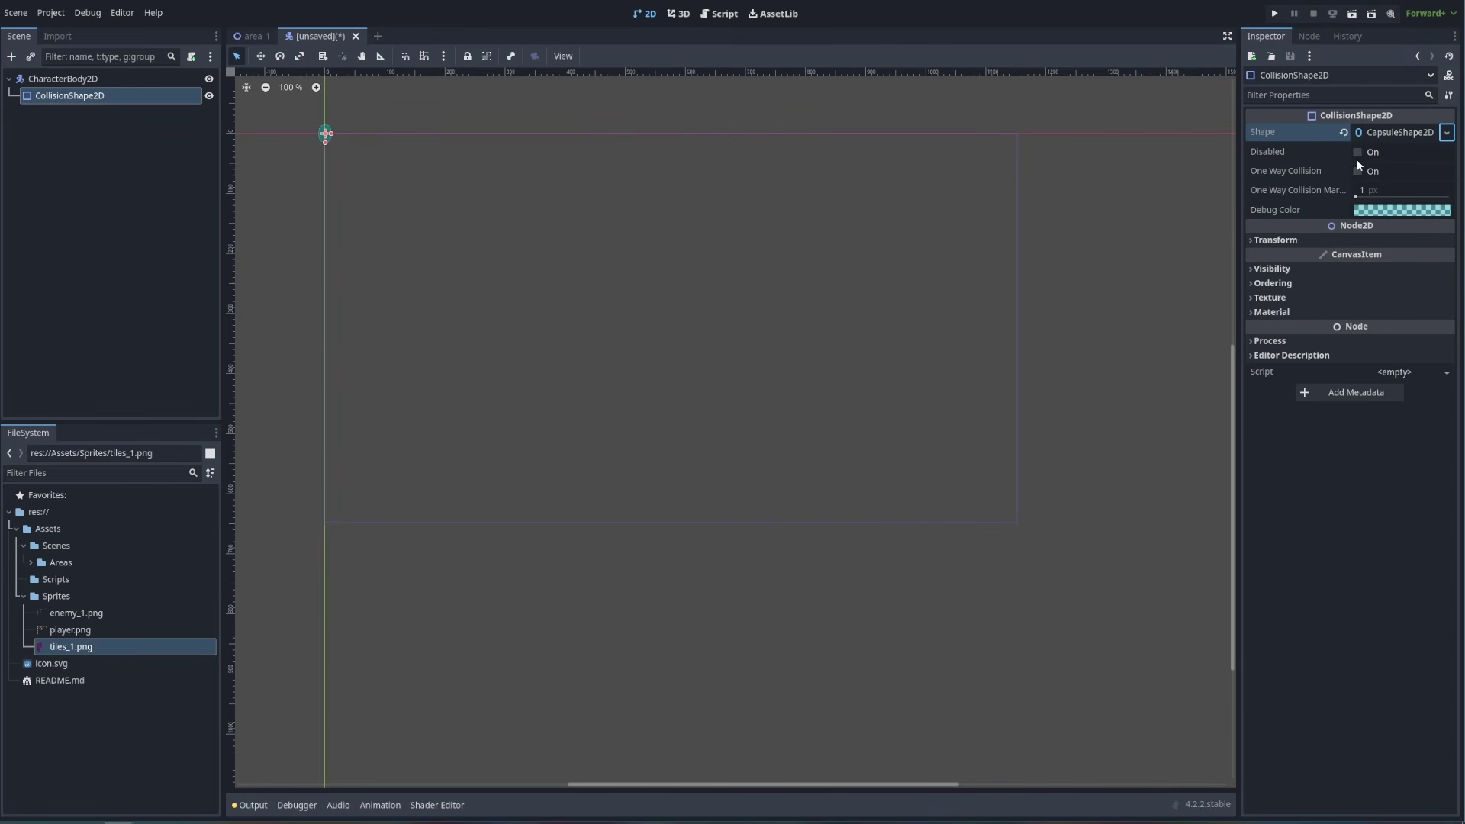
middle_drag(319, 159, 445, 341)
scroll(462, 315, up, 4)
scroll(462, 319, up, 1)
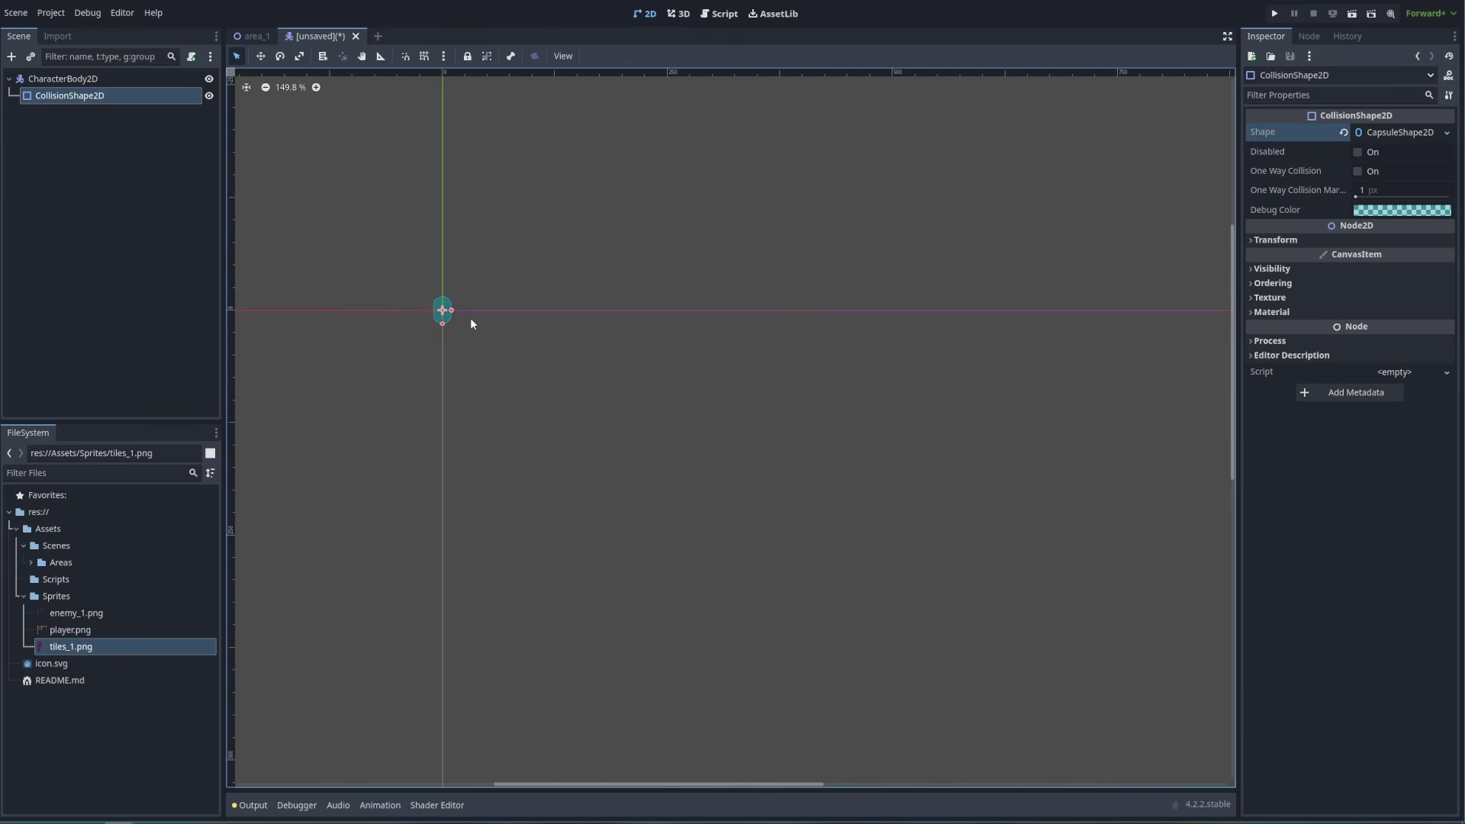
key(f)
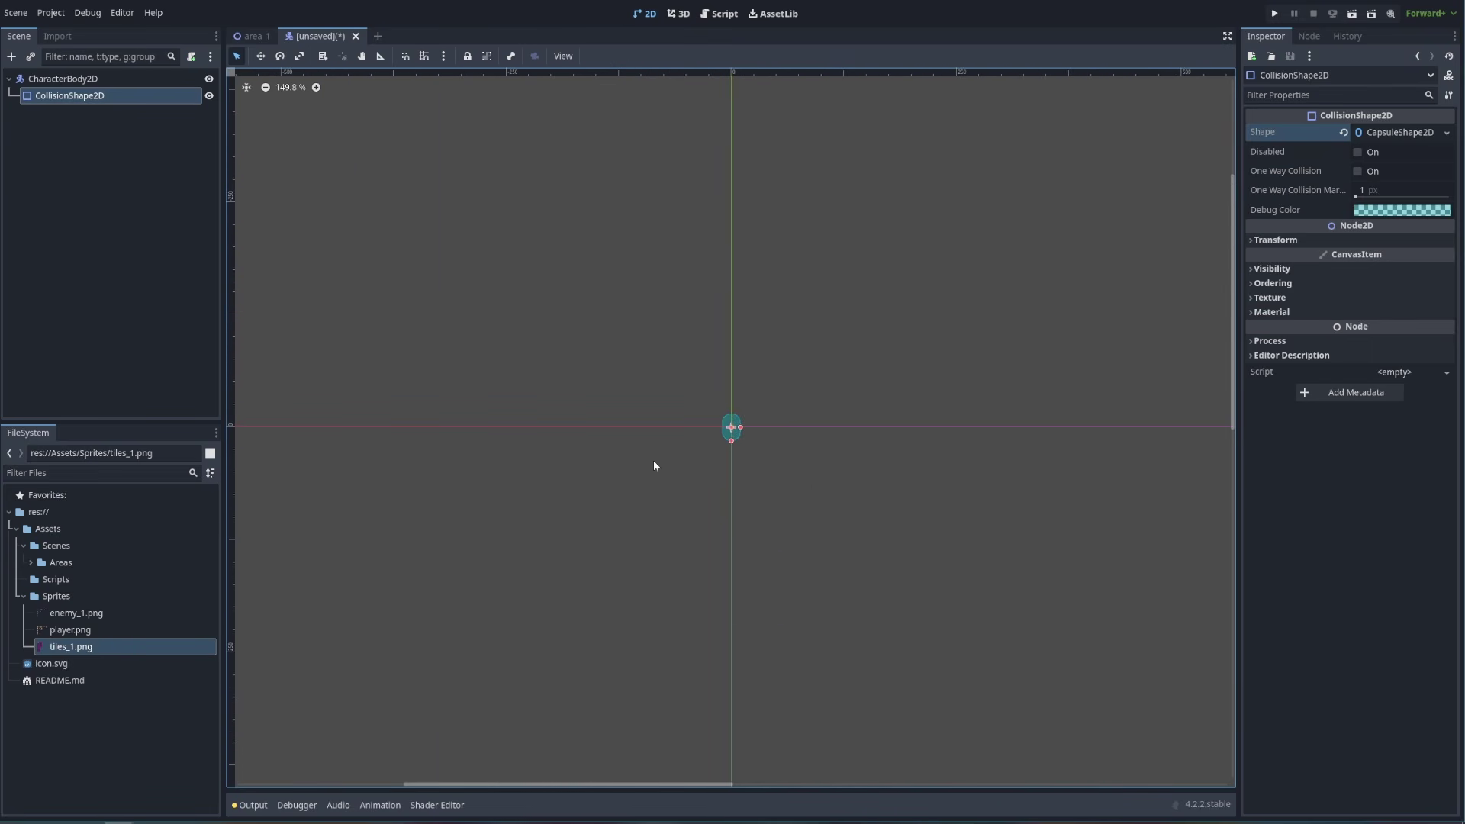
scroll(761, 477, up, 6)
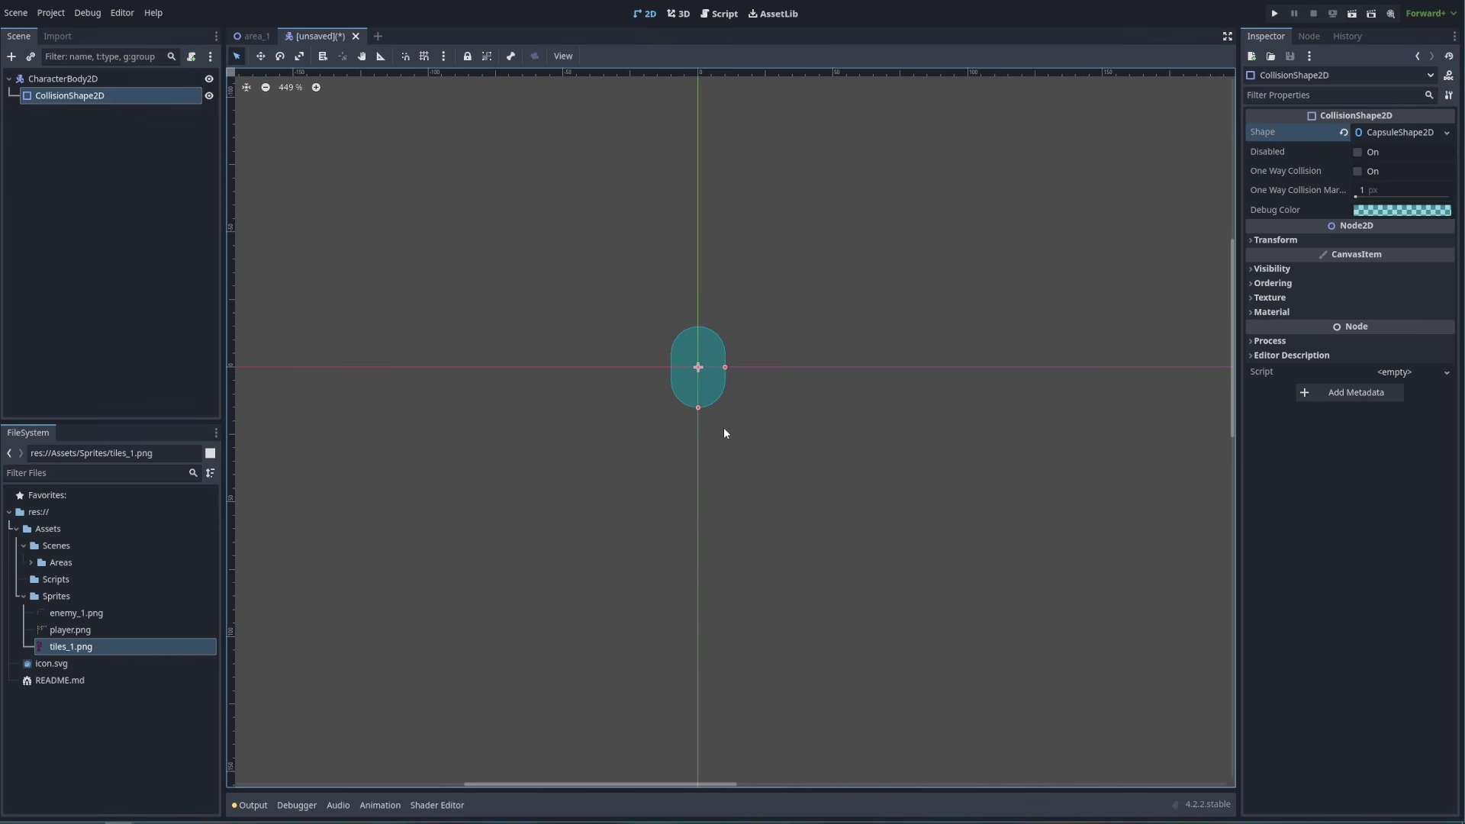
scroll(736, 458, up, 1)
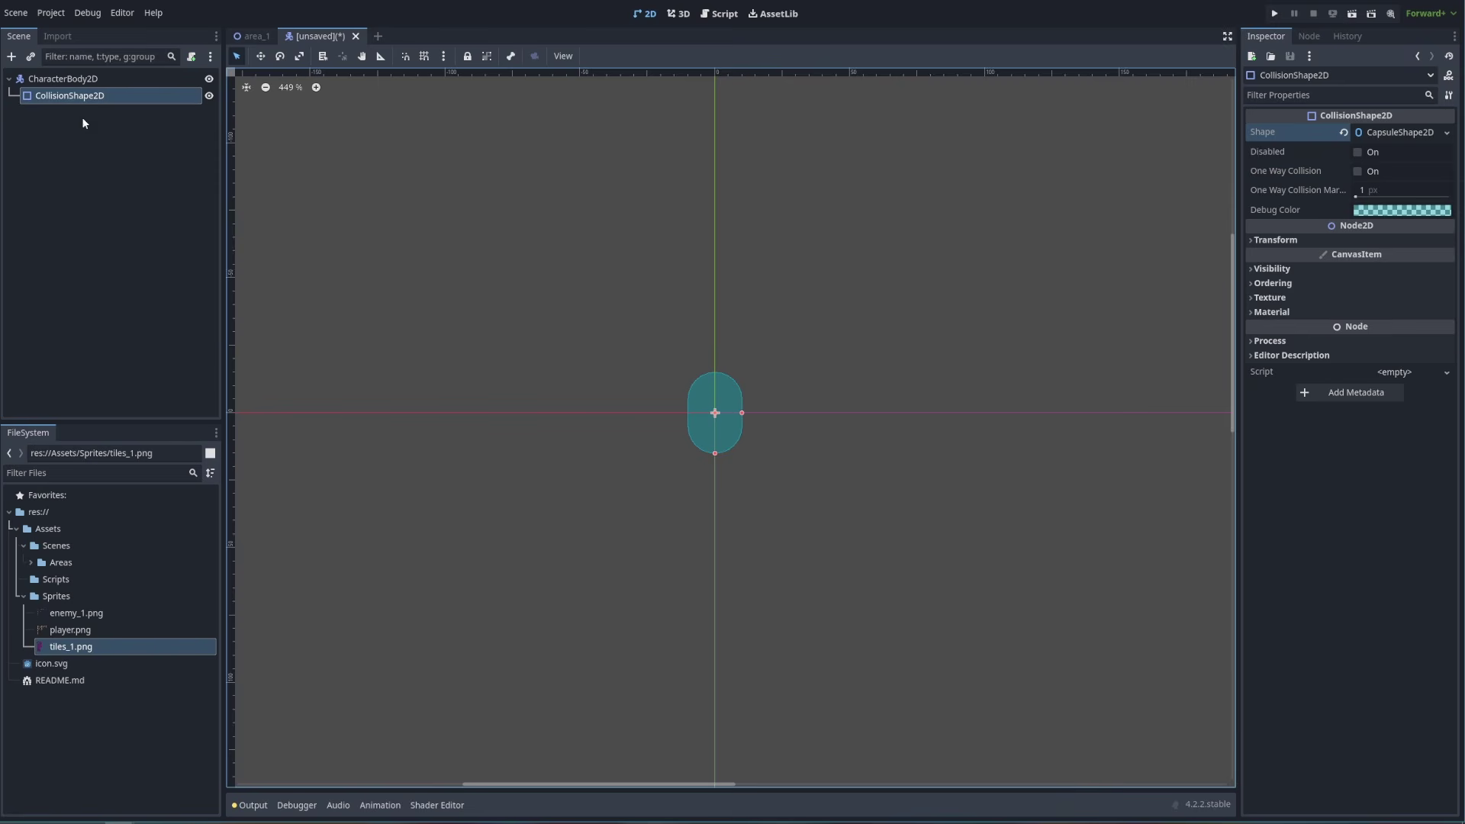
Add a Camera2D node as a child of the CharacterBody2D root
click(71, 81)
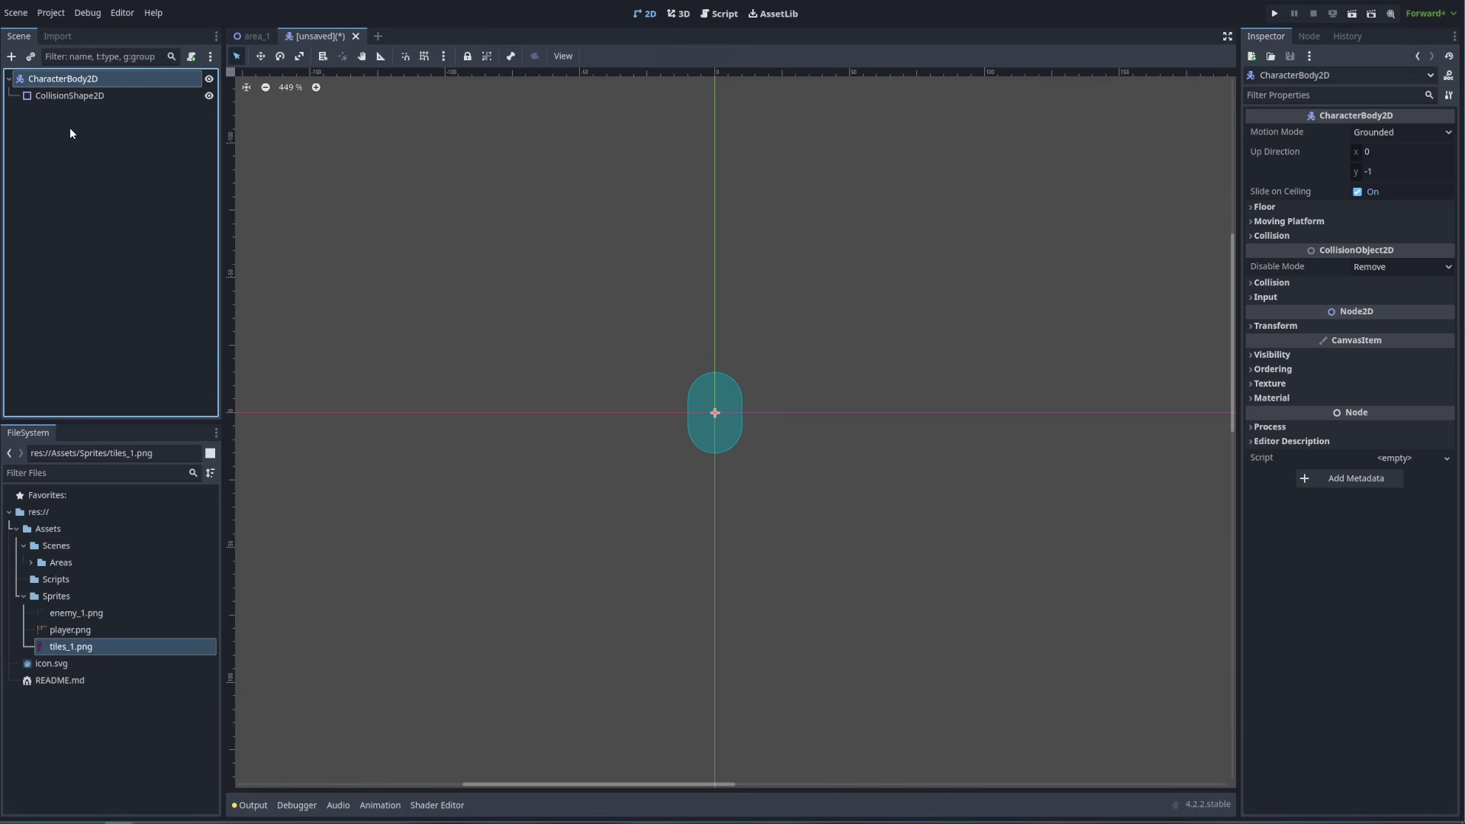
click(12, 56)
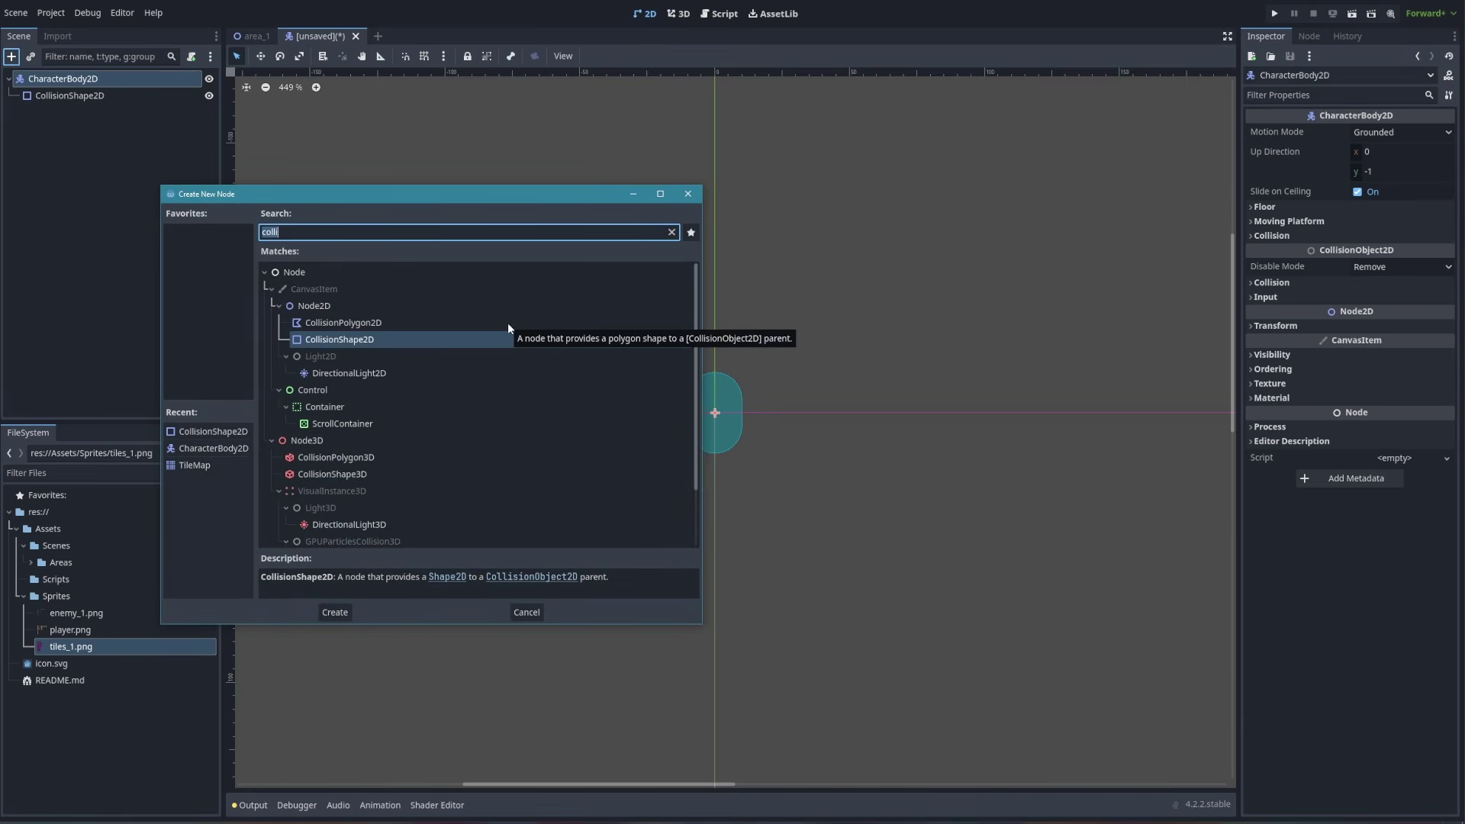
text(camera)
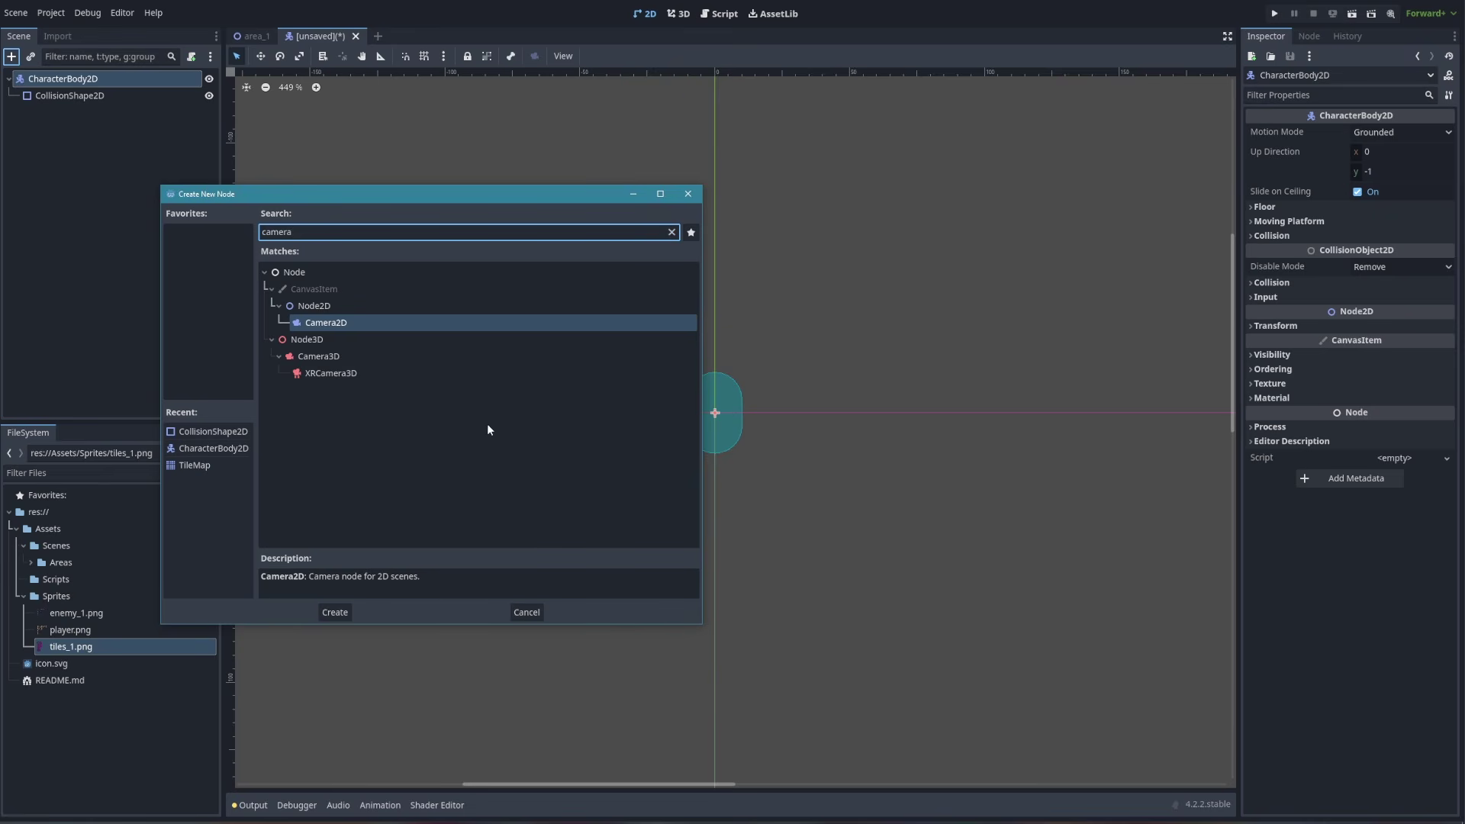
click(341, 612)
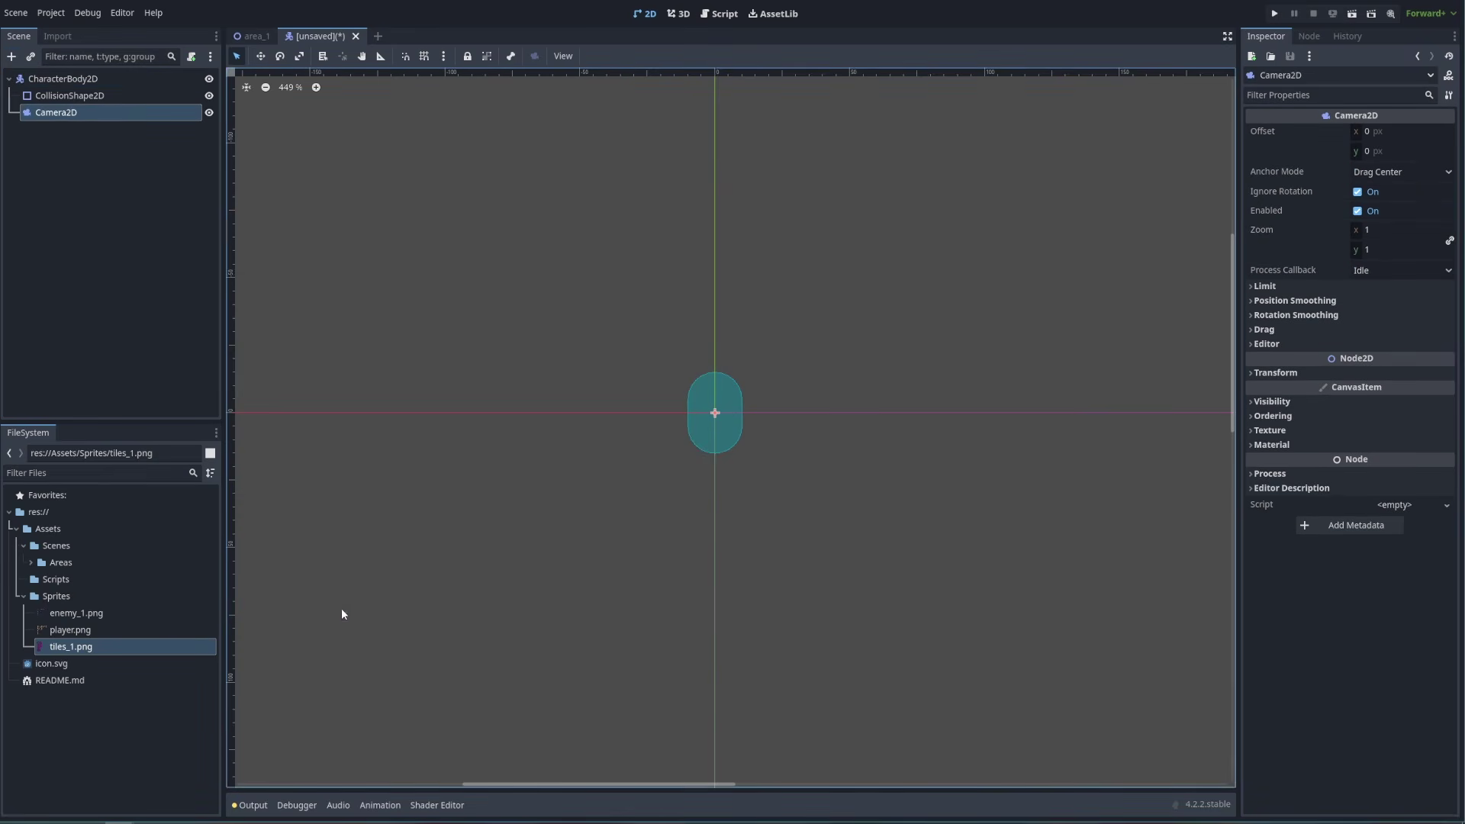
Add an AnimationPlayer node as a child of the CharacterBody2D root
click(53, 81)
click(12, 56)
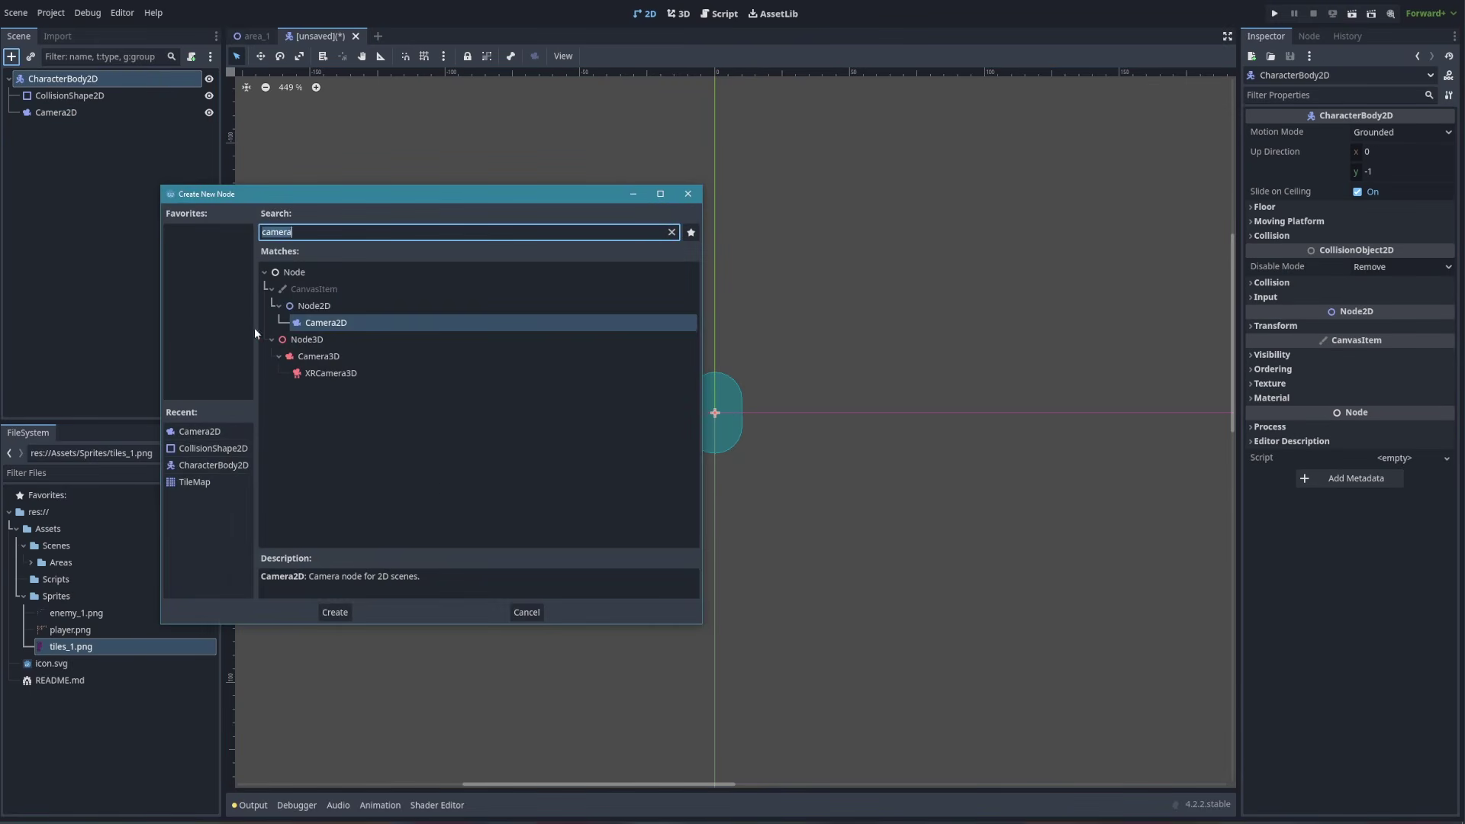
text(anim)
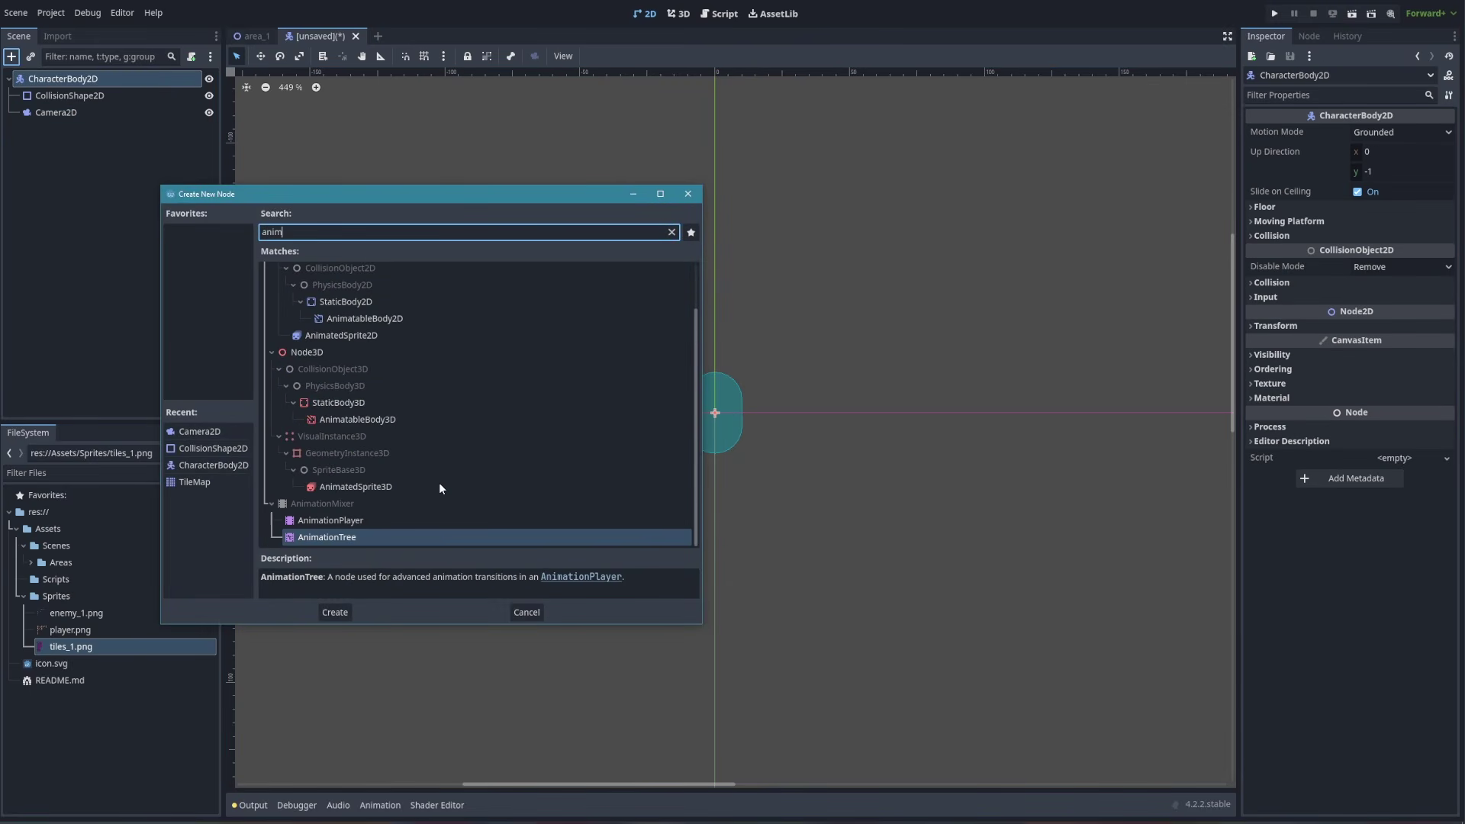
click(360, 519)
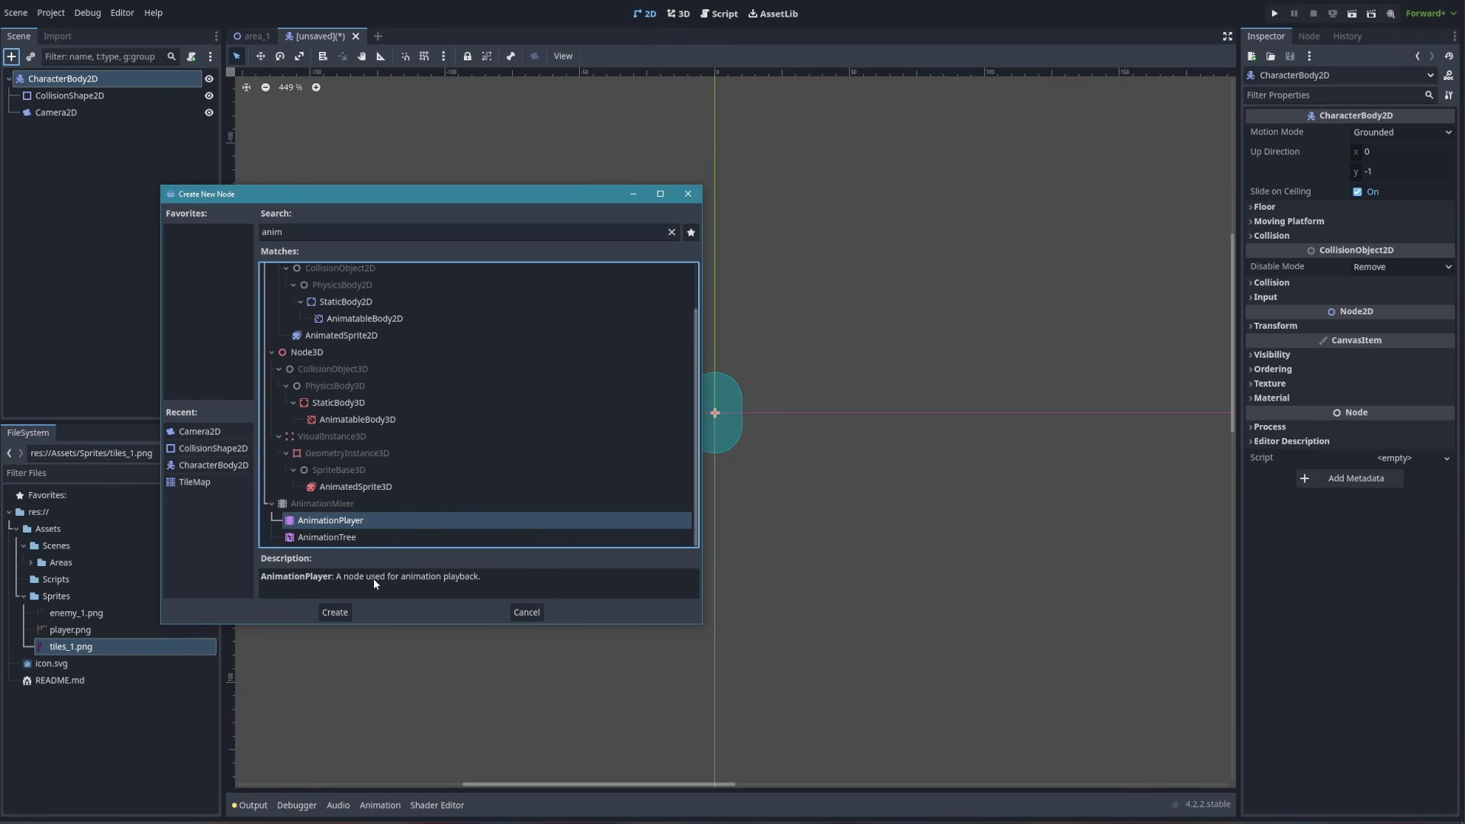
click(339, 612)
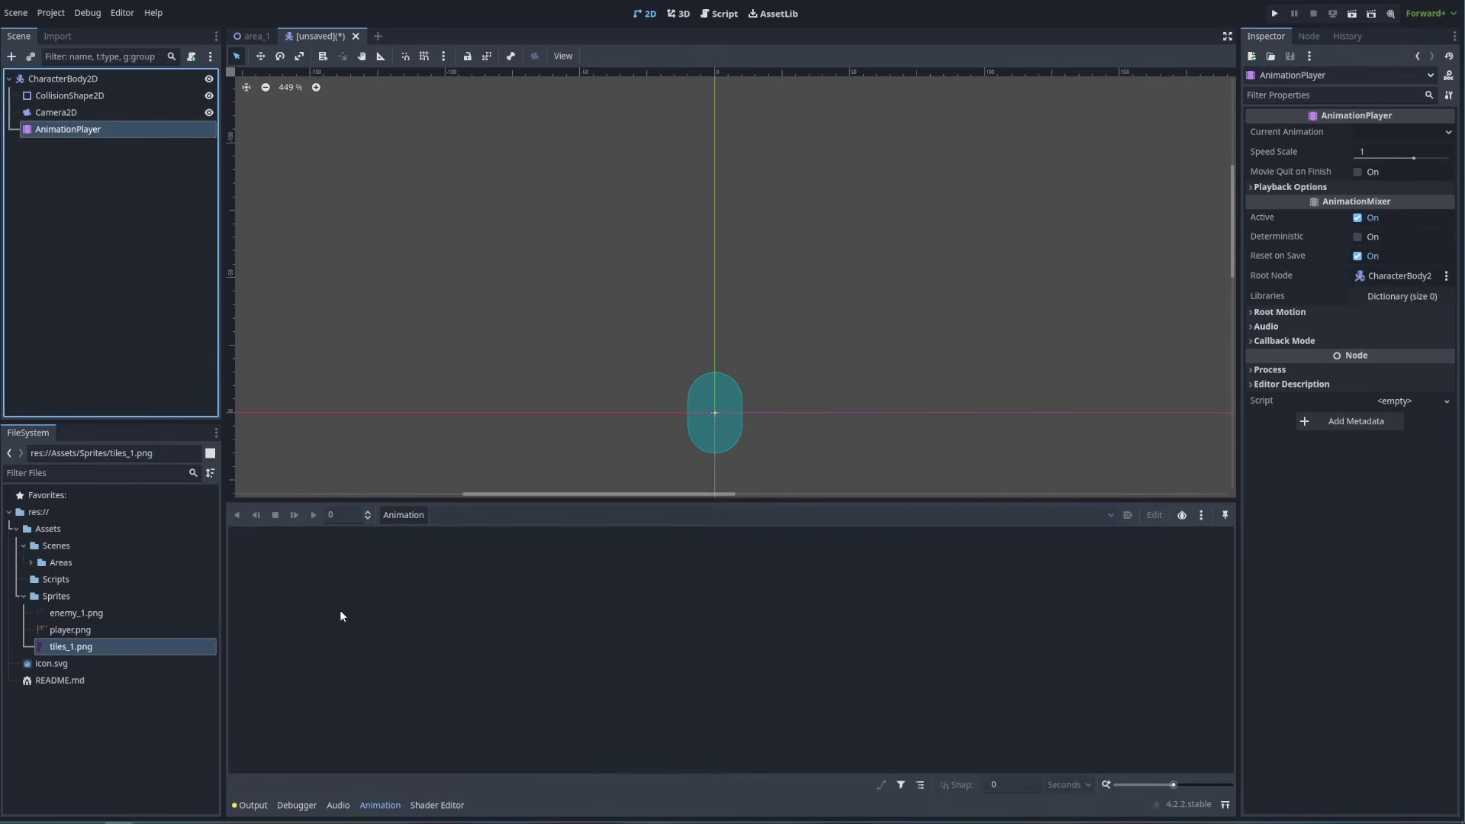
Add a Sprite2D node as a child of the CharacterBody2D root
click(70, 79)
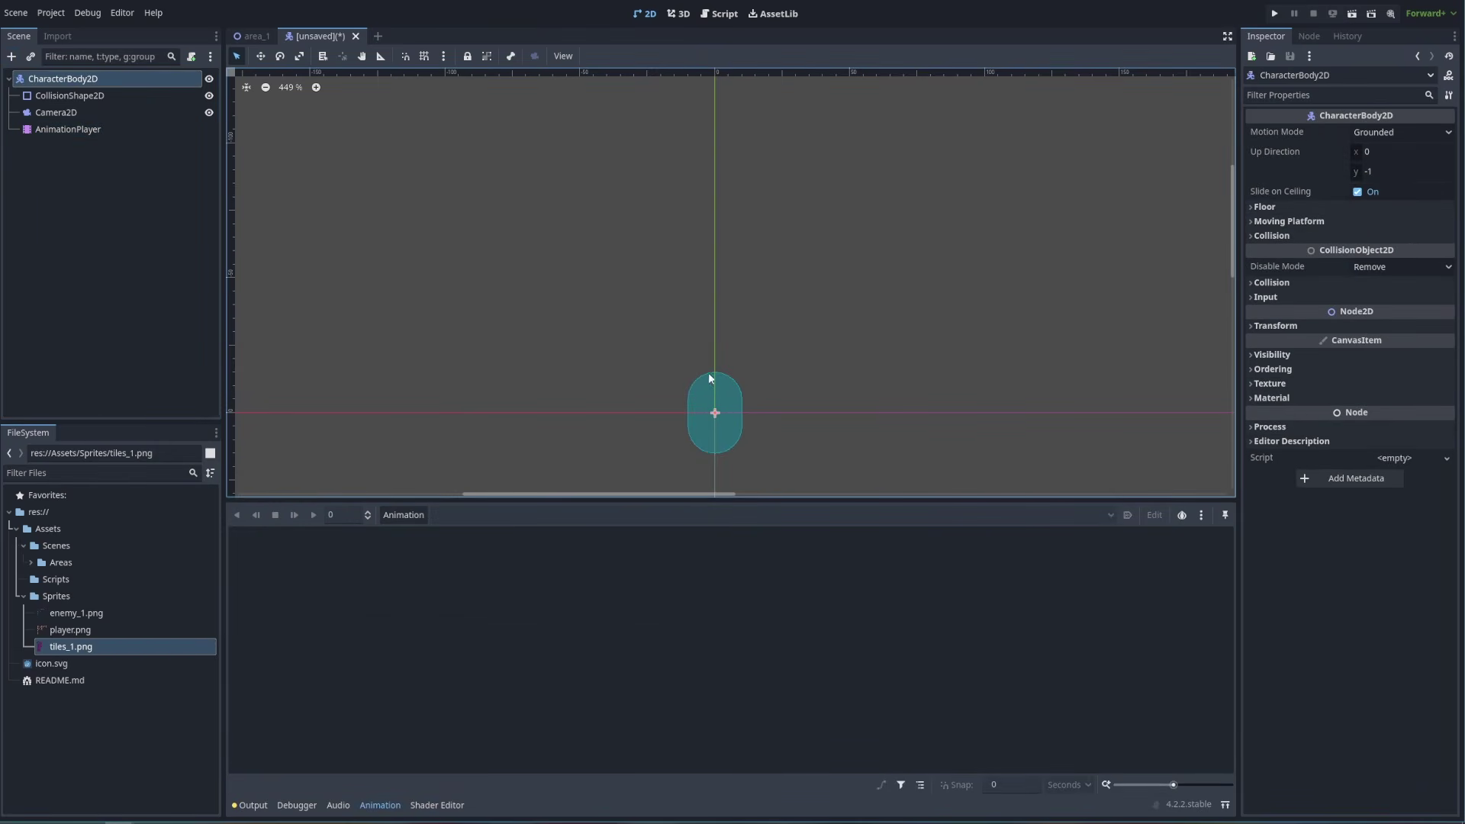
click(11, 56)
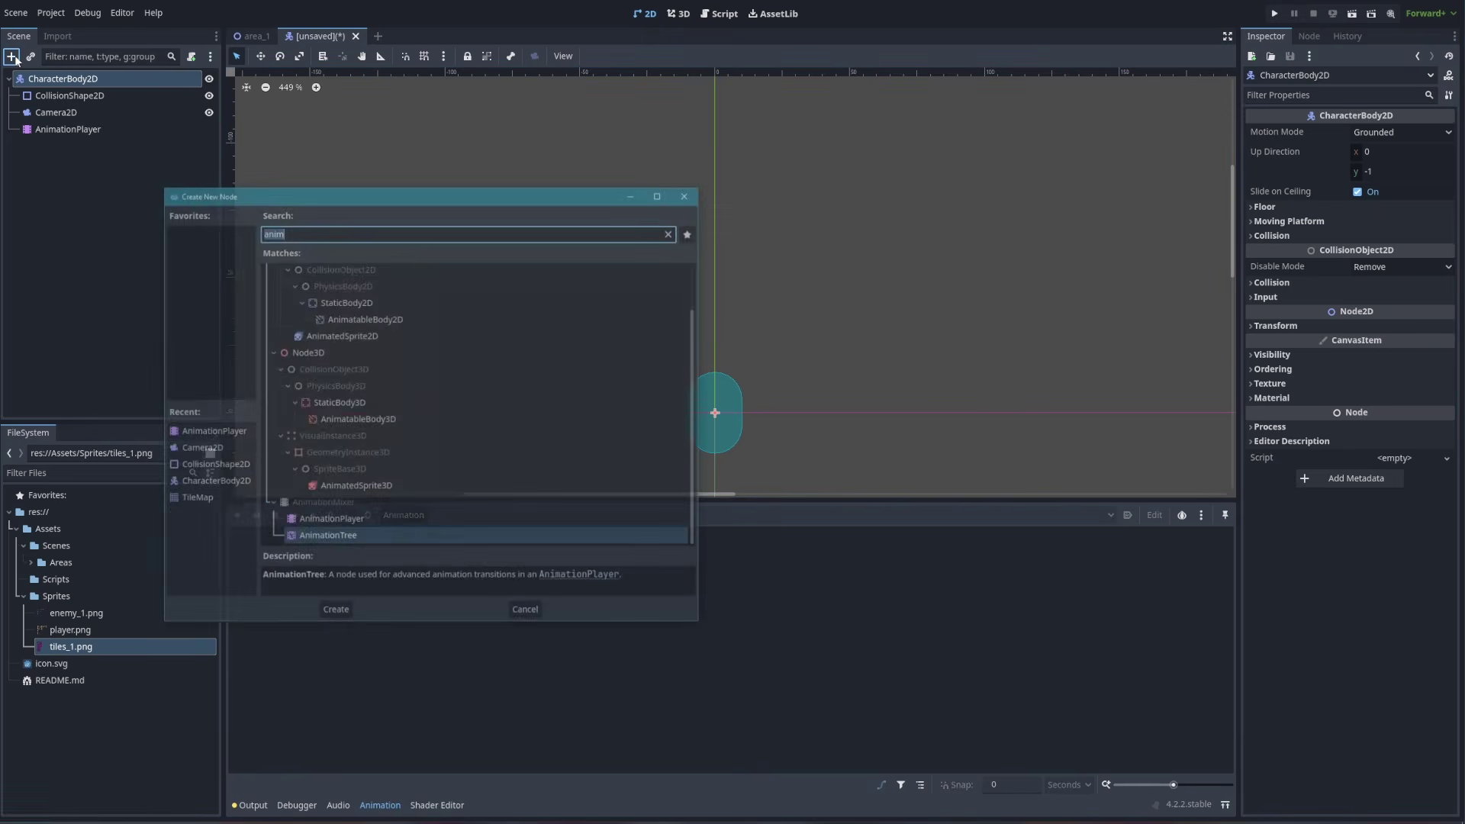
text(sprite)
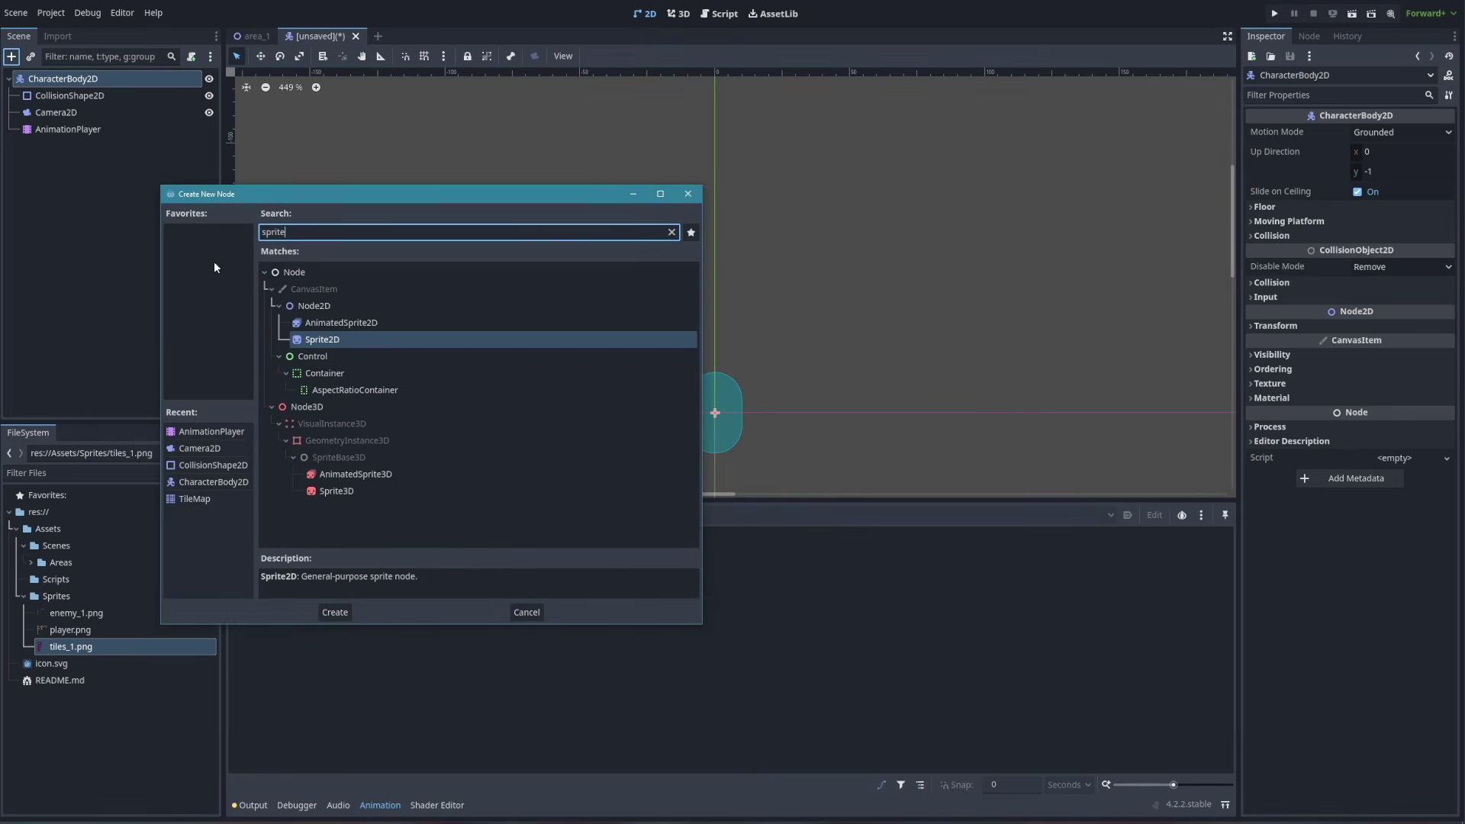
click(353, 340)
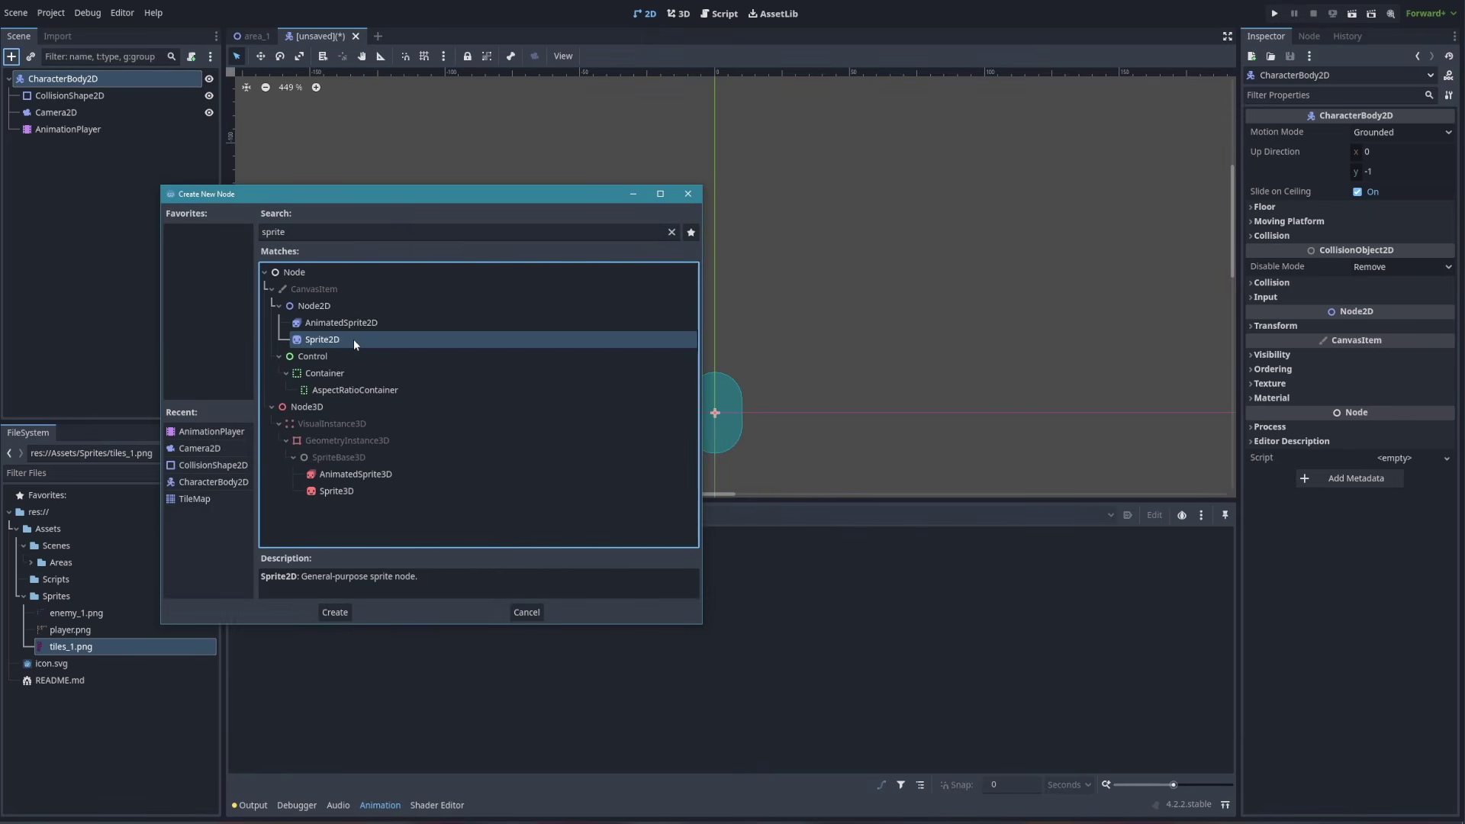
click(334, 613)
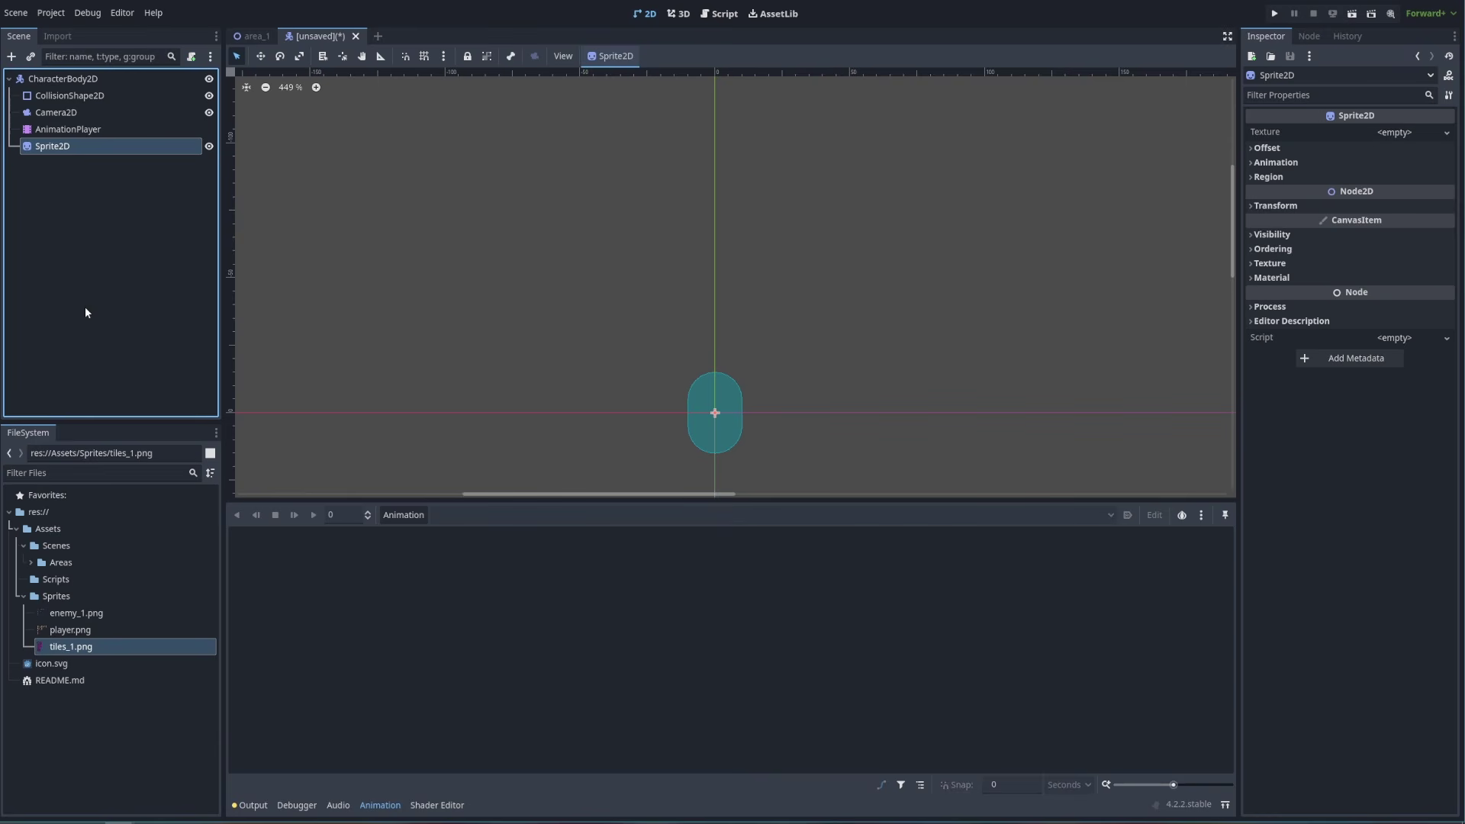
Add a plain Node2D under the CharacterBody2D root and reorder it to sit between Camera2D and AnimationPlayer
click(109, 189)
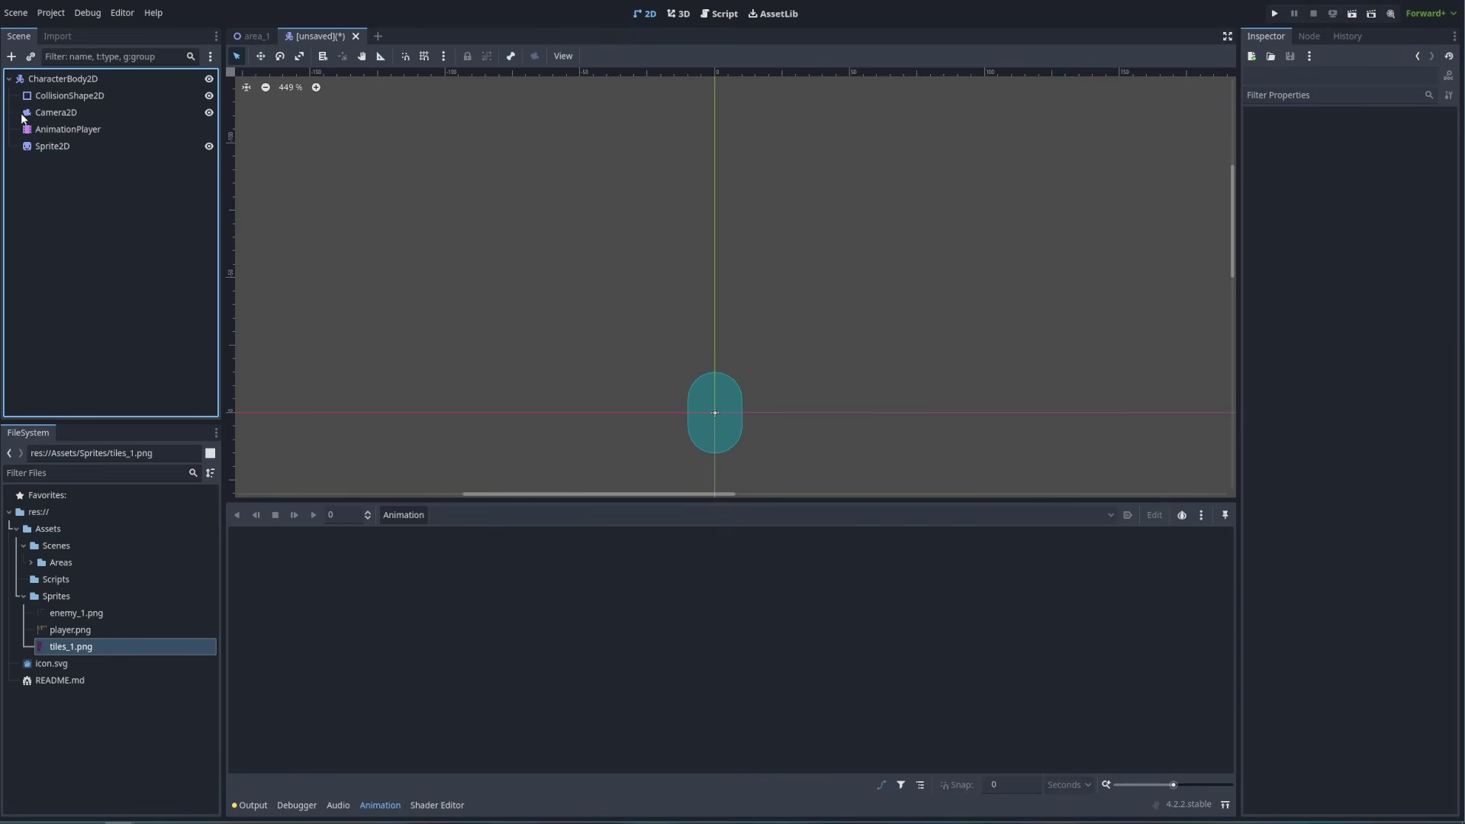
click(11, 56)
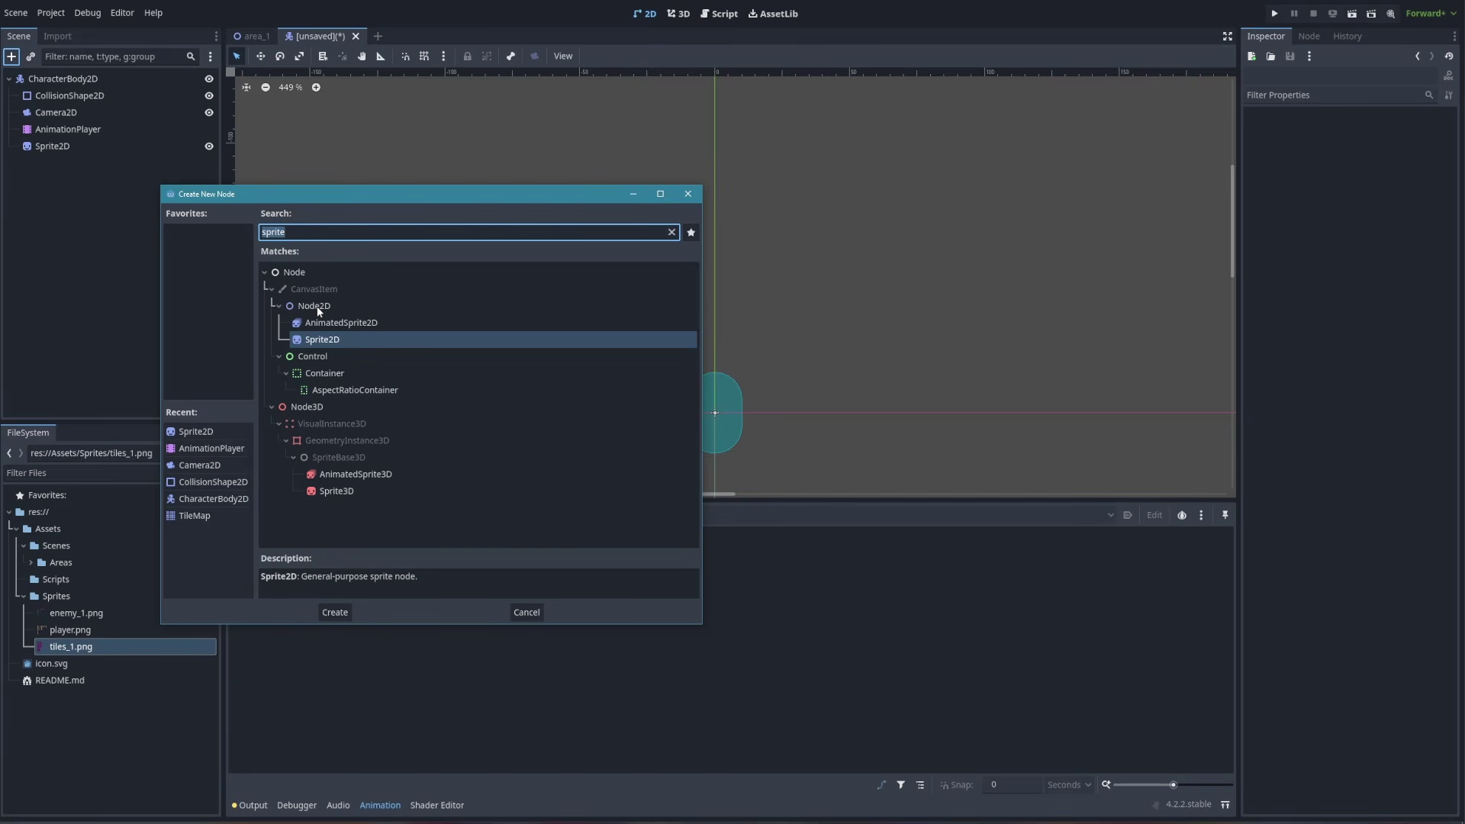
click(315, 306)
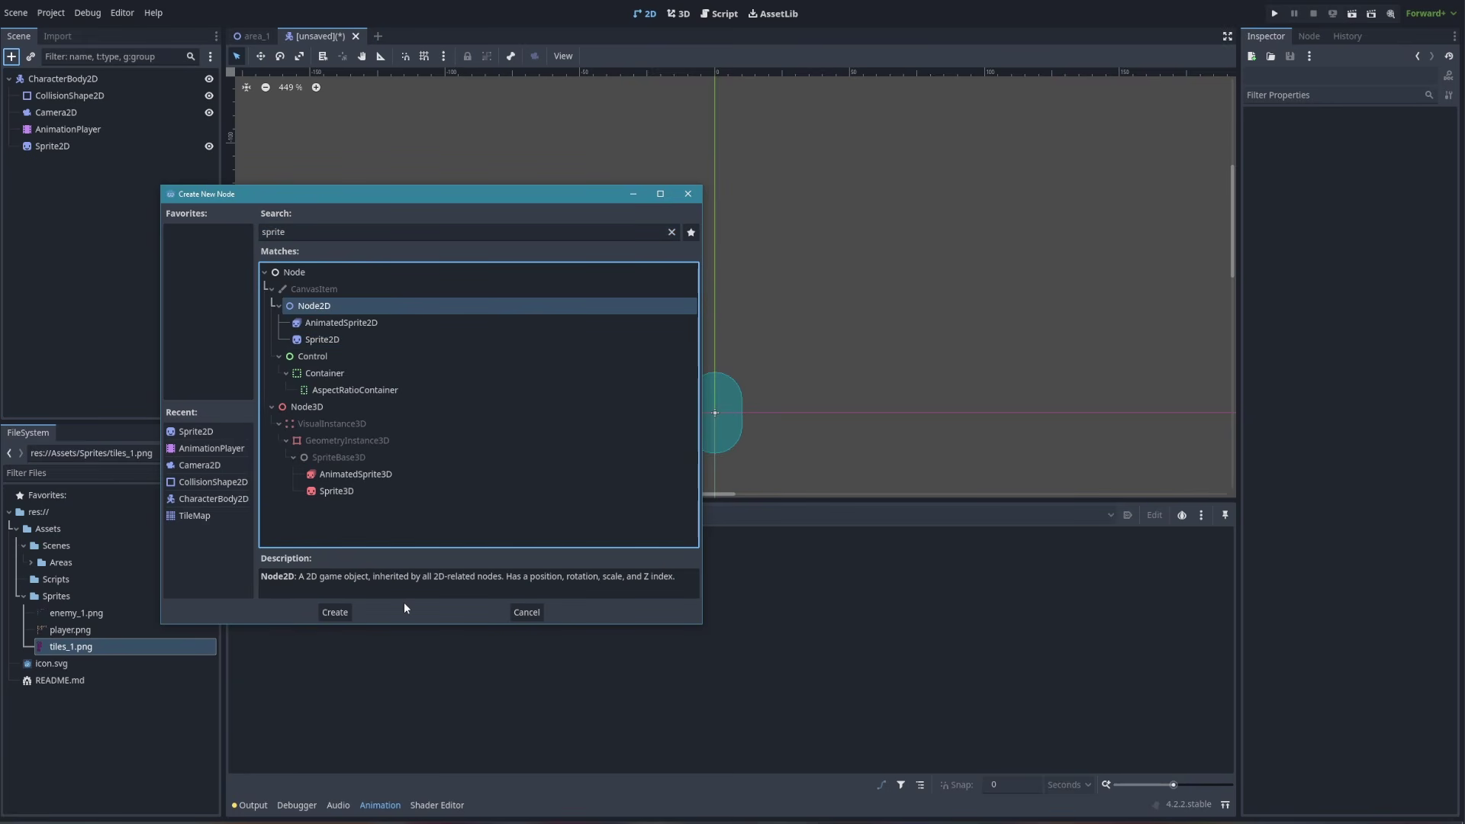
click(336, 613)
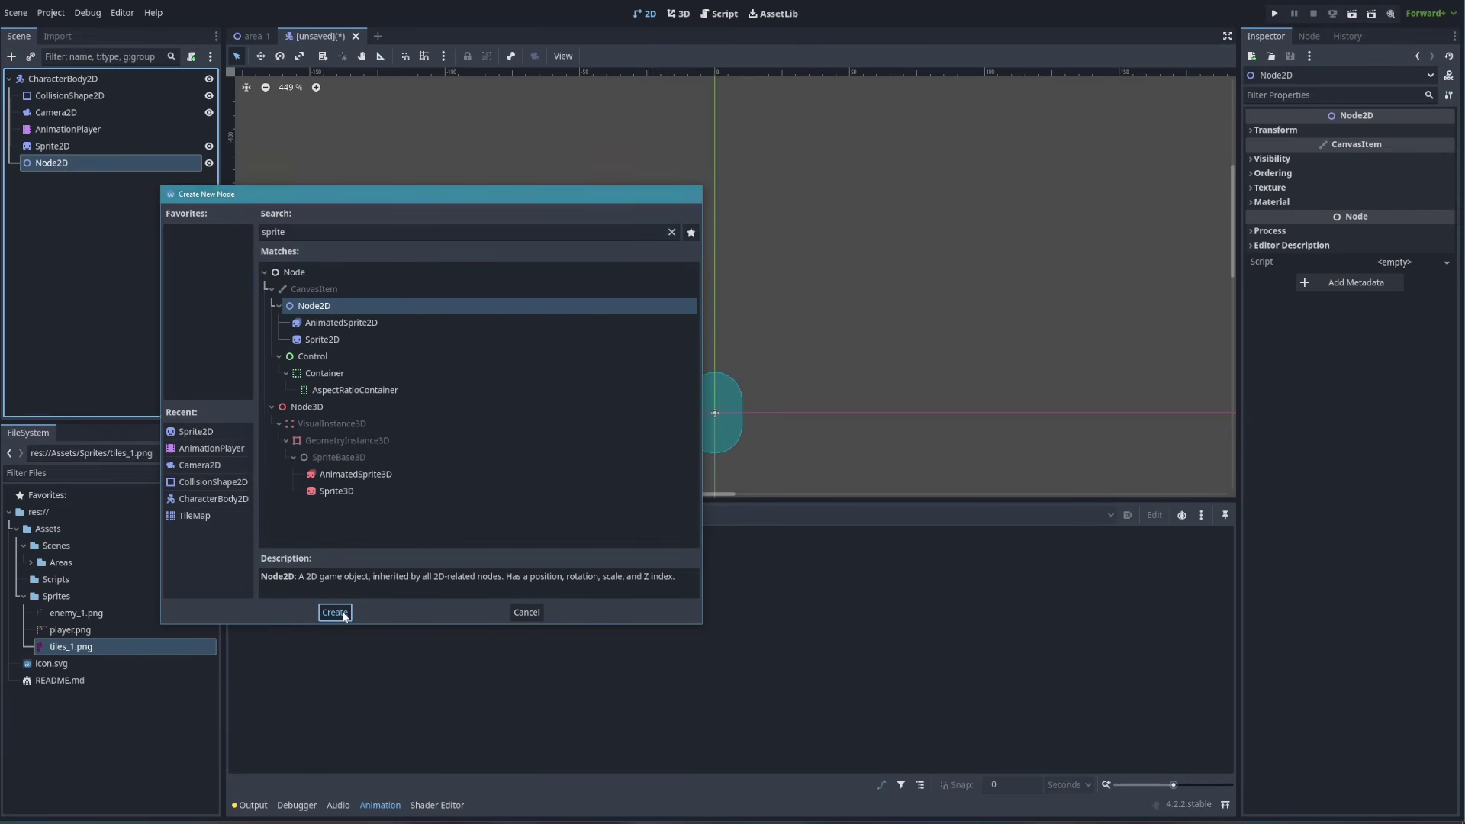
drag(64, 166, 71, 120)
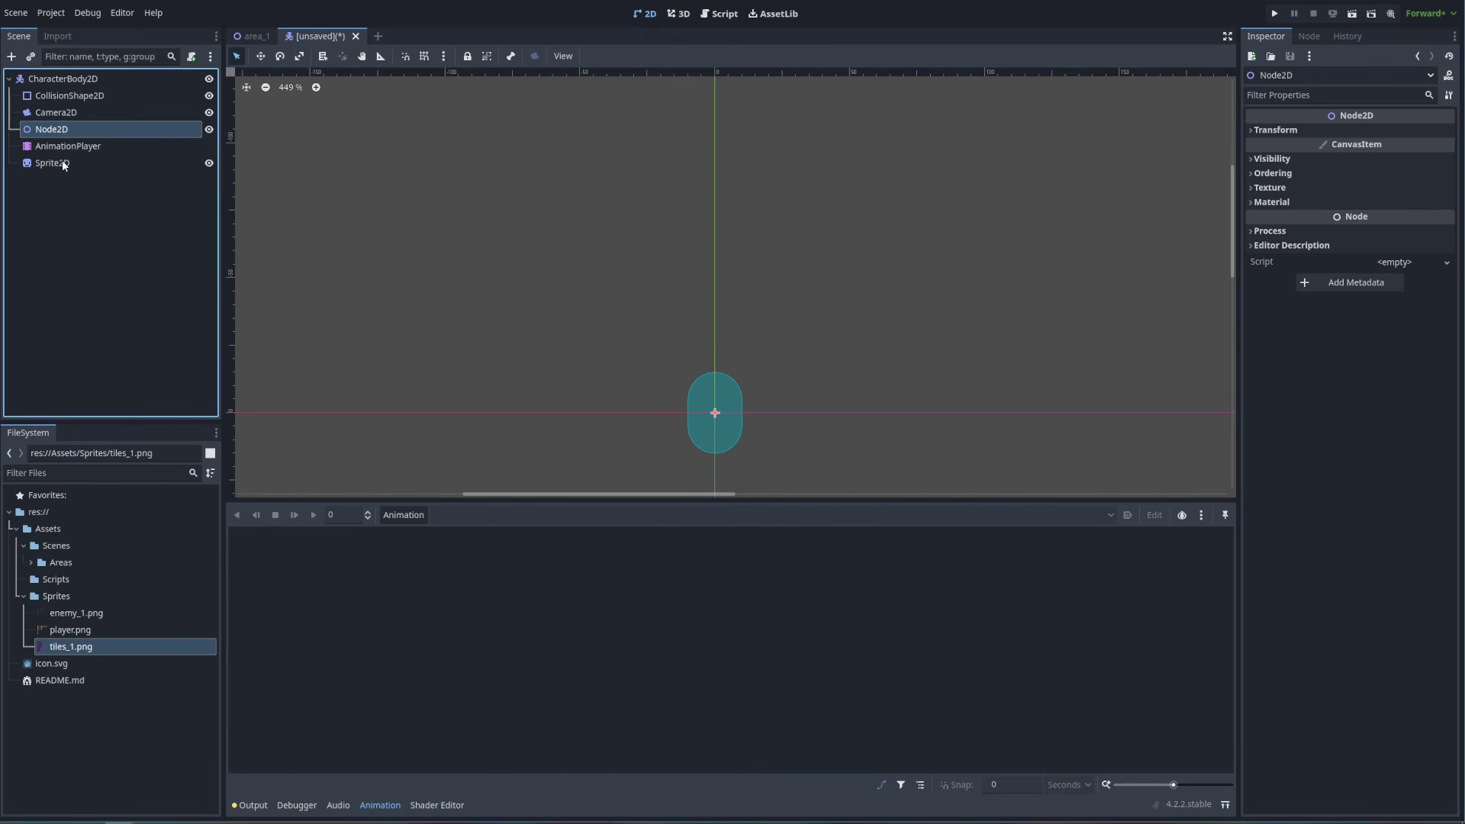
Reparent the AnimationPlayer and Sprite2D nodes together so both become children of the Node2D
click(64, 164)
ctrl+click(66, 146)
drag(66, 146, 62, 132)
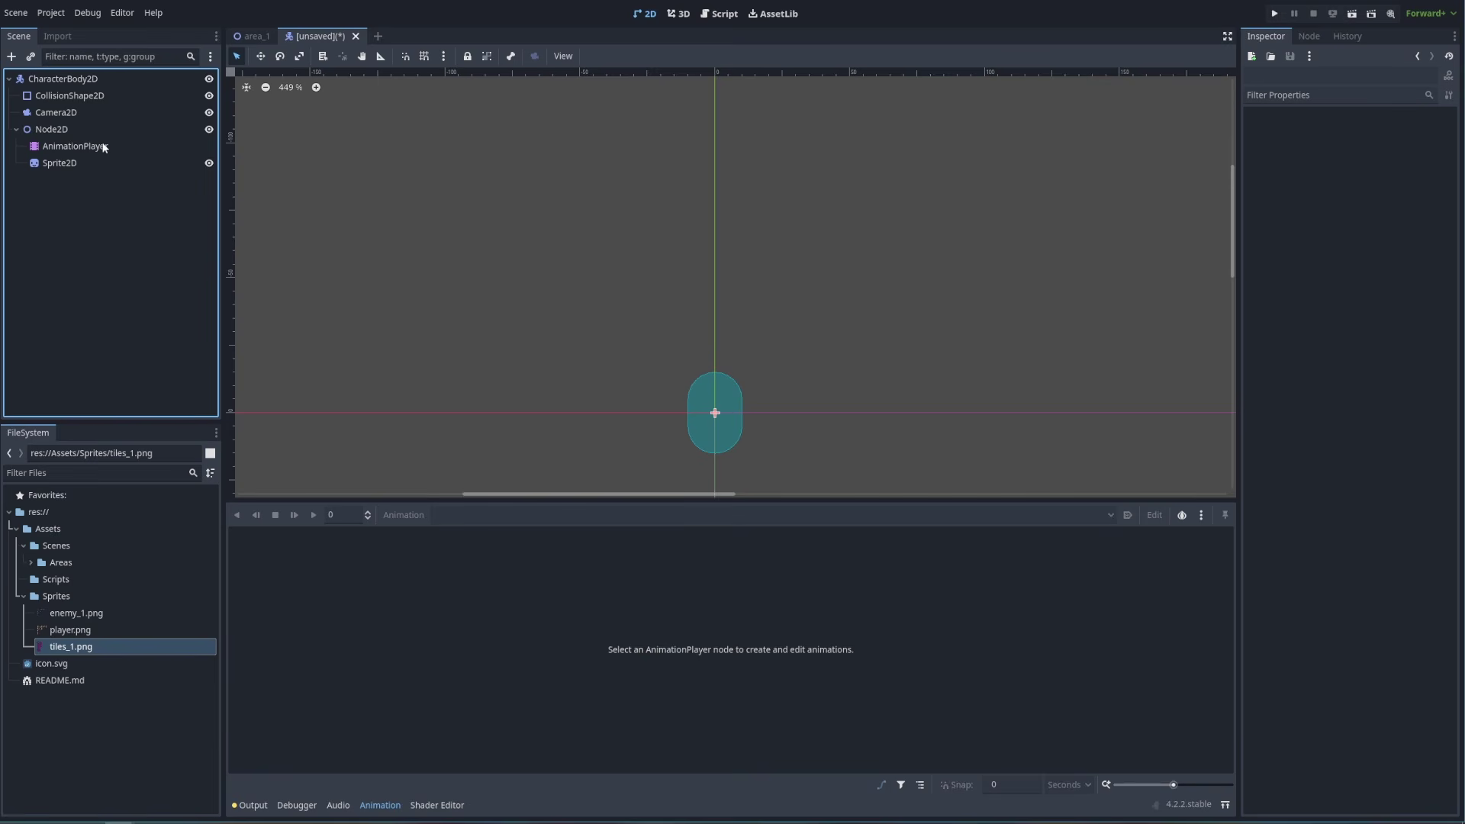
Rename the Node2D that holds the AnimationPlayer and Sprite2D as AgentAnimator
click(56, 128)
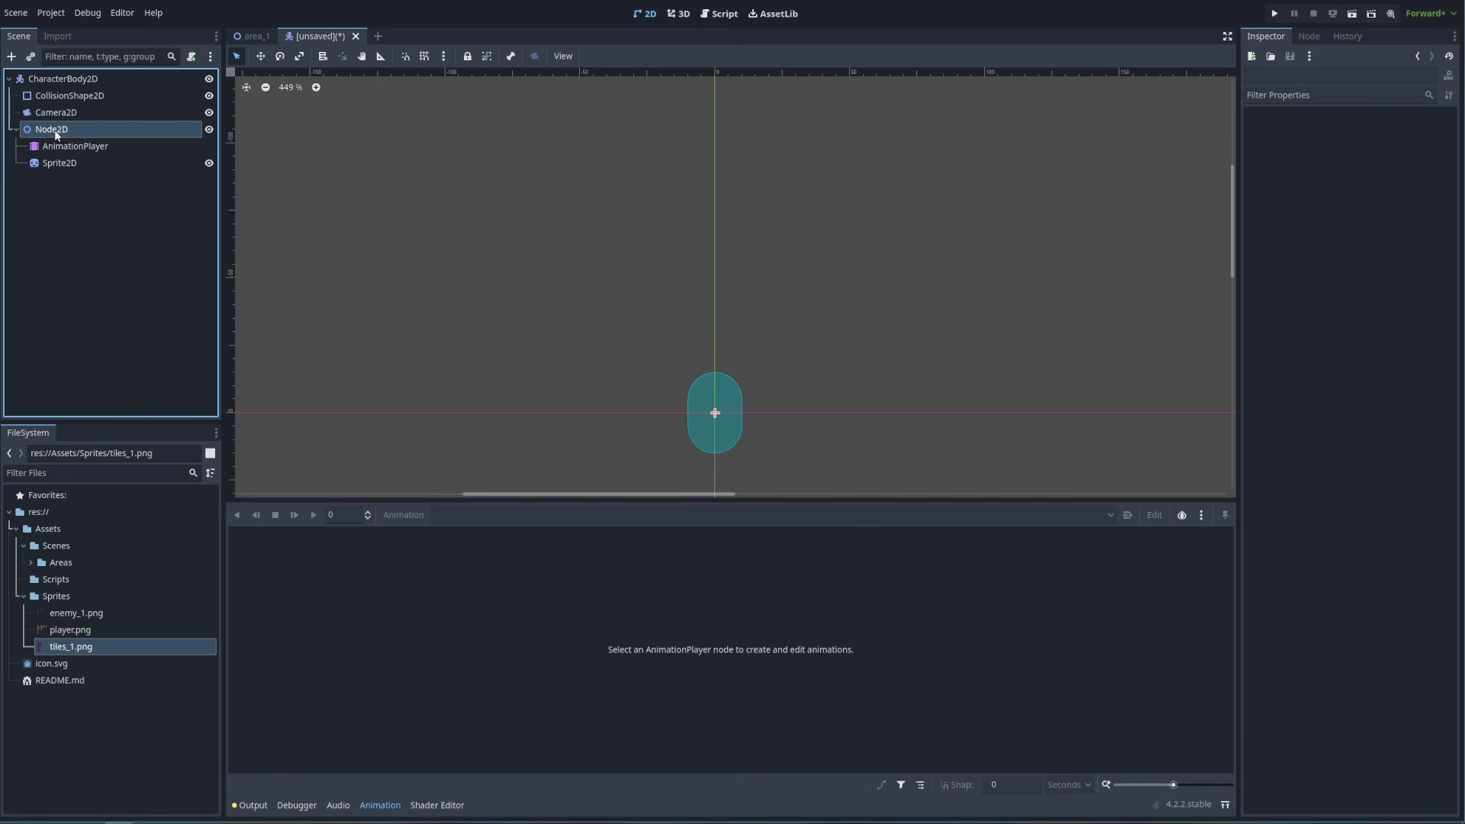
double_click(56, 129)
text(A)
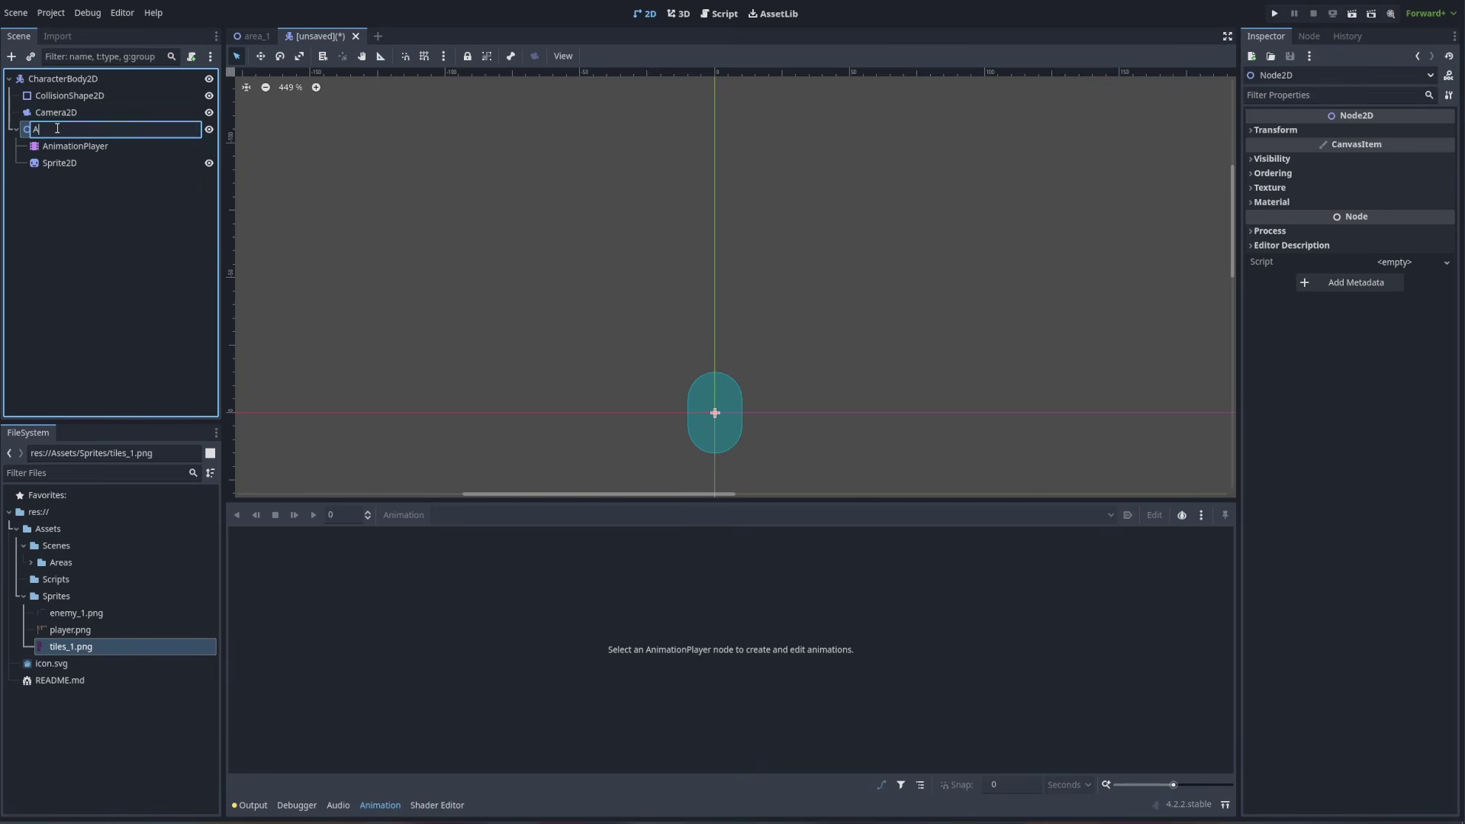
text(gentAnimator)
key(Return)
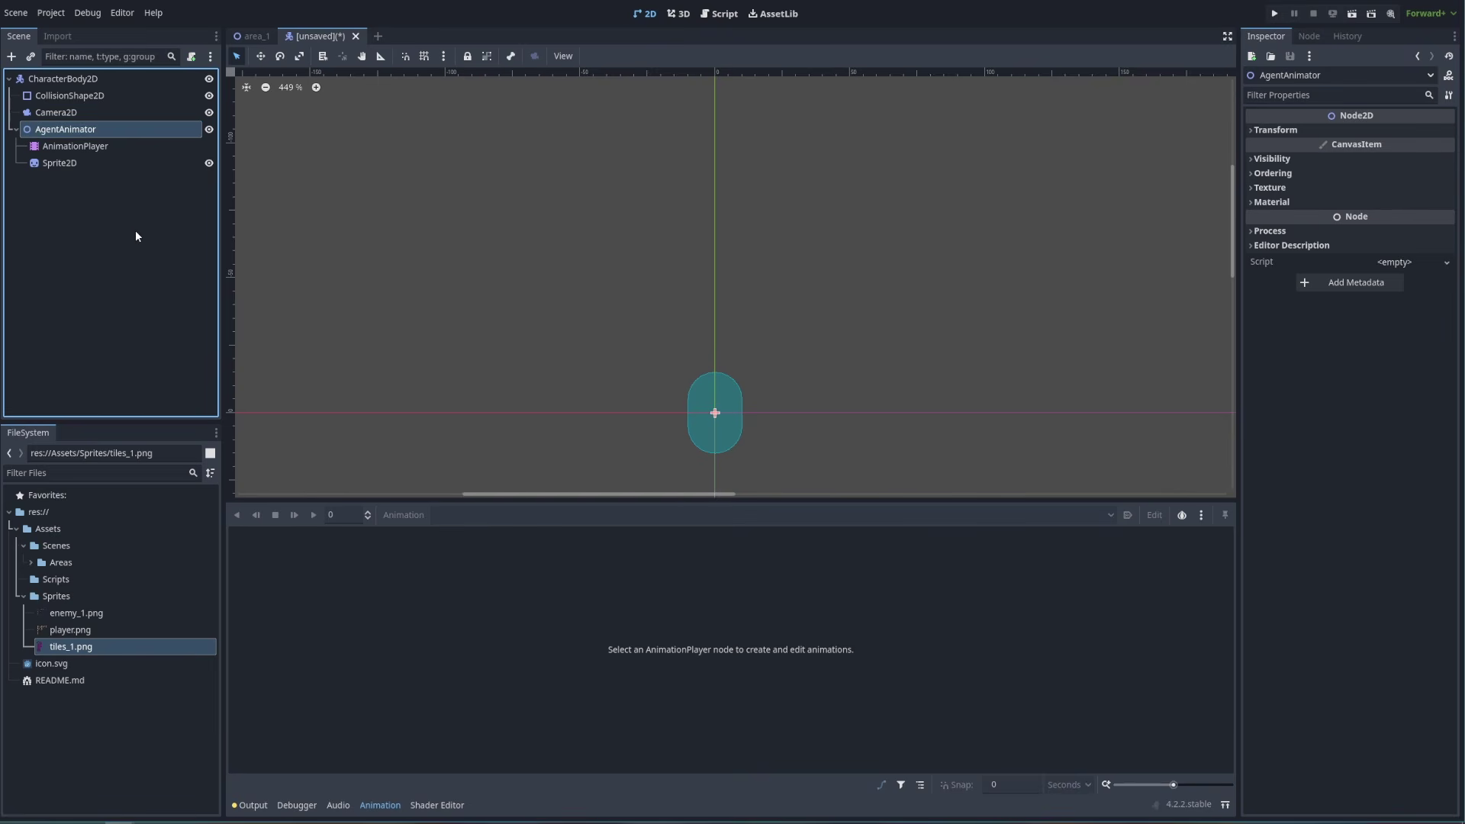
Reorder the CollisionShape2D node so it comes last under the root, below AgentAnimator and its children
drag(57, 113, 57, 142)
click(19, 130)
click(17, 113)
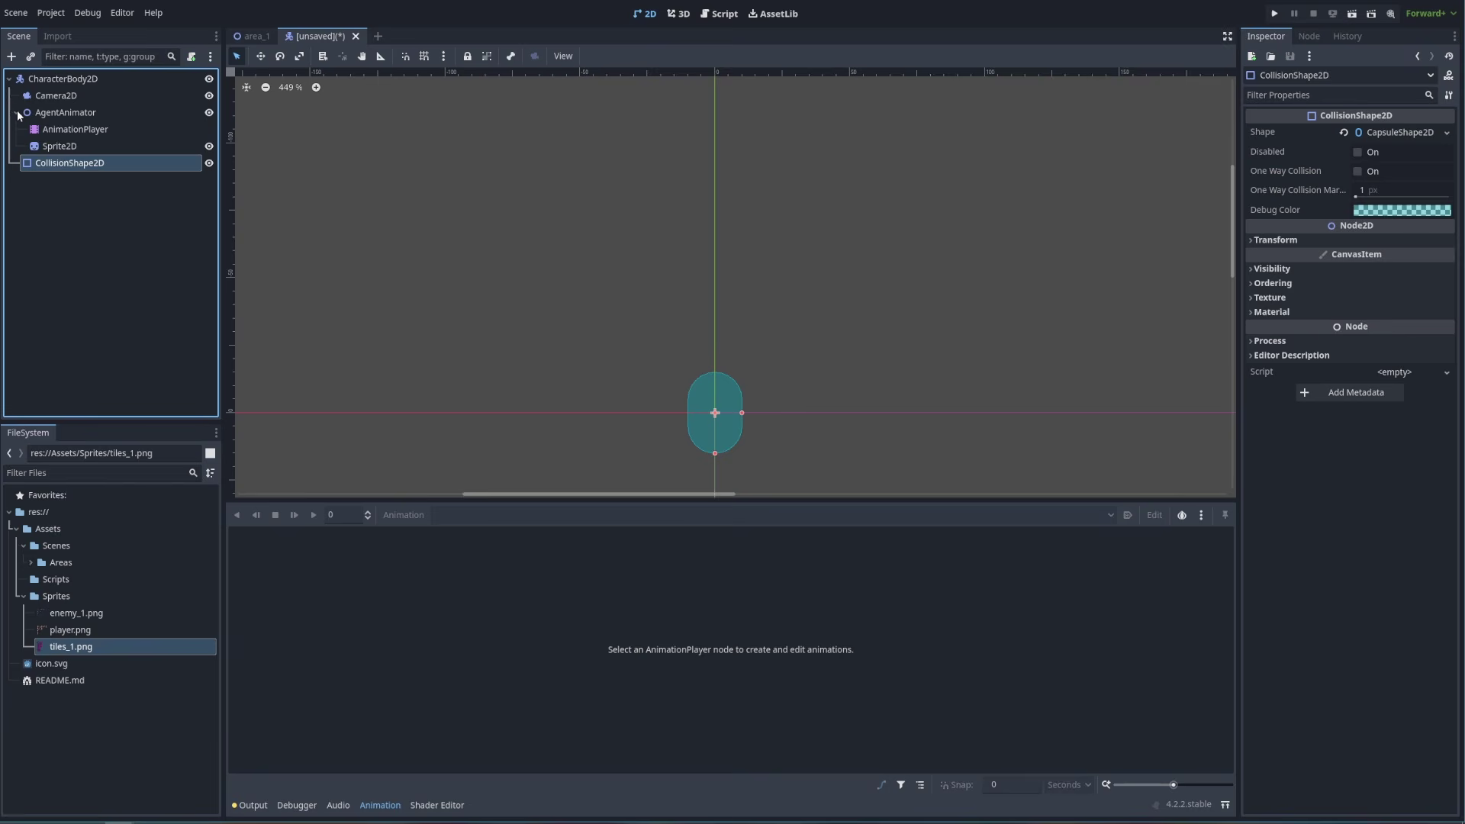
Load Assets/Sprites/player.png as the texture of the Sprite2D node
click(64, 149)
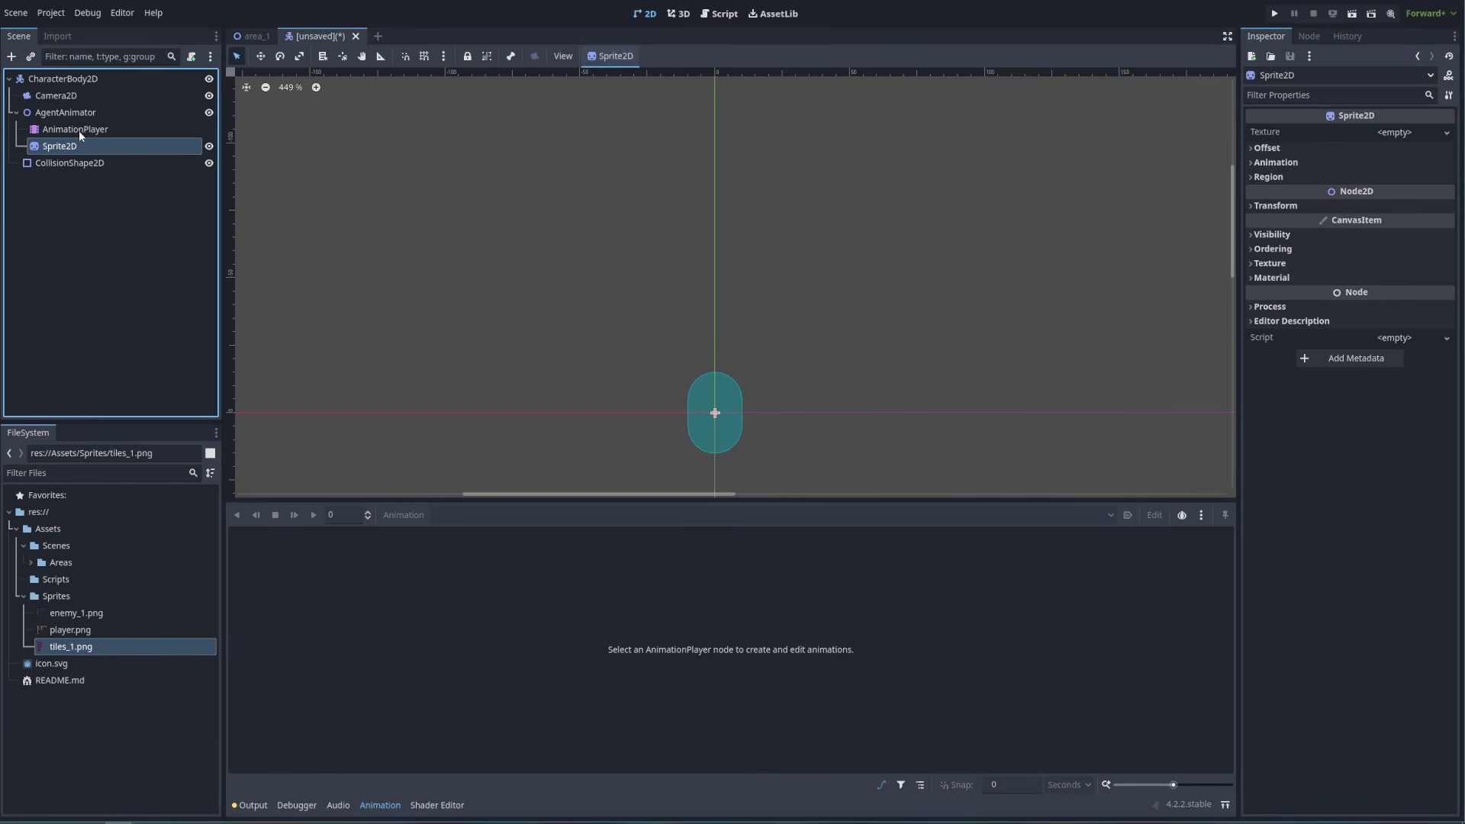
click(1446, 133)
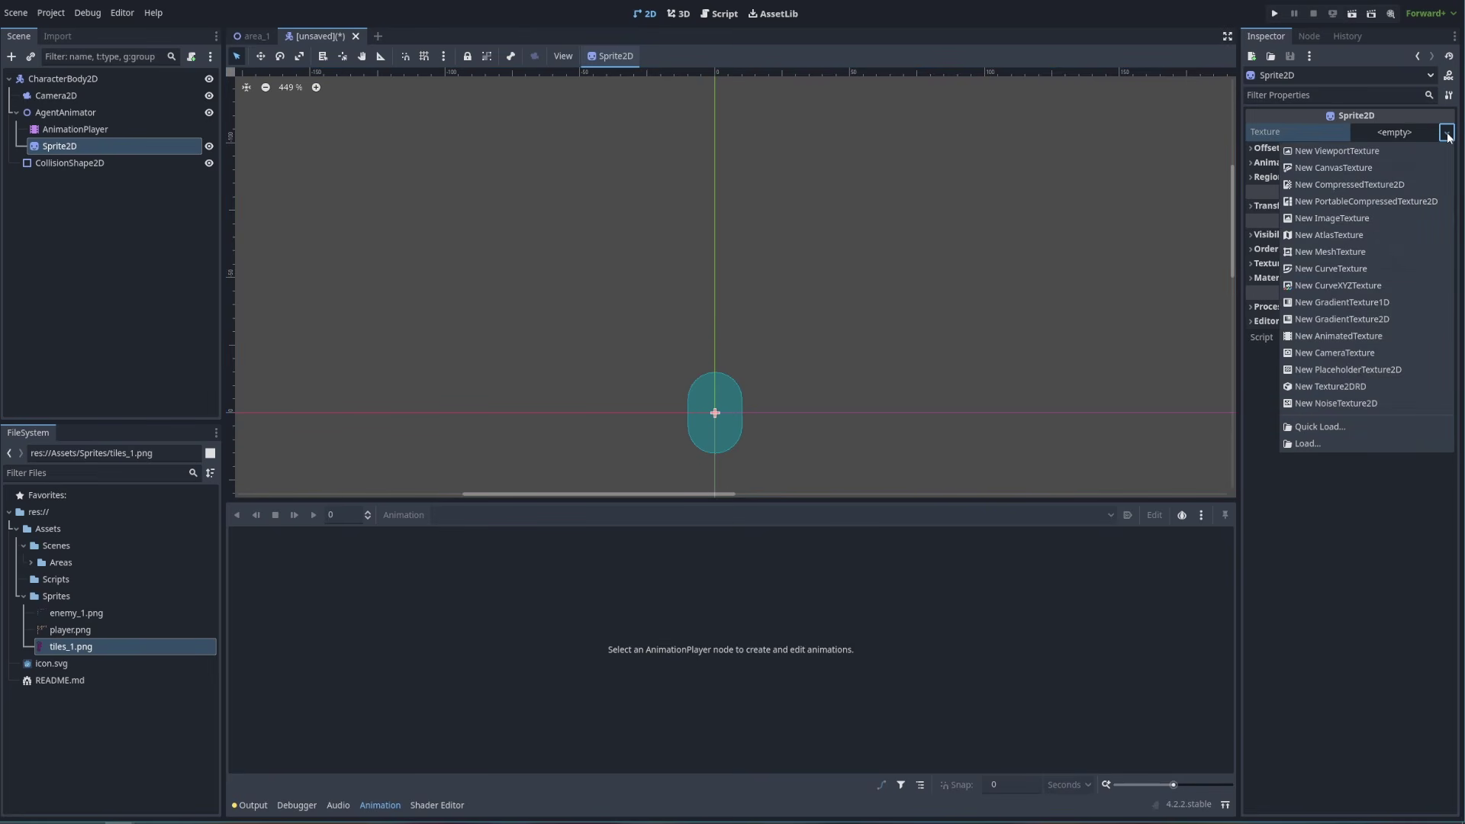
click(1326, 428)
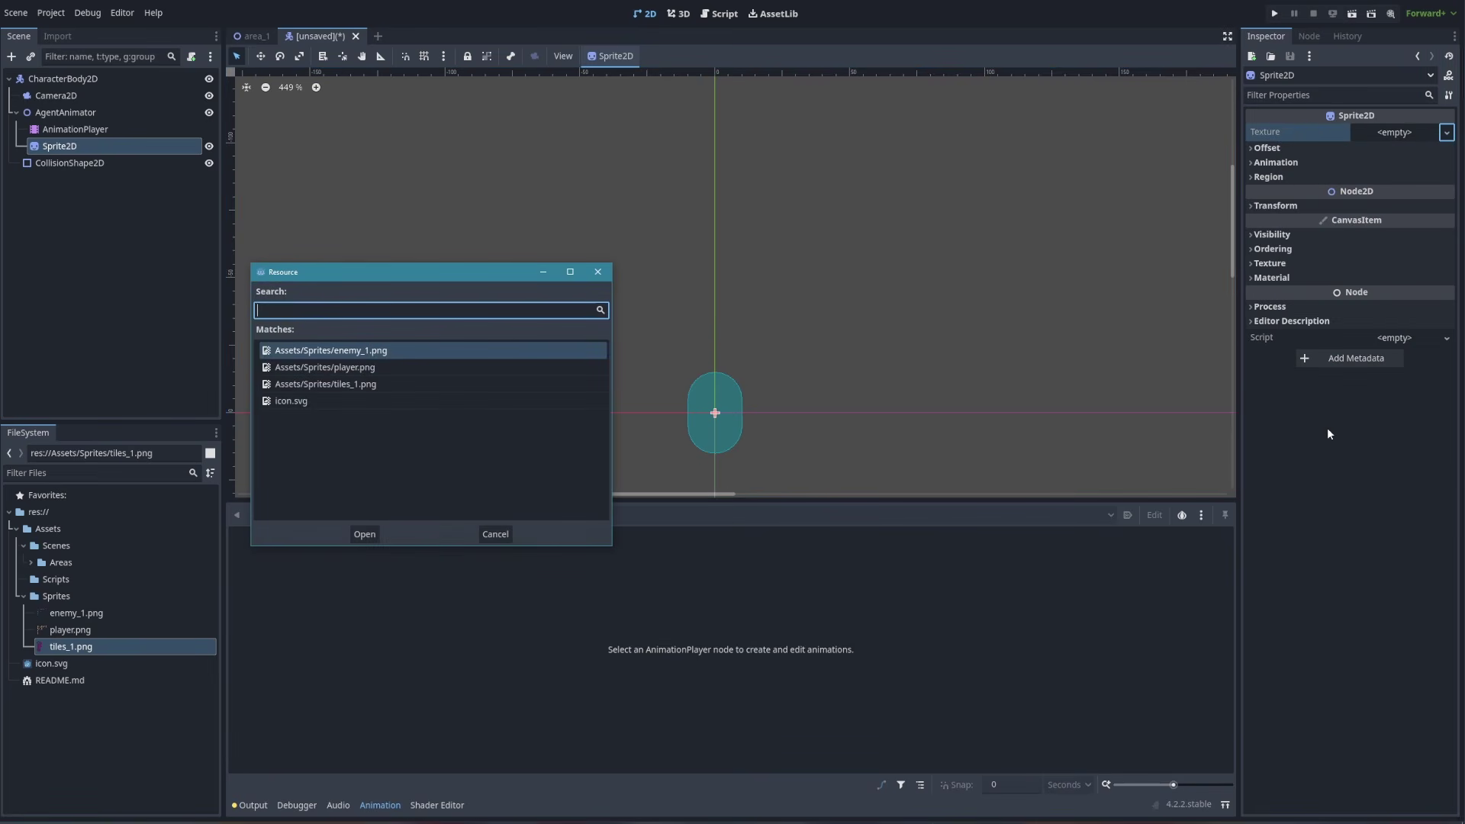
click(355, 368)
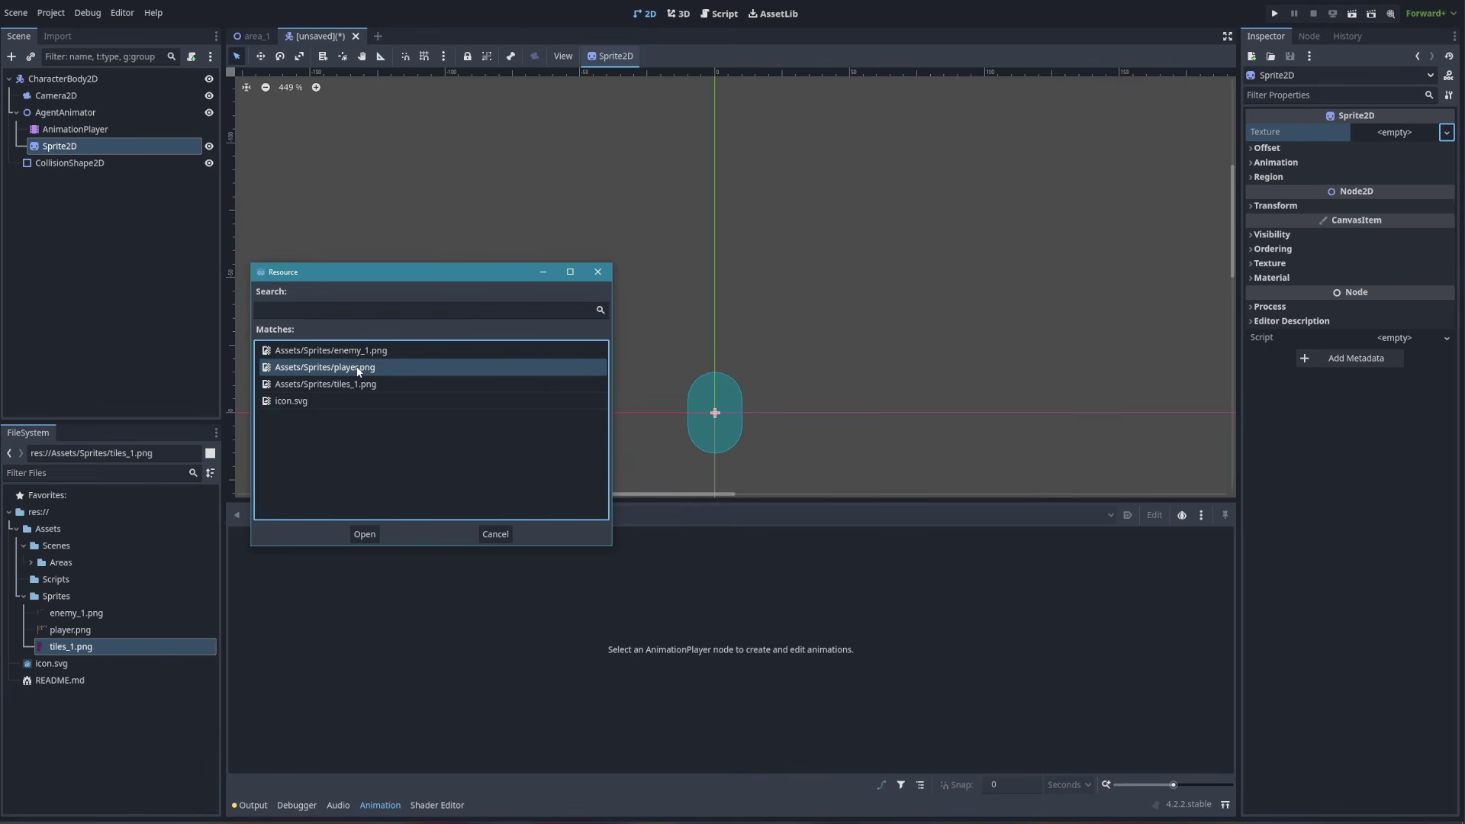
click(365, 533)
scroll(918, 307, up, 4)
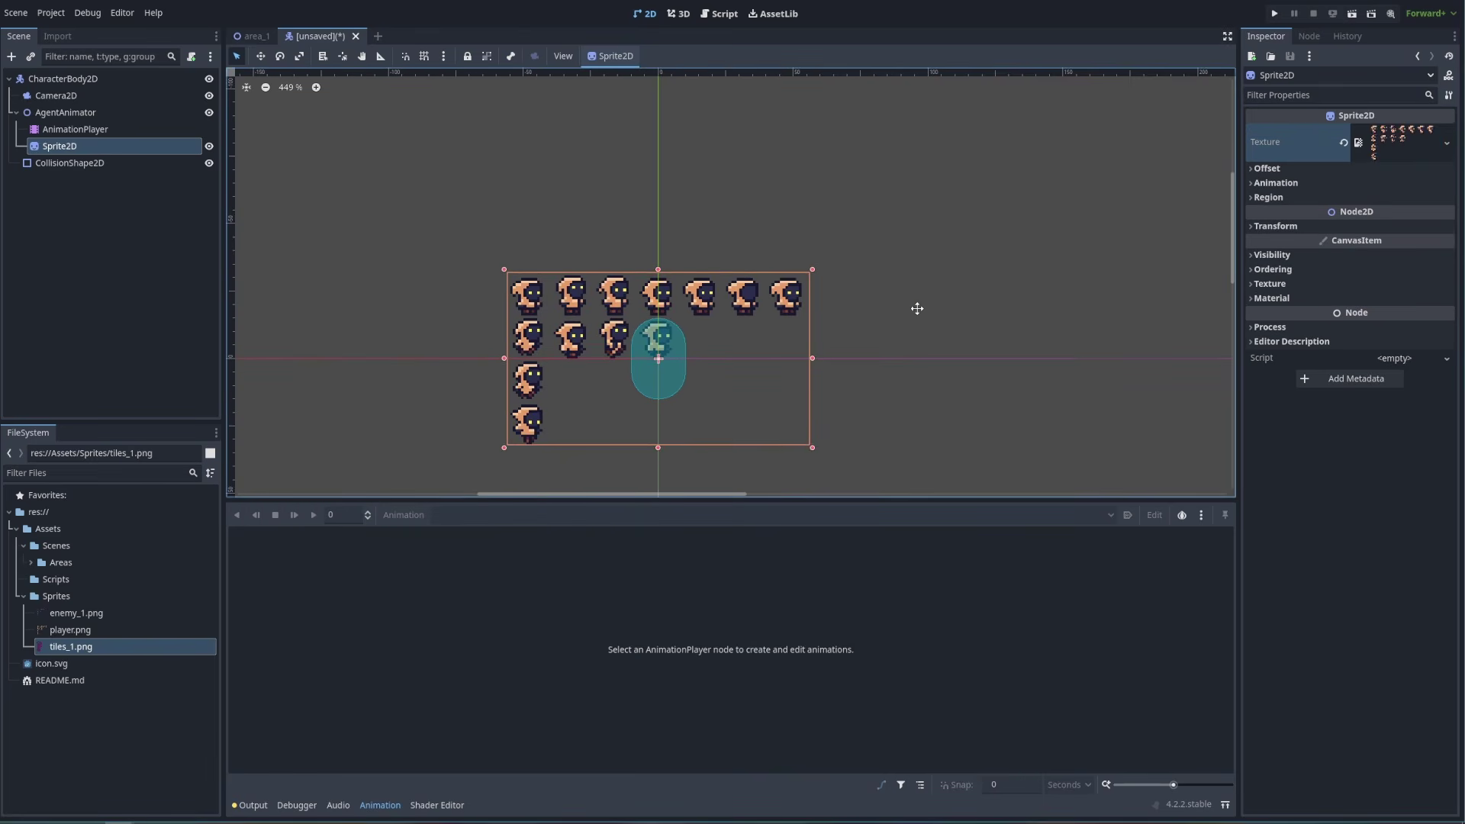
middle_drag(871, 322, 970, 329)
scroll(949, 342, up, 2)
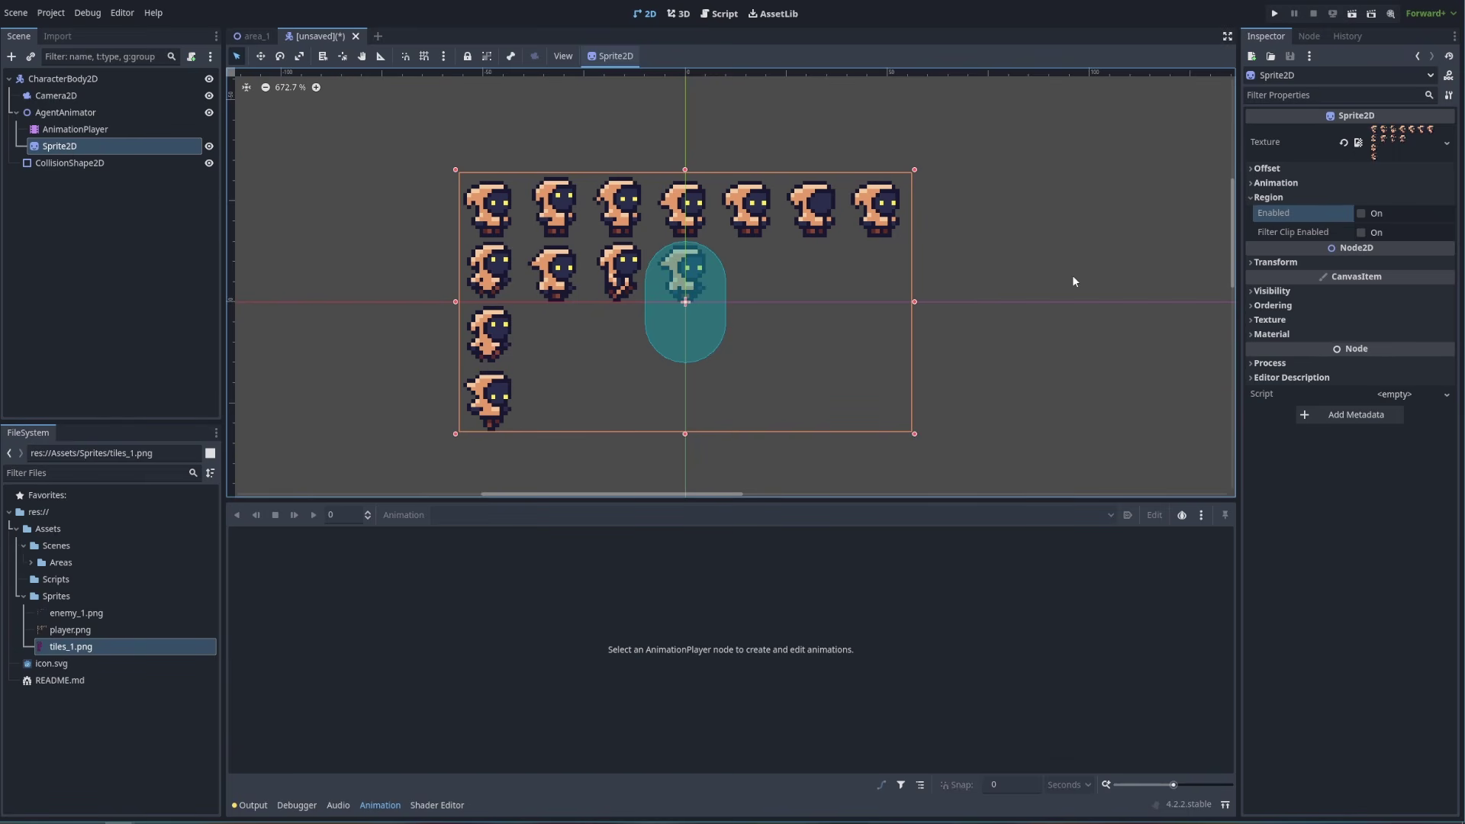
Enable the Sprite2D's texture region and set its rect to a width of 16 and a height of 16
click(1265, 200)
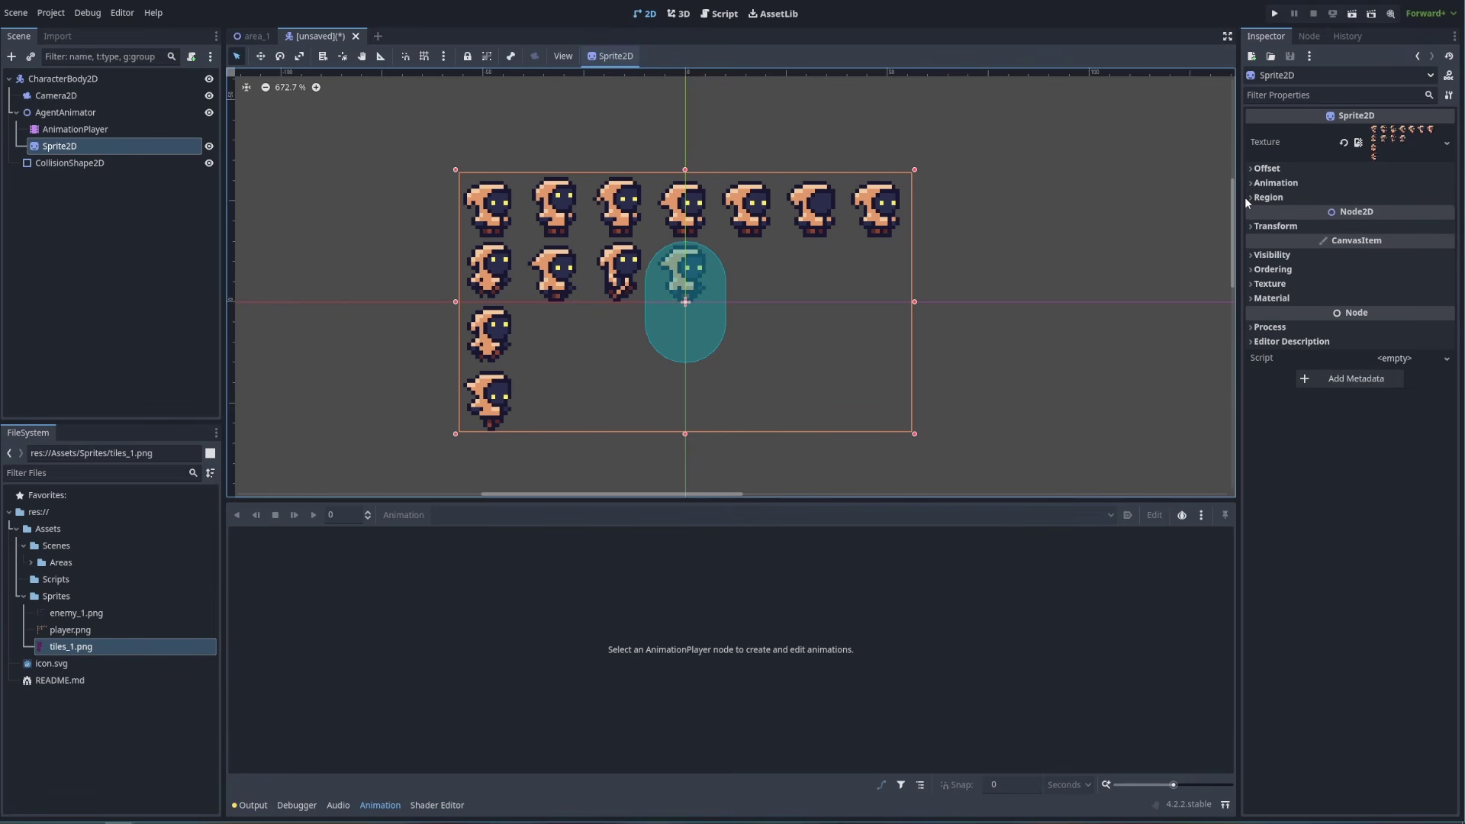
click(1251, 196)
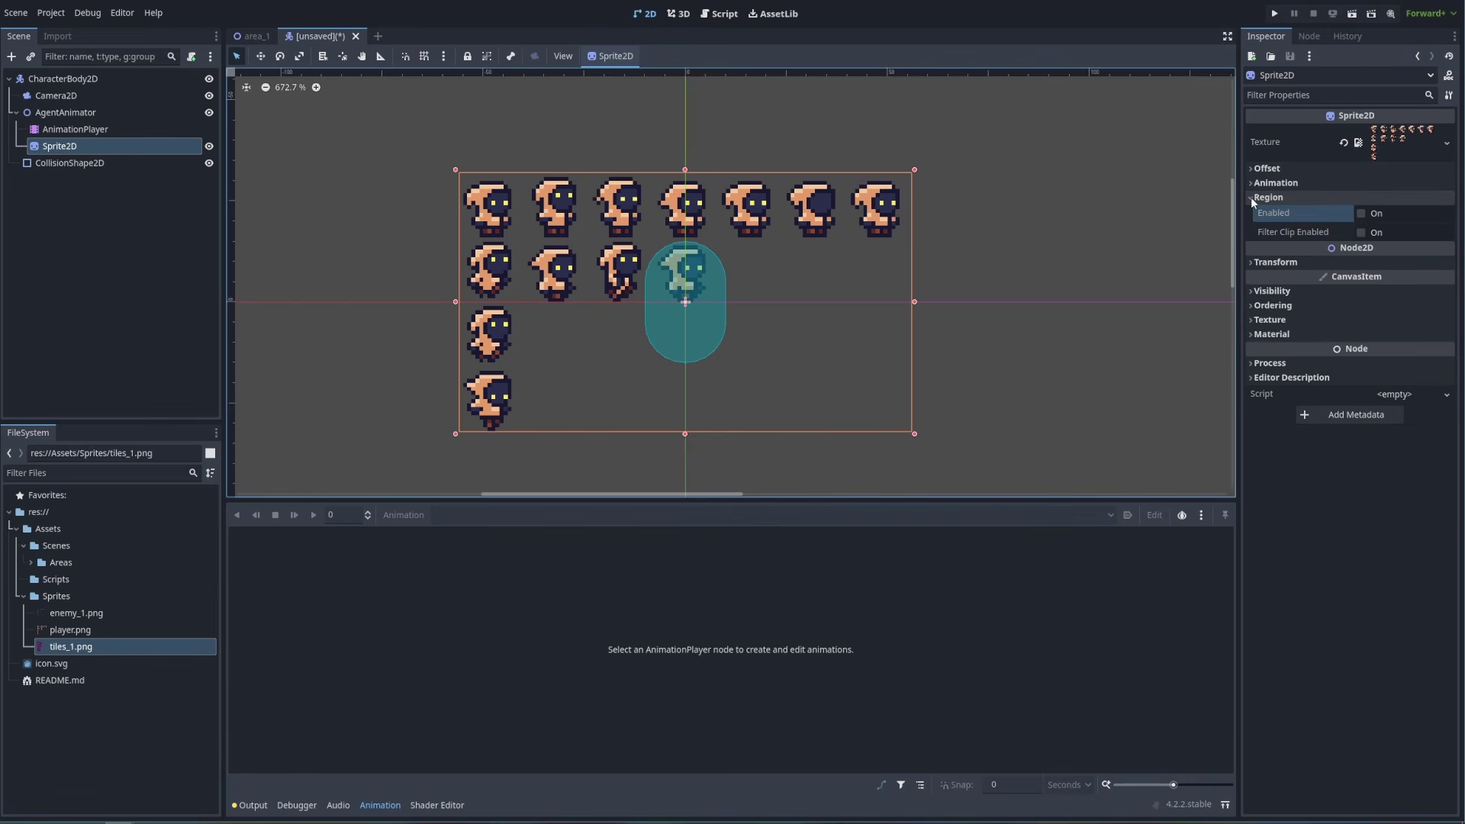
click(1361, 215)
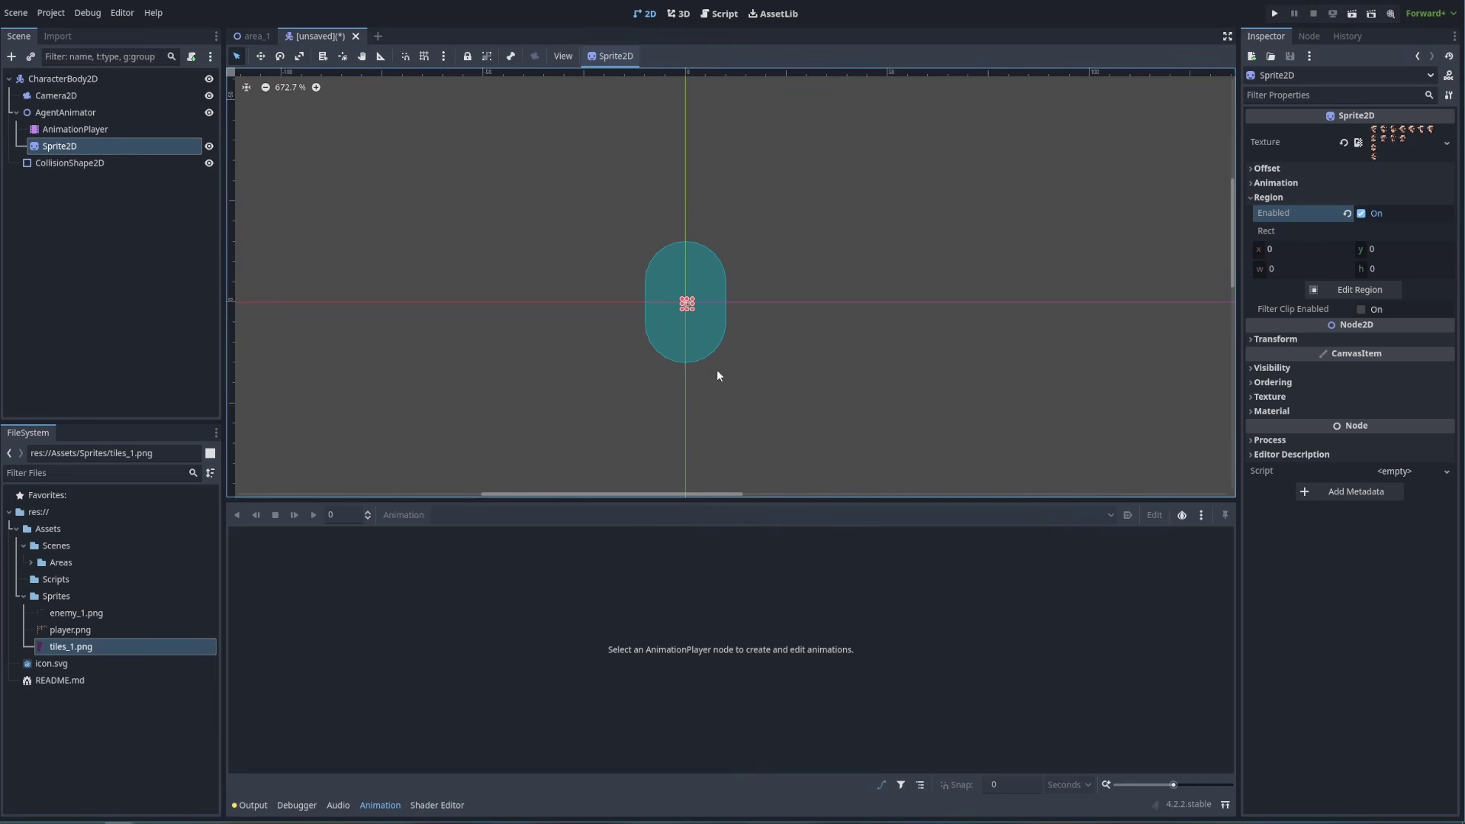
scroll(822, 301, up, 2)
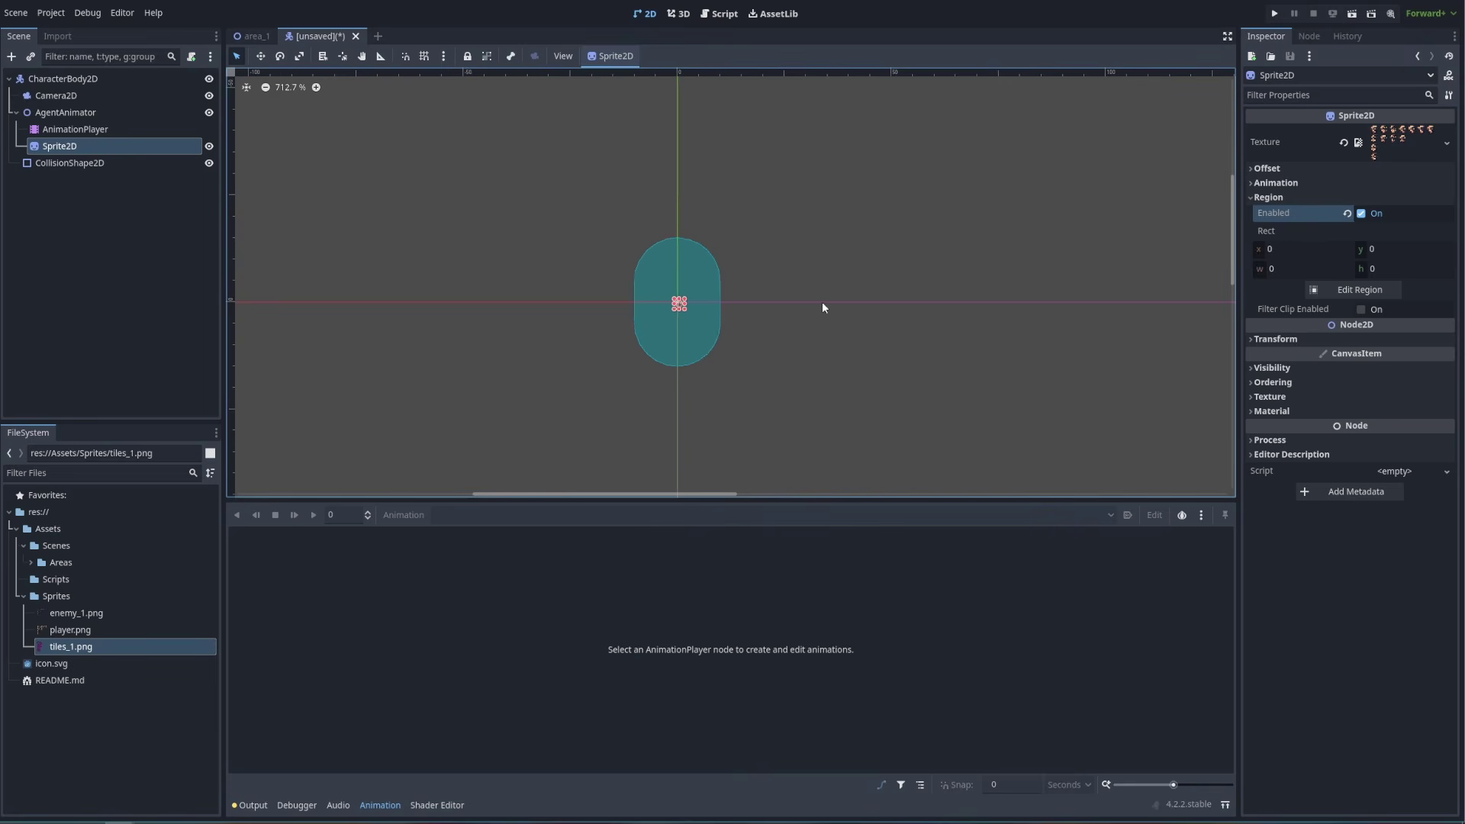
click(1278, 271)
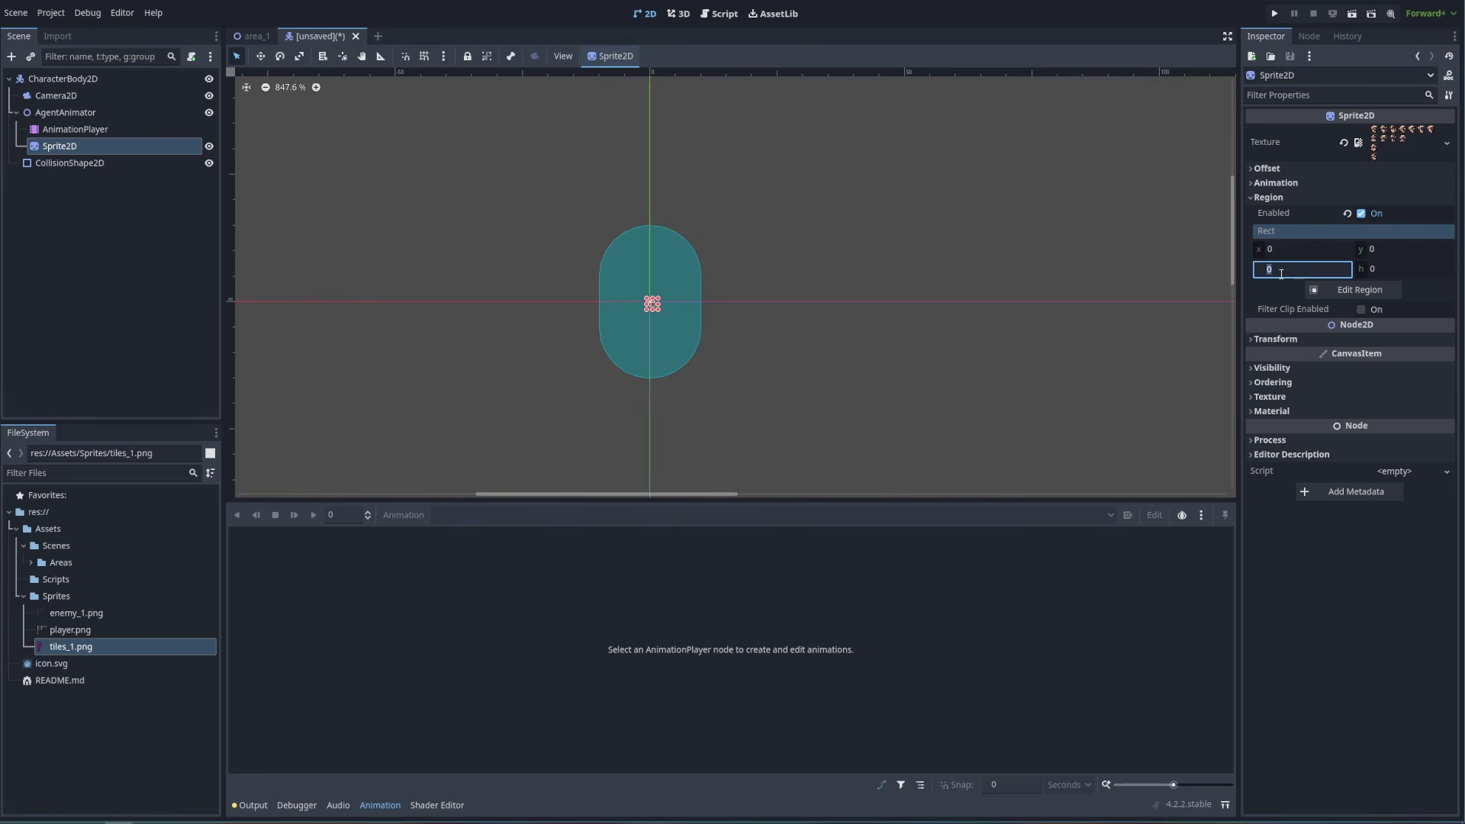
text(16)
key(Tab)
text(16)
key(Return)
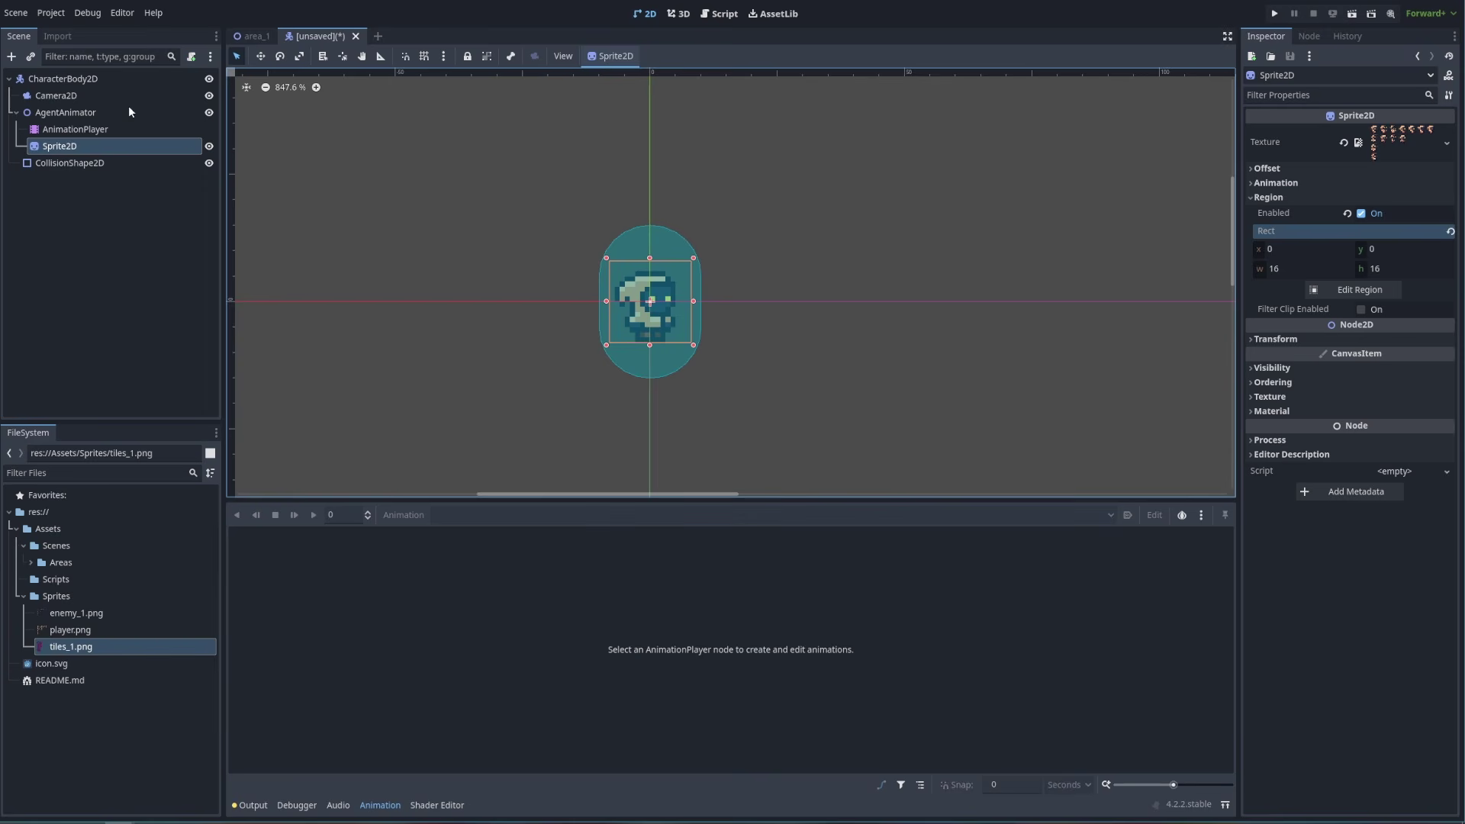
Rename the CharacterBody2D root node as Player
click(61, 79)
click(78, 79)
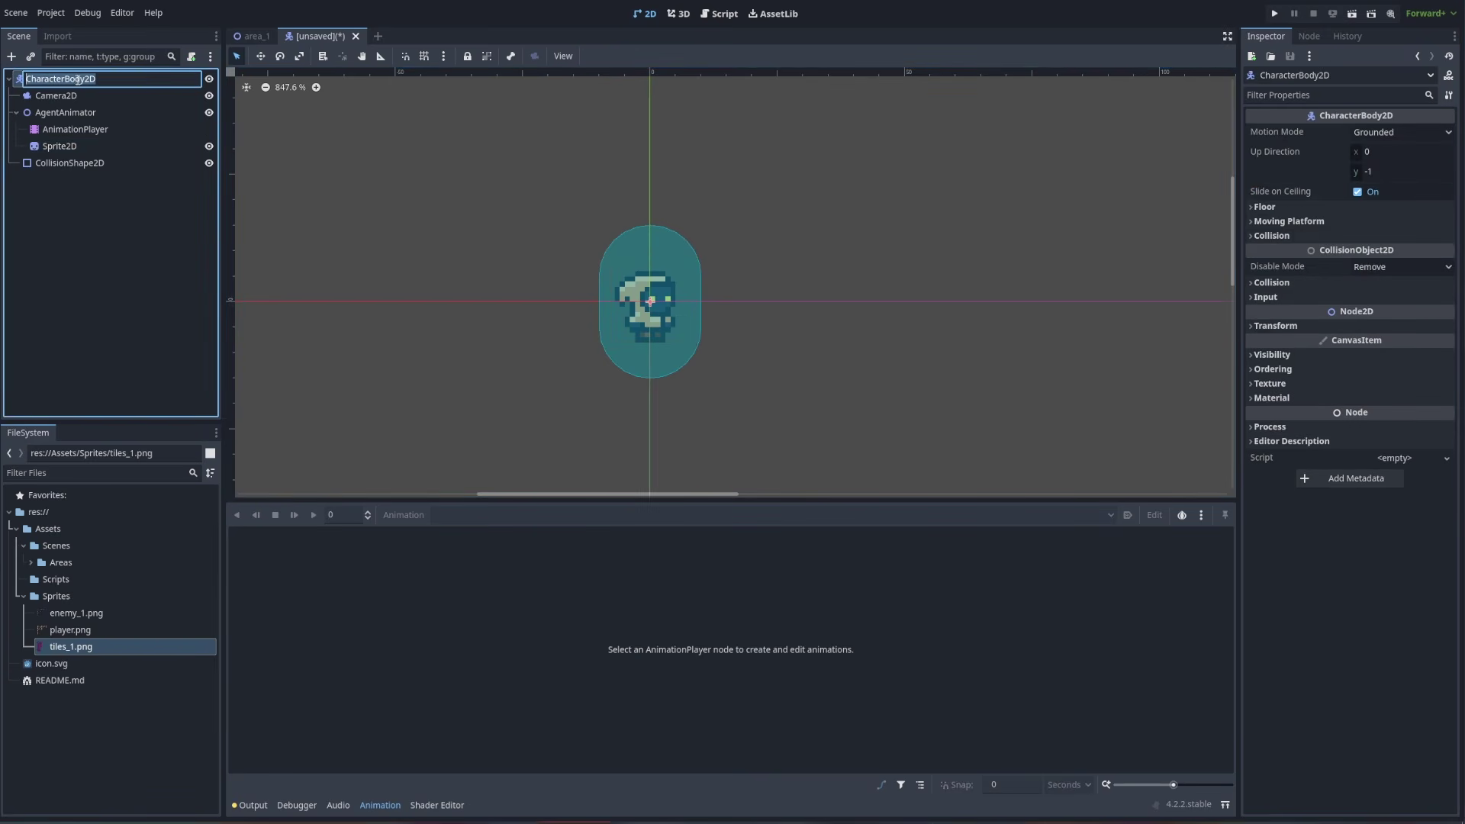
text(Player)
key(Return)
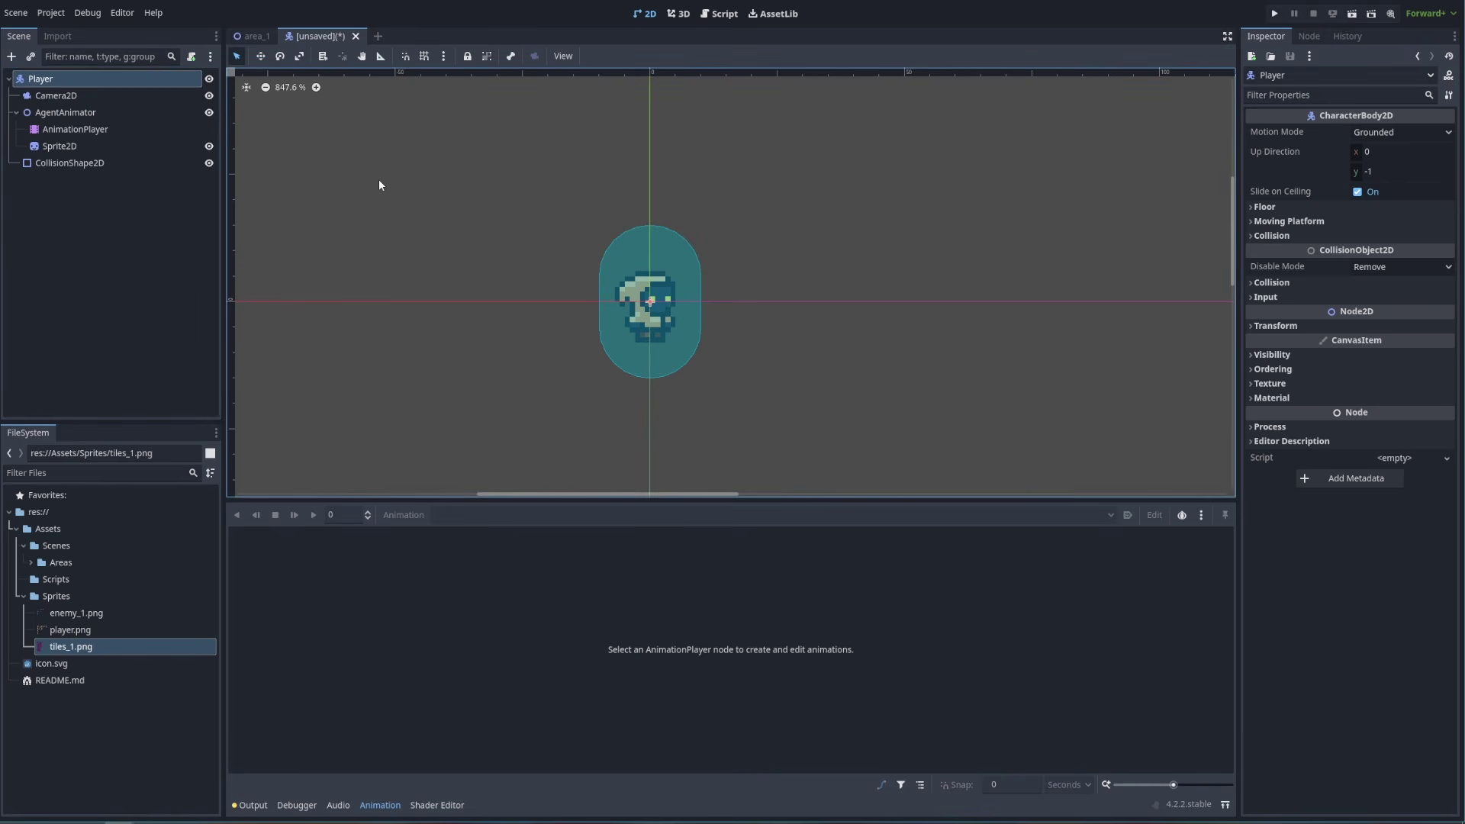
Save the scene as player.tscn in res://Assets/Scenes, adding the Scenes folder to the favorites
key(ctrl+s)
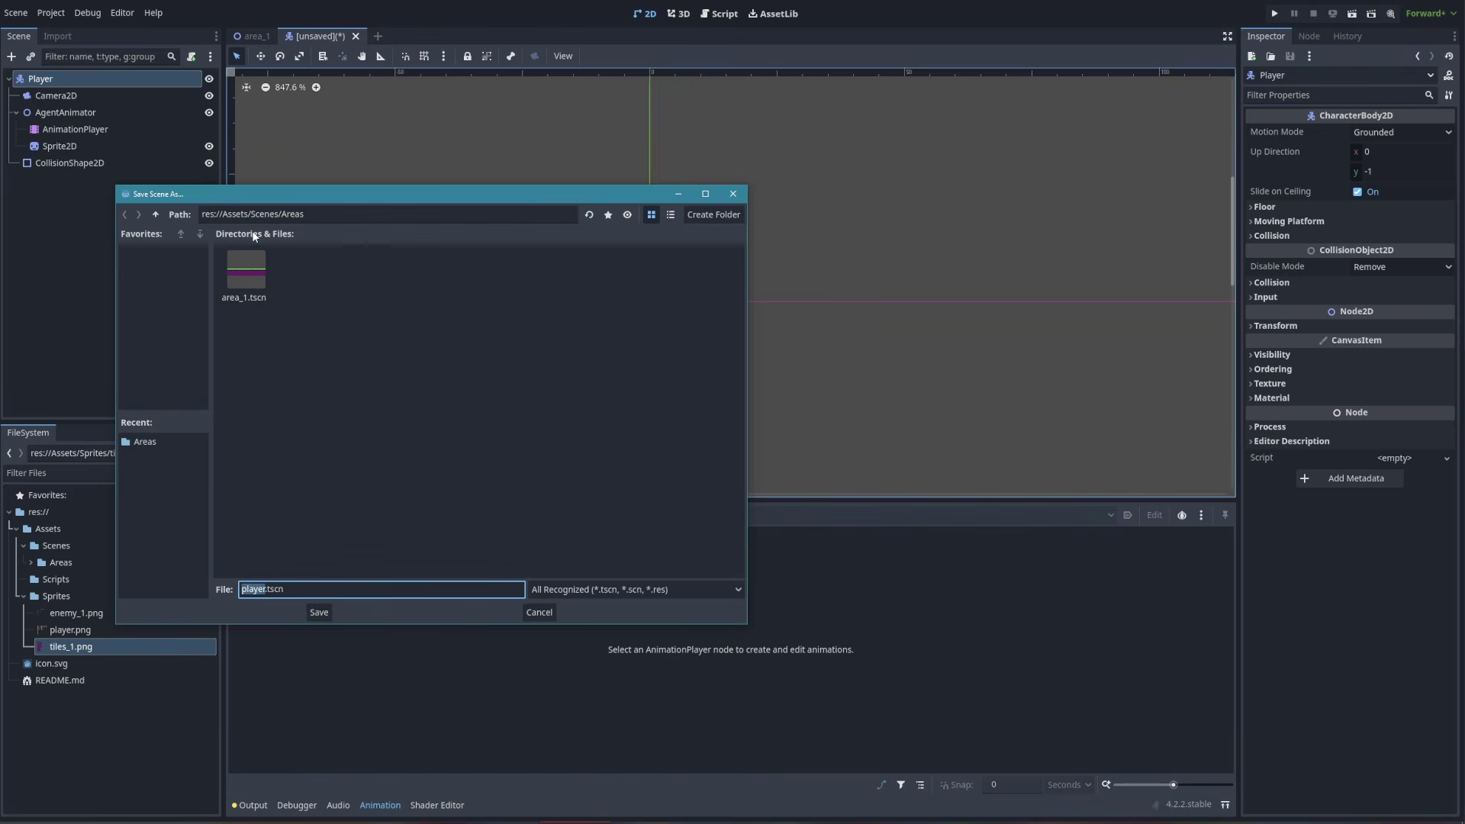
click(155, 214)
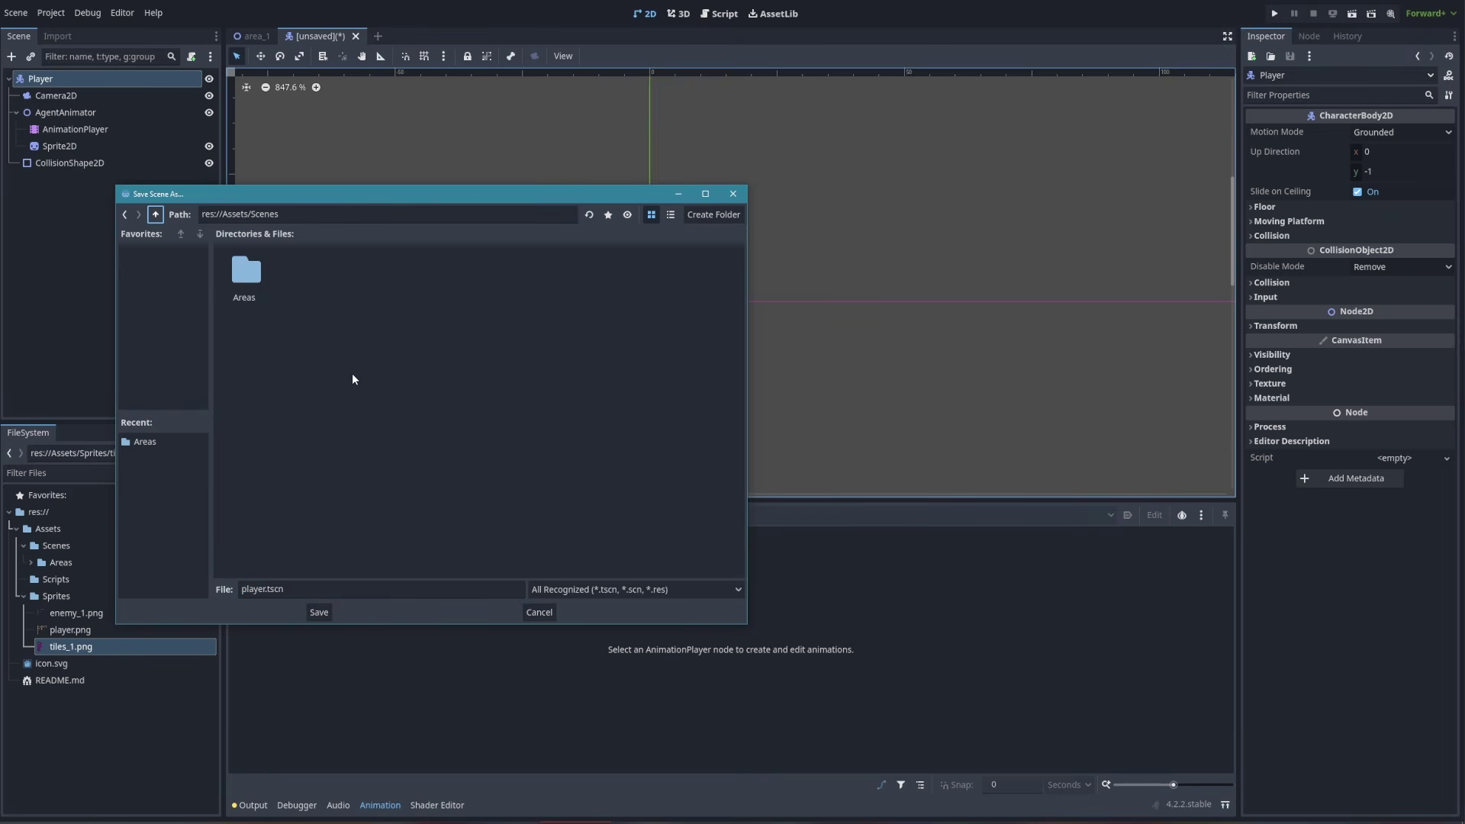
click(609, 215)
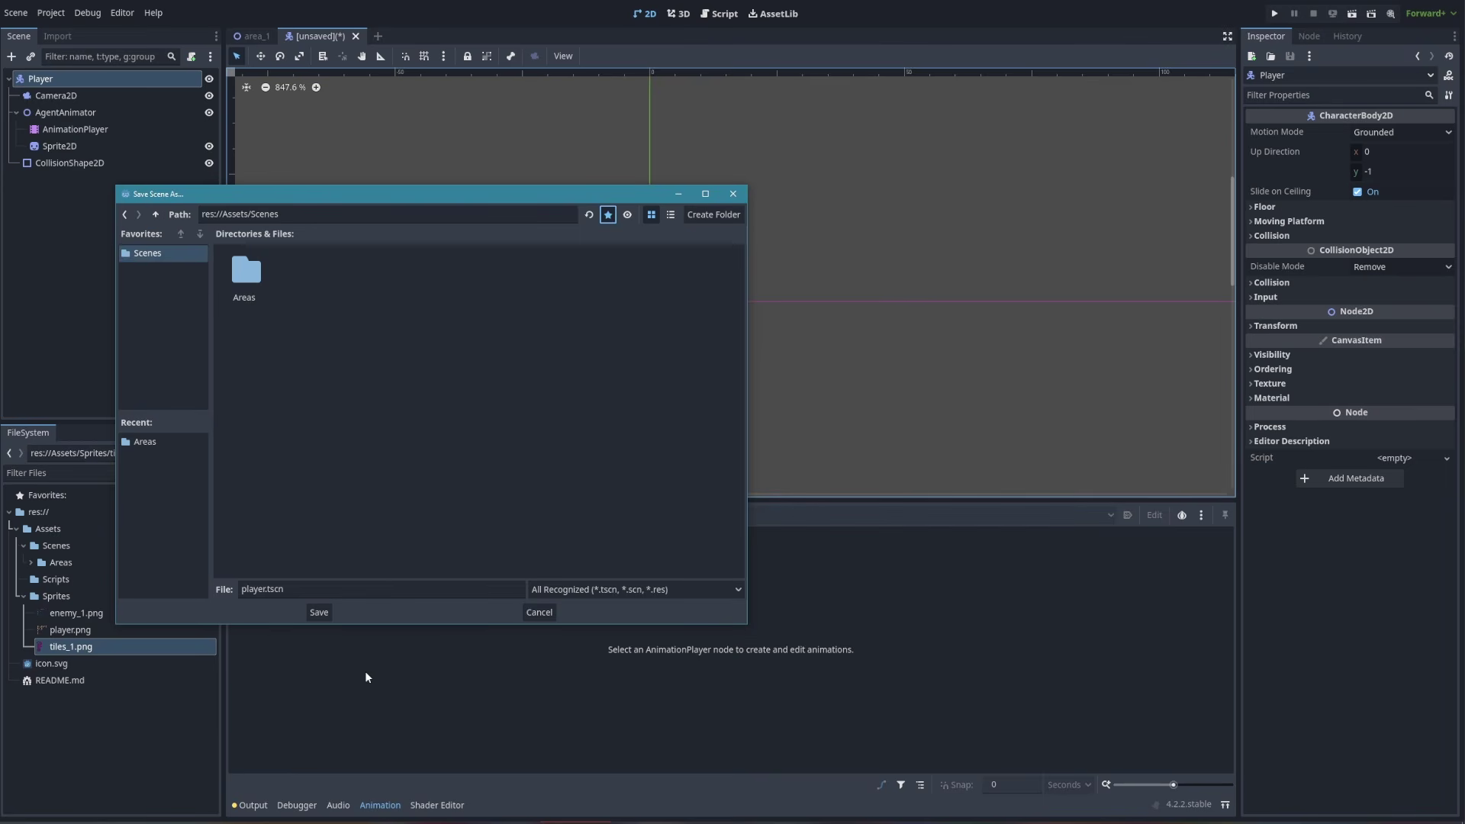
click(318, 612)
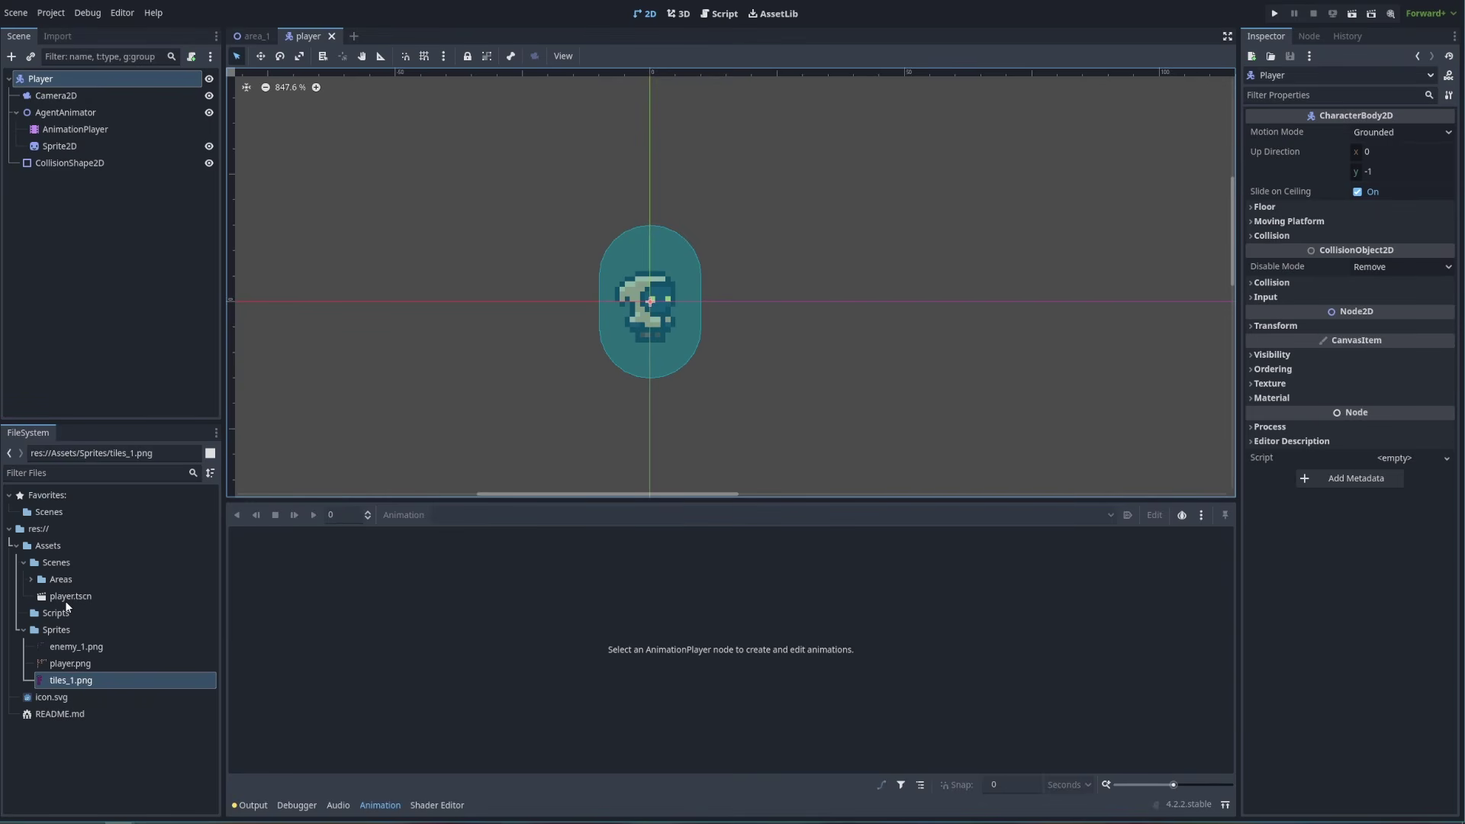
click(30, 580)
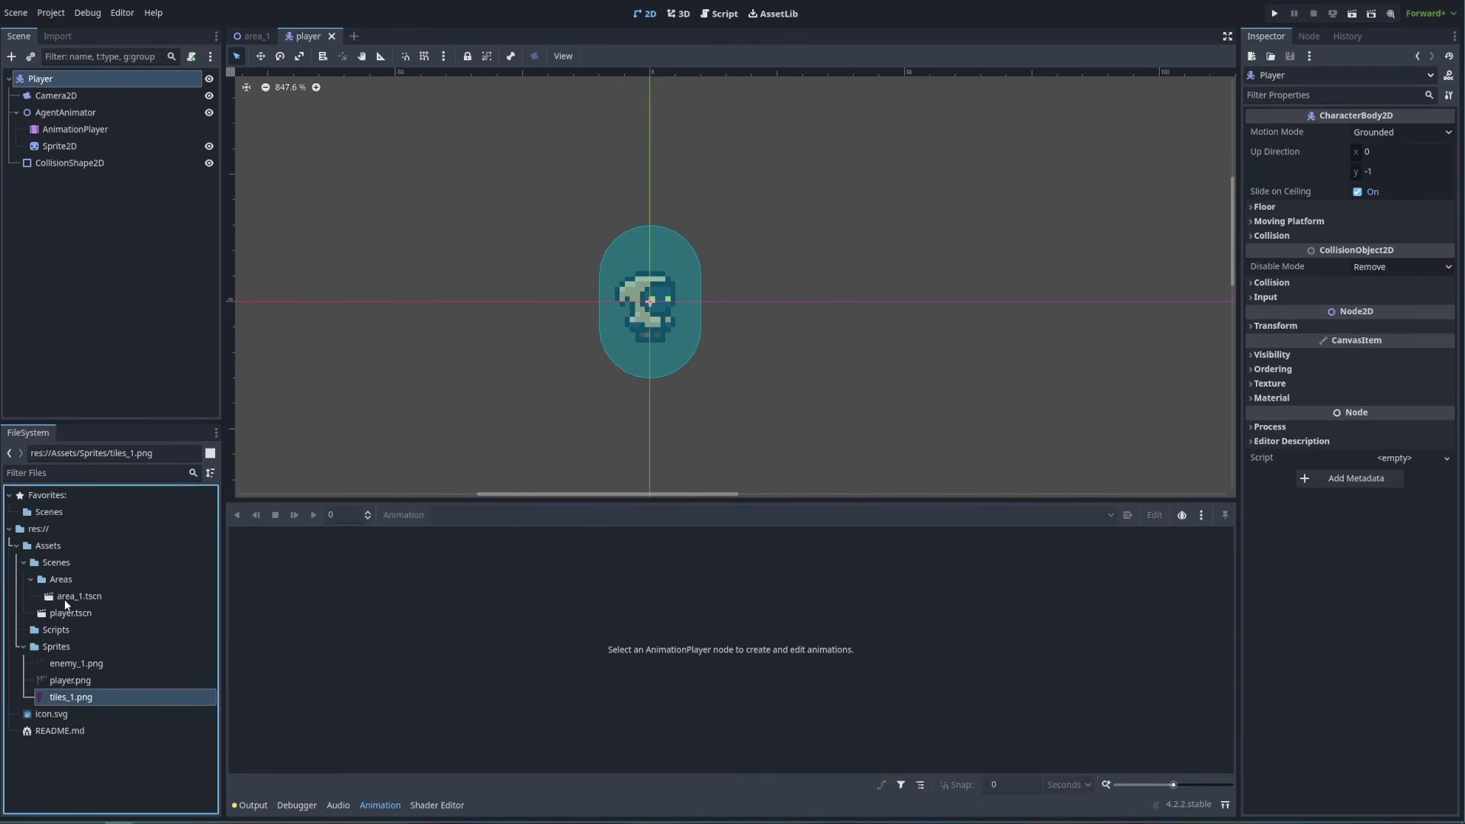
click(29, 578)
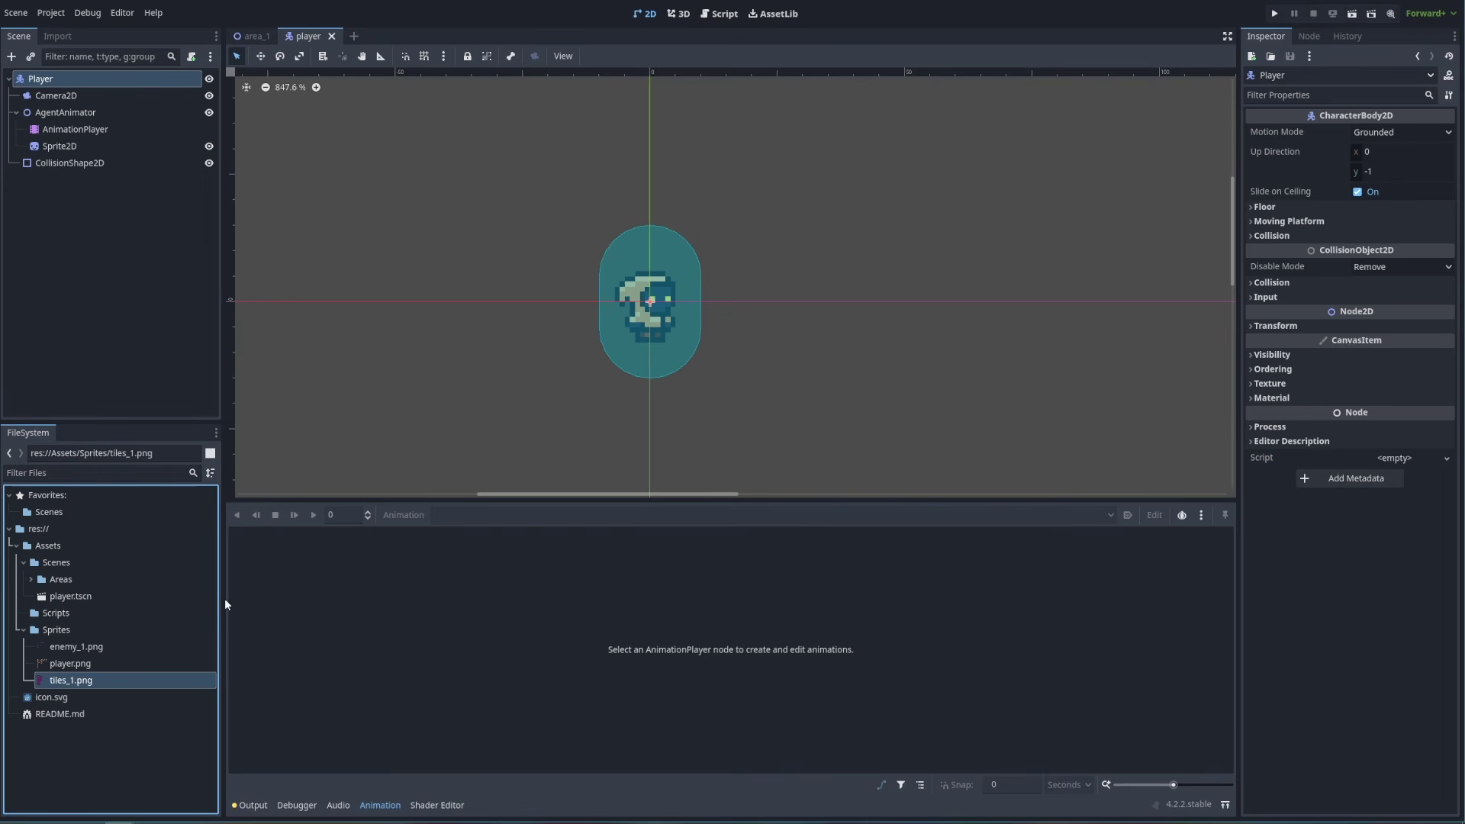
Move the Sprite2D straight up to a y position of -8 px so its feet rest on the origin line
middle_drag(535, 354, 533, 354)
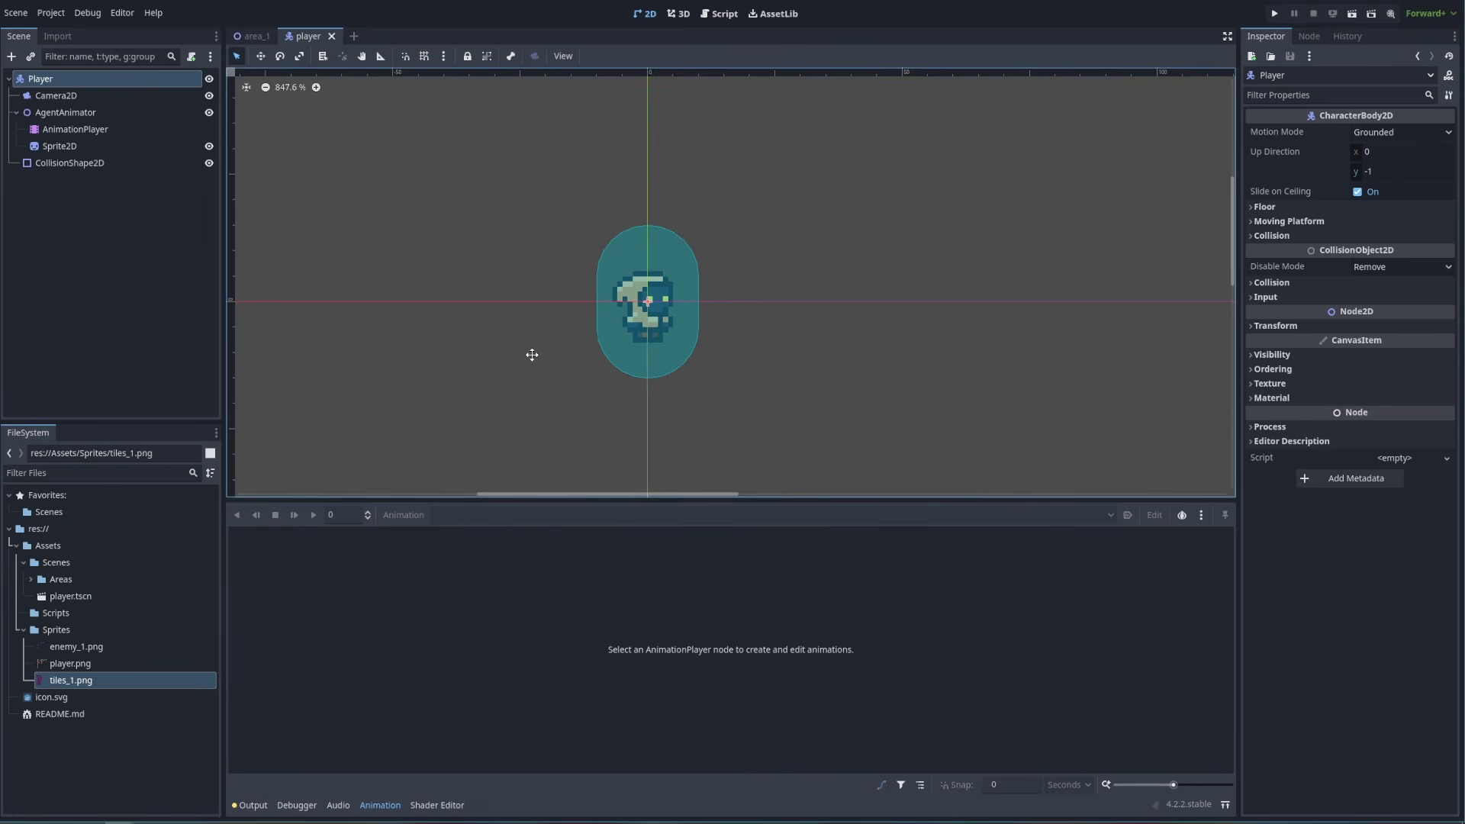
middle_drag(533, 354, 506, 382)
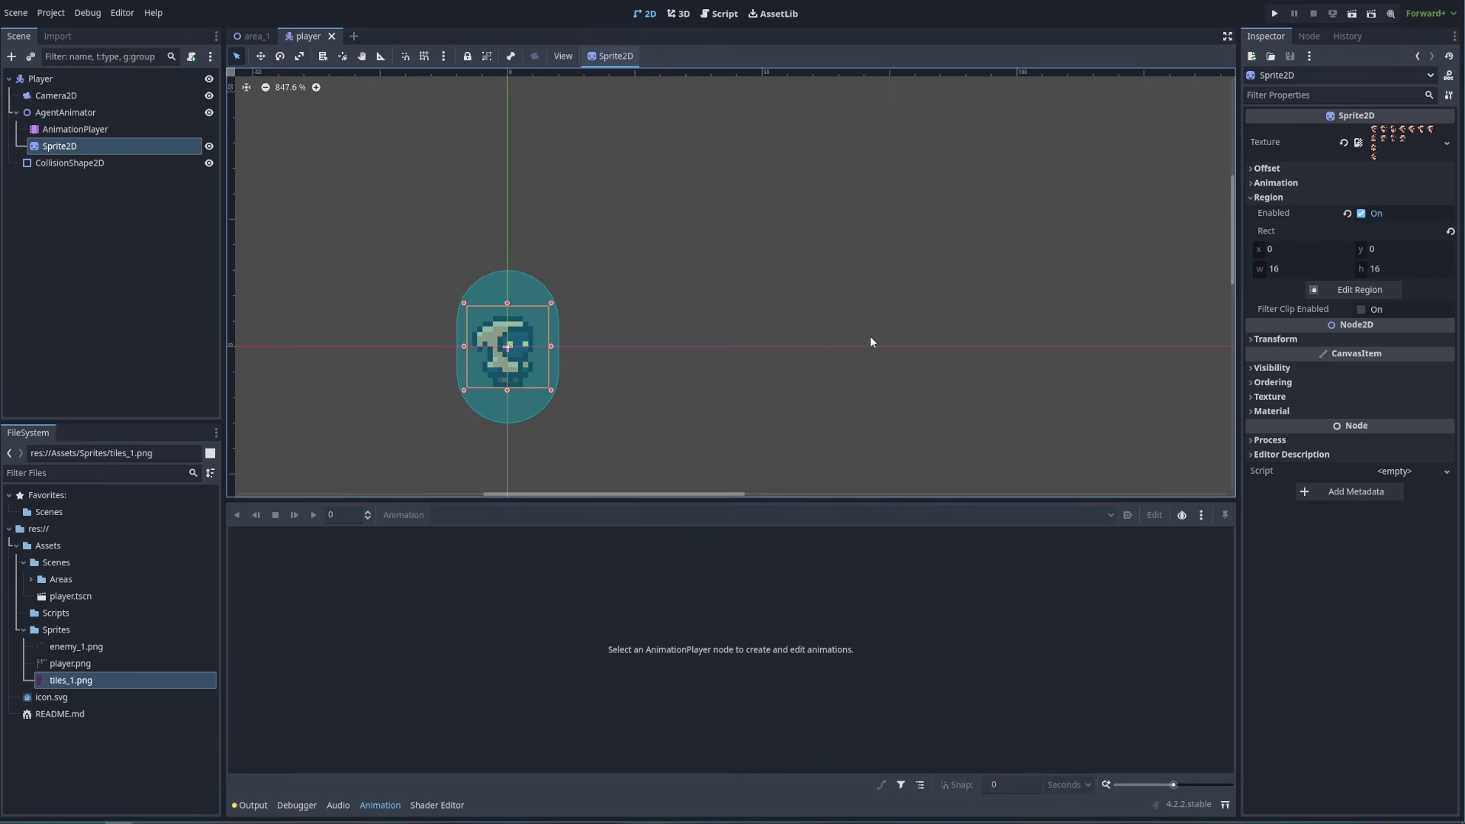
click(1273, 338)
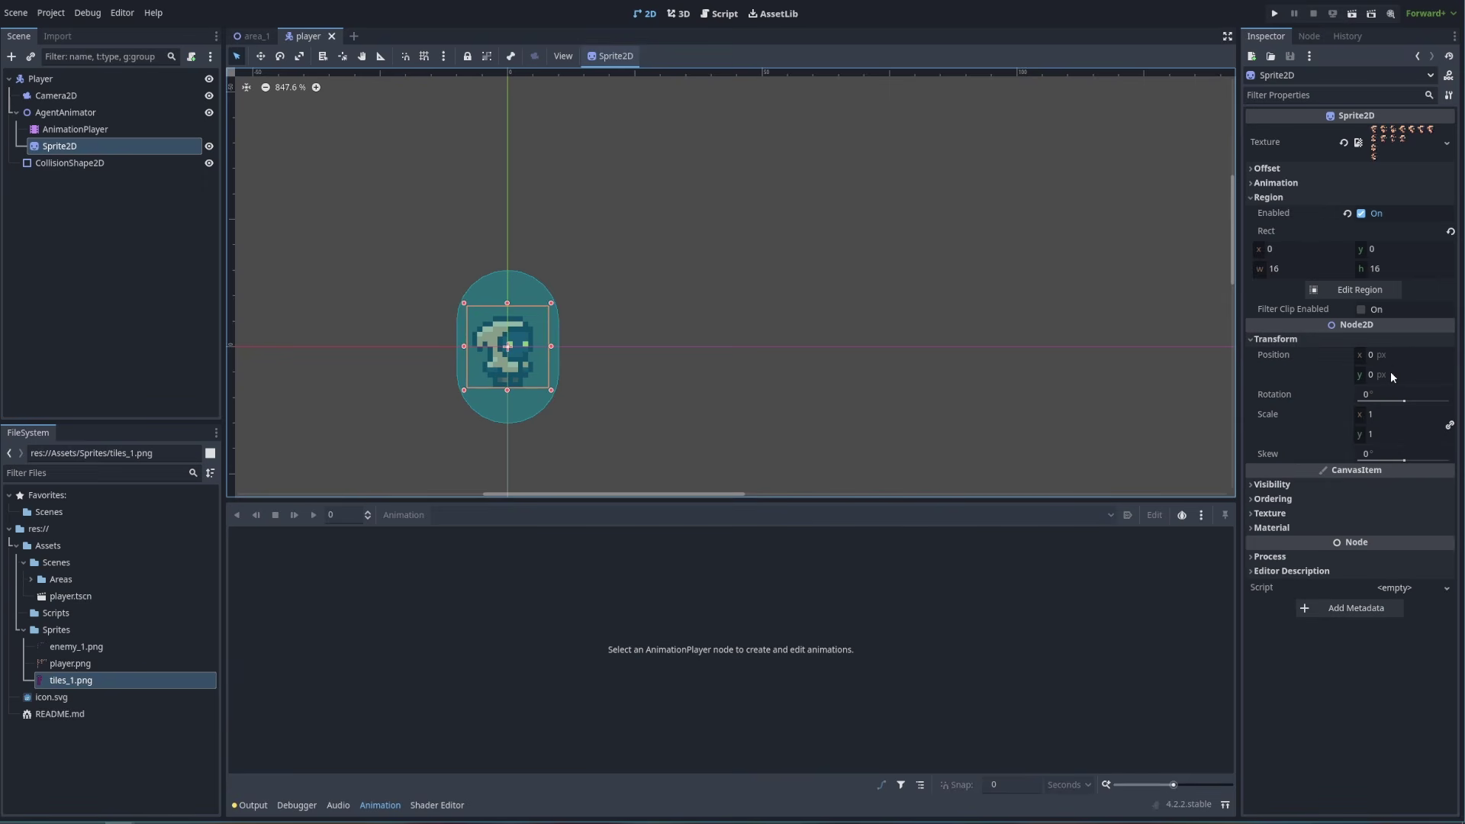
key(w)
drag(507, 369, 508, 329)
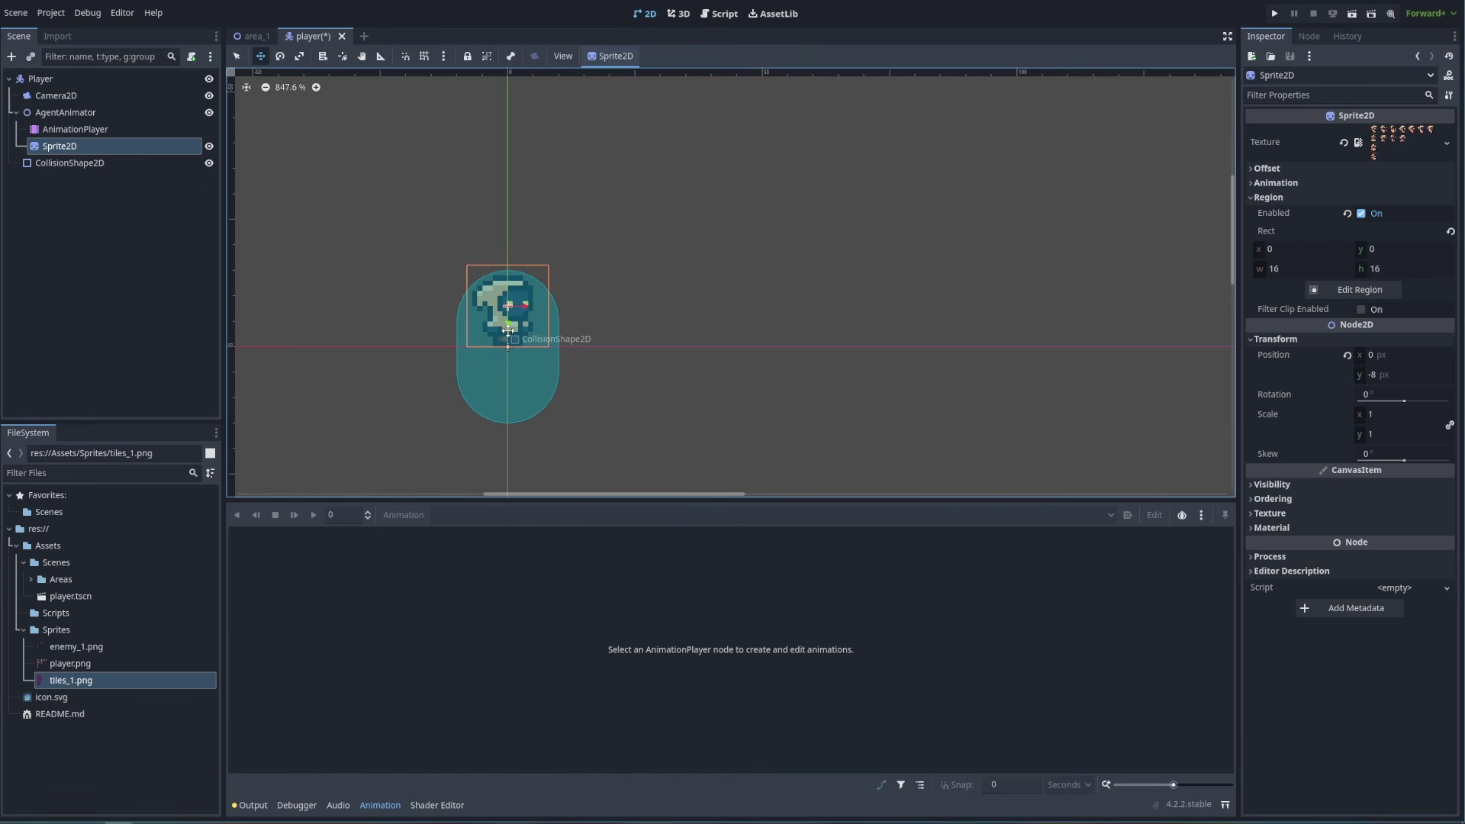
scroll(599, 305, up, 2)
scroll(494, 378, up, 1)
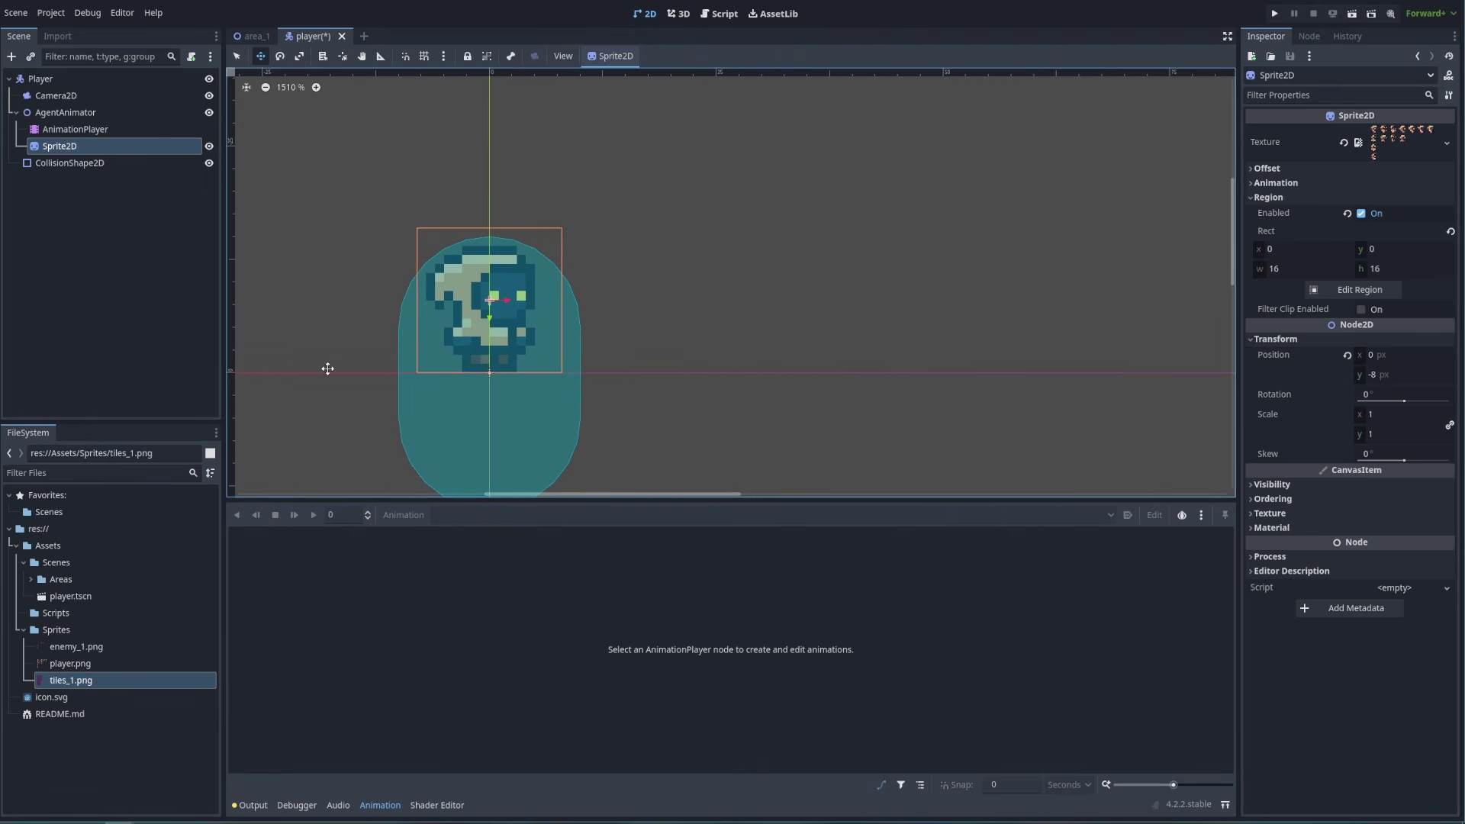
Shrink the CollisionShape2D capsule and move it up to fit the character's body, with its lower end on the origin line
click(73, 162)
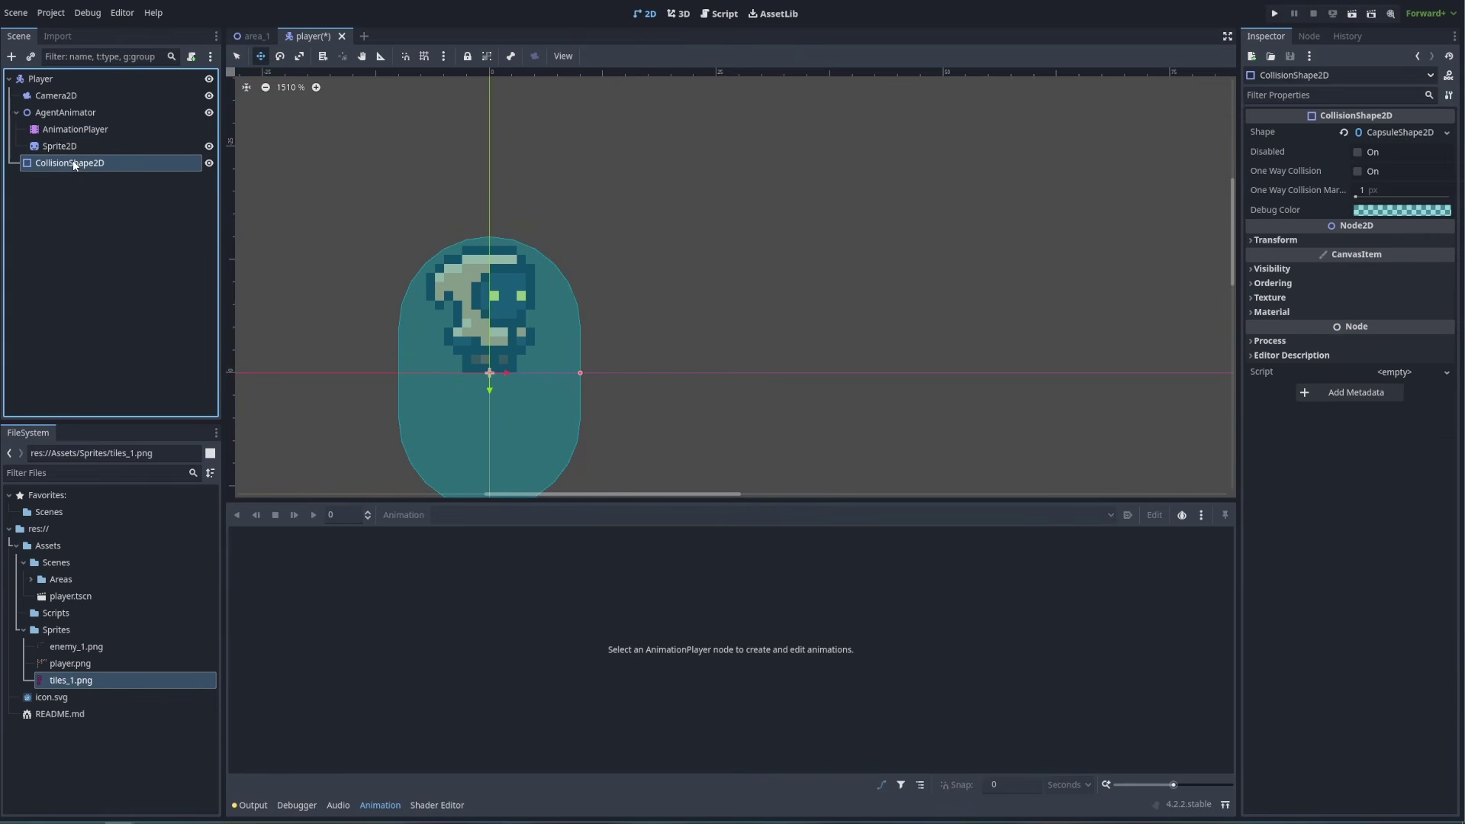
scroll(624, 379, down, 1)
middle_drag(624, 379, 621, 265)
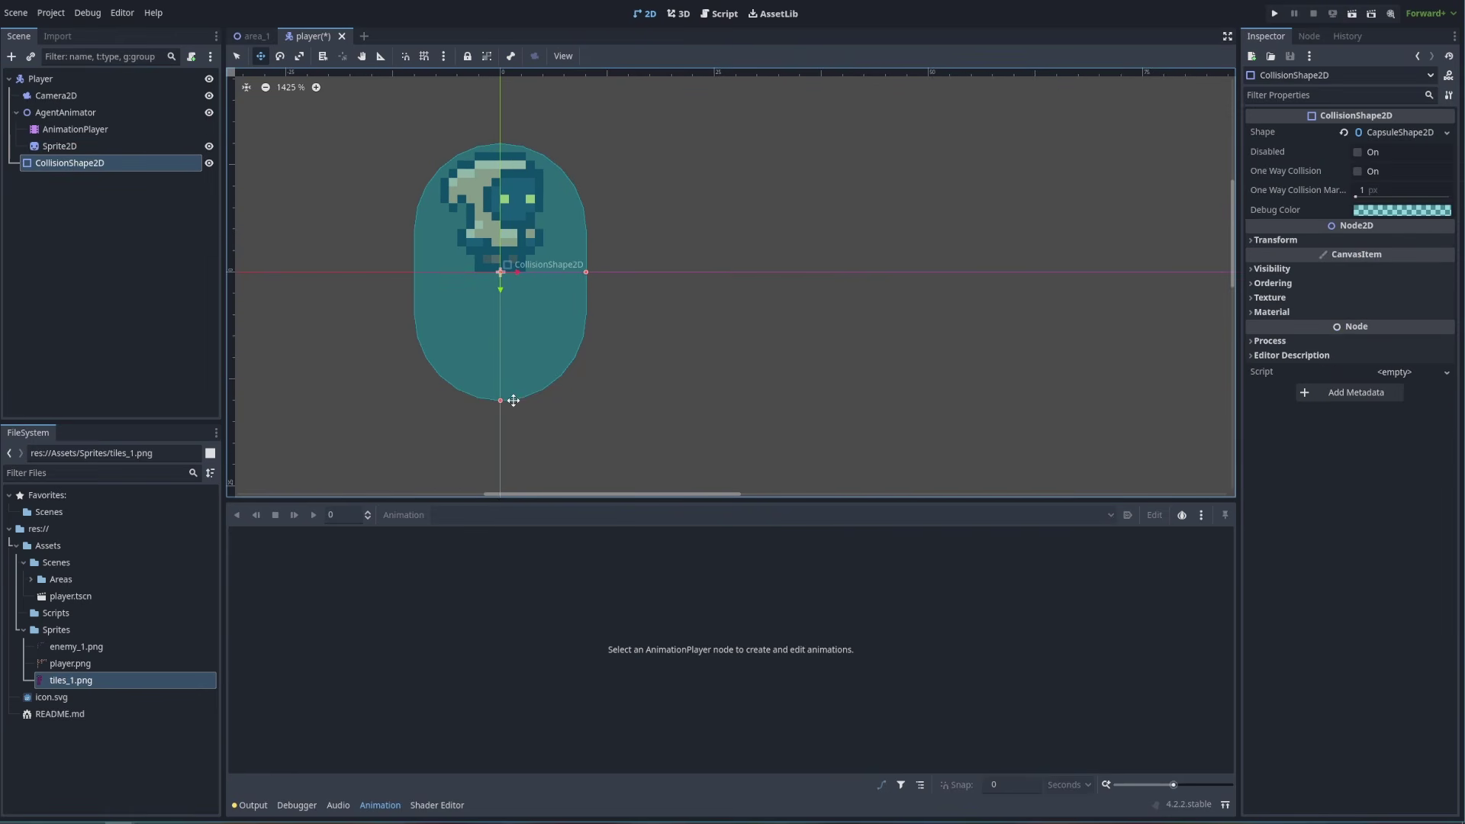
drag(500, 402, 499, 367)
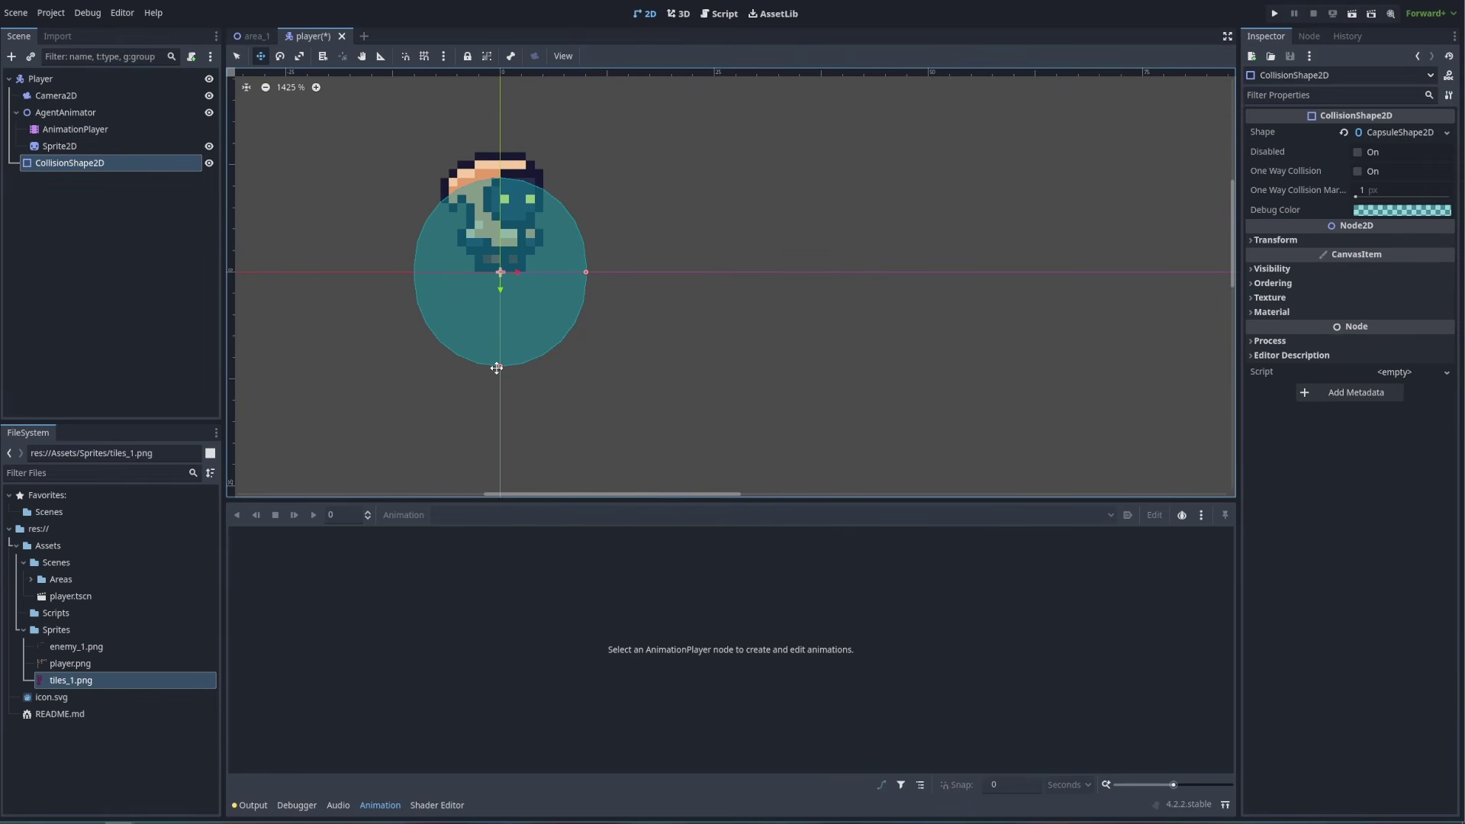
drag(587, 273, 542, 274)
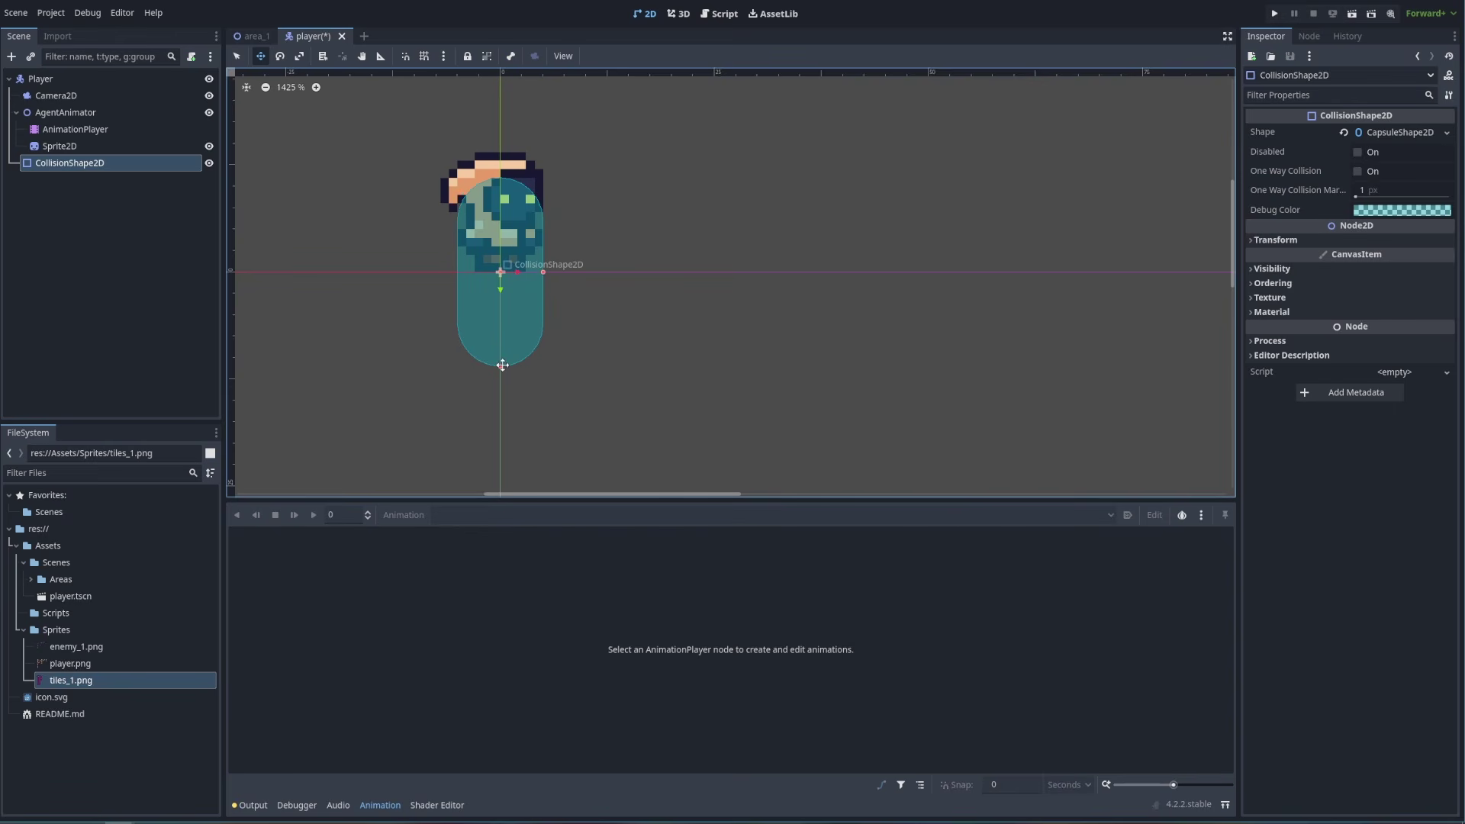
drag(500, 366, 570, 256)
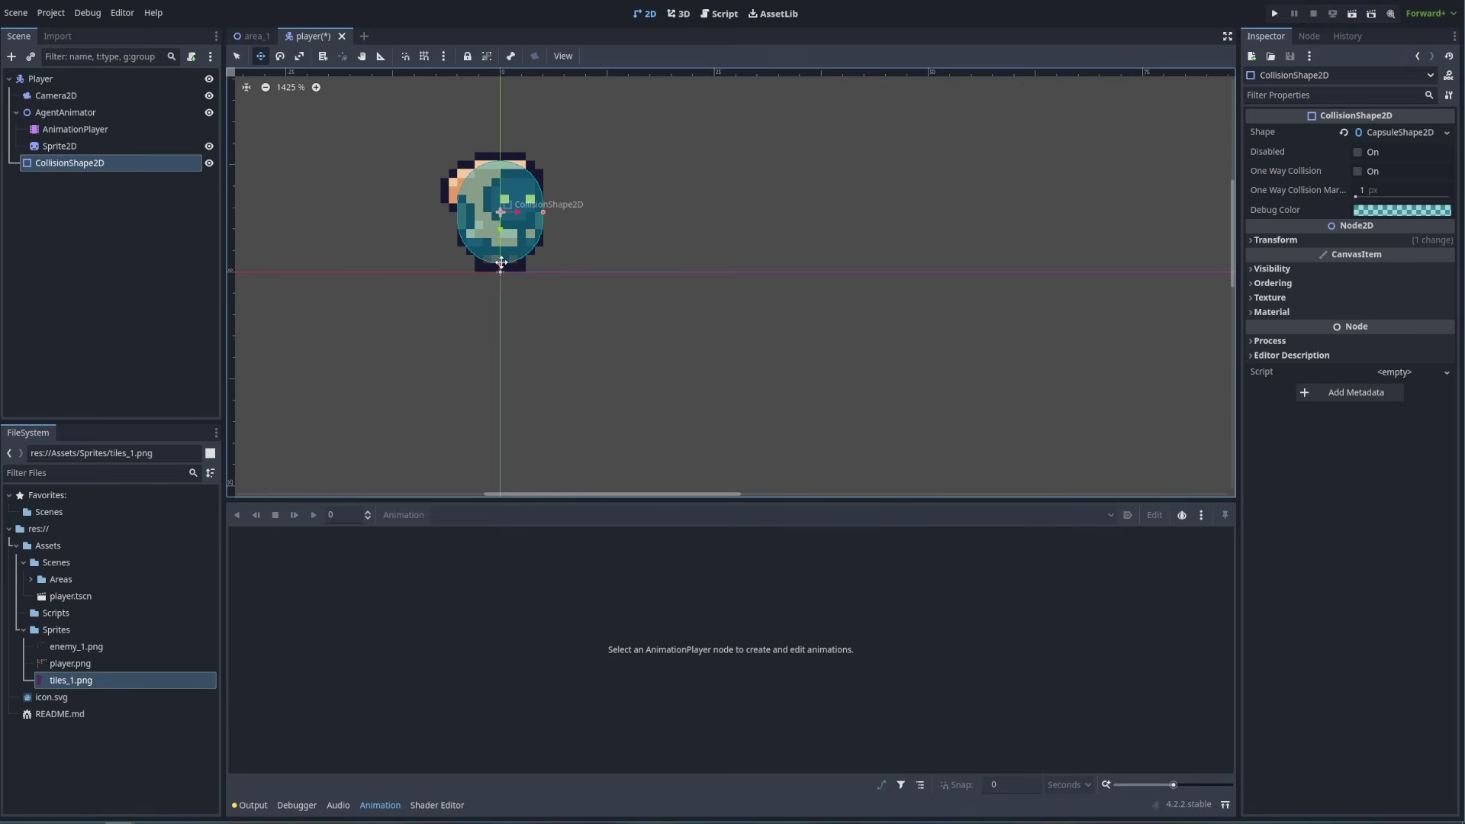
drag(502, 267, 502, 273)
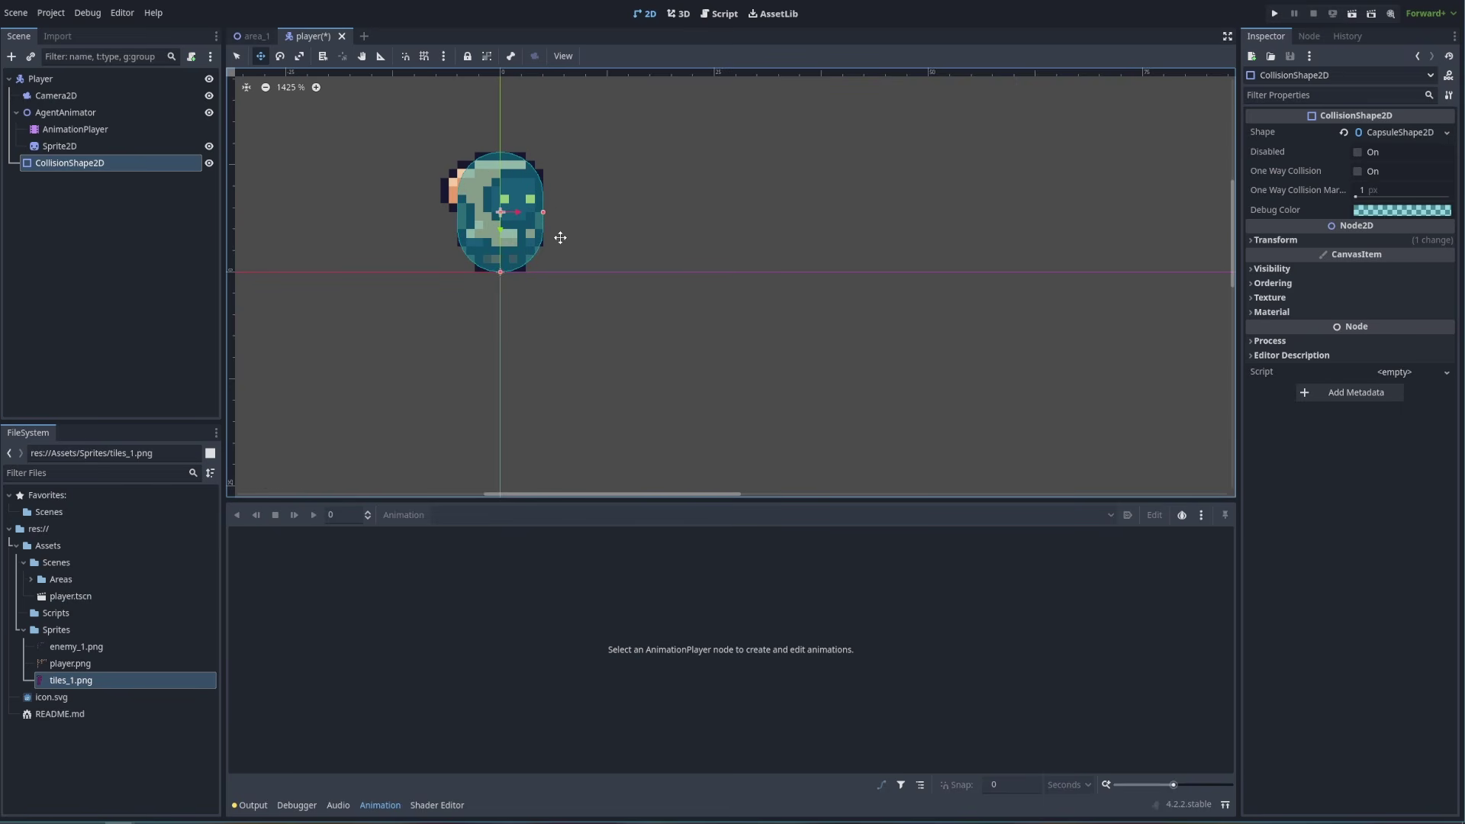
Narrow the player's collision capsule to fit the character's body and save the player scene
drag(541, 211, 534, 211)
middle_drag(631, 275, 677, 365)
scroll(696, 340, up, 2)
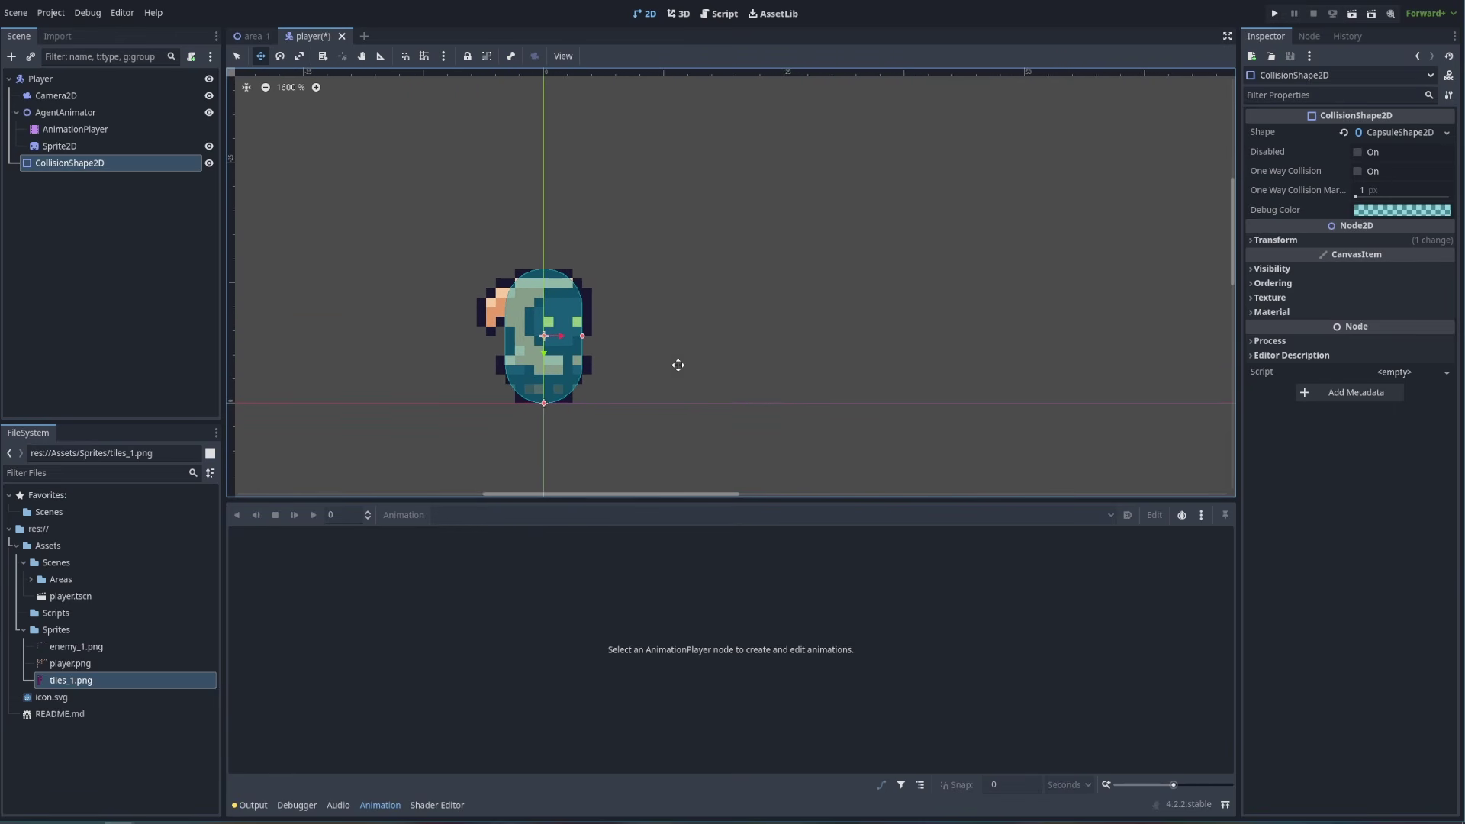
key(ctrl+s)
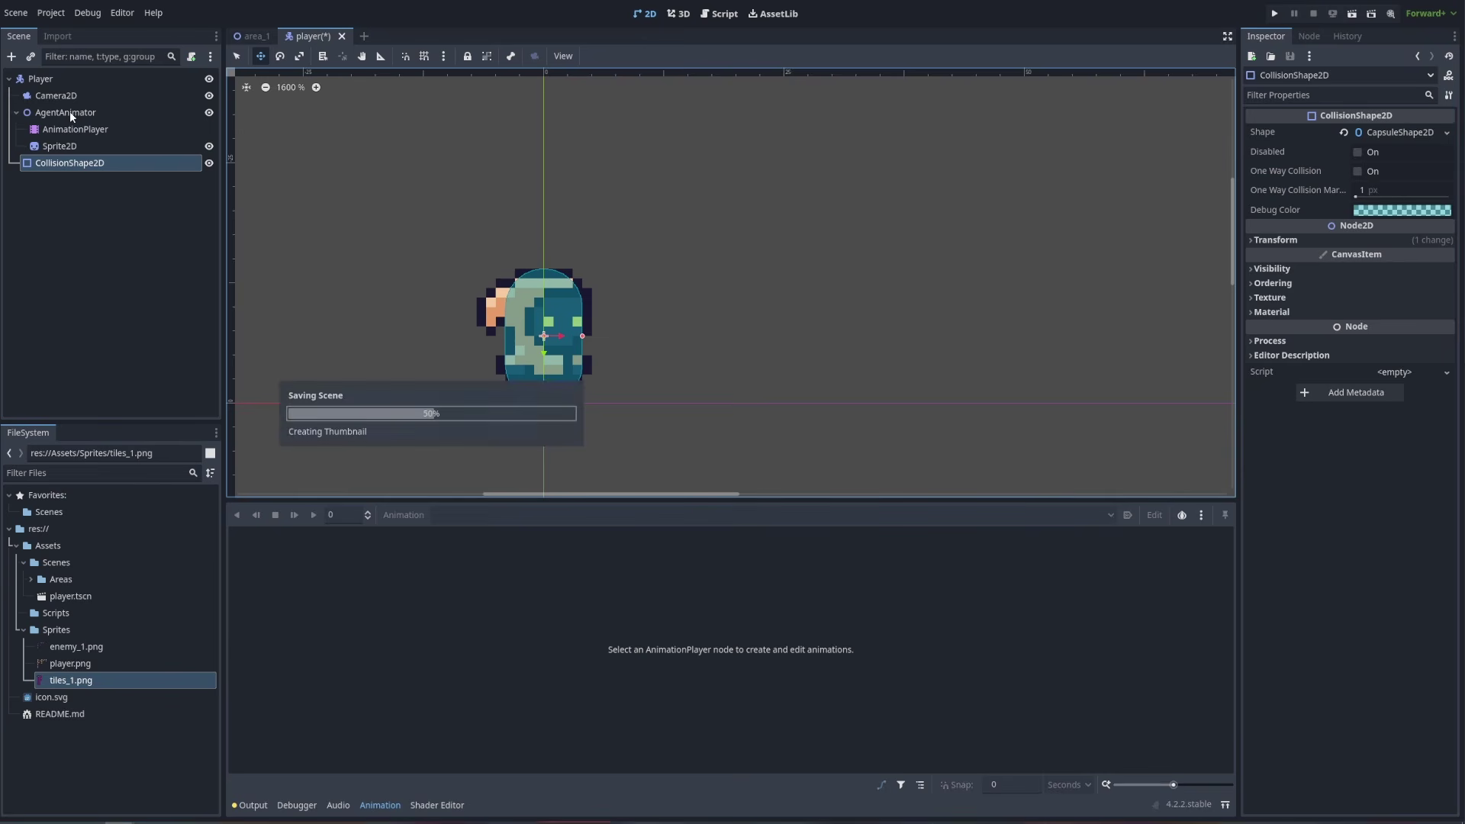
click(101, 340)
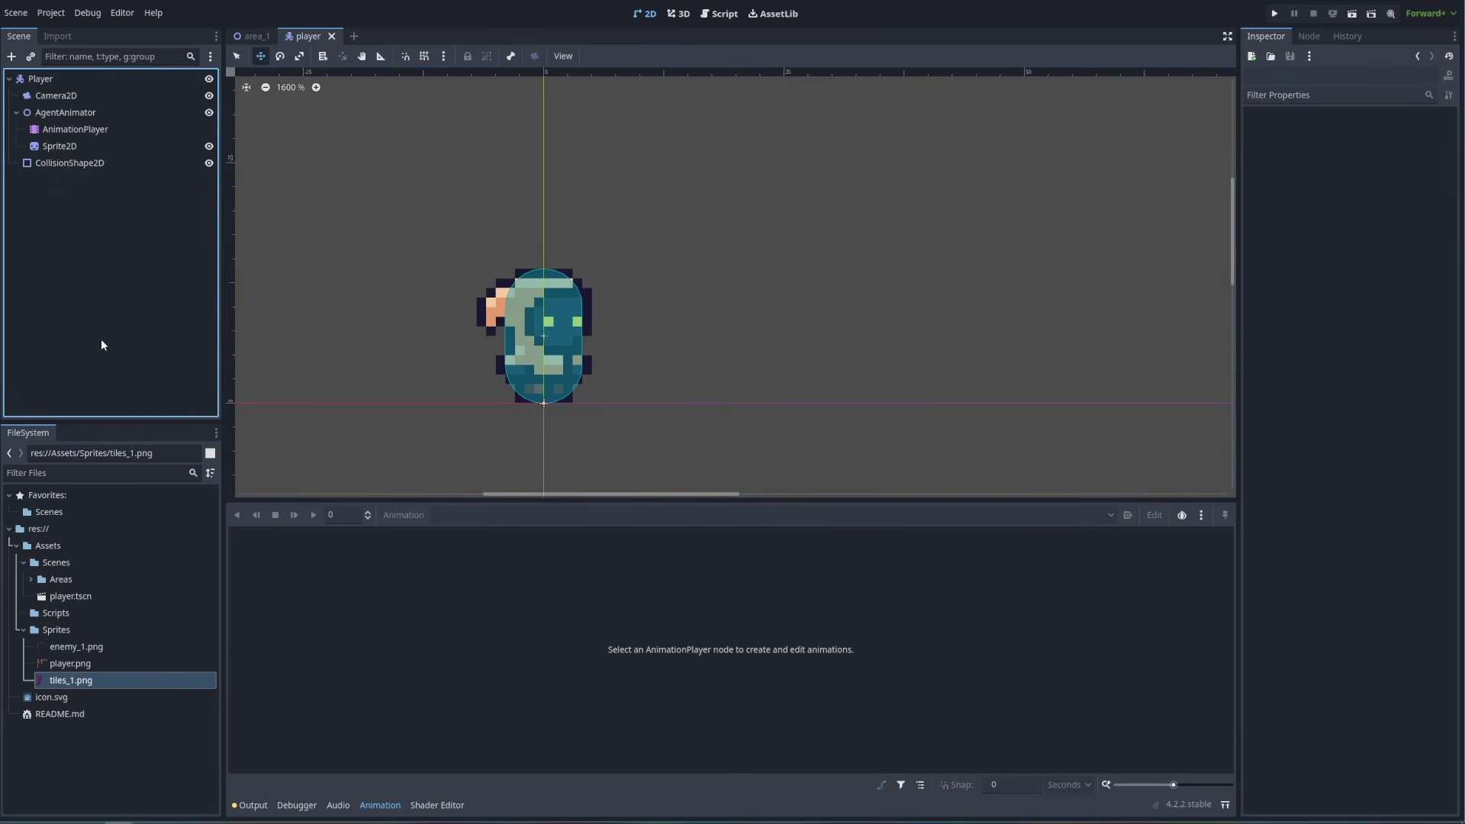
Start a GDScript for the Player root node at res://Assets/Scripts/player_controller.gd, adding the Scripts folder to the favorites
click(41, 79)
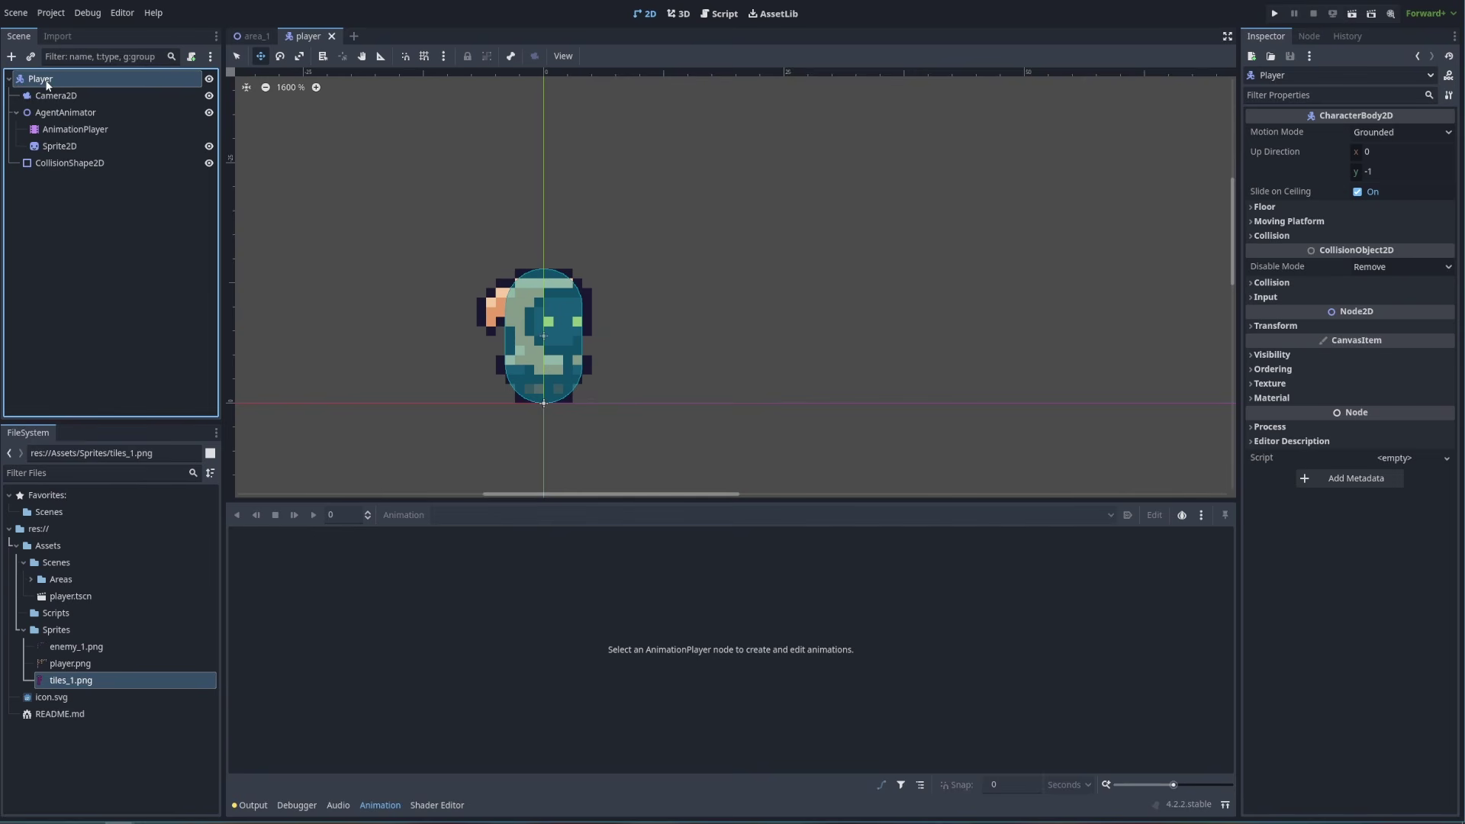
click(192, 57)
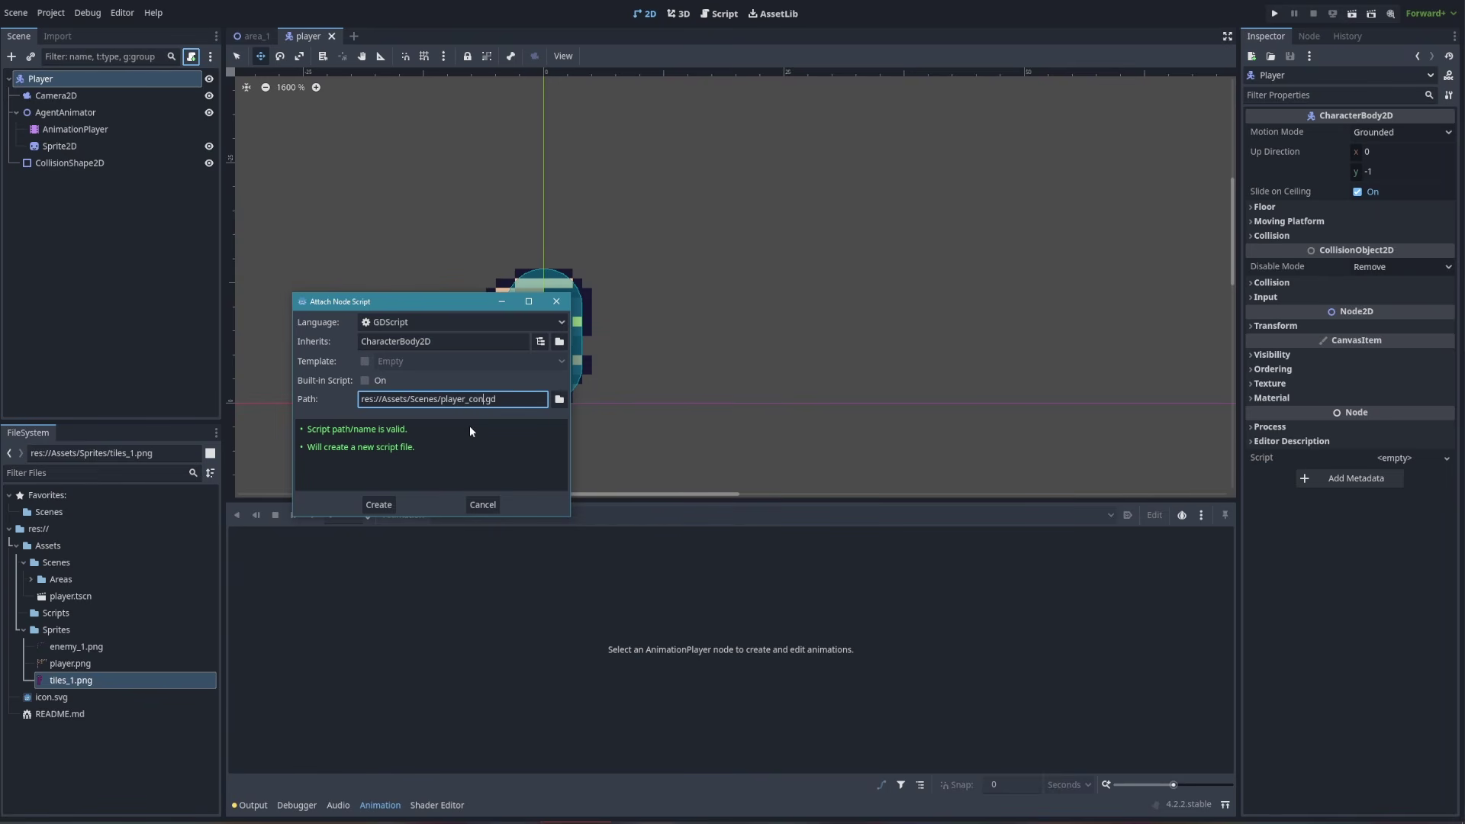
click(559, 399)
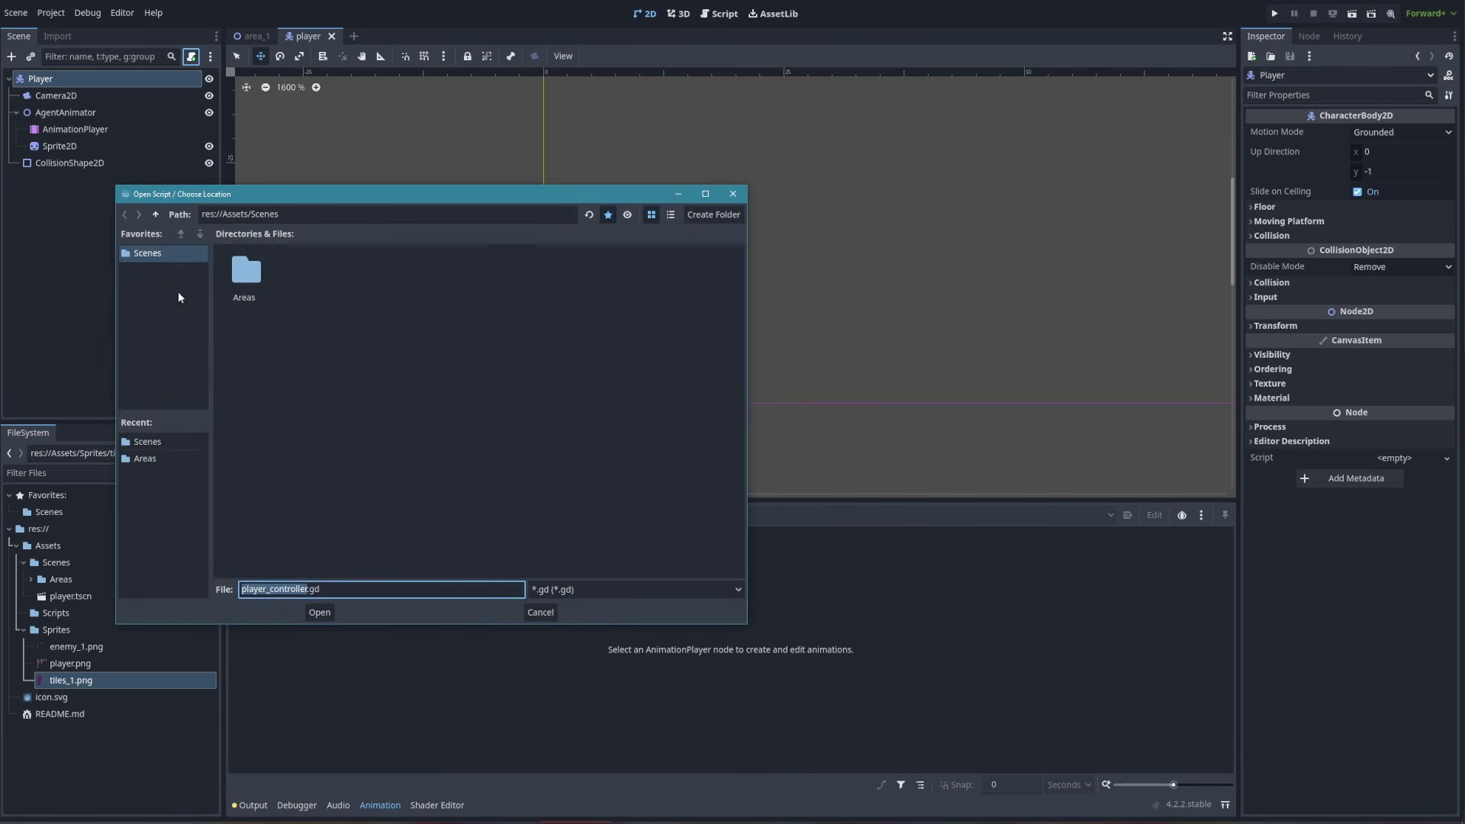
click(156, 213)
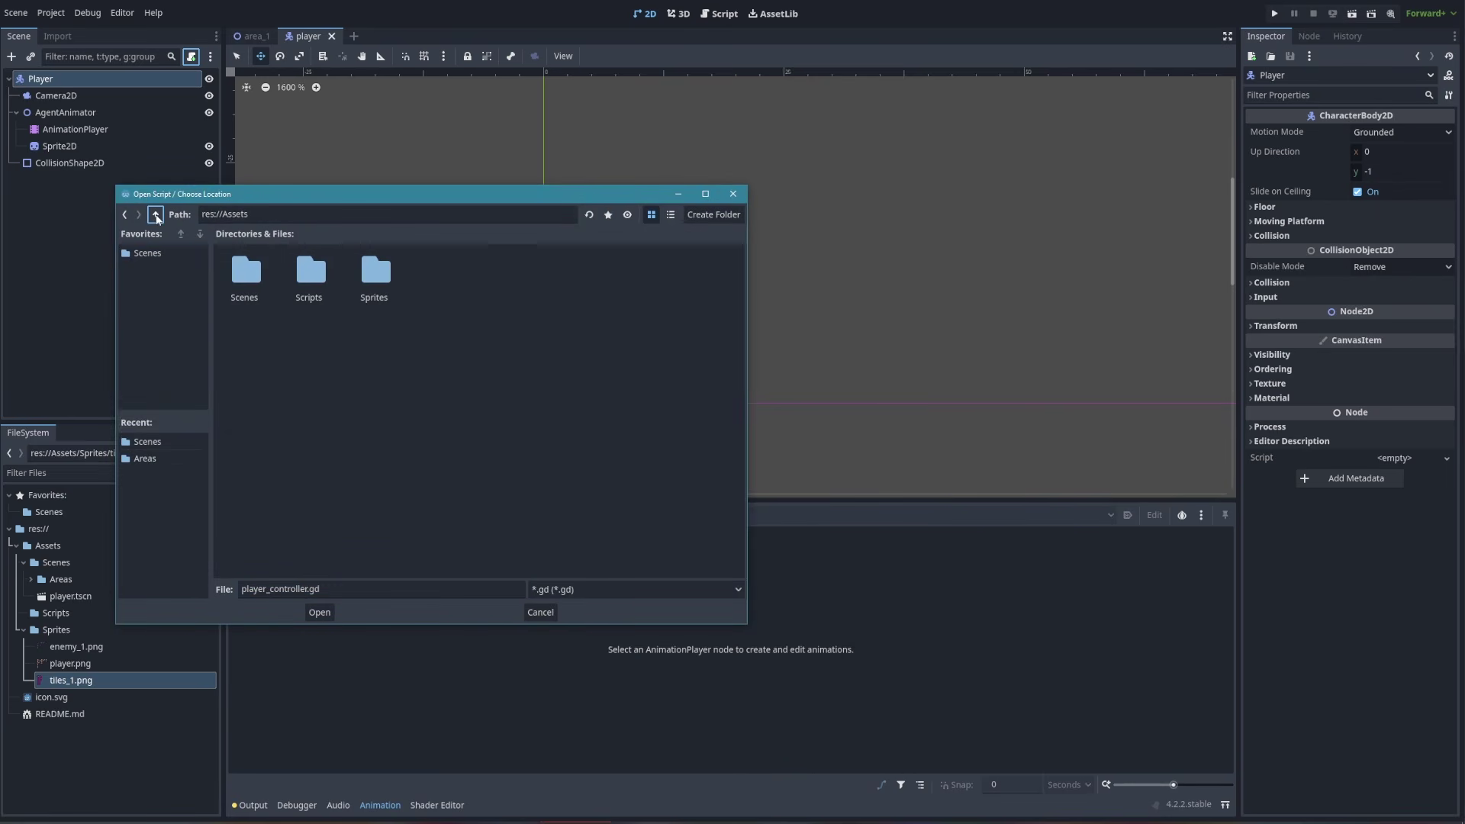
double_click(318, 282)
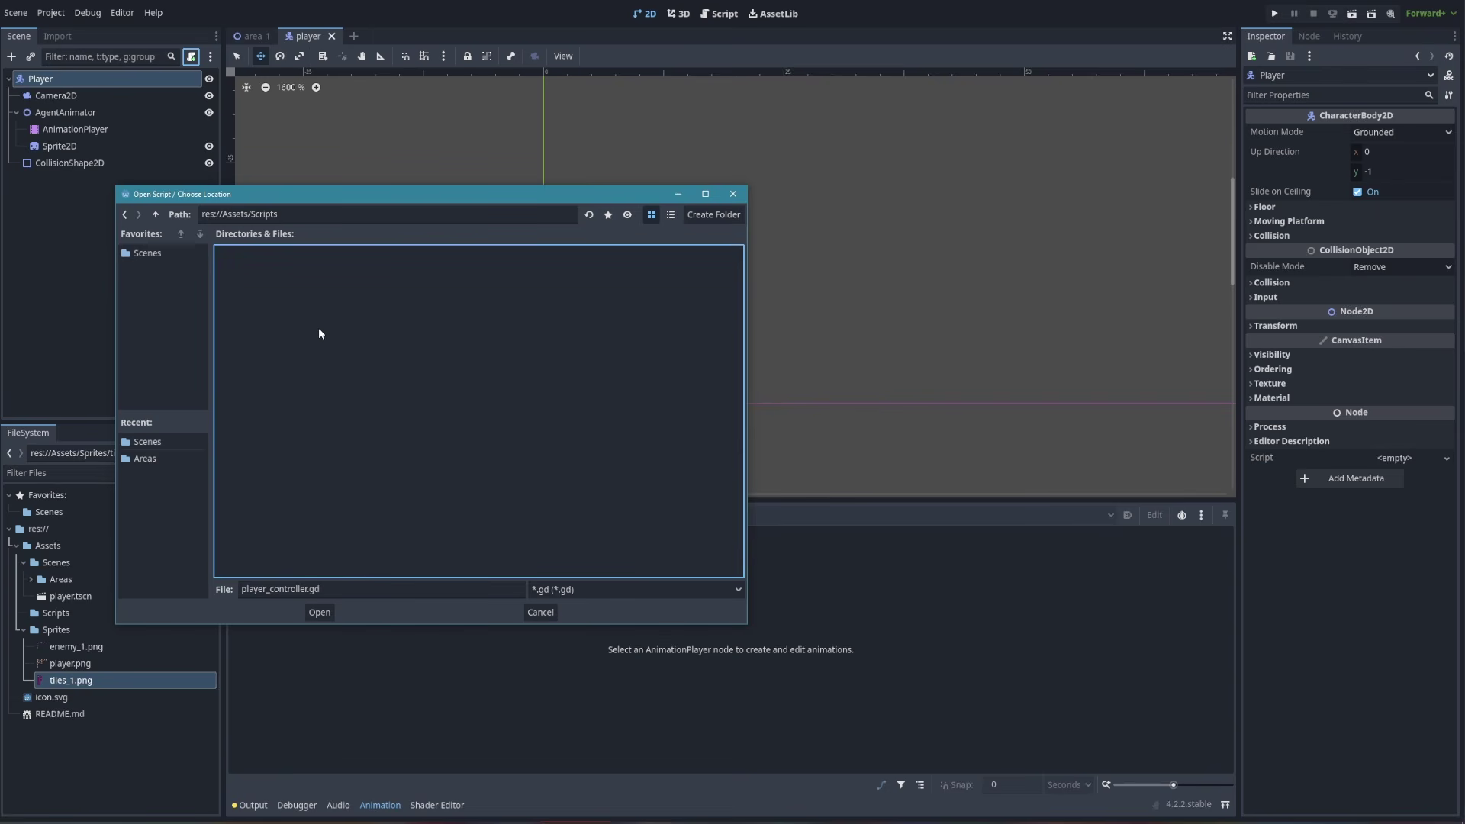
click(609, 216)
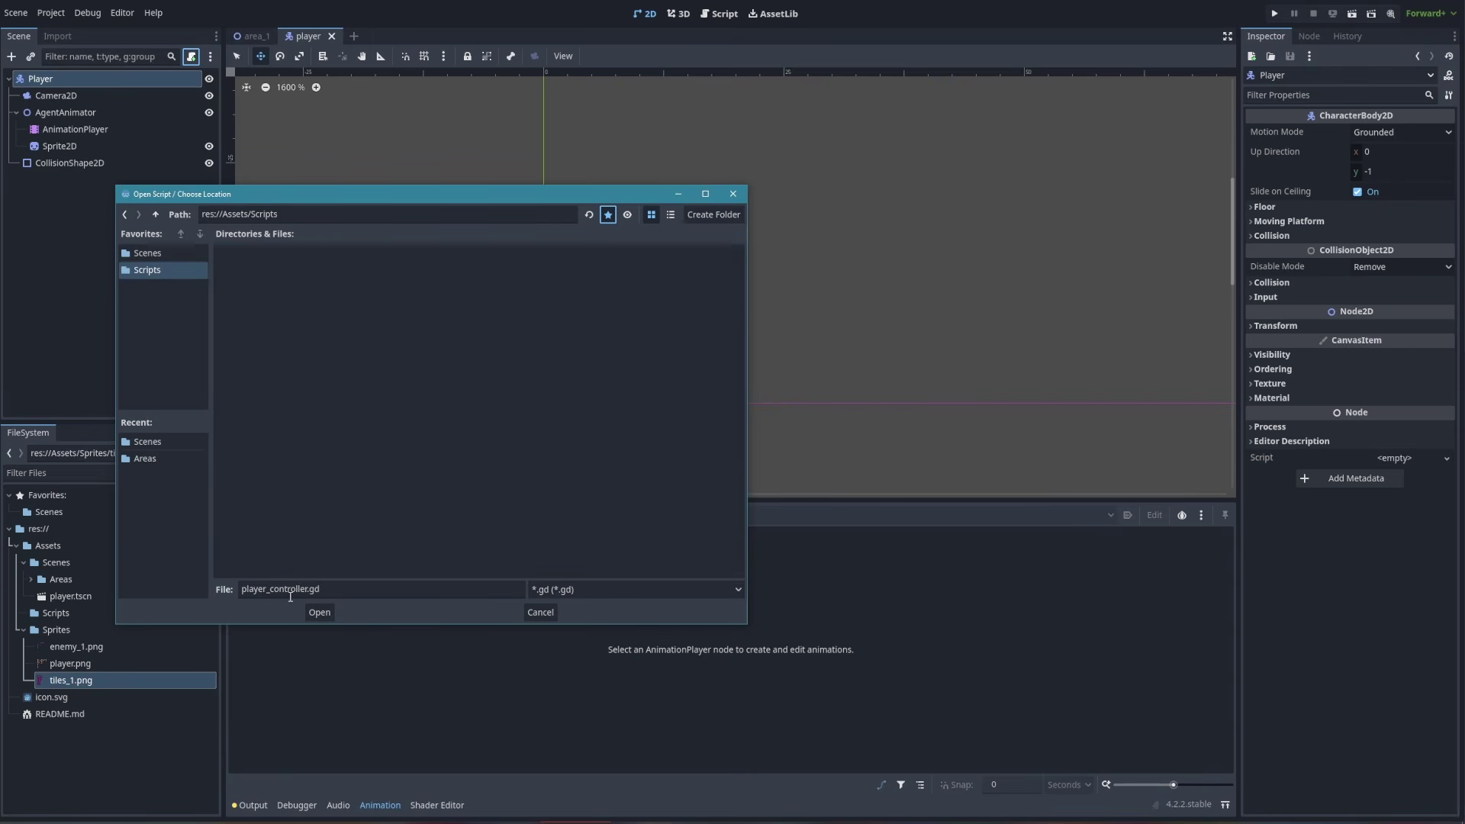
click(320, 612)
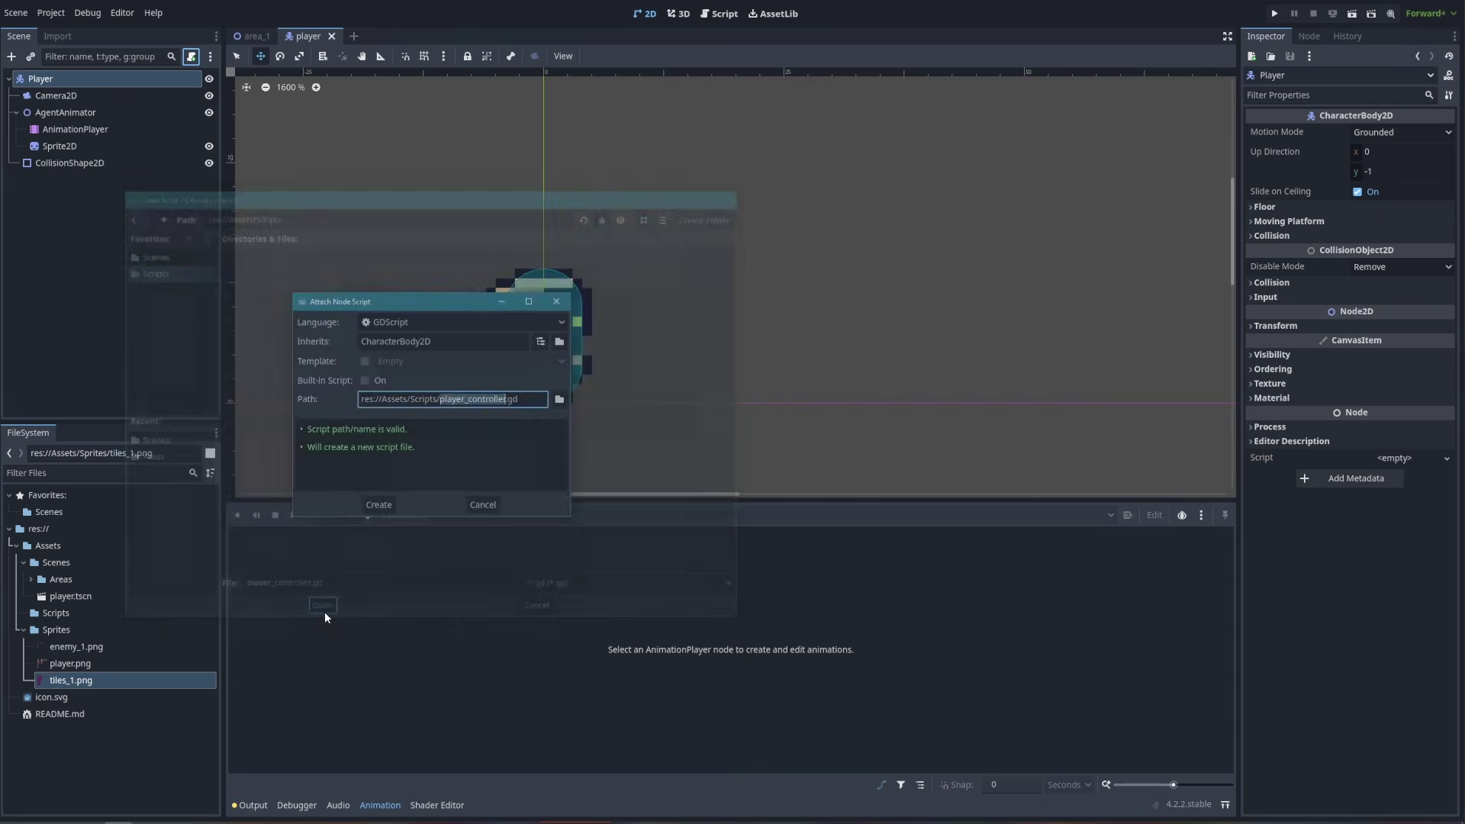
Create the script from the CharacterBody2D: Basic Movement template, review its movement code and save
click(364, 361)
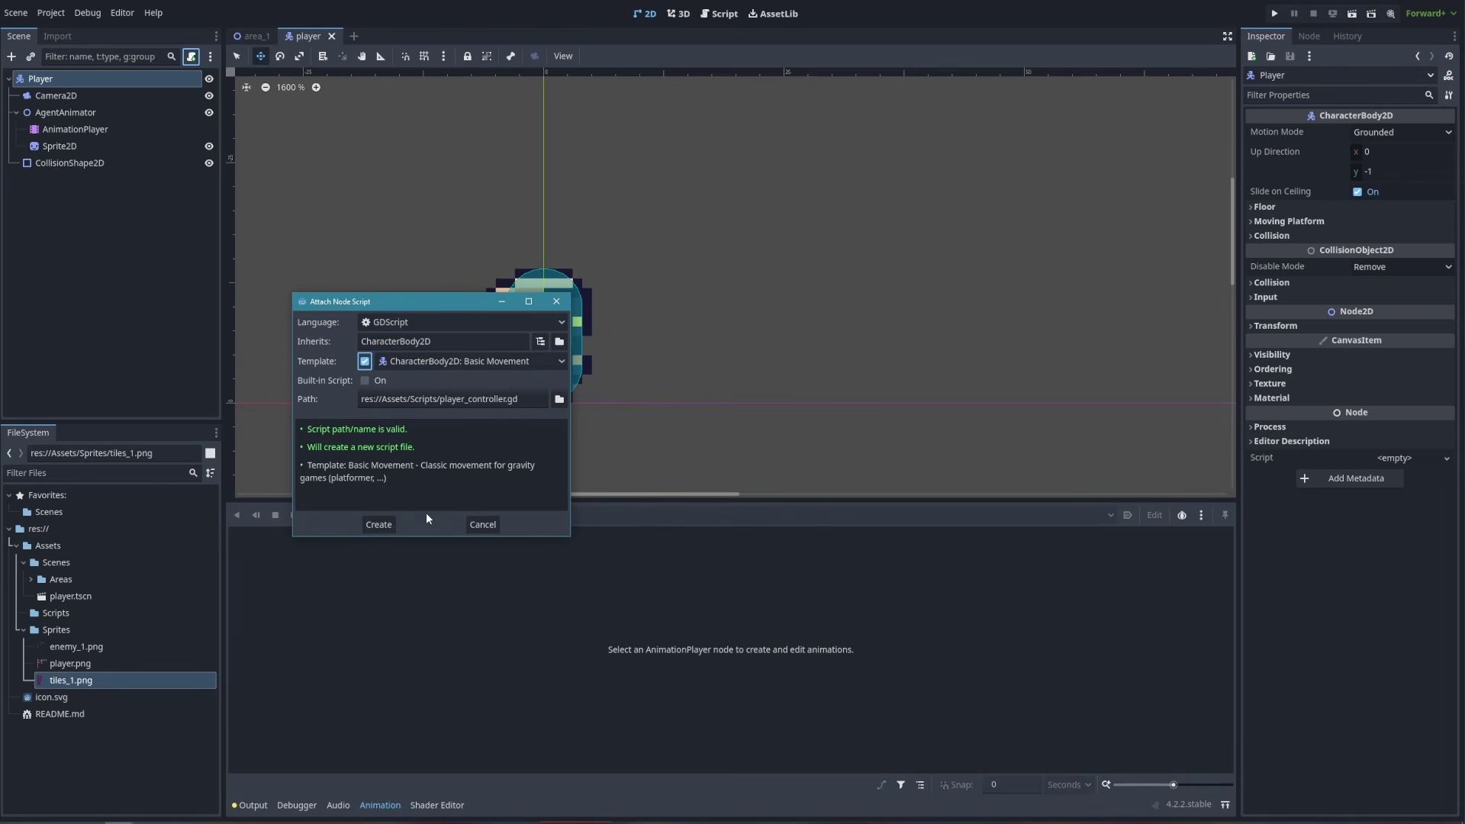
click(379, 525)
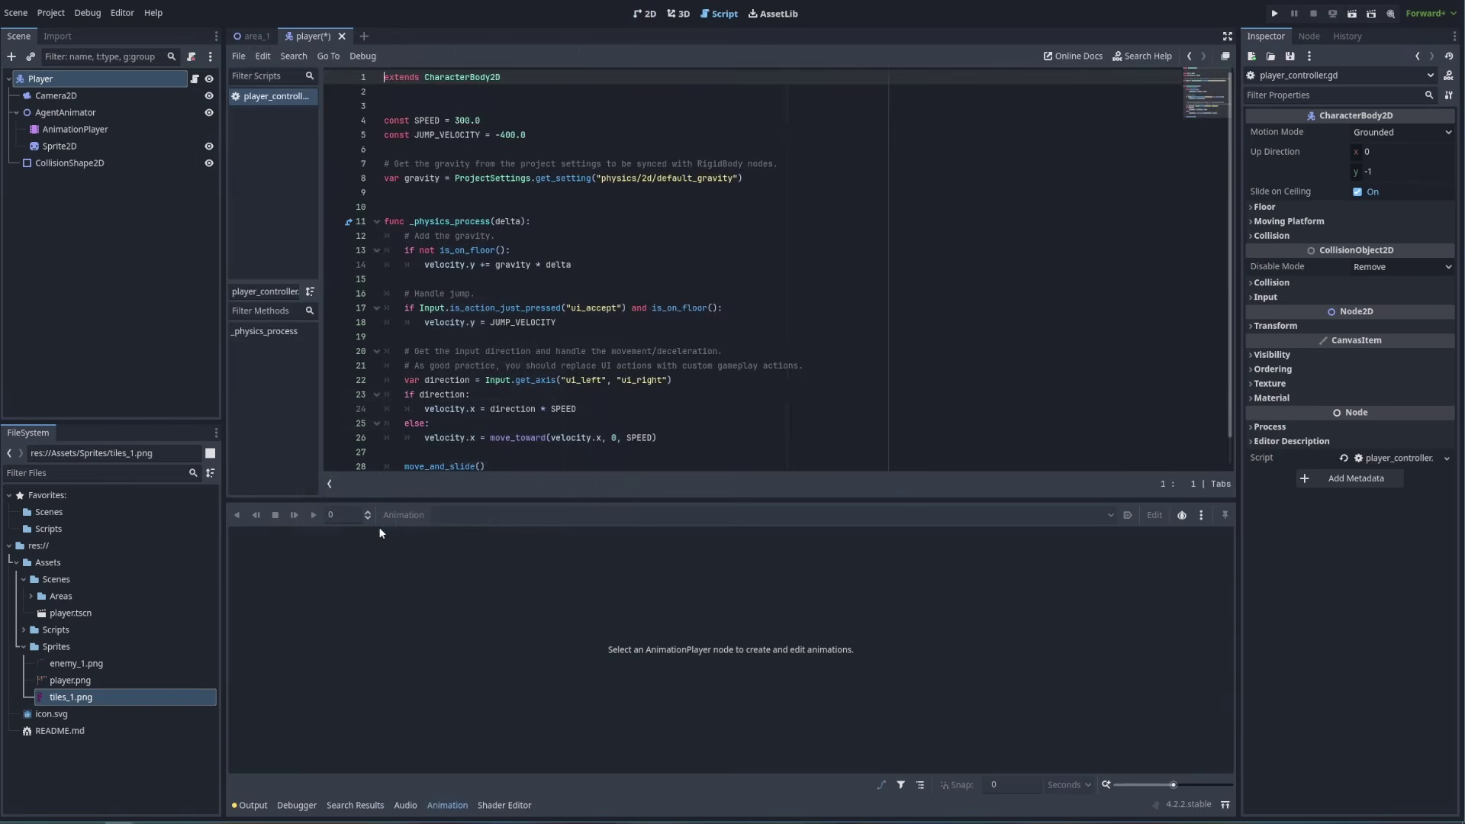
scroll(538, 319, down, 1)
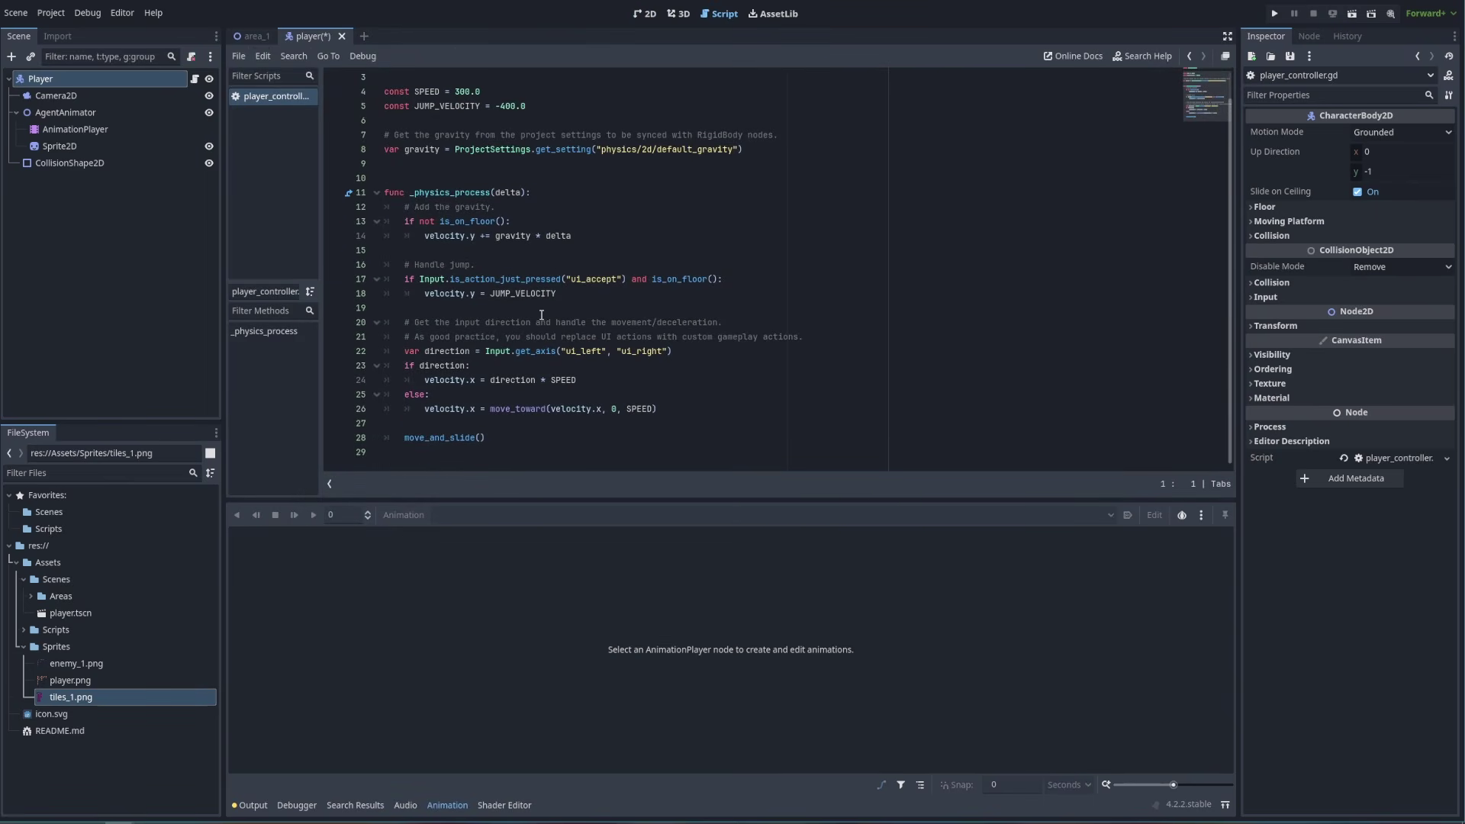
scroll(486, 359, up, 1)
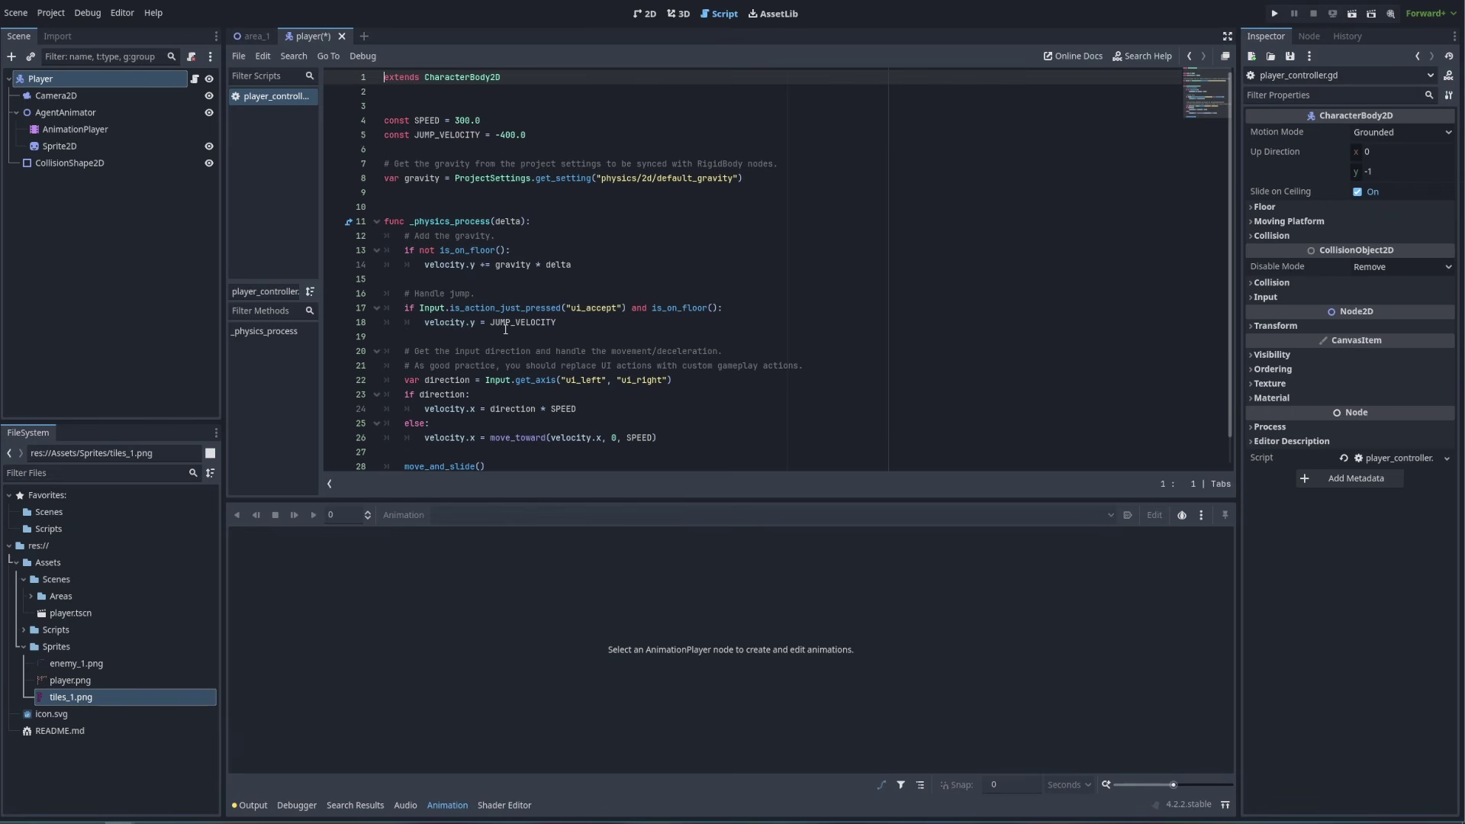
scroll(499, 297, down, 1)
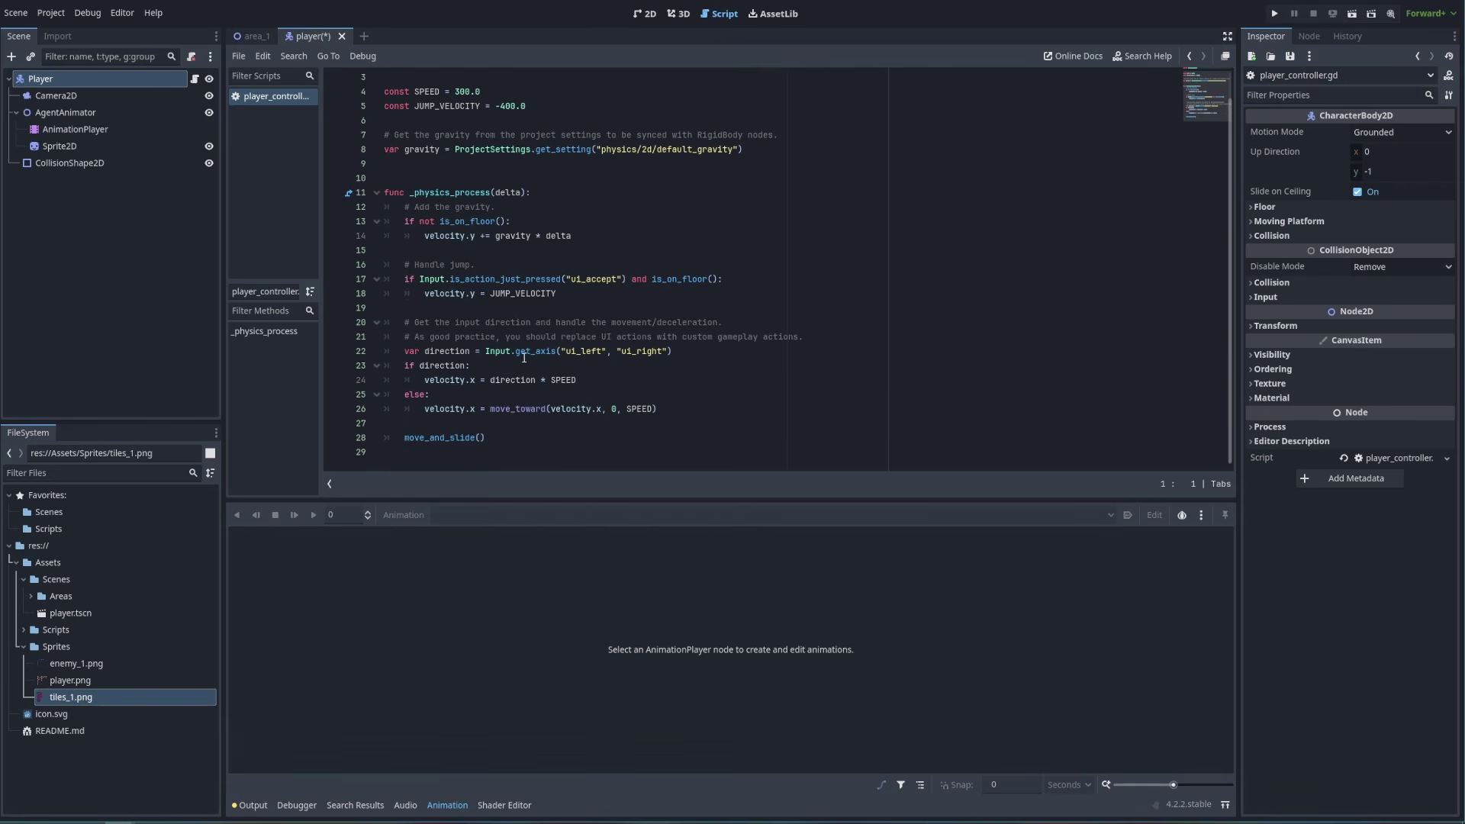
scroll(524, 357, up, 1)
scroll(512, 391, down, 1)
scroll(469, 344, up, 1)
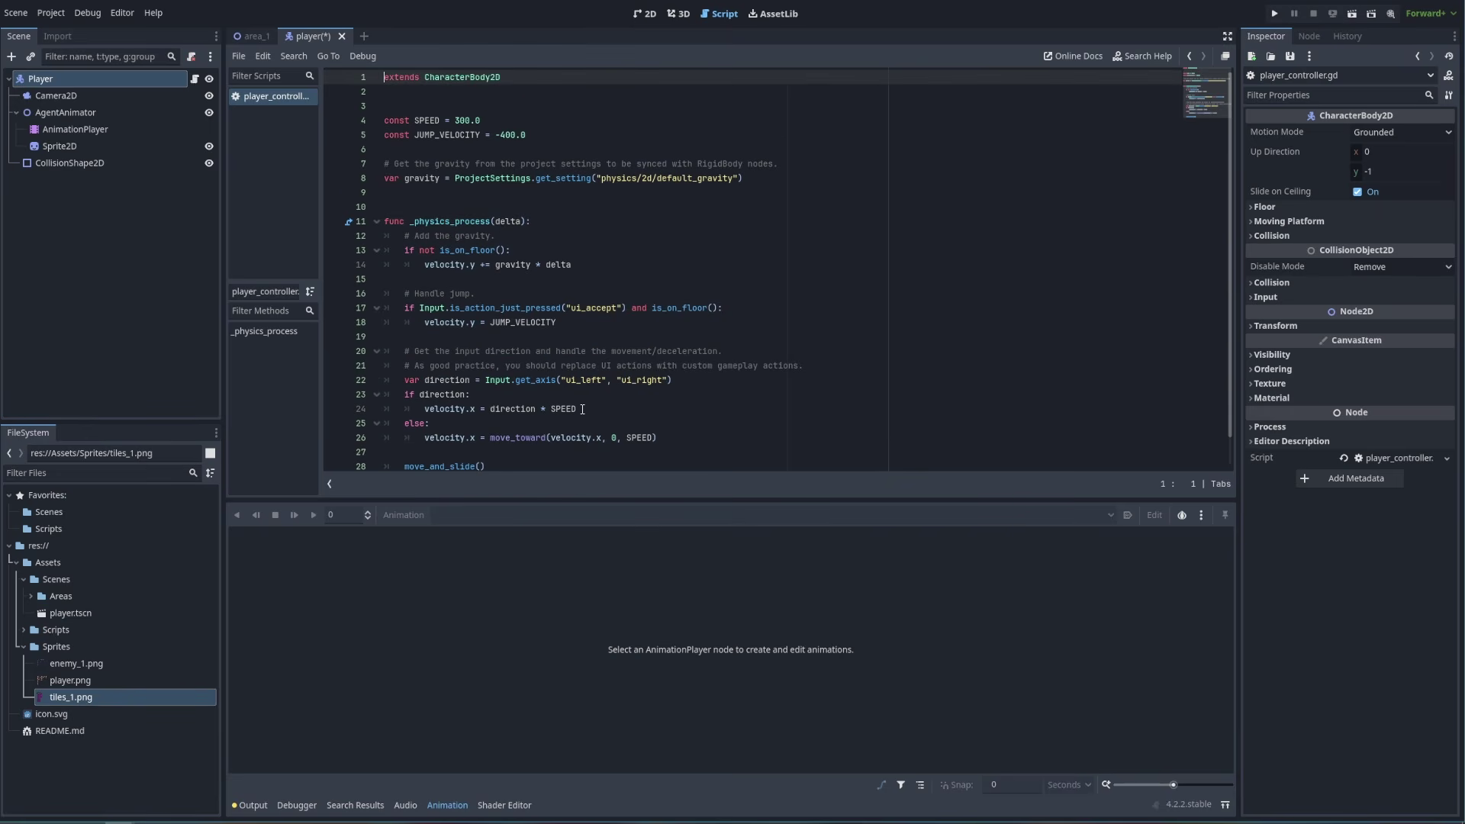
key(ctrl+s)
Instantiate player.tscn as a child of Area1 in the area_1 scene
click(247, 37)
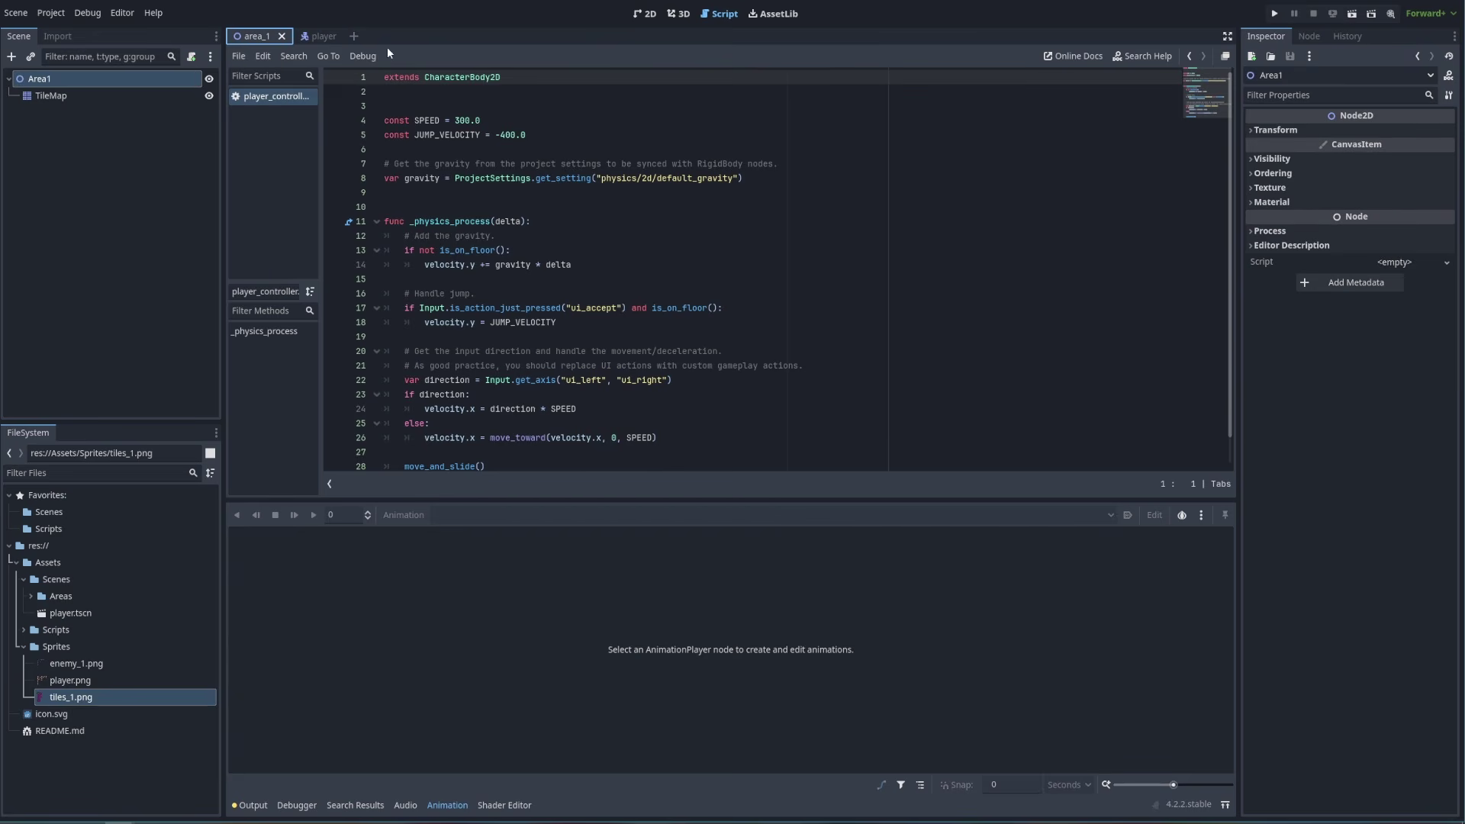
click(648, 17)
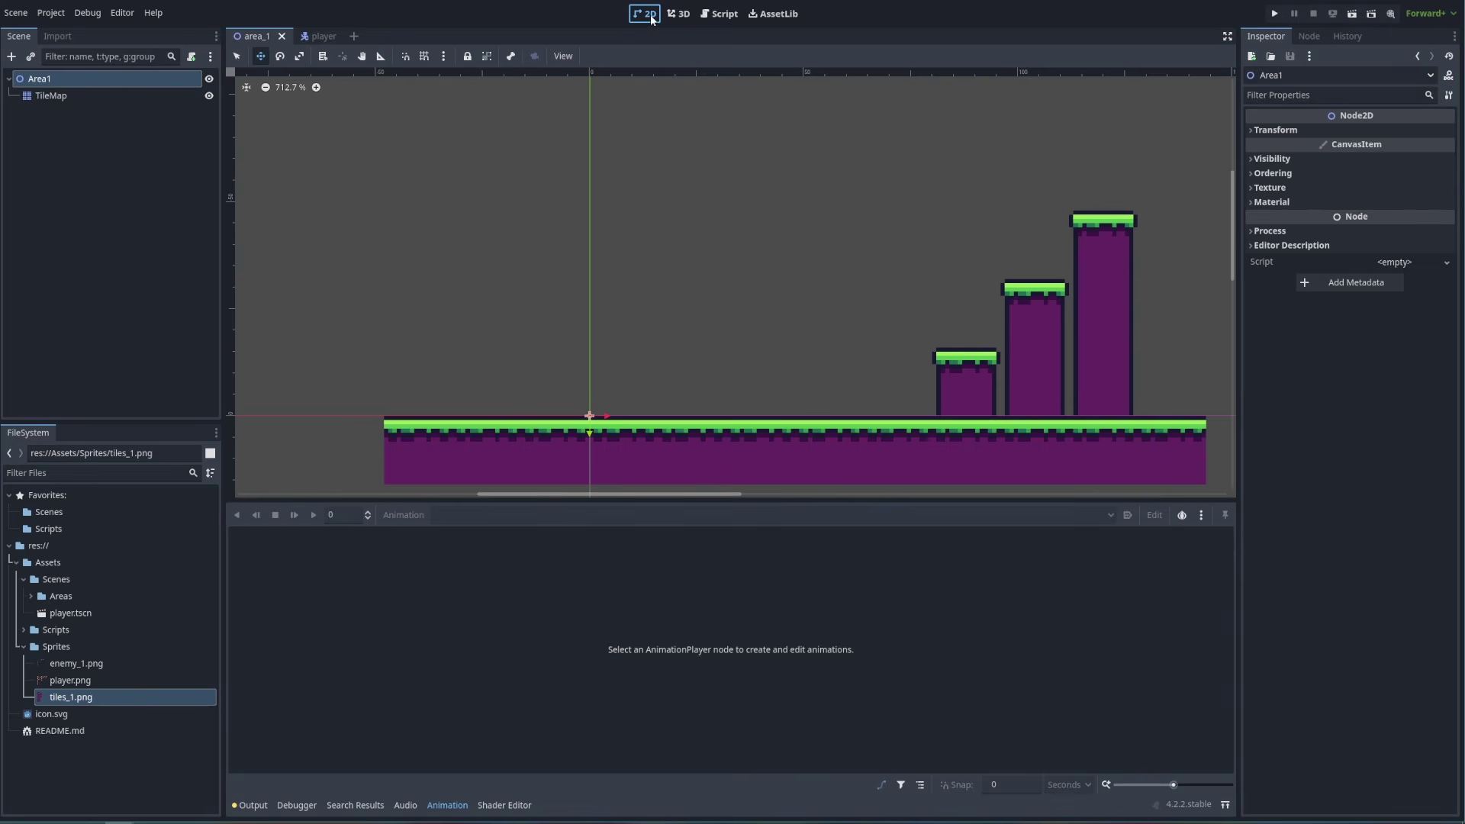
click(31, 58)
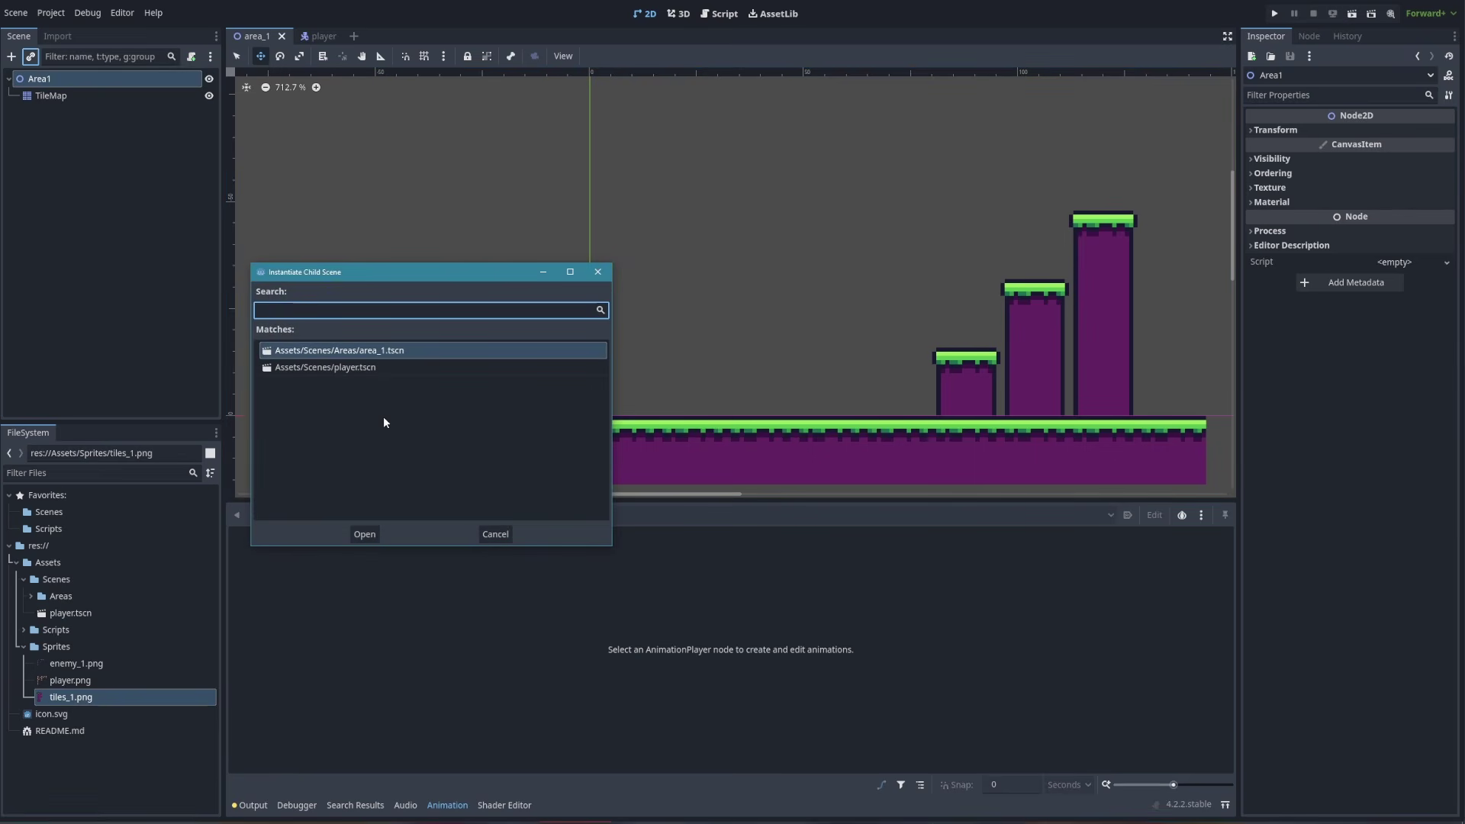
click(353, 368)
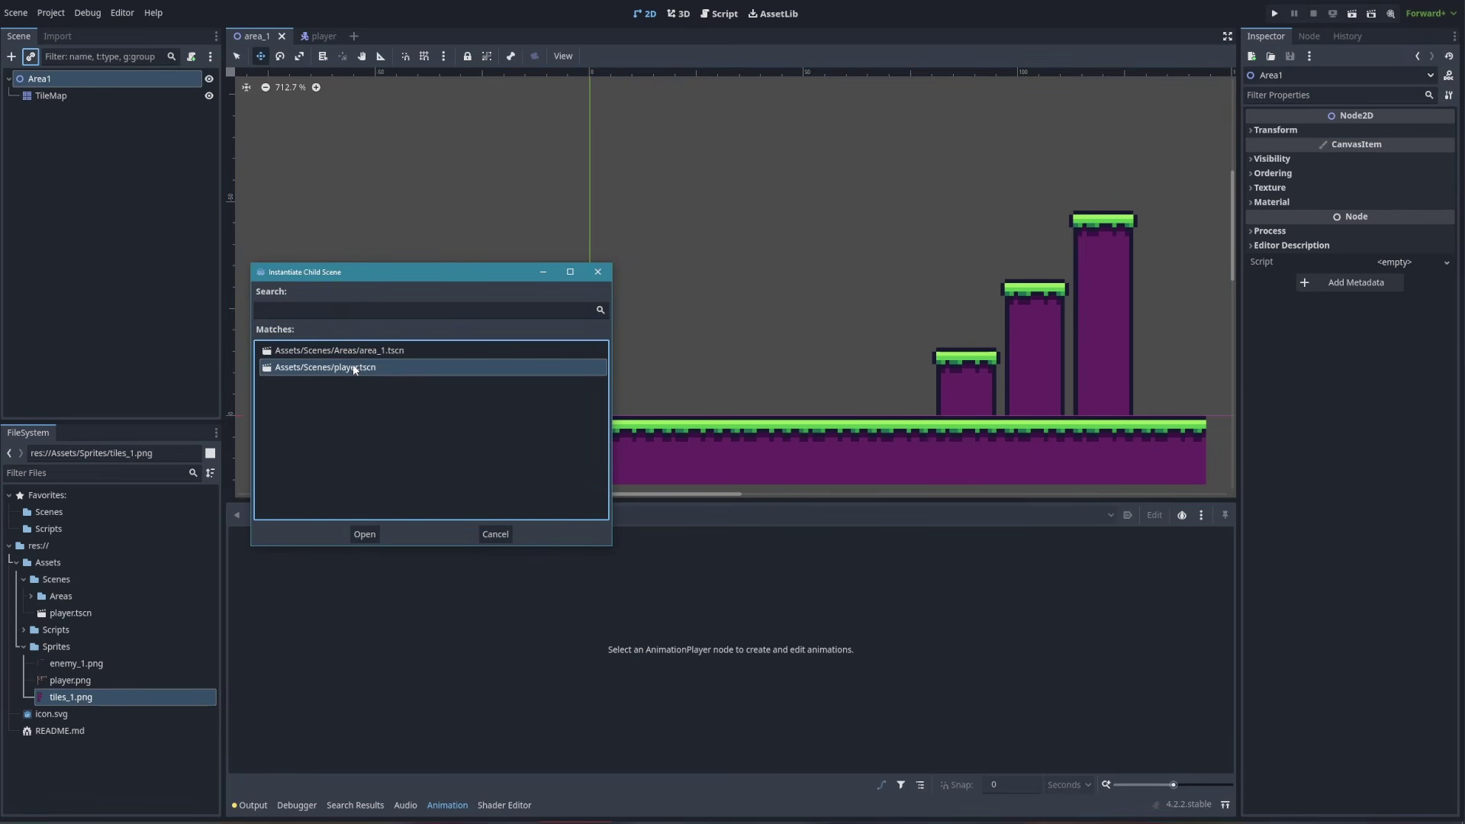
click(374, 536)
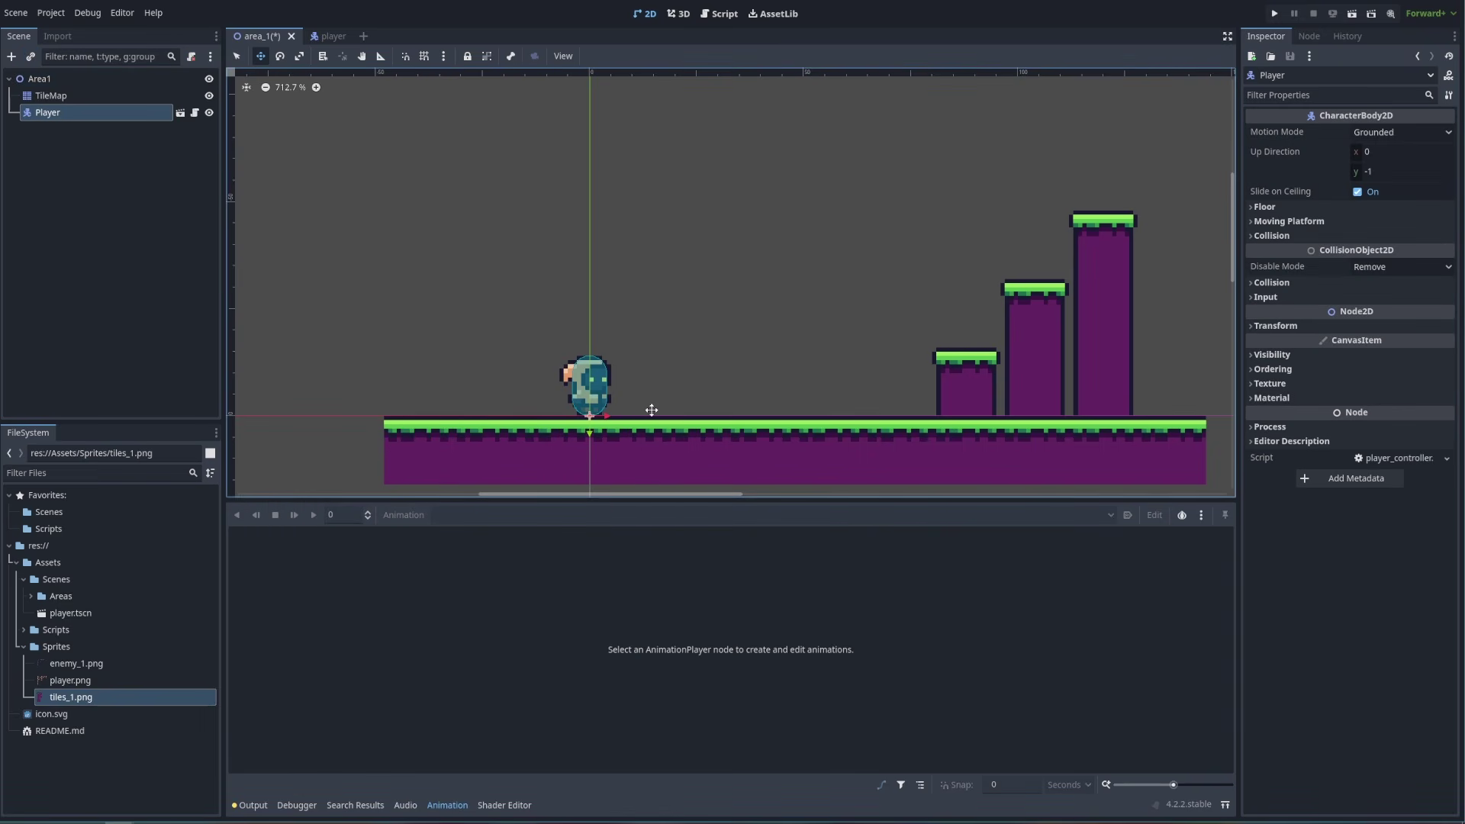
mouse_move(652, 410)
mouse_down()
mouse_move(654, 398)
mouse_move(651, 409)
mouse_up()
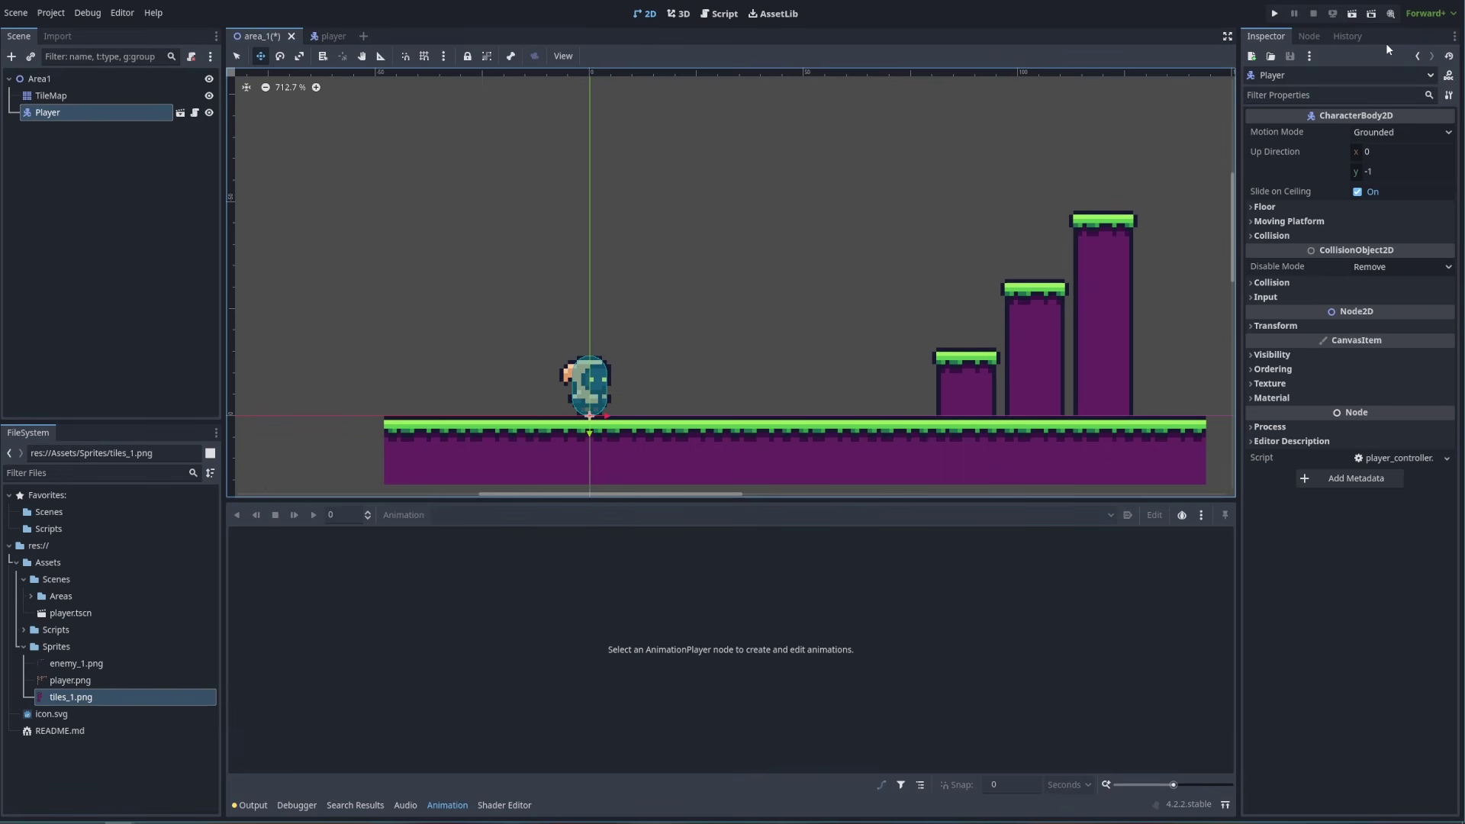
Run the project, choosing the current area_1 scene as the main scene
click(1273, 14)
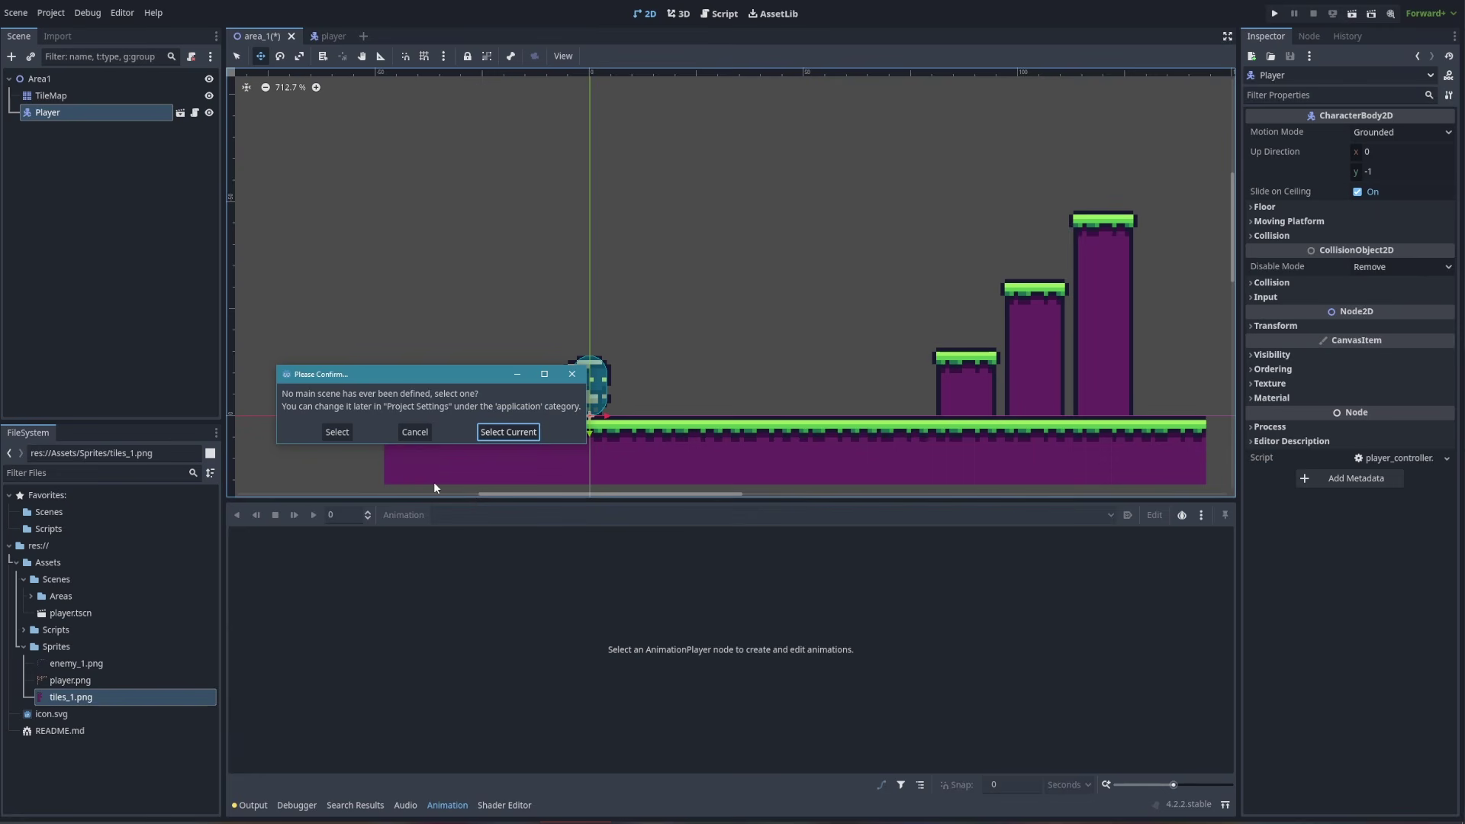
click(506, 433)
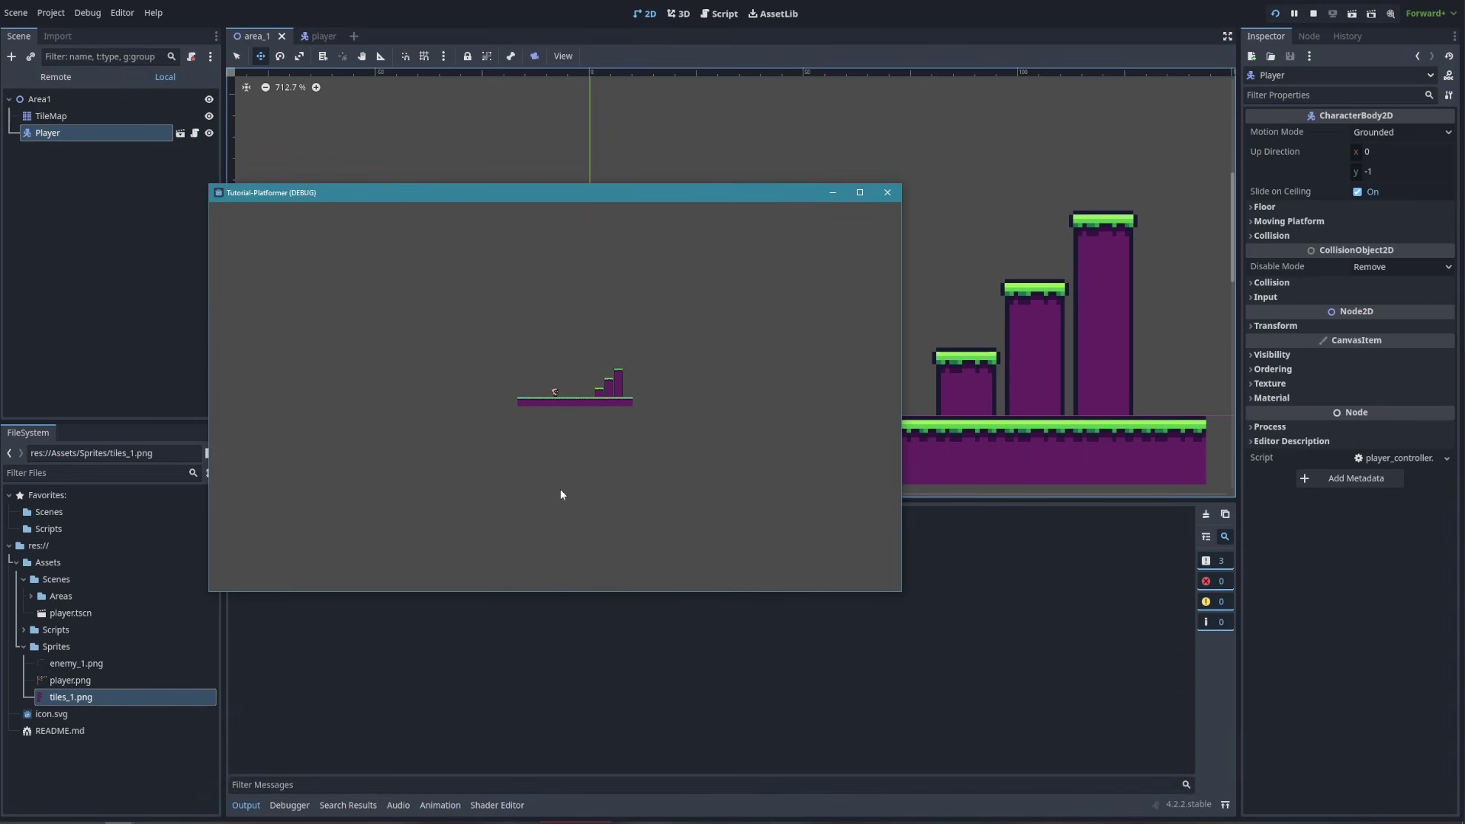
Play-test the character's jumping and sideways movement over the ground and pillars, then close the game
key(space)
key(d)
key(space)
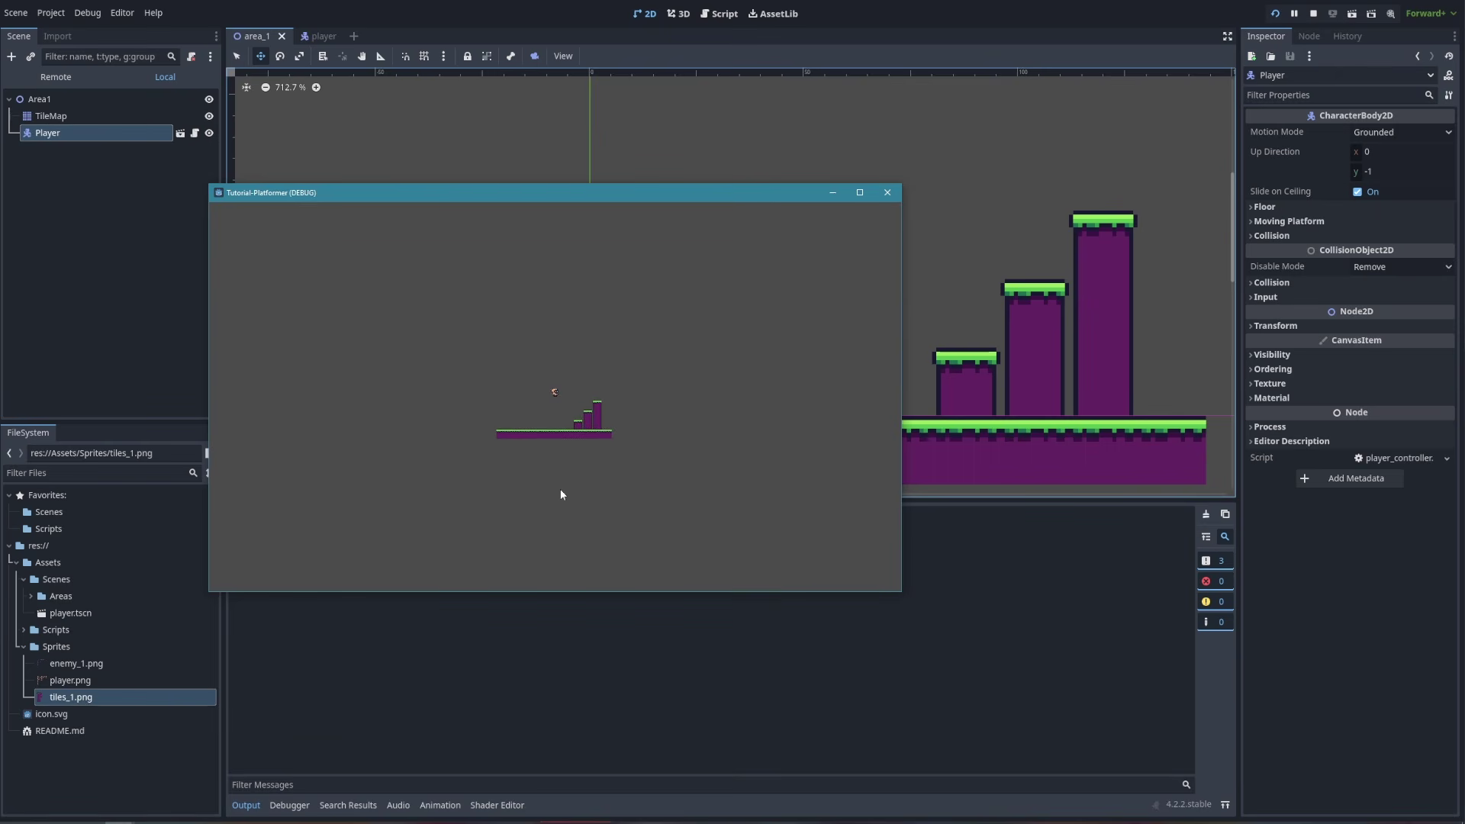
key(d)
key(space)
key(d)
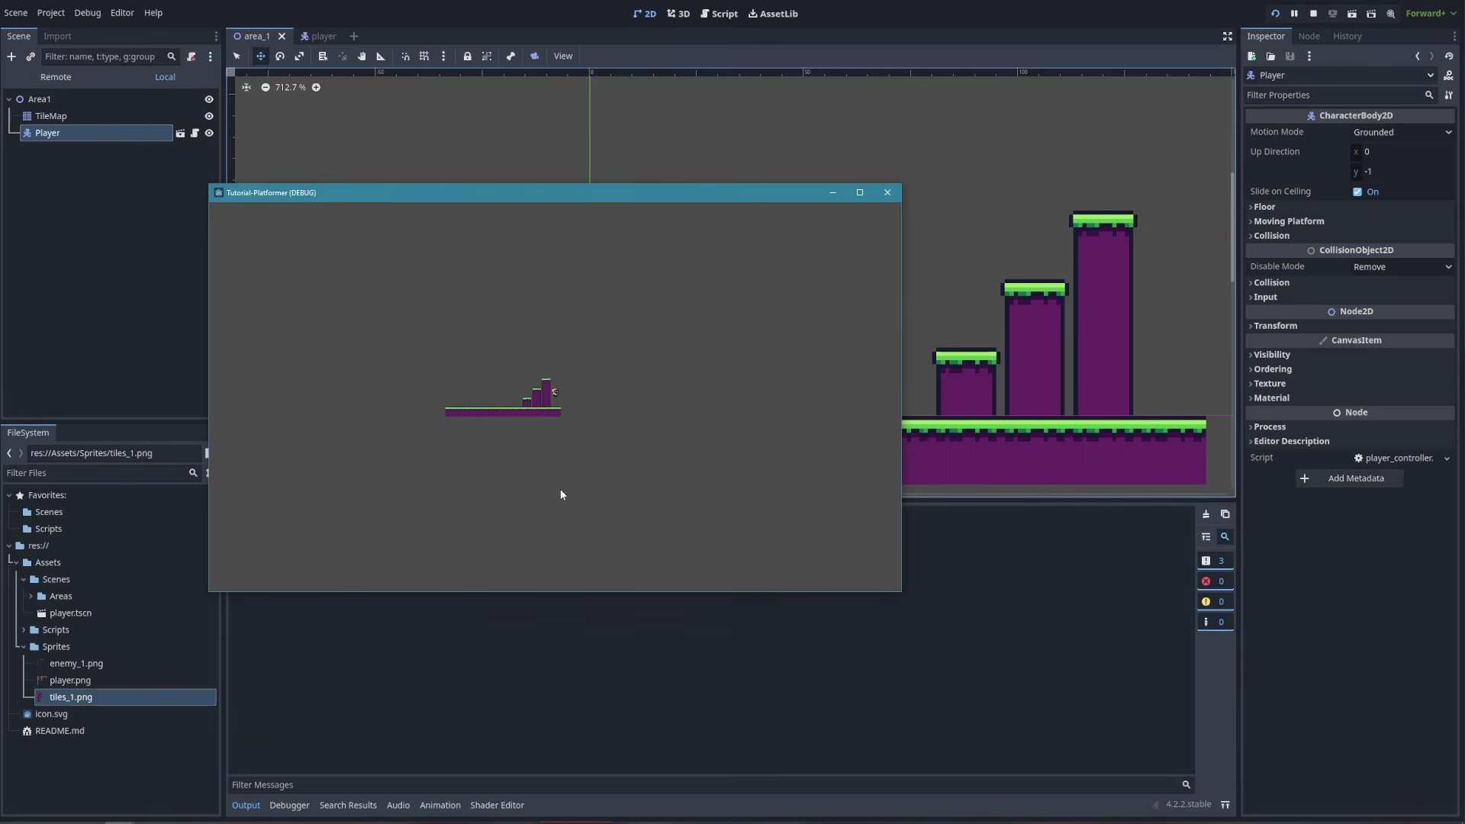
key(space)
key(a)
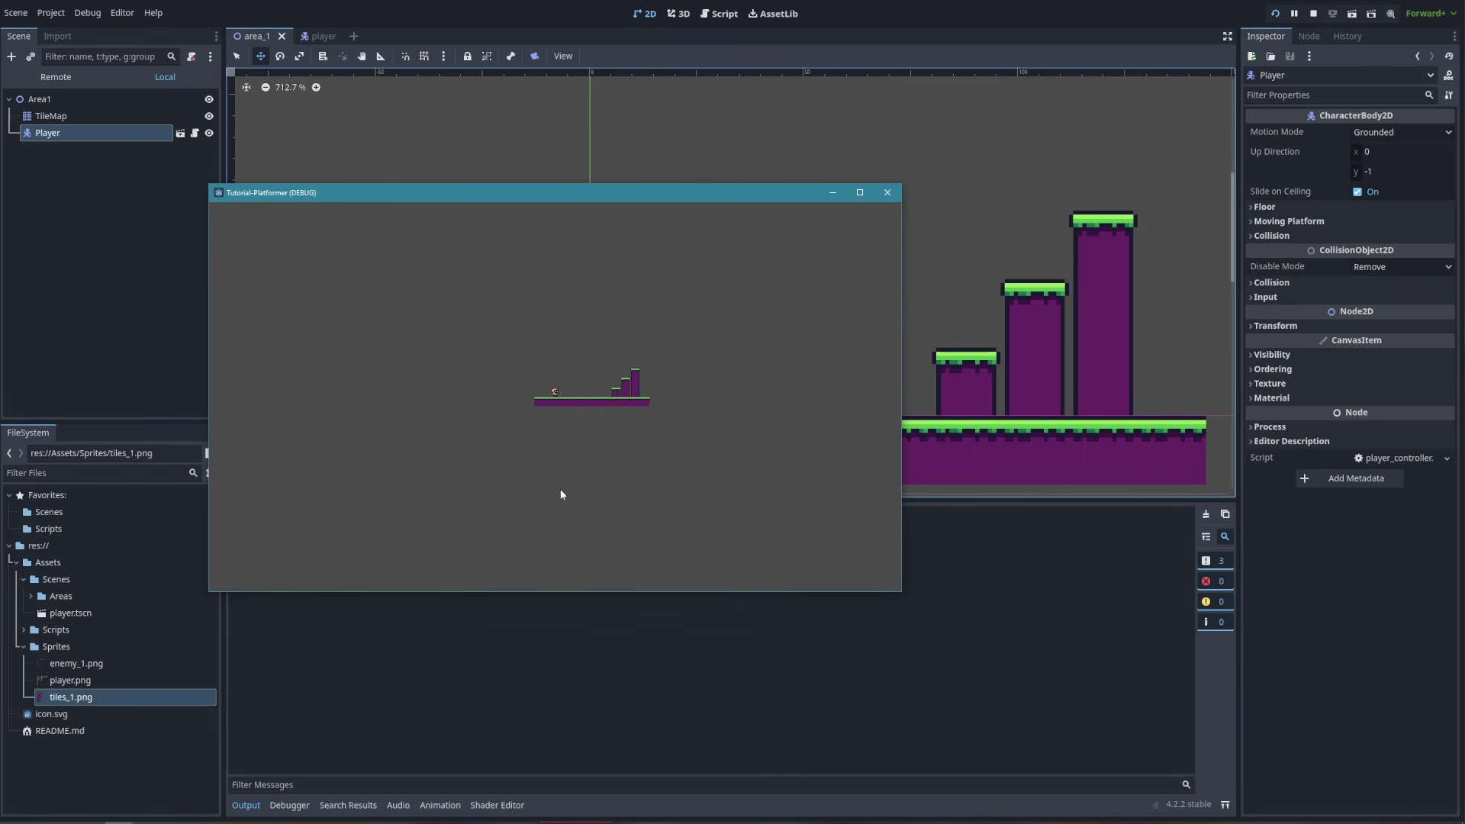
key(d)
key(space)
key(space)
key(a)
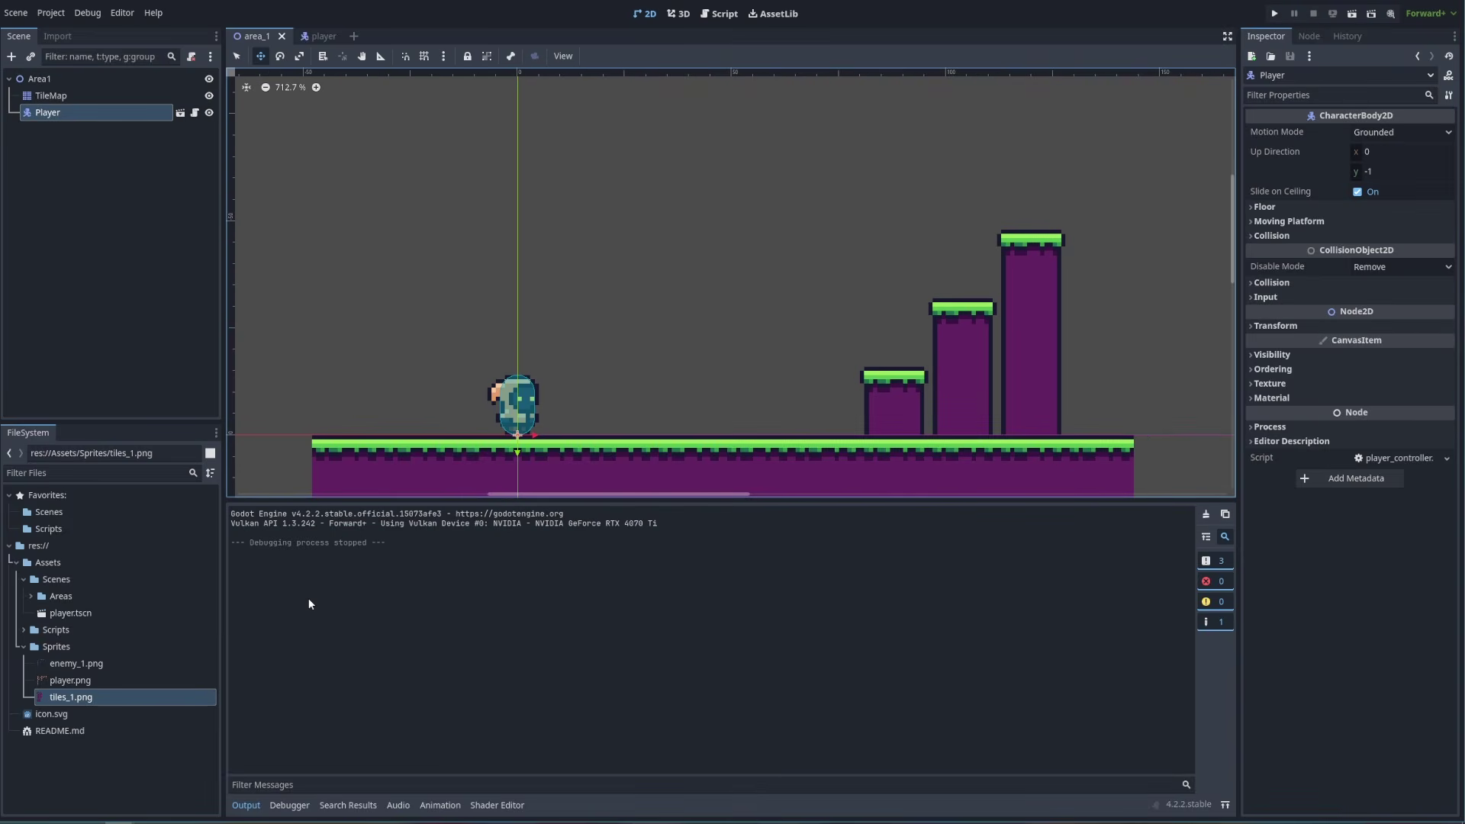
In the player scene, set the Camera2D zoom to 6 on both x and y
click(324, 37)
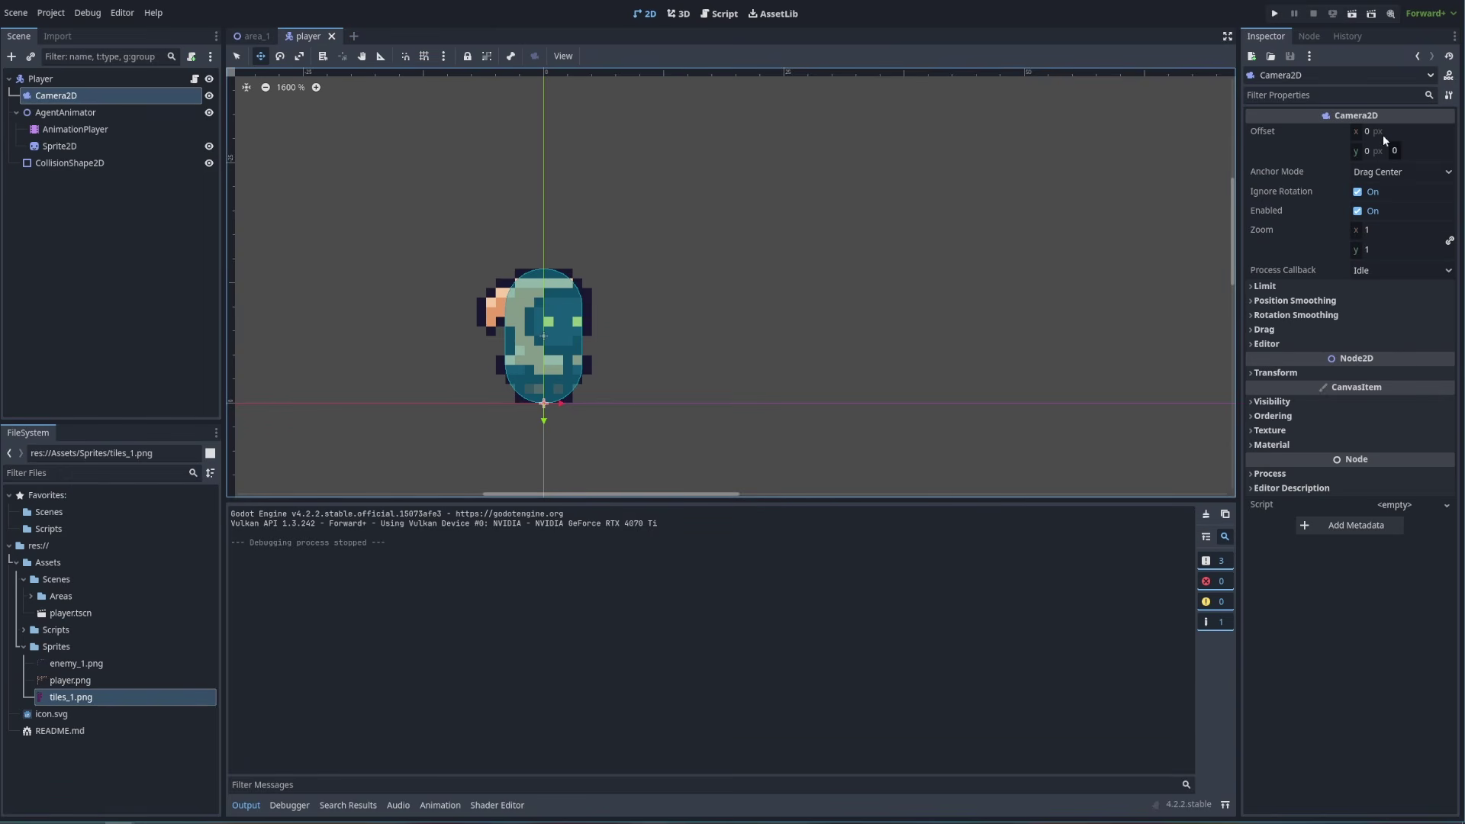
click(1381, 229)
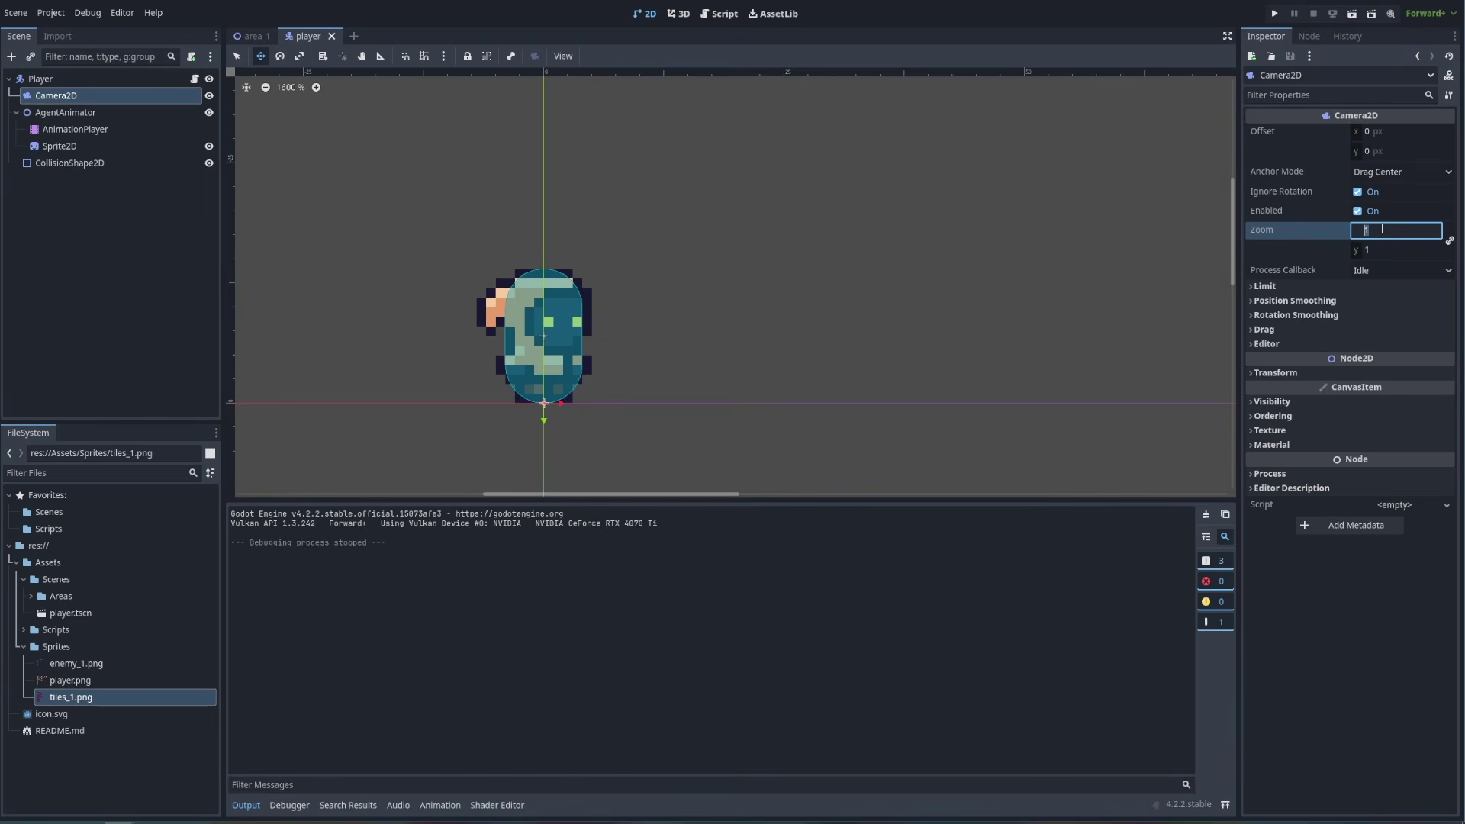
text(6)
key(Tab)
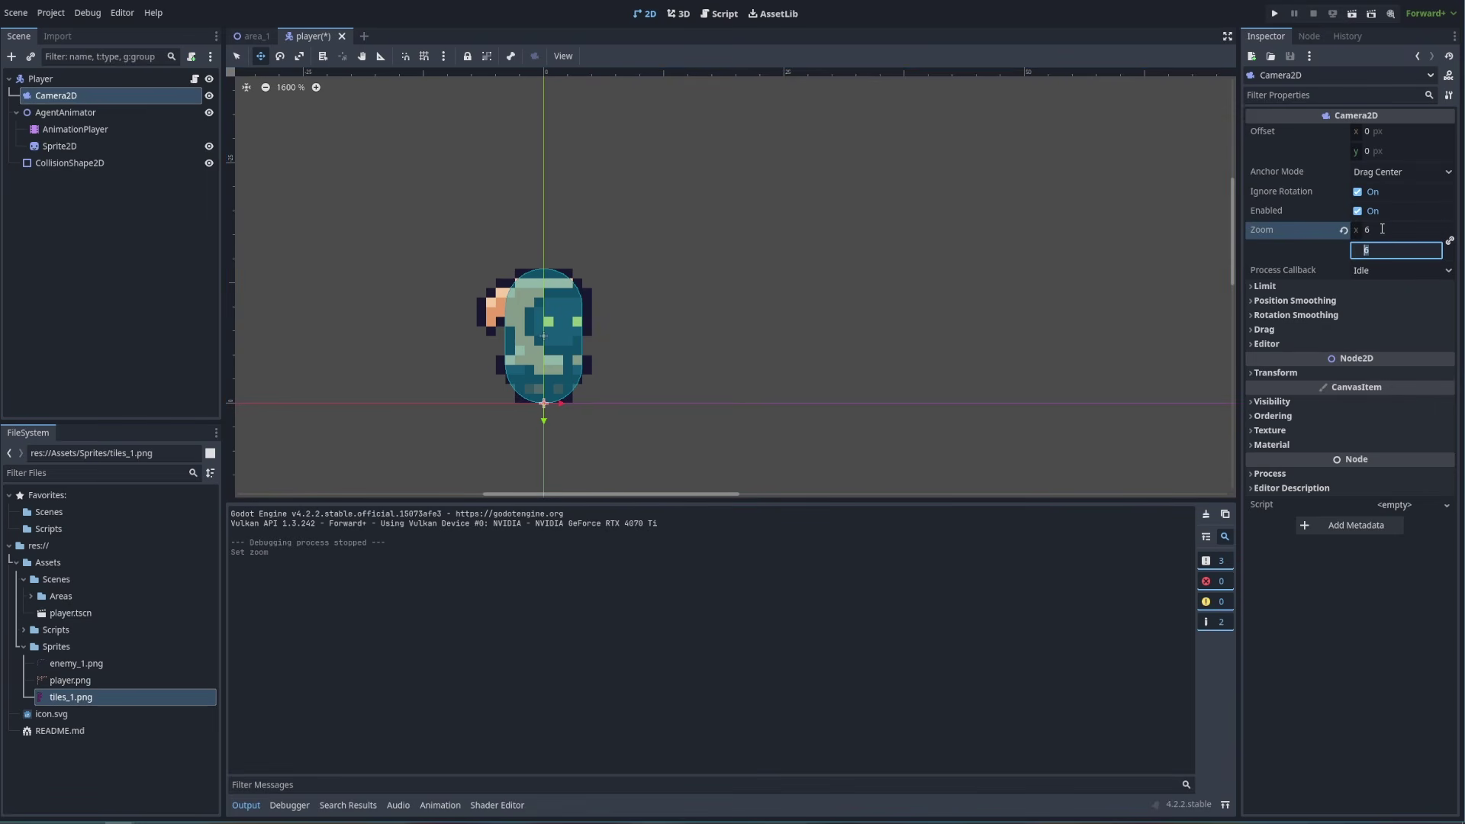
text(6)
click(1120, 295)
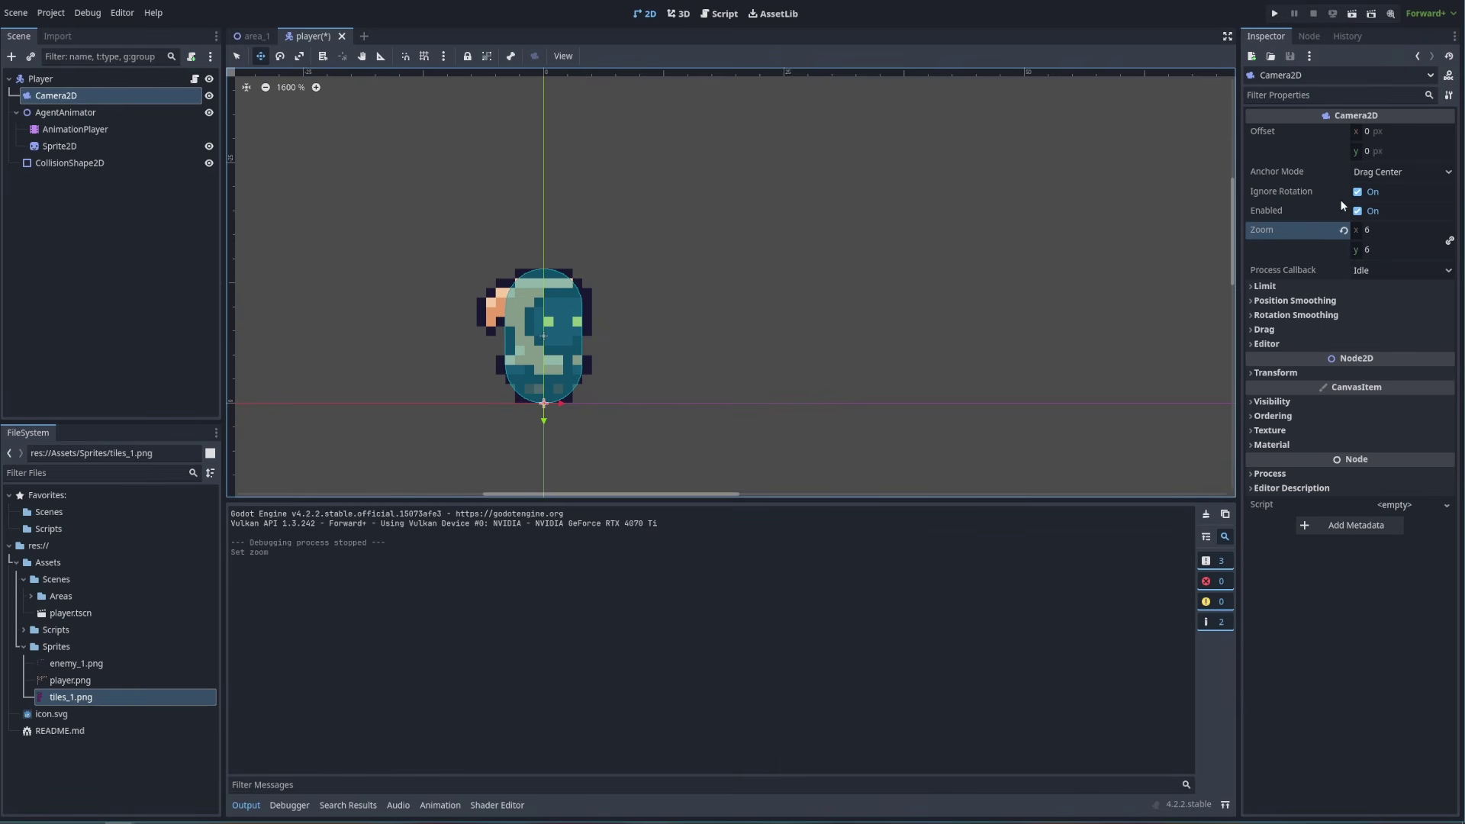
Set the Camera2D's y offset to -15 px
click(1390, 148)
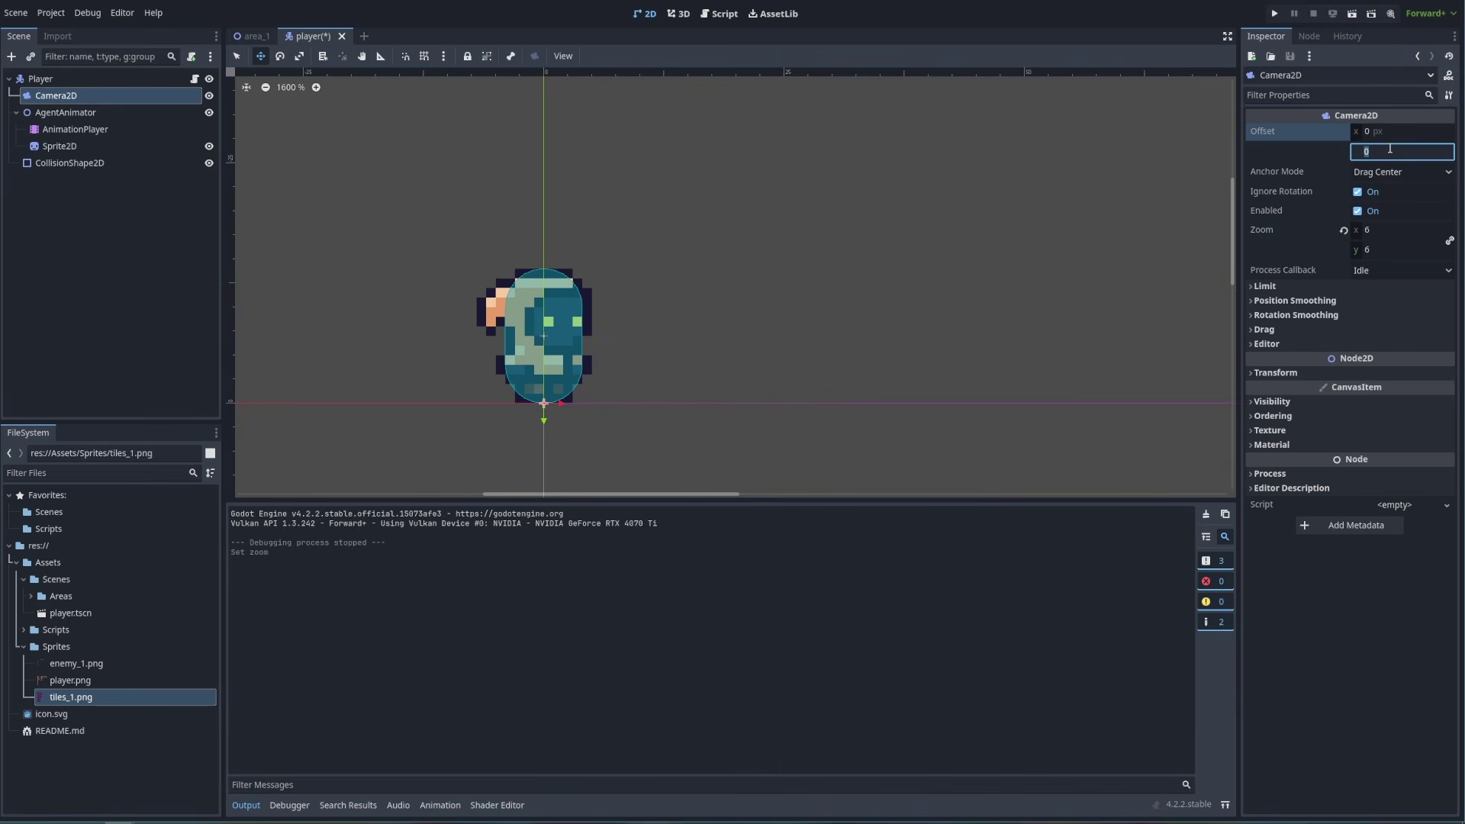
text(-15)
key(Return)
click(760, 256)
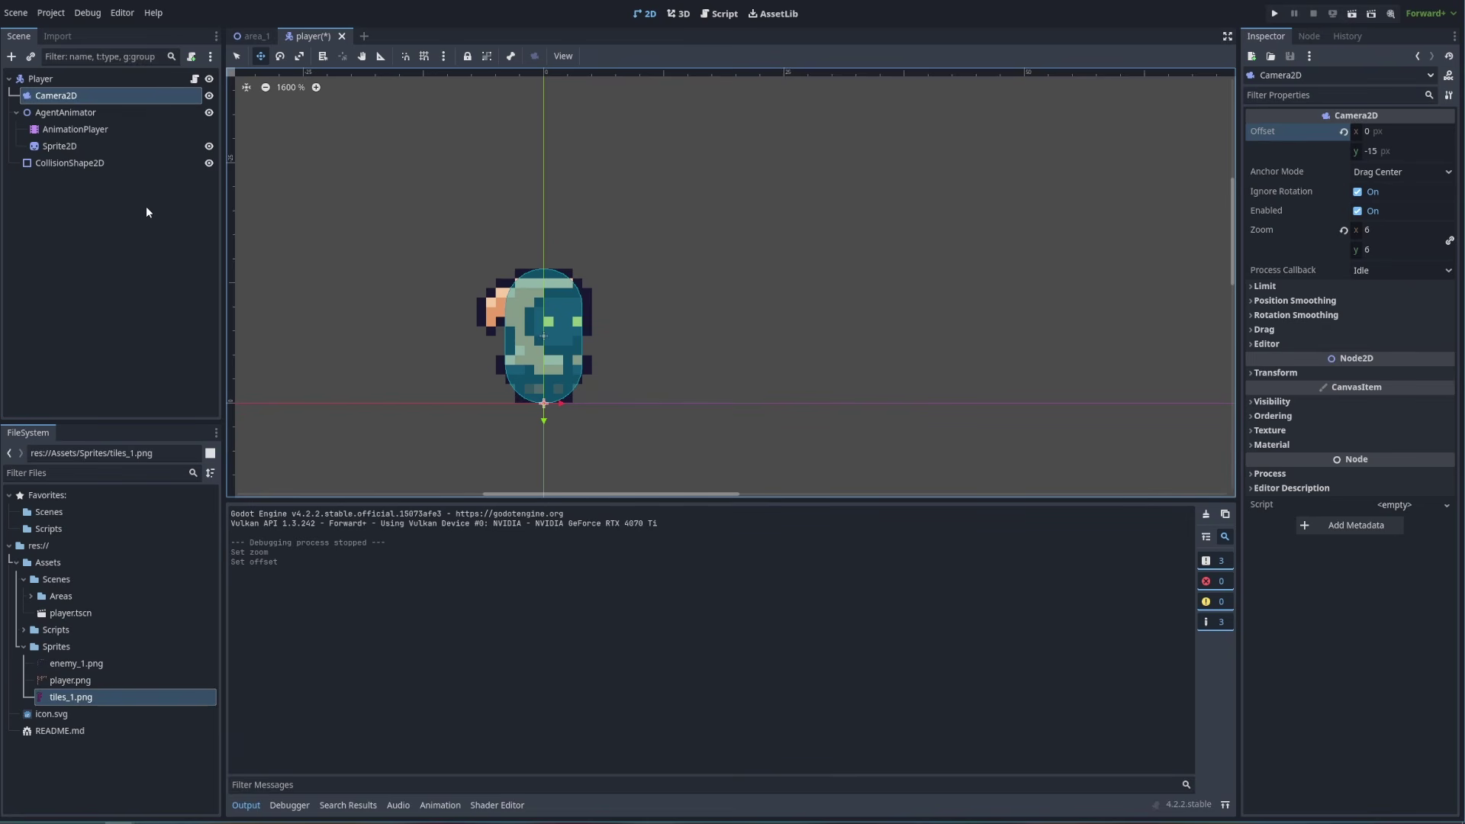
Open the script attached to the Player root node to examine its input handling
click(183, 79)
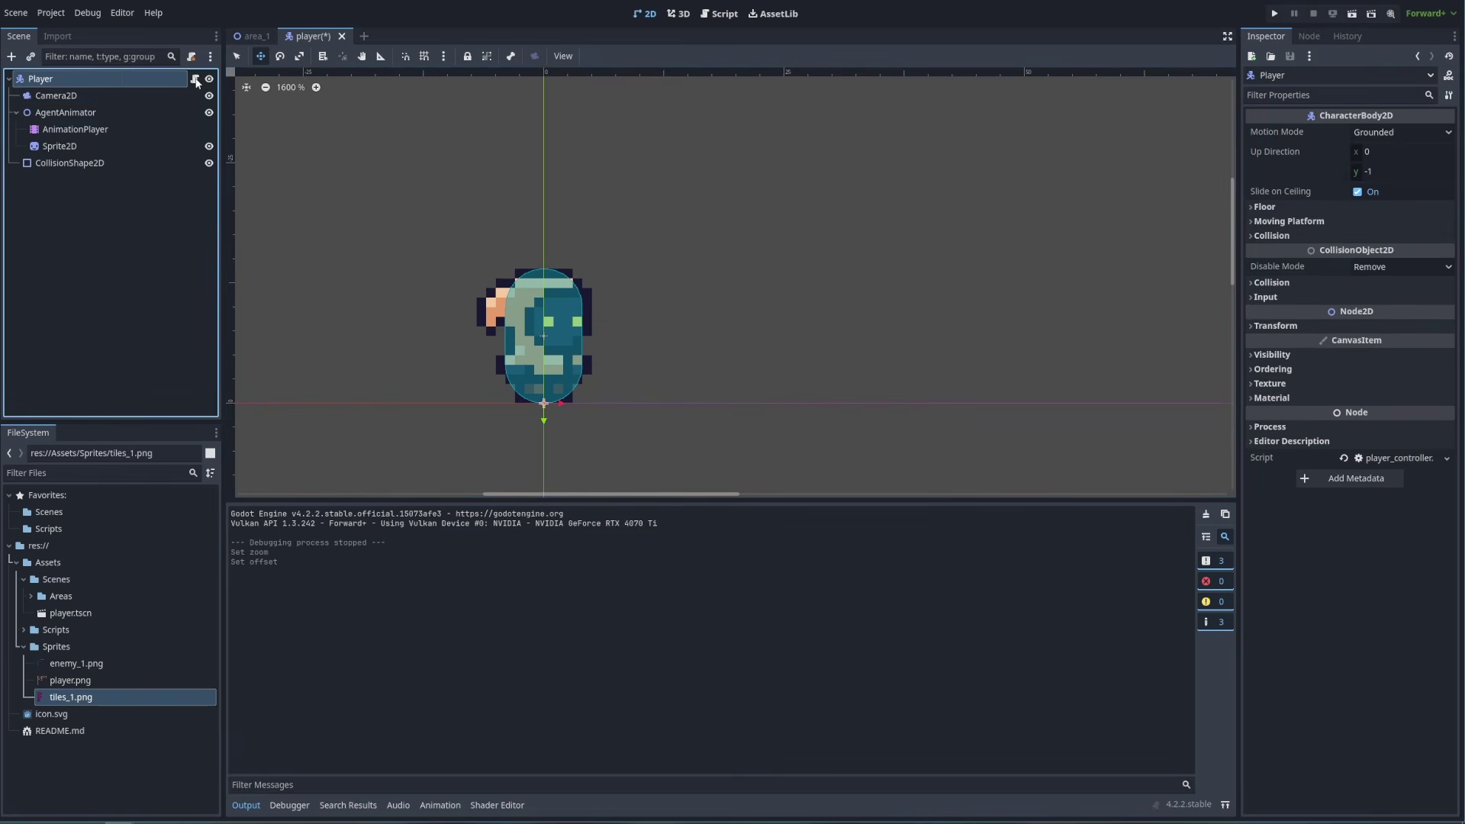
click(196, 80)
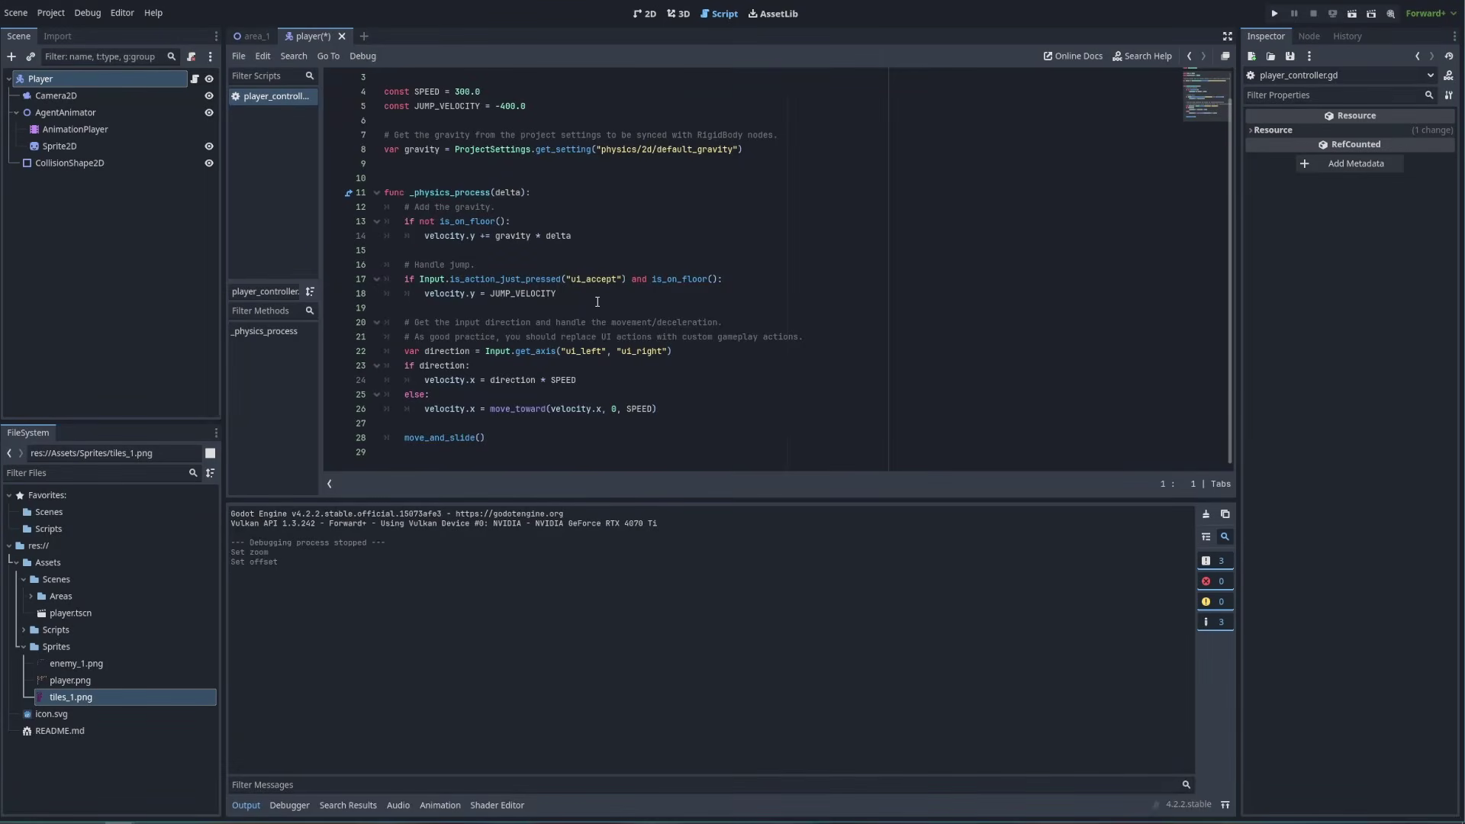
scroll(533, 356, up, 1)
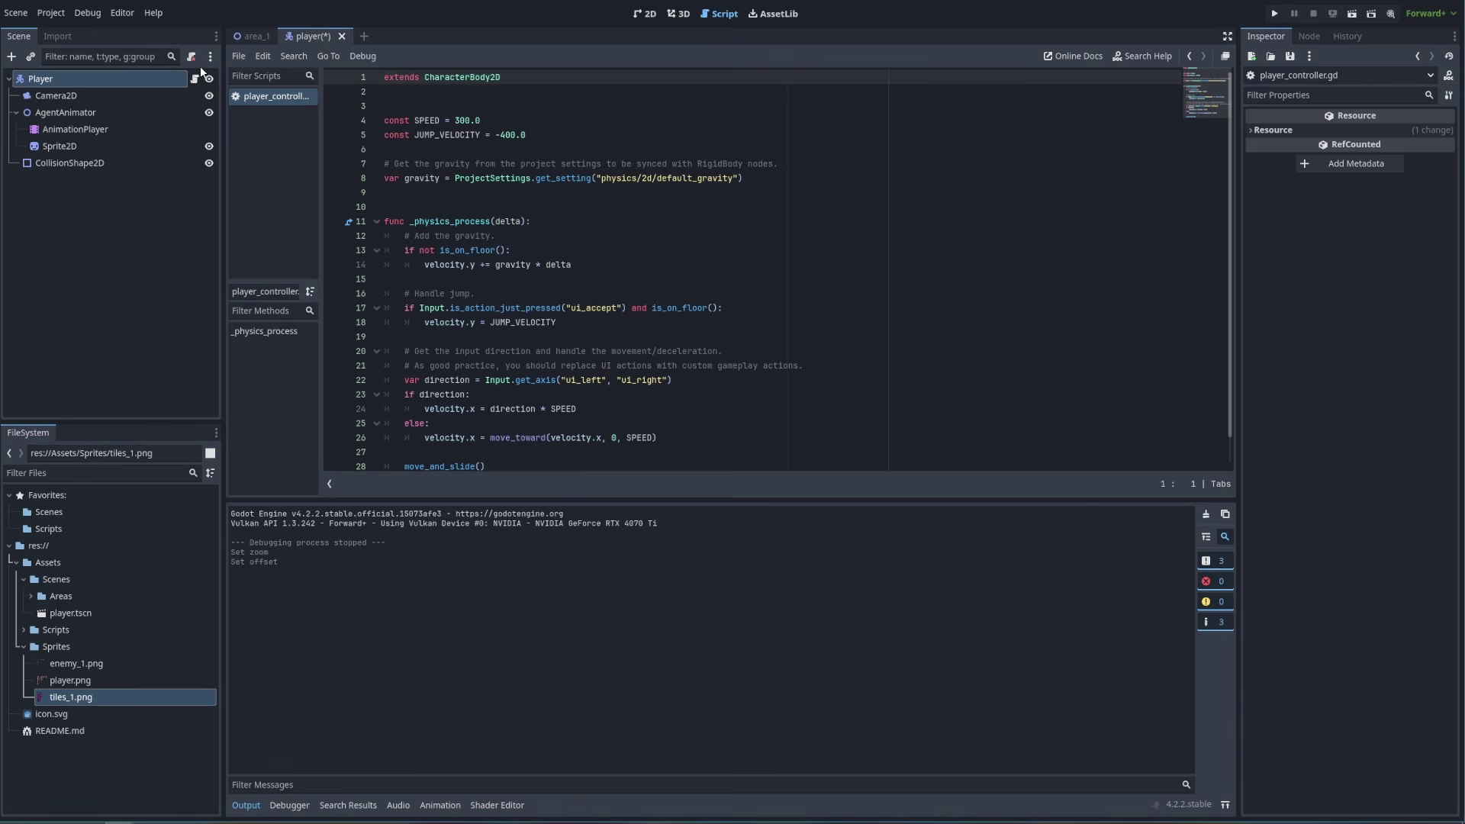
Add a new input action named "jump" to the project's Input Map
click(53, 13)
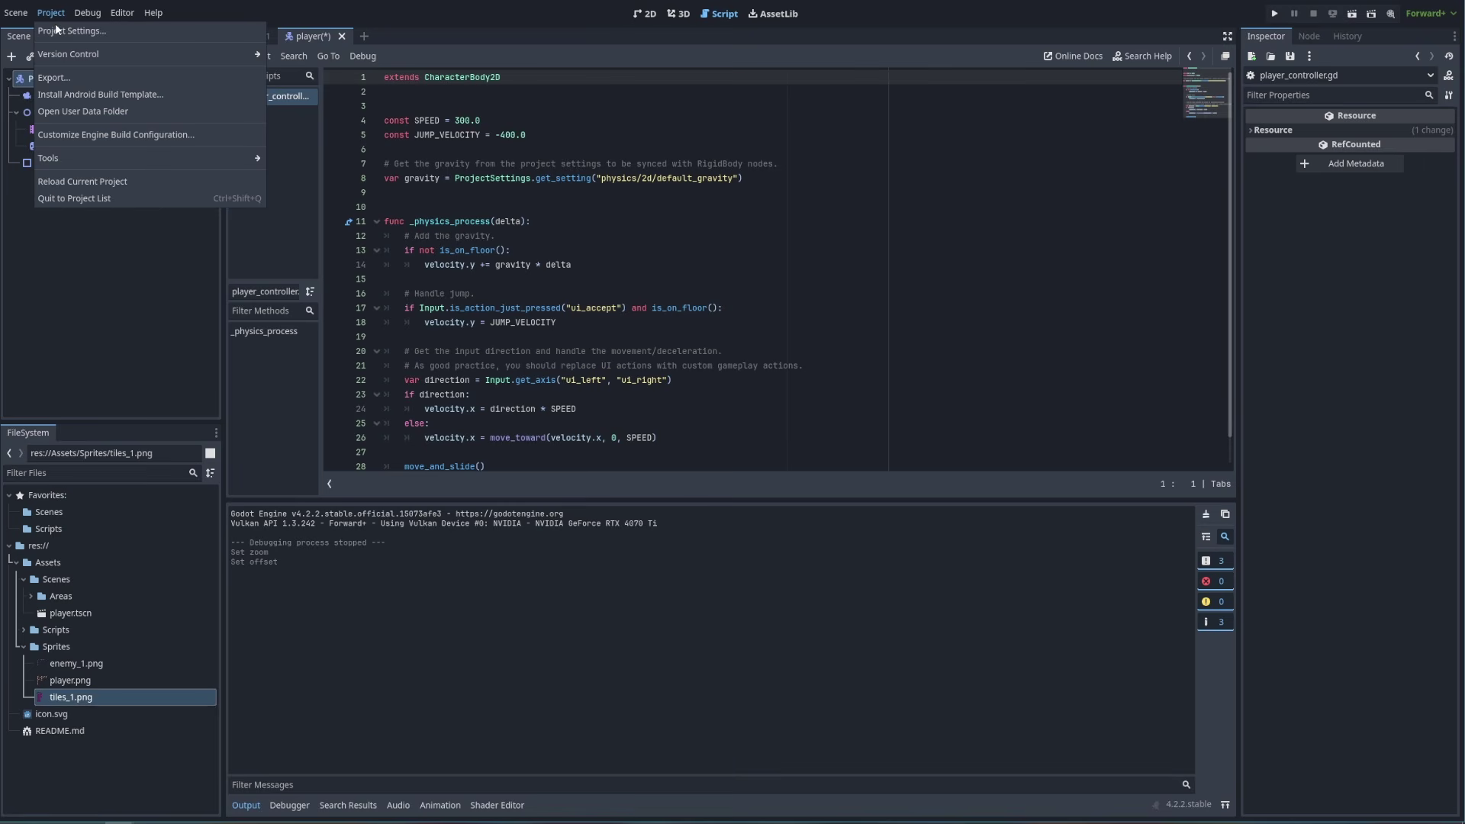
click(53, 29)
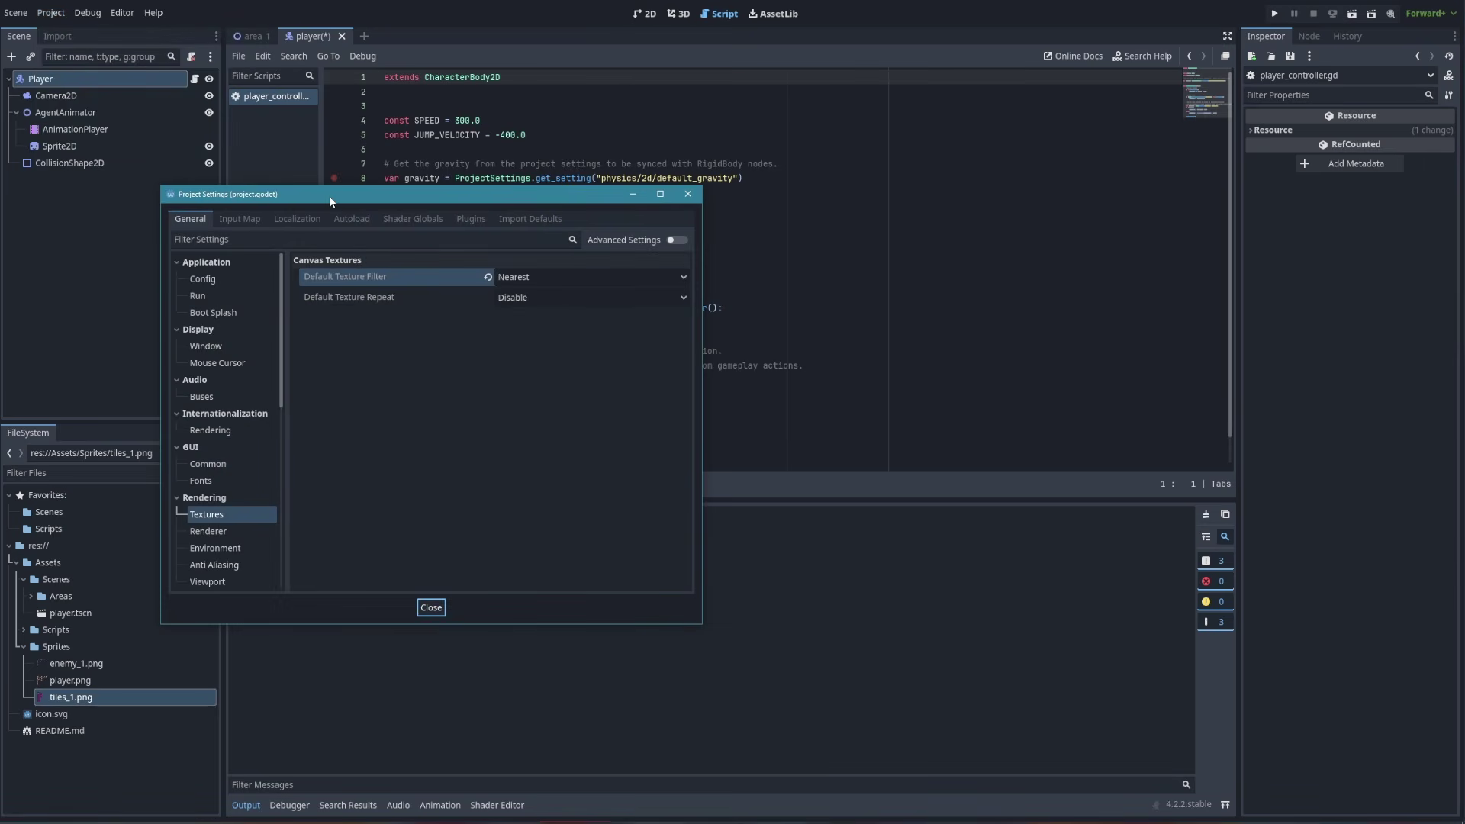
drag(328, 195, 453, 181)
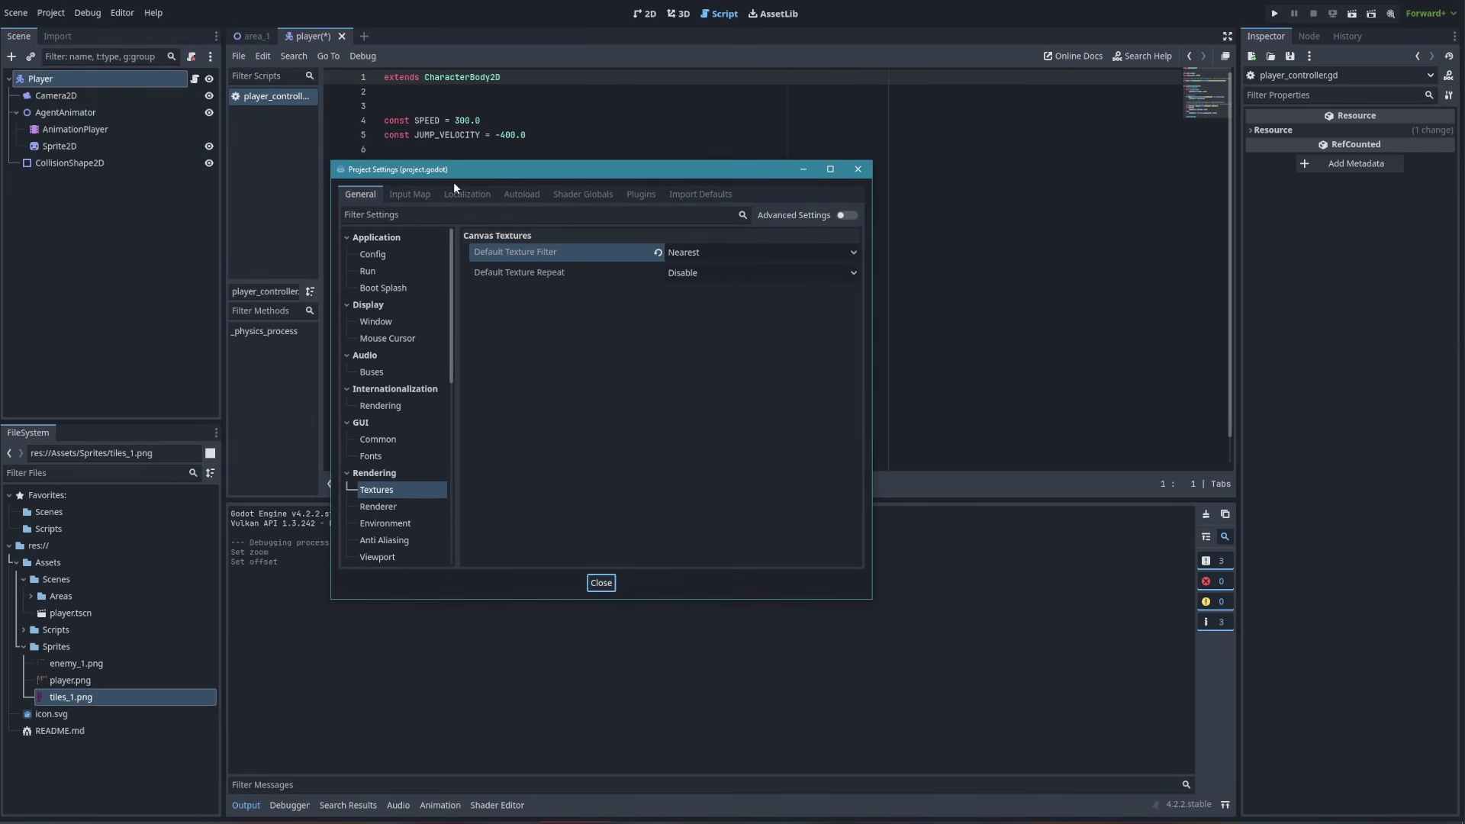
click(411, 197)
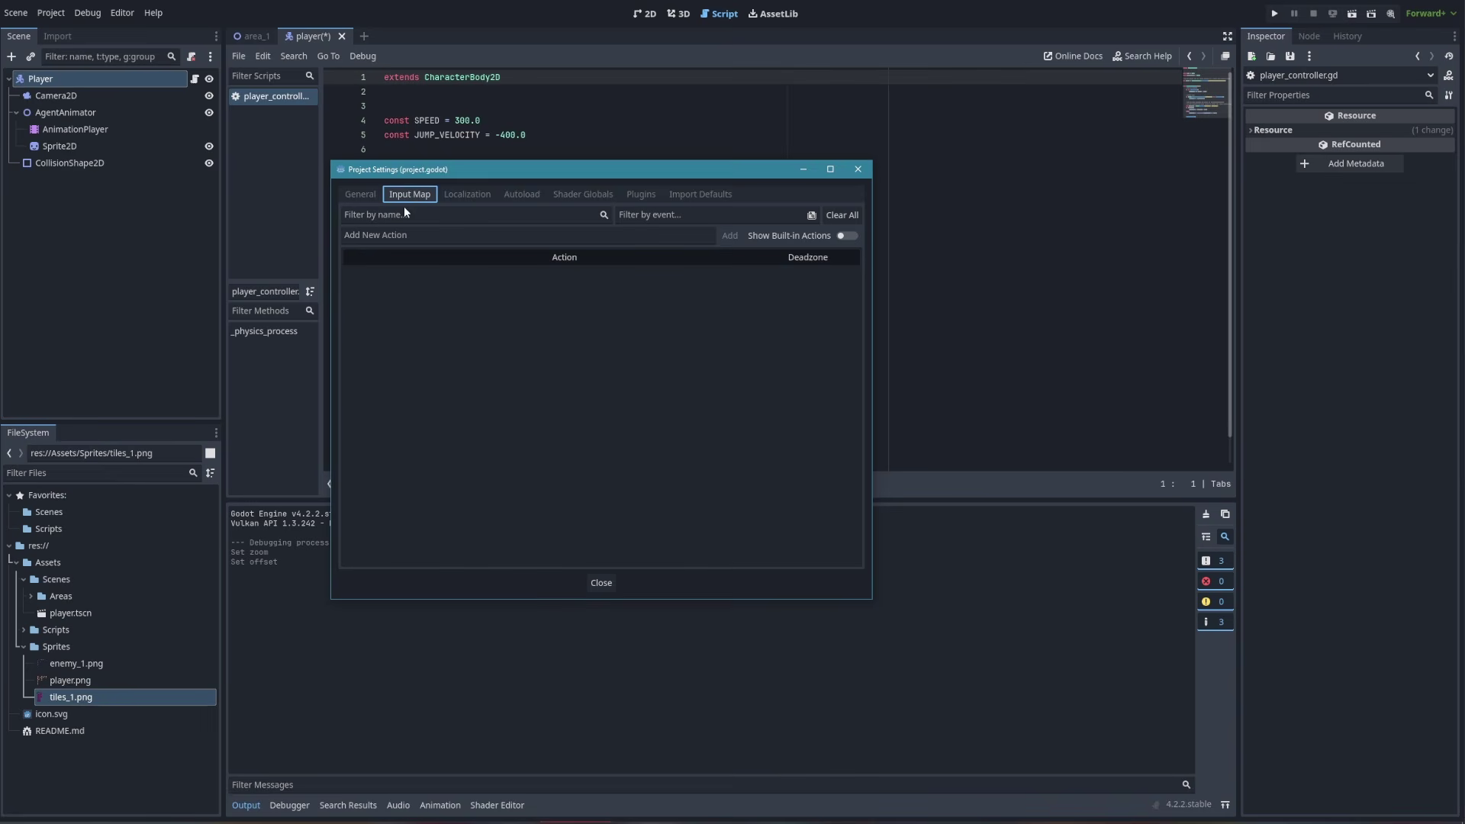
click(378, 237)
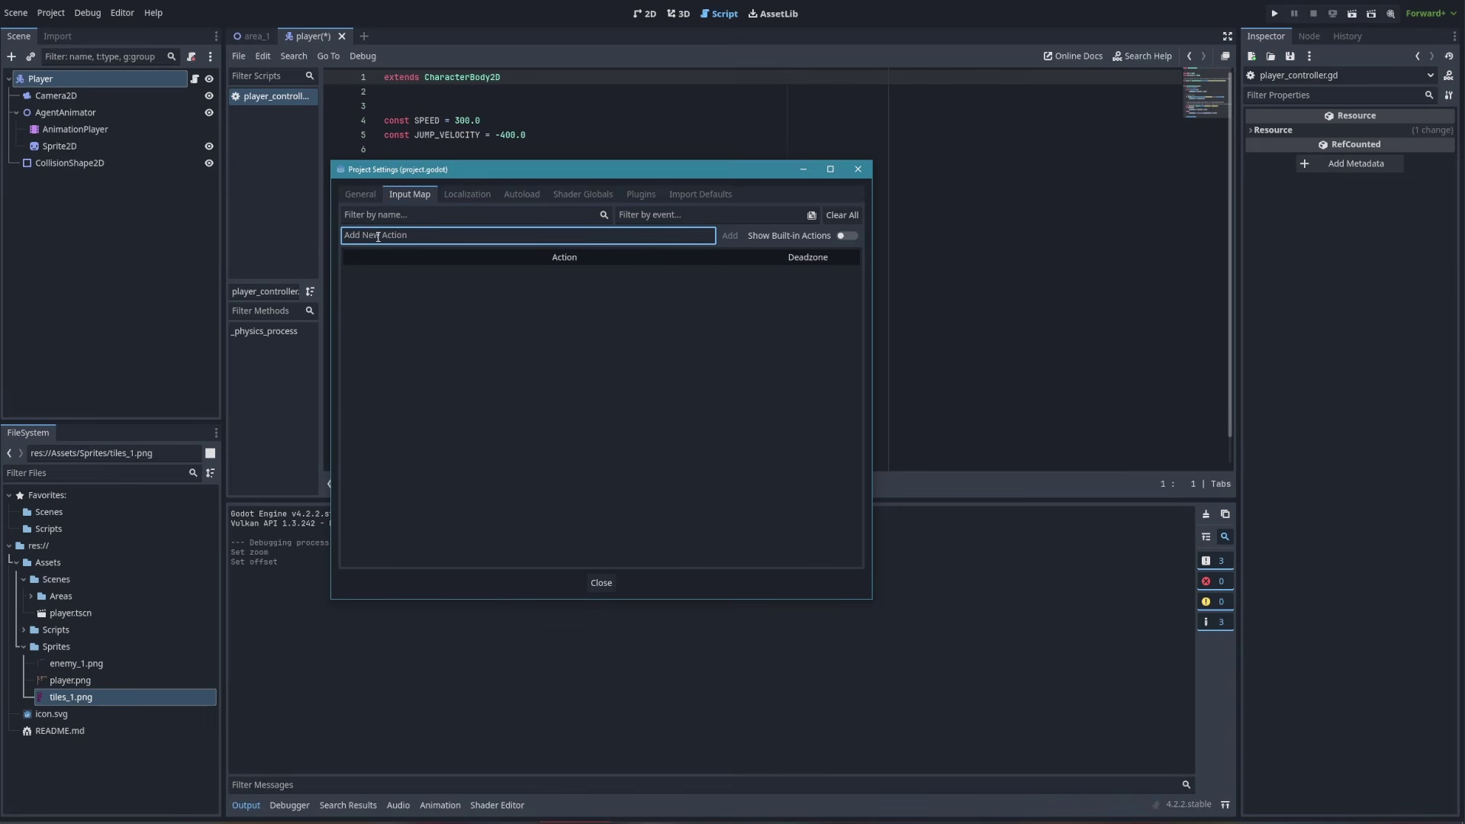
text(jump)
click(732, 235)
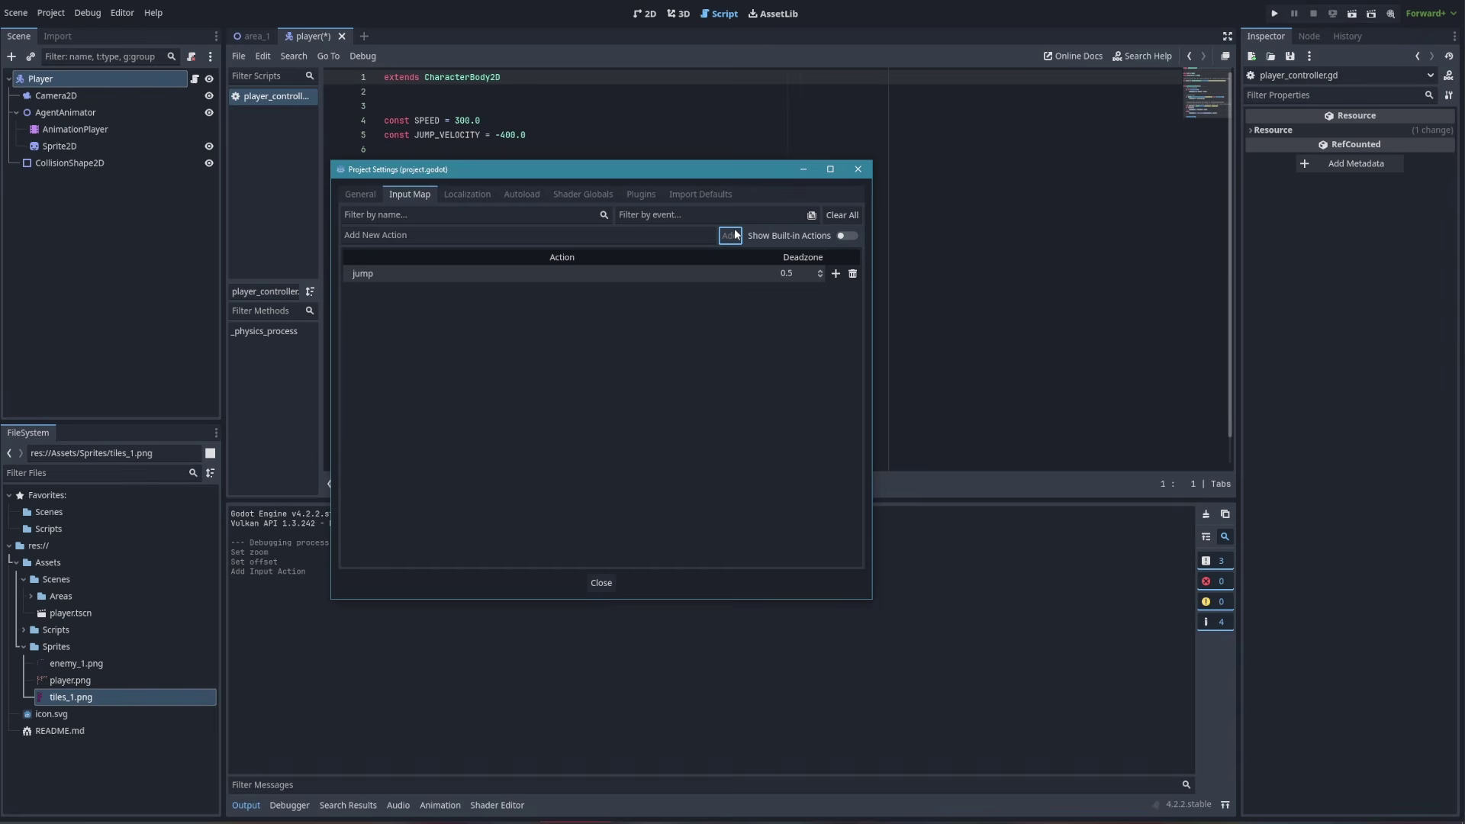
Add two more input actions to the Input Map, named "move_left" and "move_right"
click(461, 238)
text(move_left)
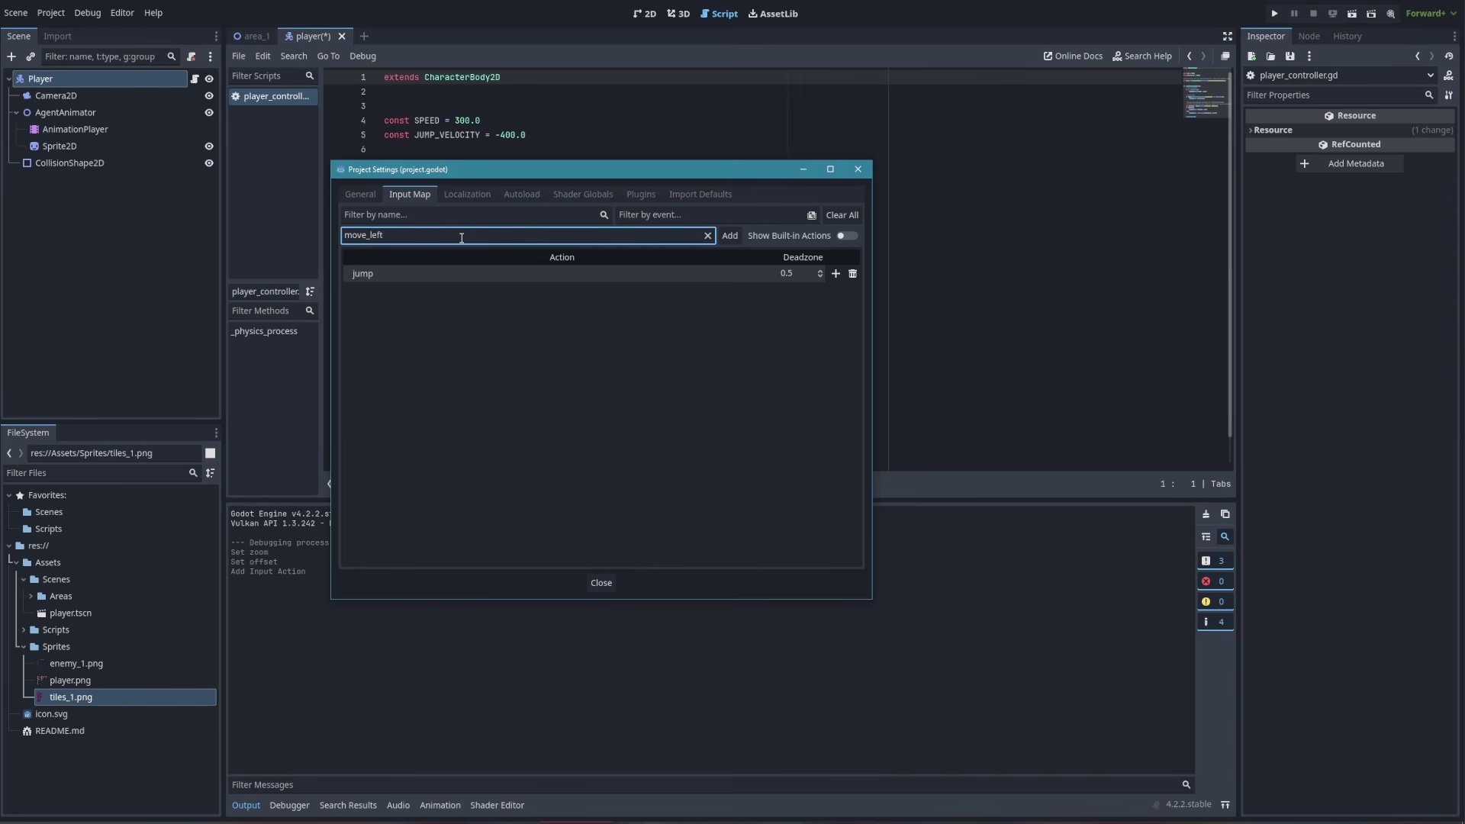
key(Return)
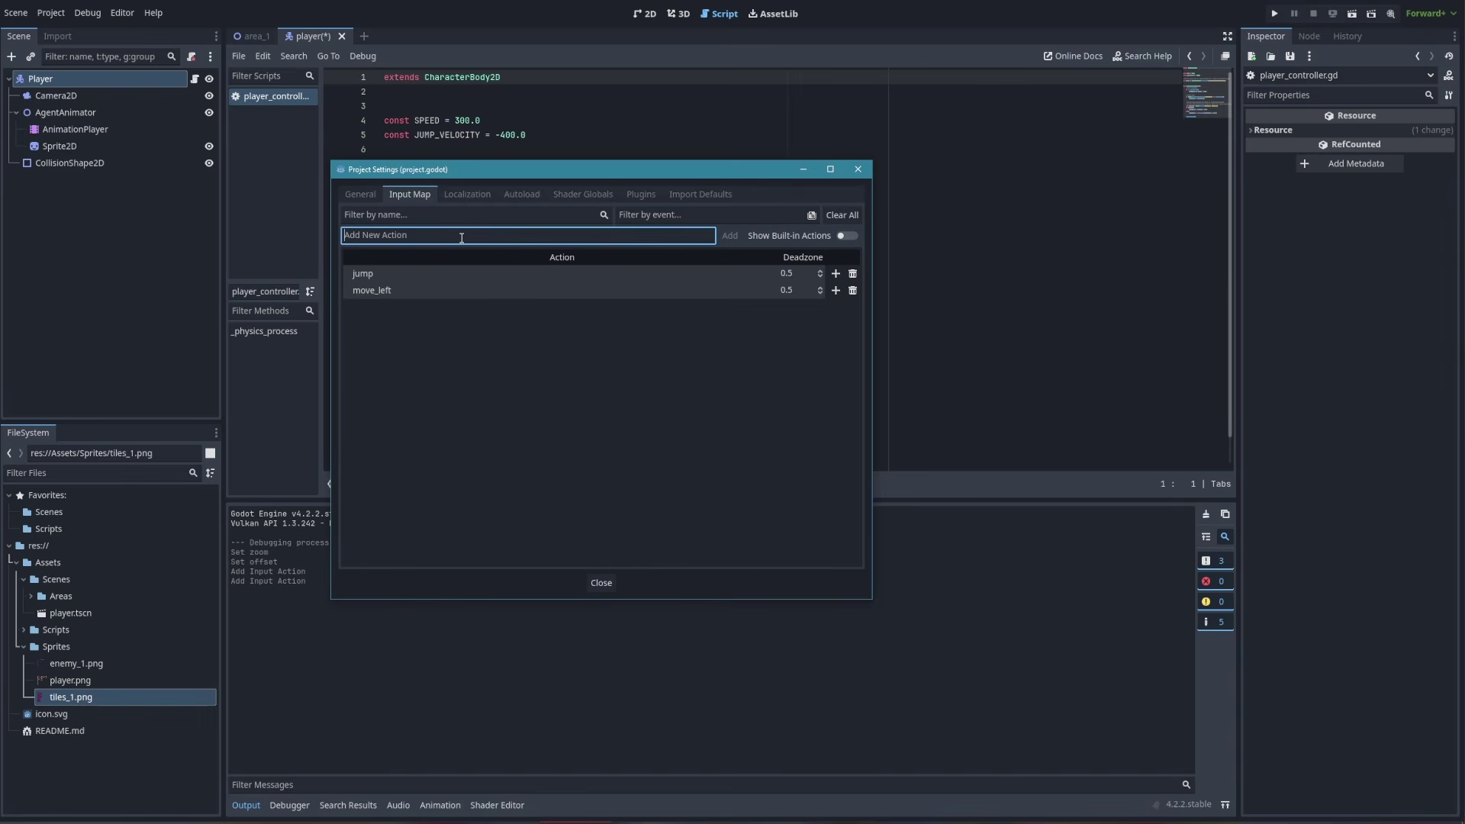
text(move_right)
key(Return)
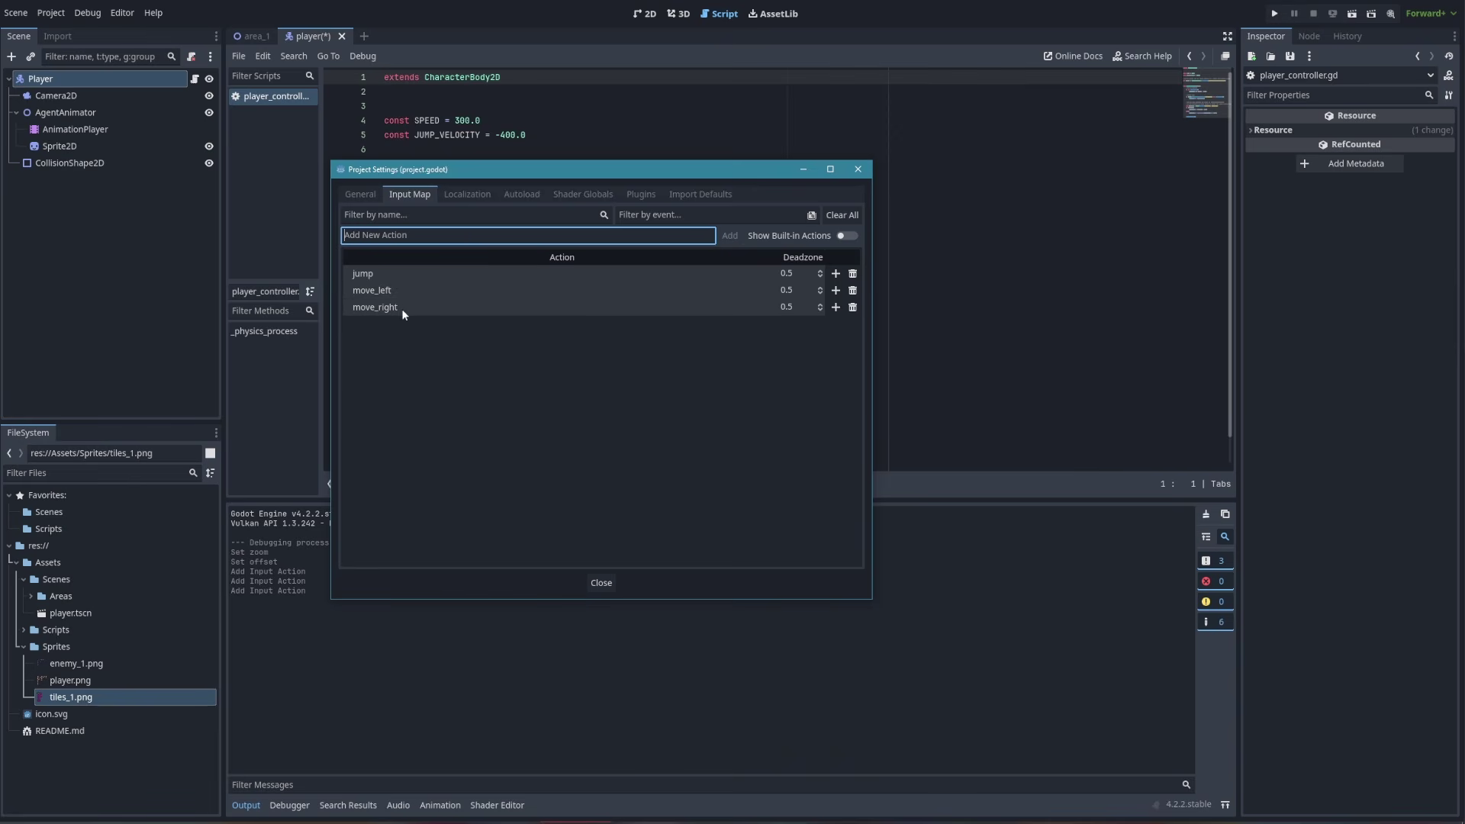
double_click(386, 274)
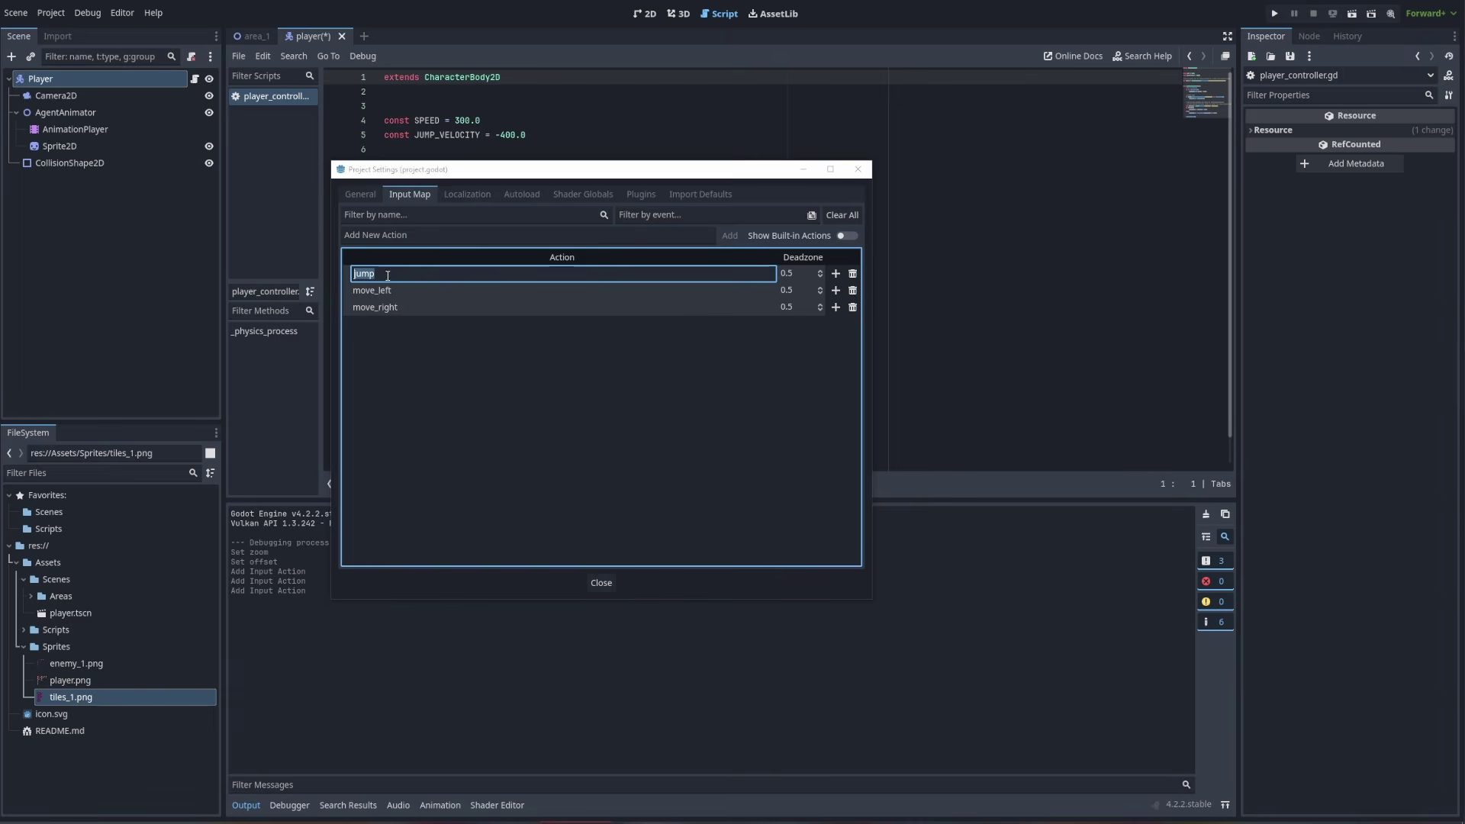
click(432, 378)
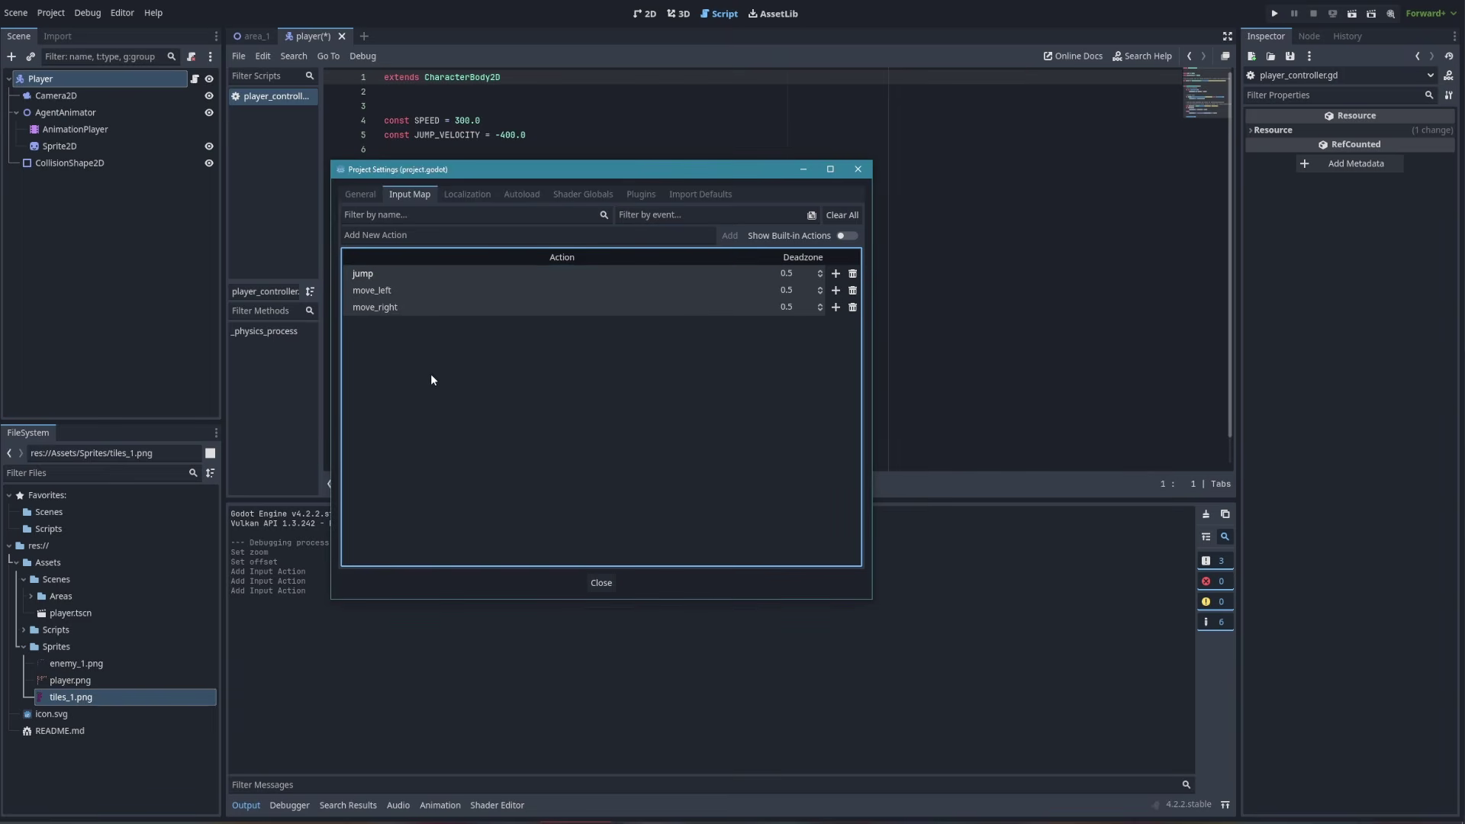
Bind the physical Space key to the jump action
click(836, 274)
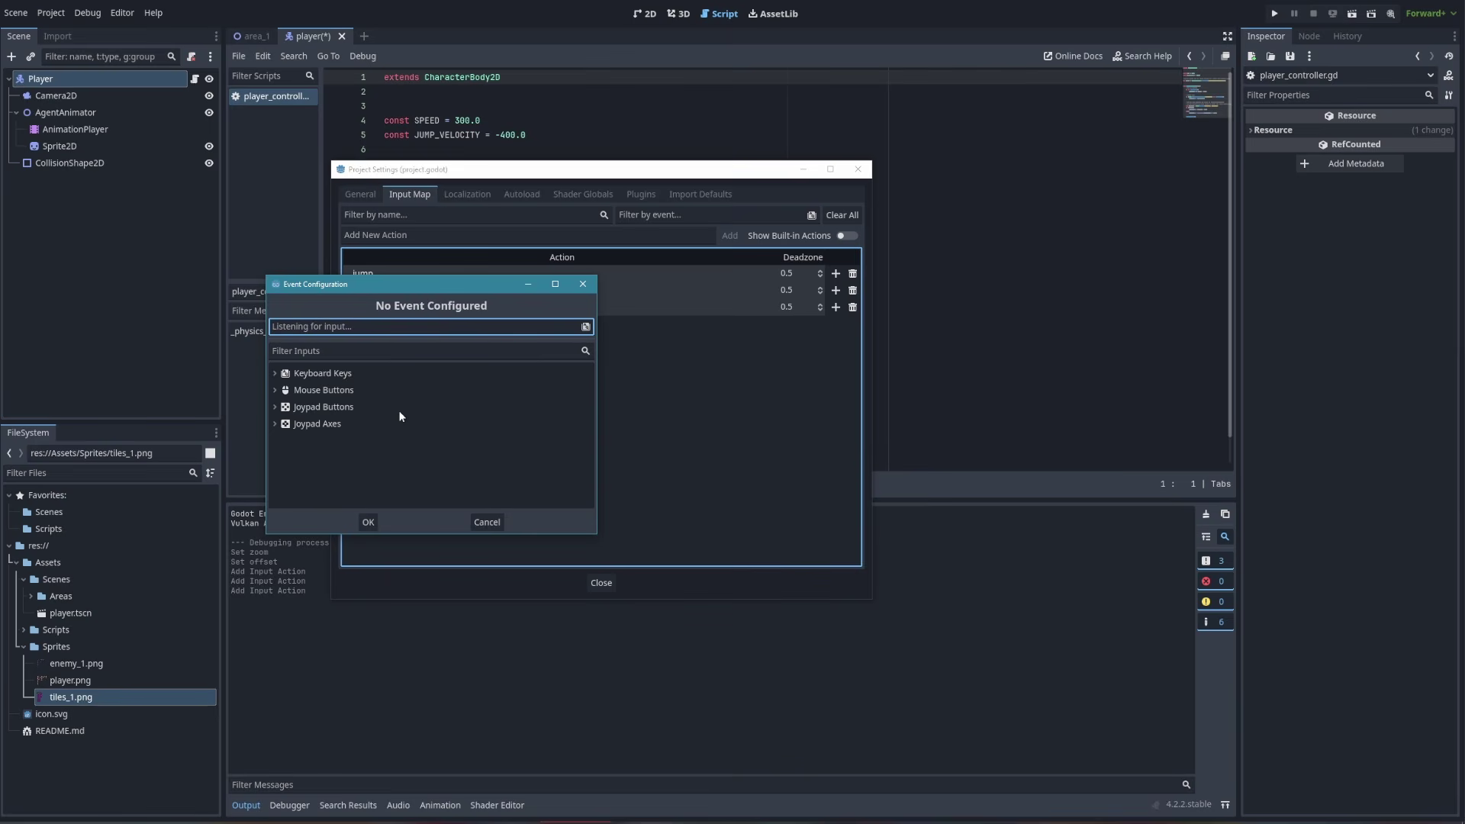
key(space)
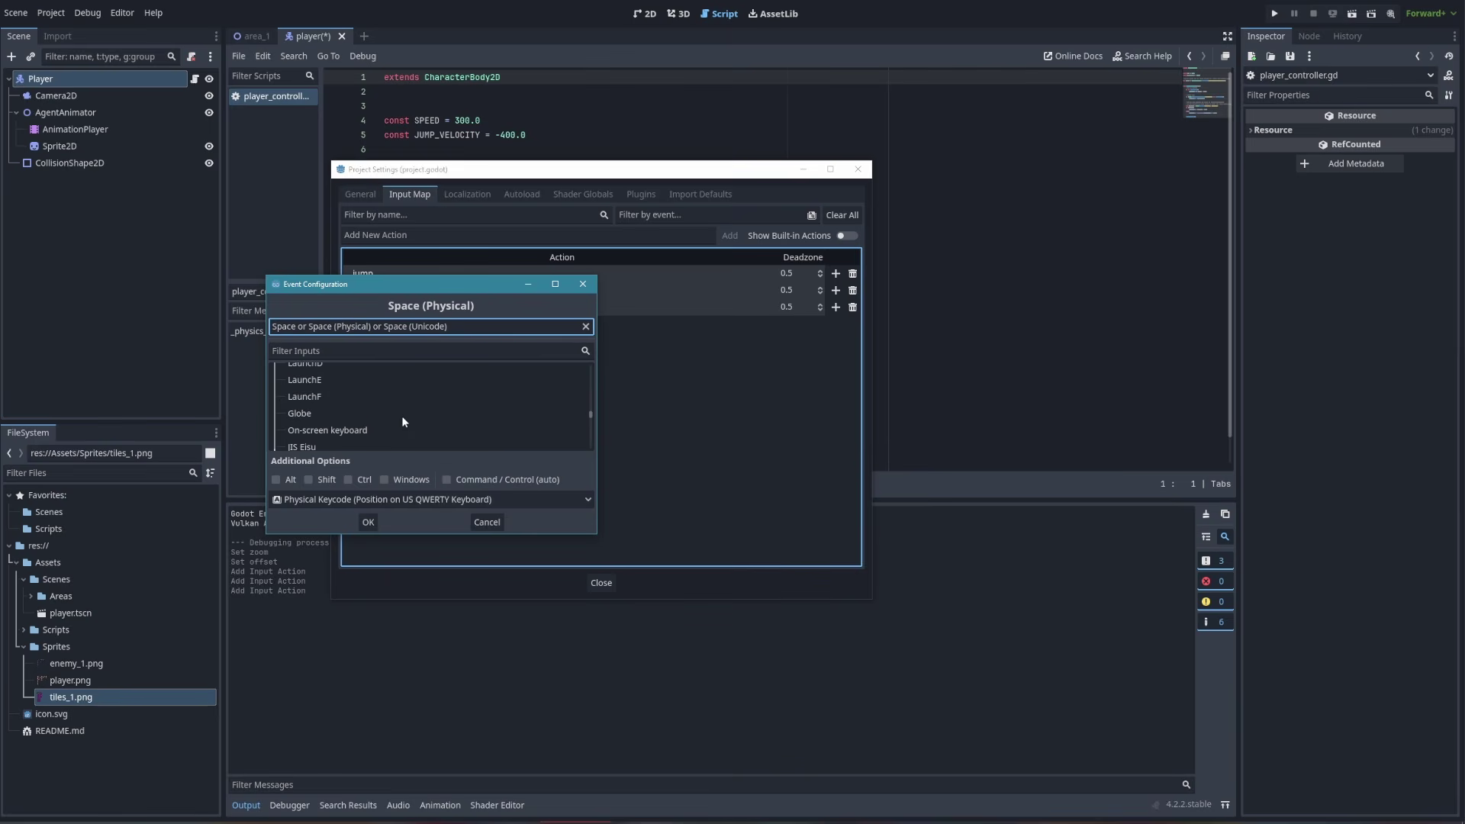
click(368, 524)
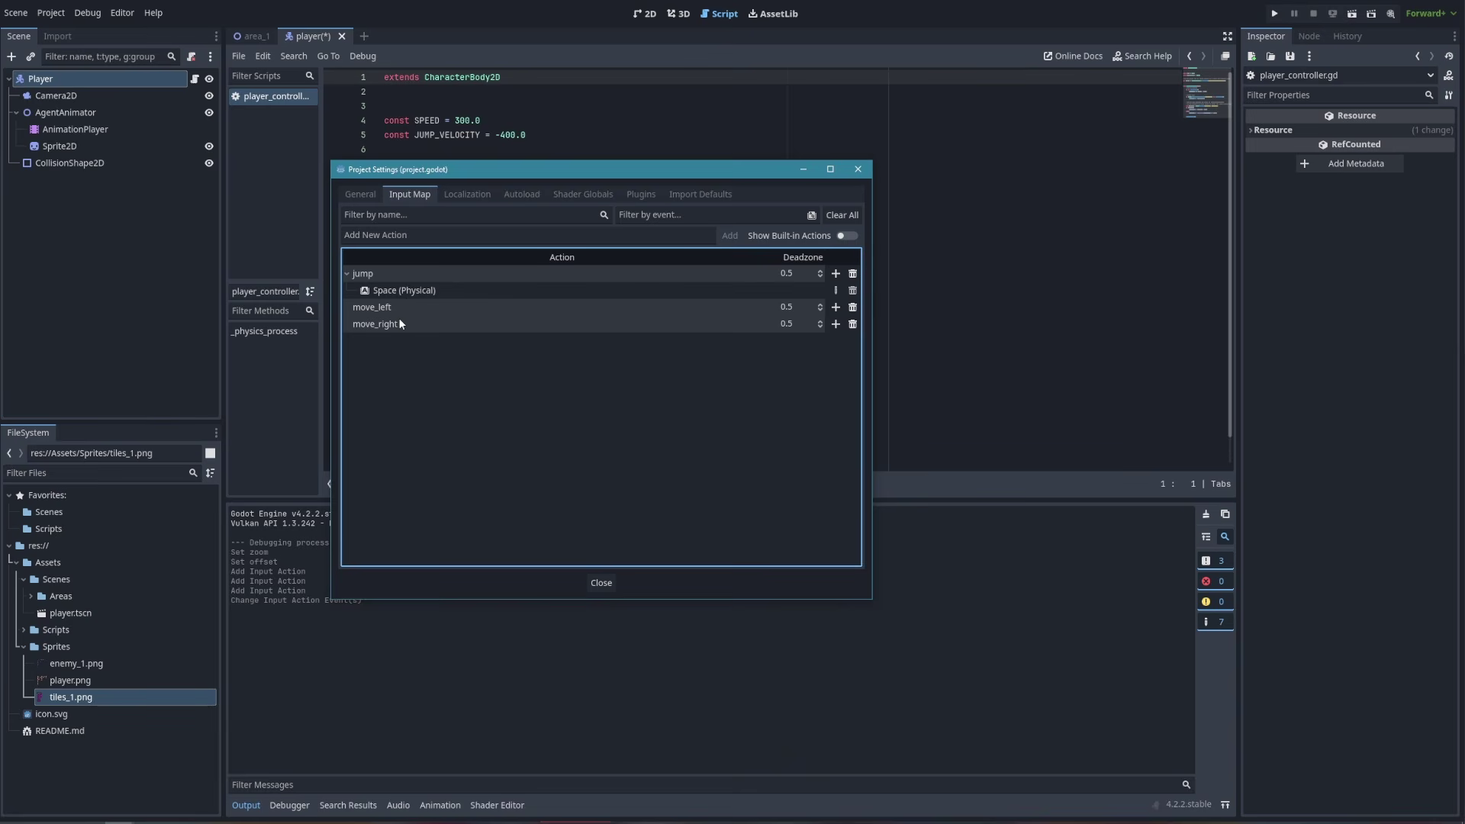
Bind the physical A key to move_left and D to move_right, and close the project settings
click(835, 307)
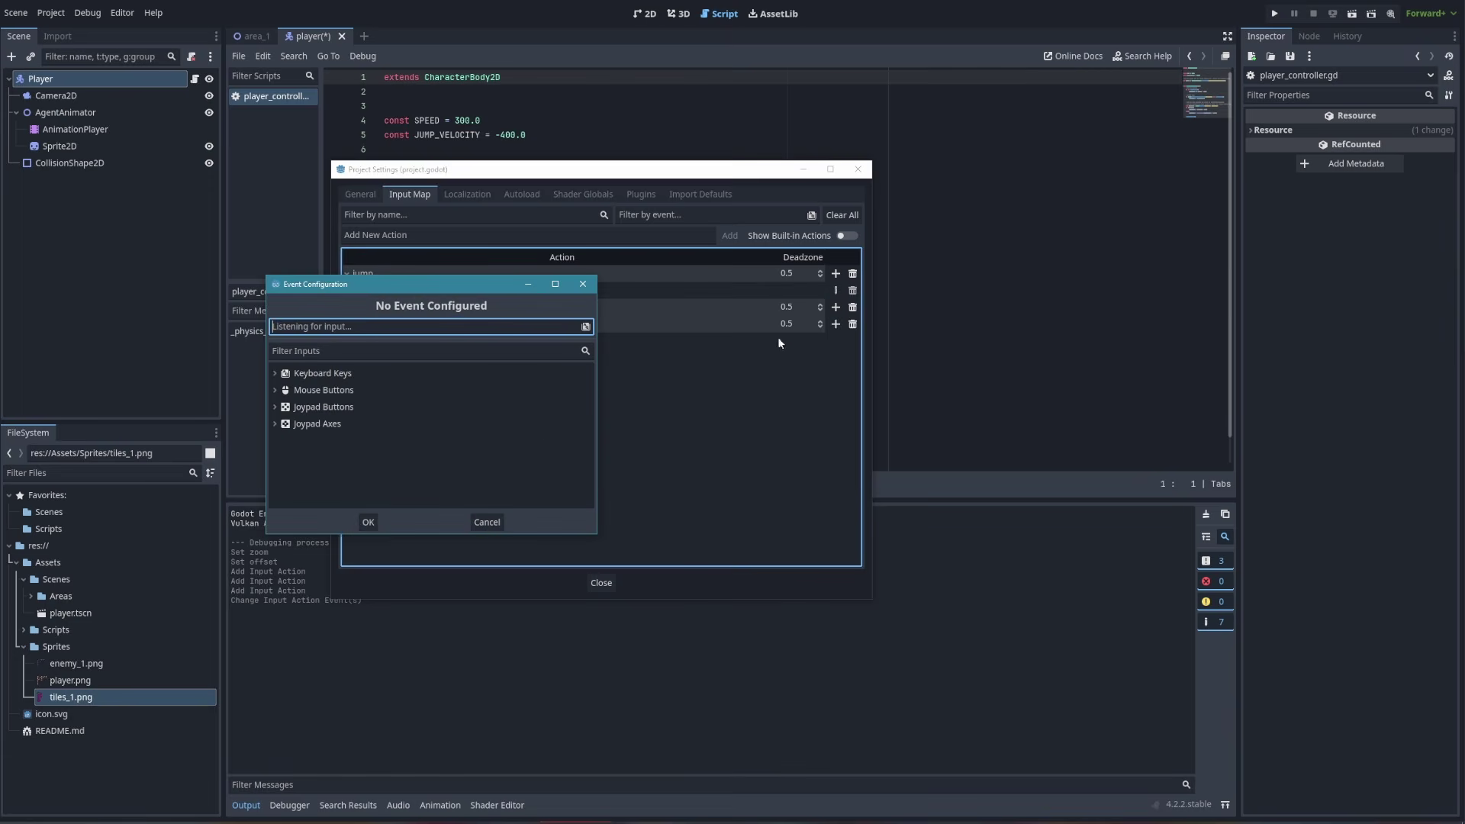
key(a)
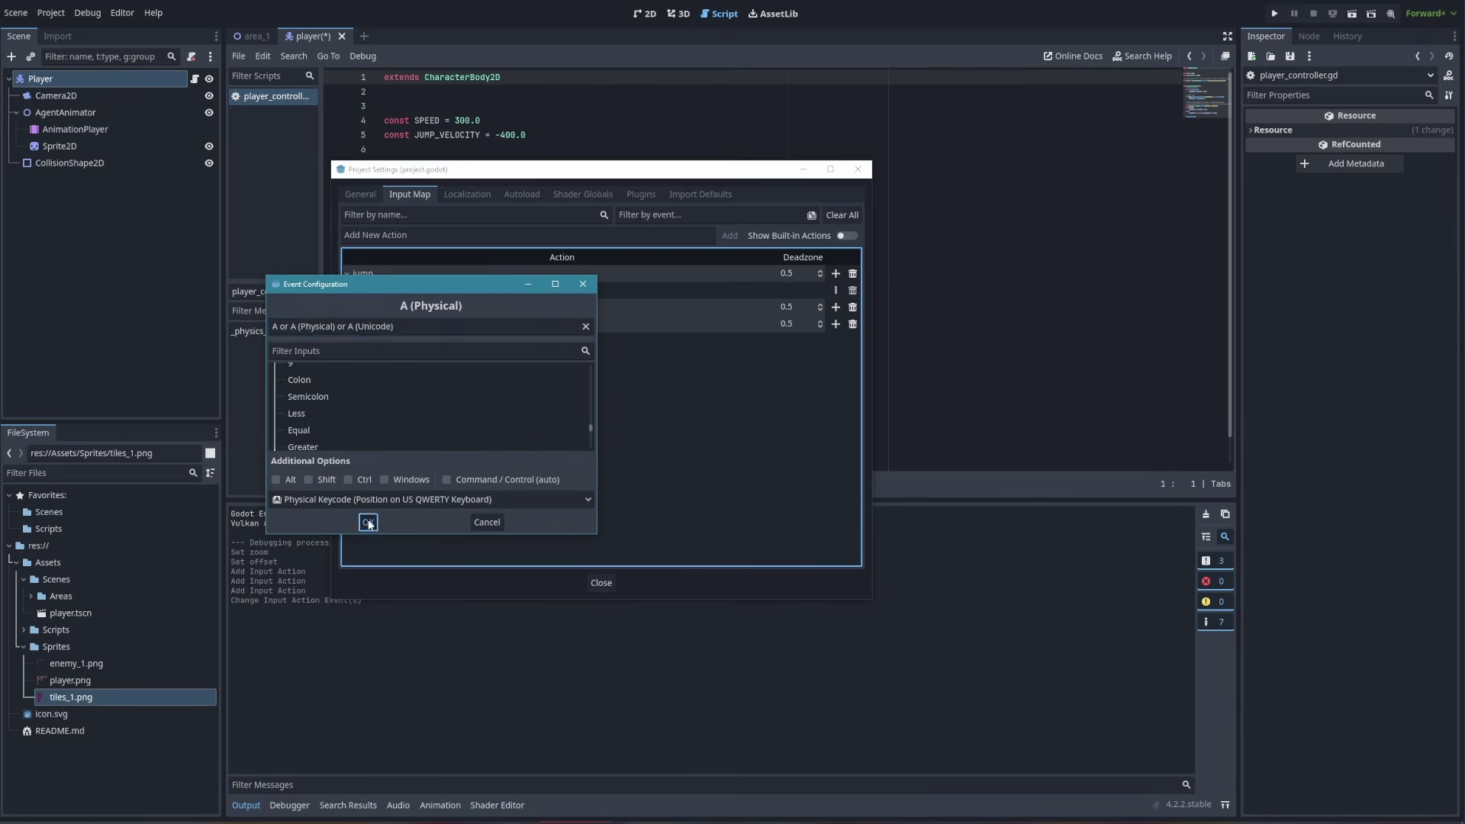
click(368, 522)
click(835, 341)
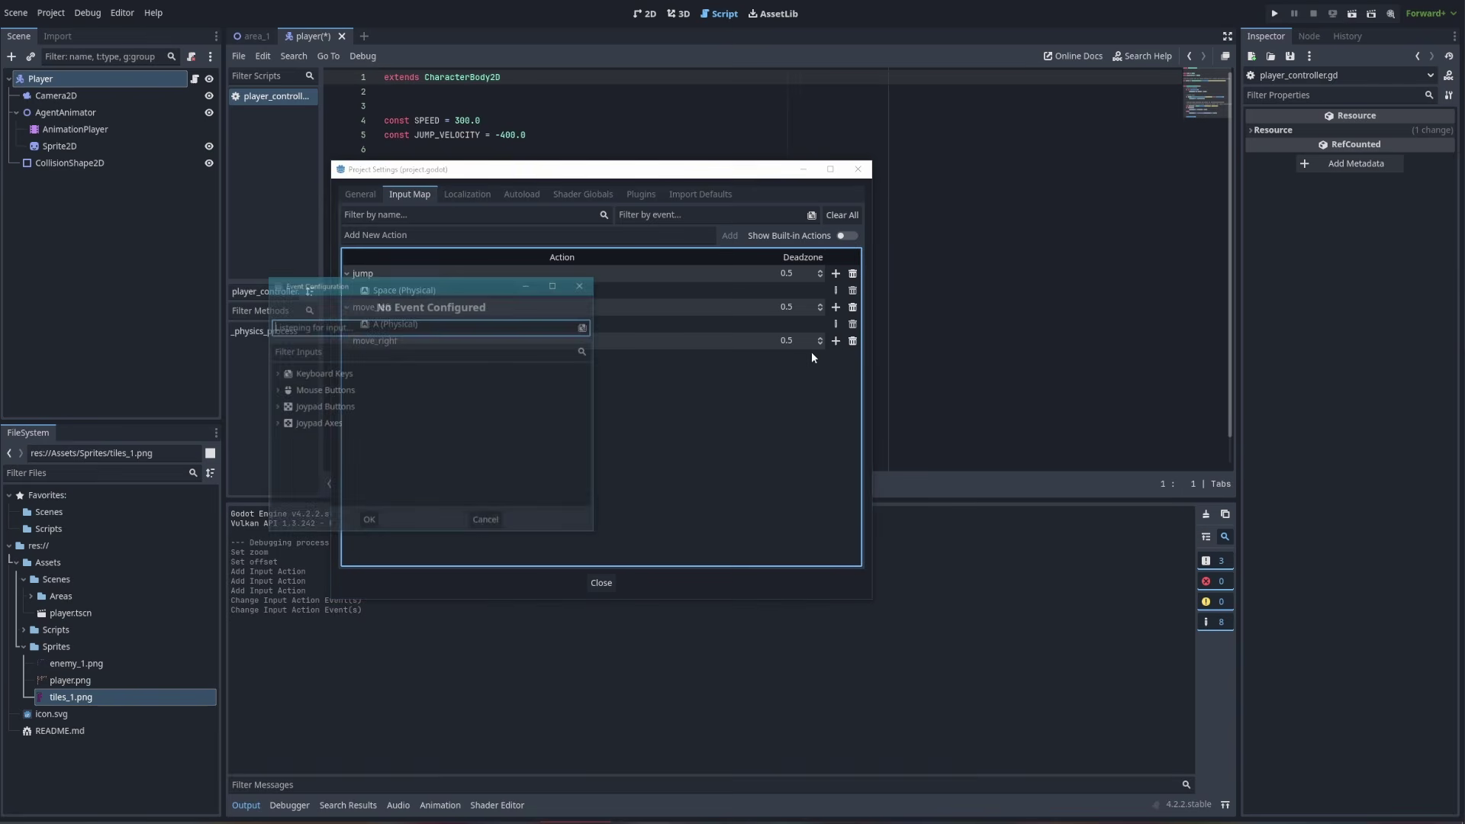
key(d)
click(361, 521)
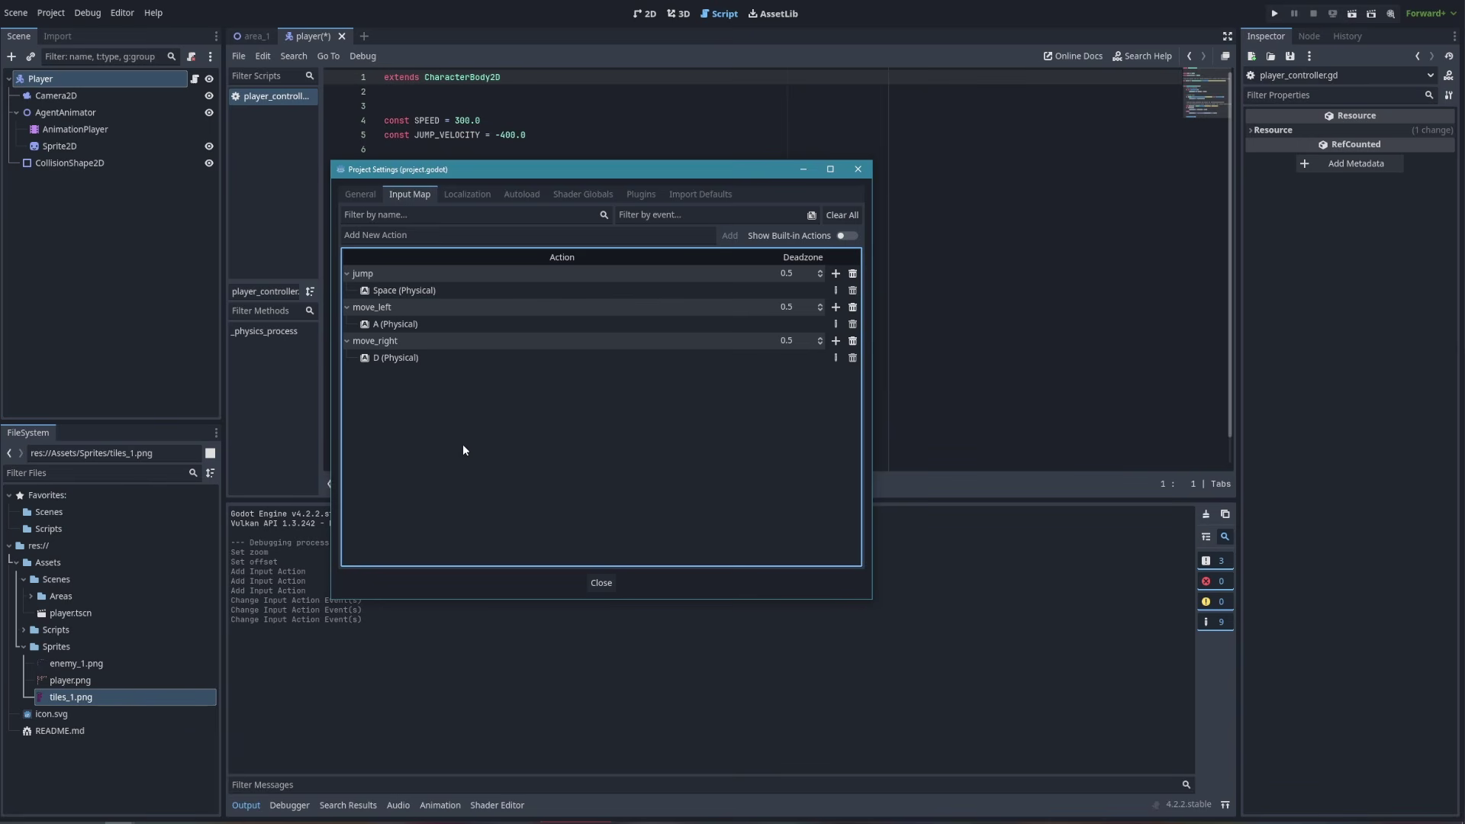
click(602, 583)
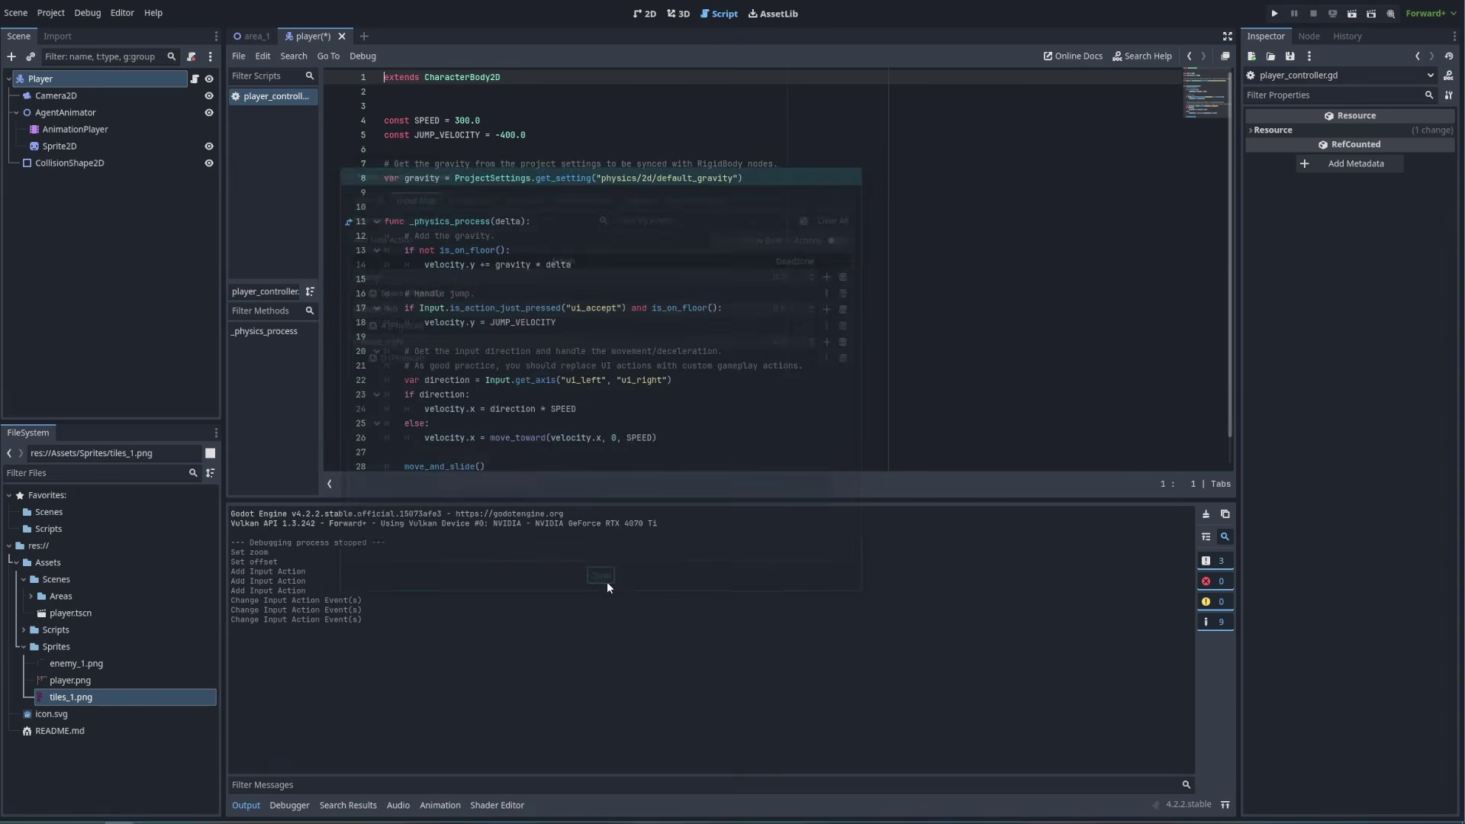
In the script's jump condition, replace the "ui_accept" action with "jump"
scroll(564, 317, down, 1)
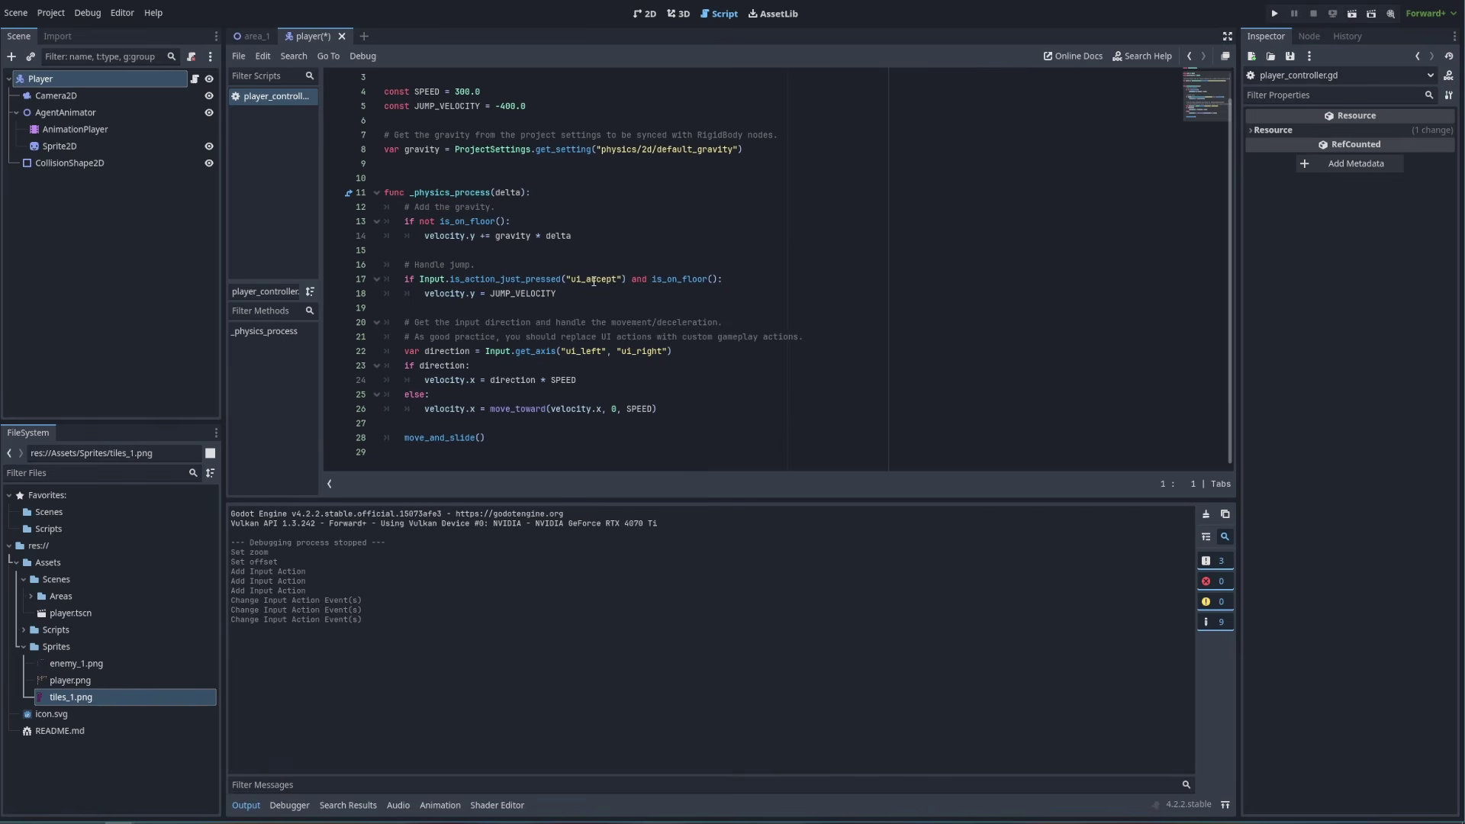
drag(623, 279, 565, 279)
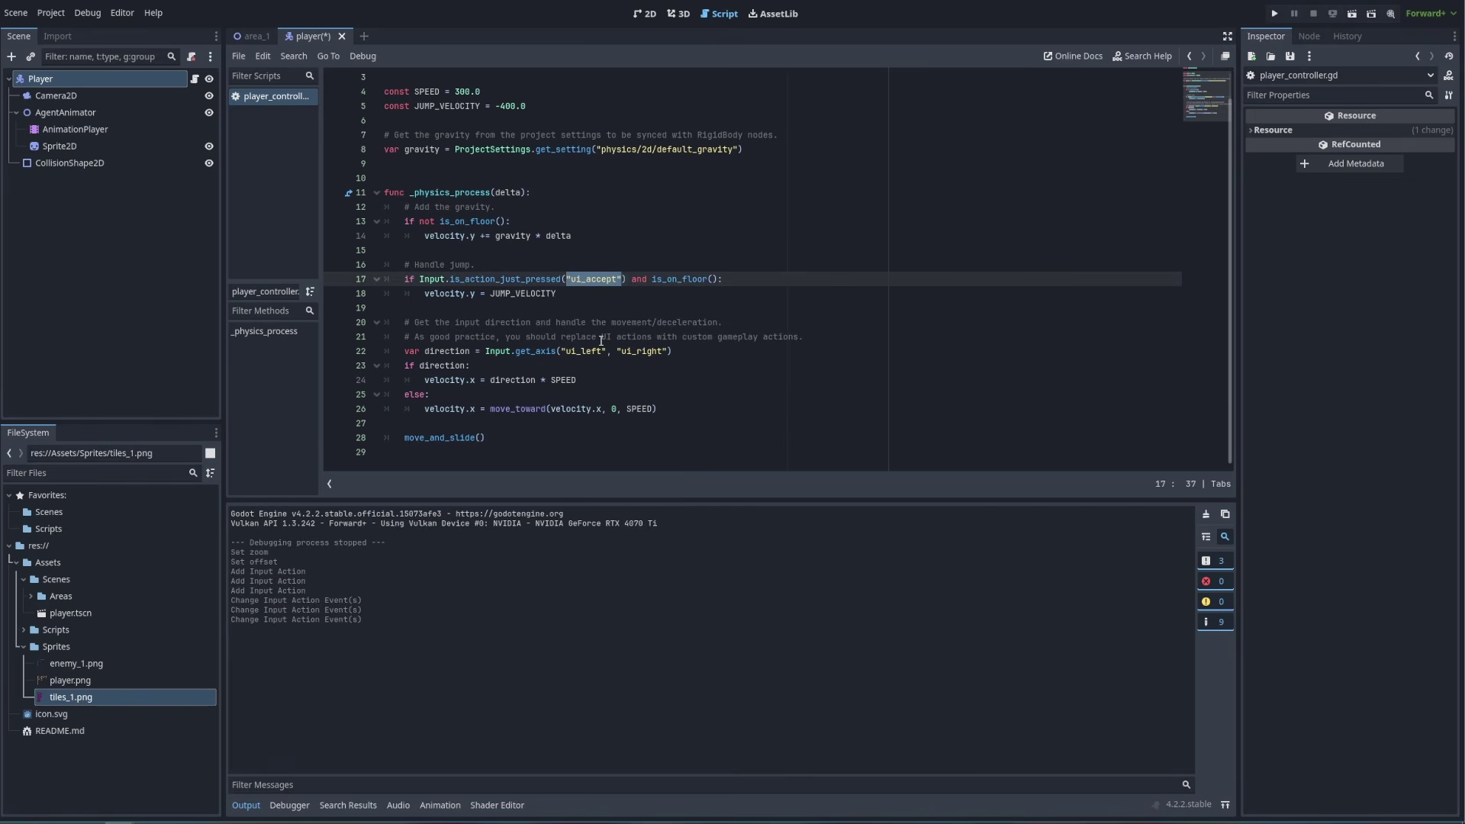
key(BackSpace)
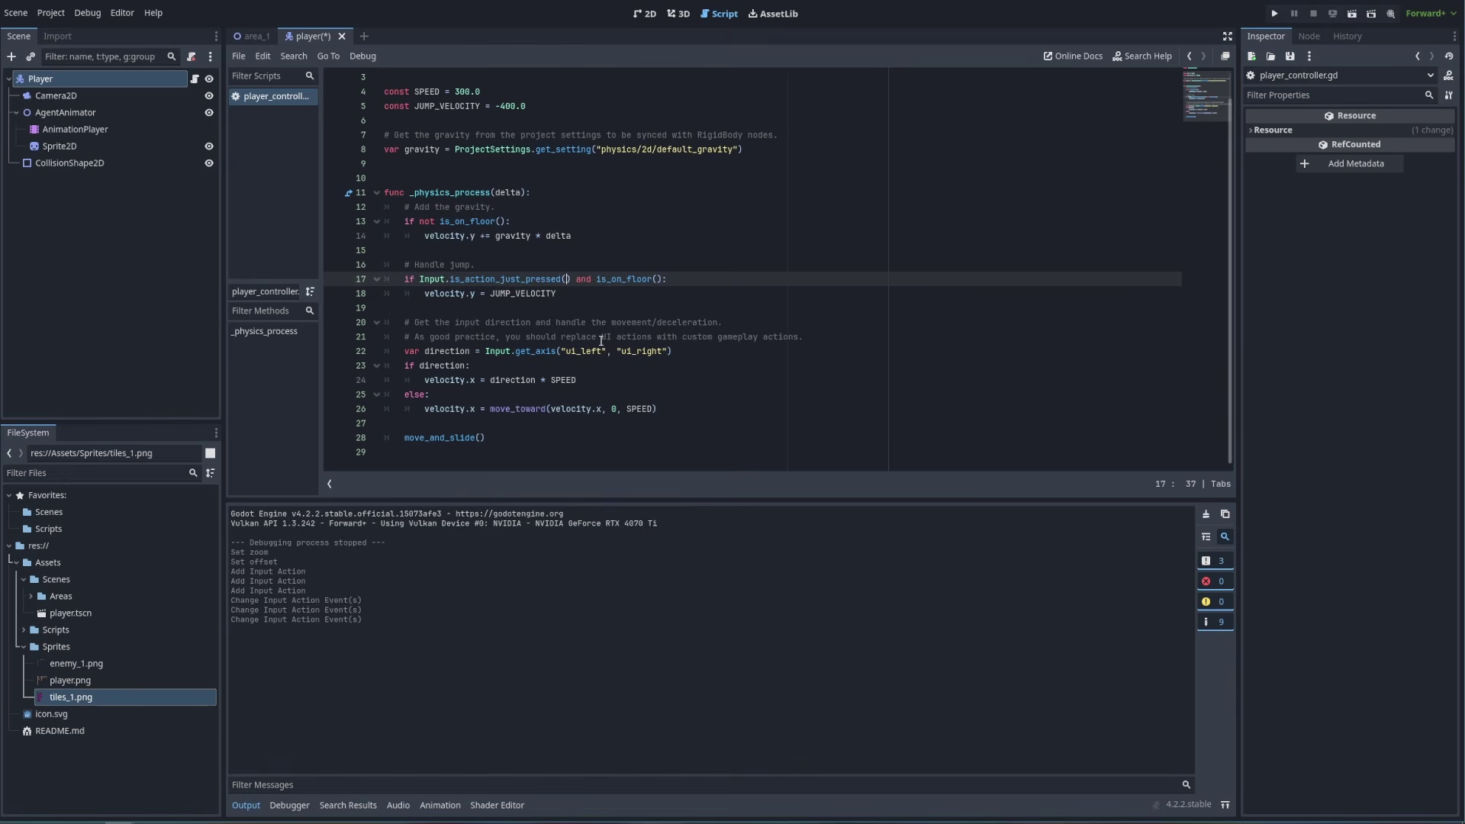
text(")
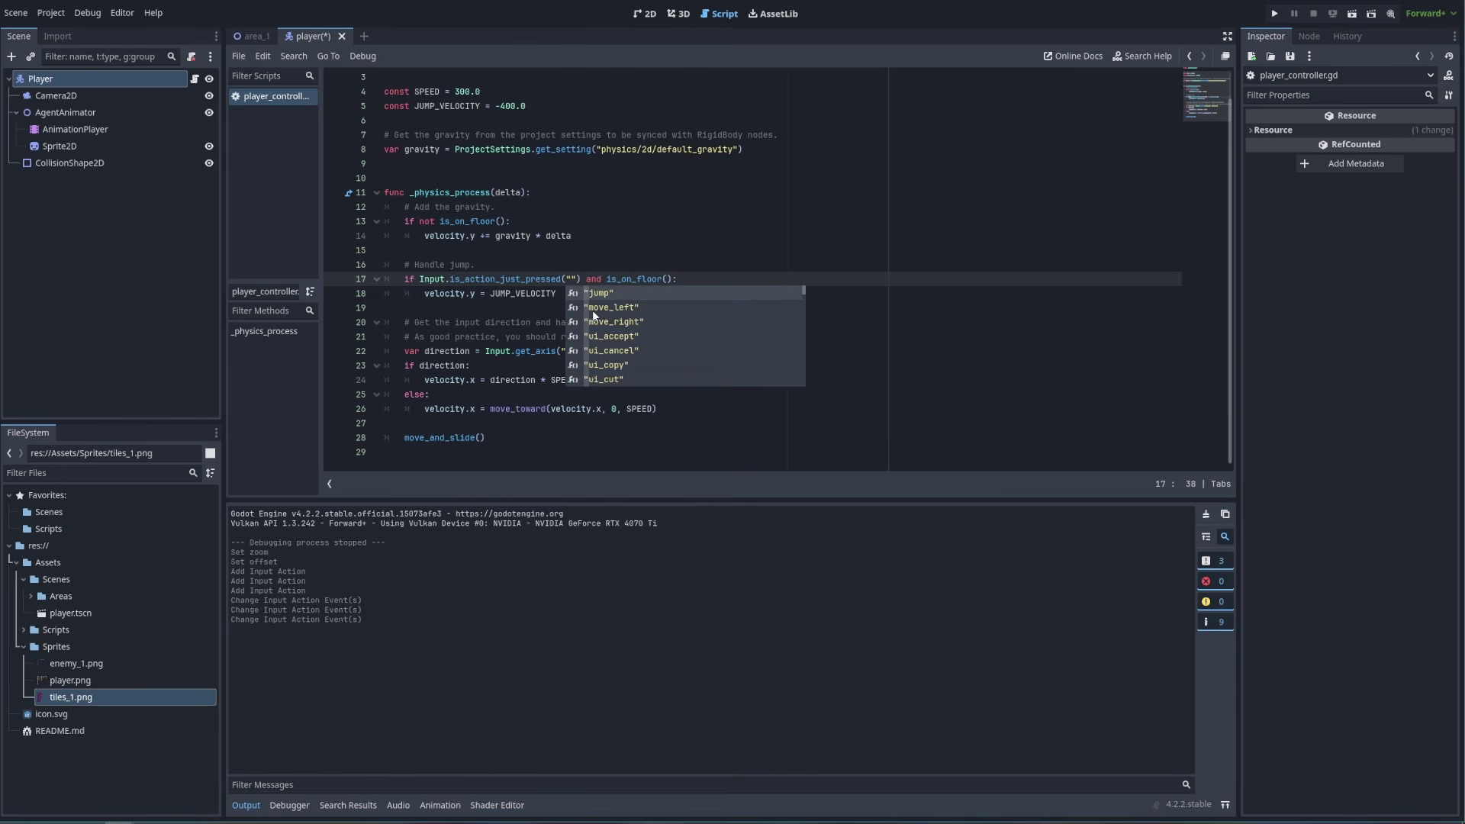
click(602, 290)
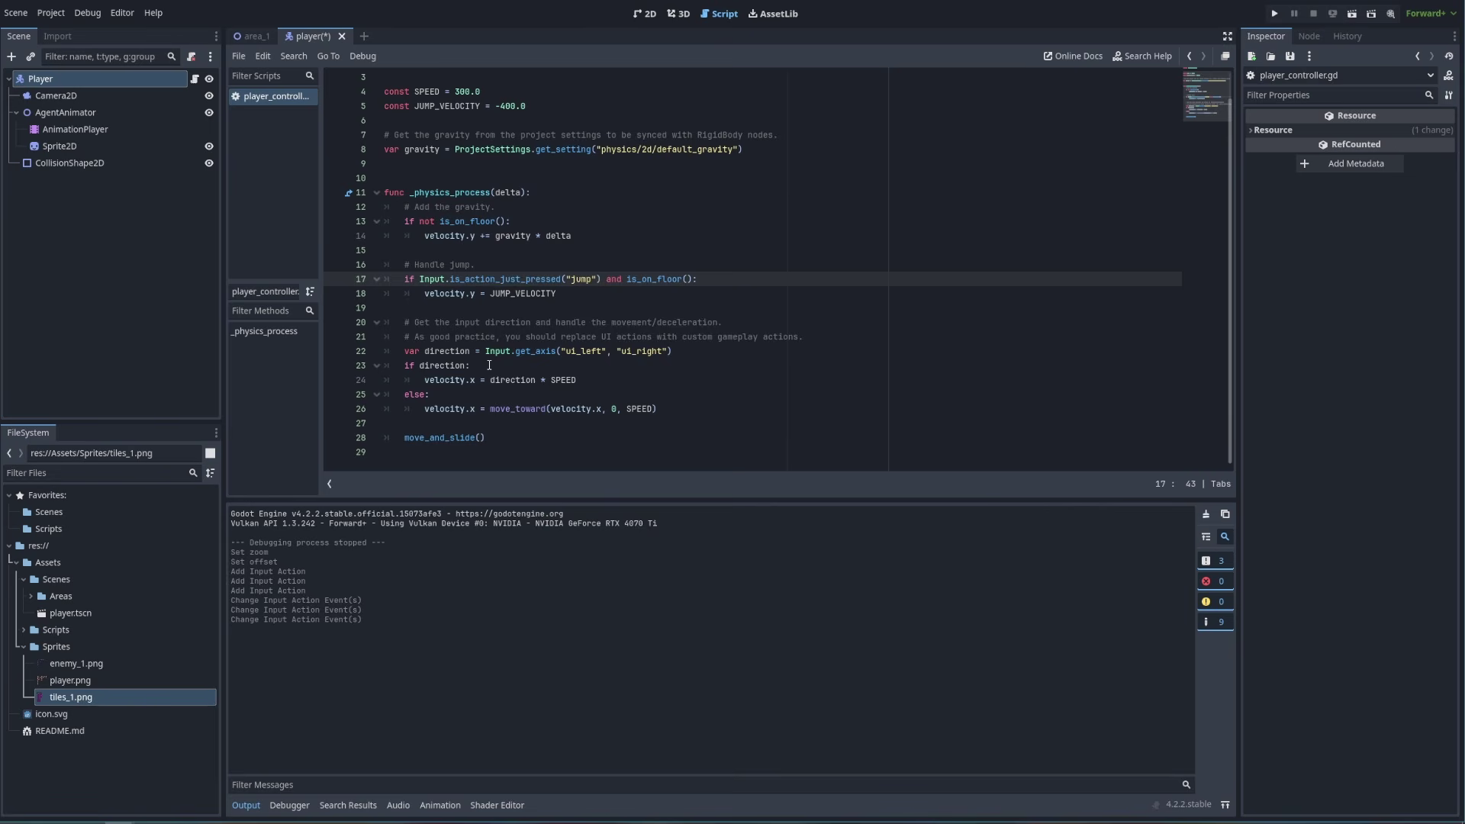
Replace "ui_left" with "move_left" as the negative action of the get_axis call for direction
double_click(583, 352)
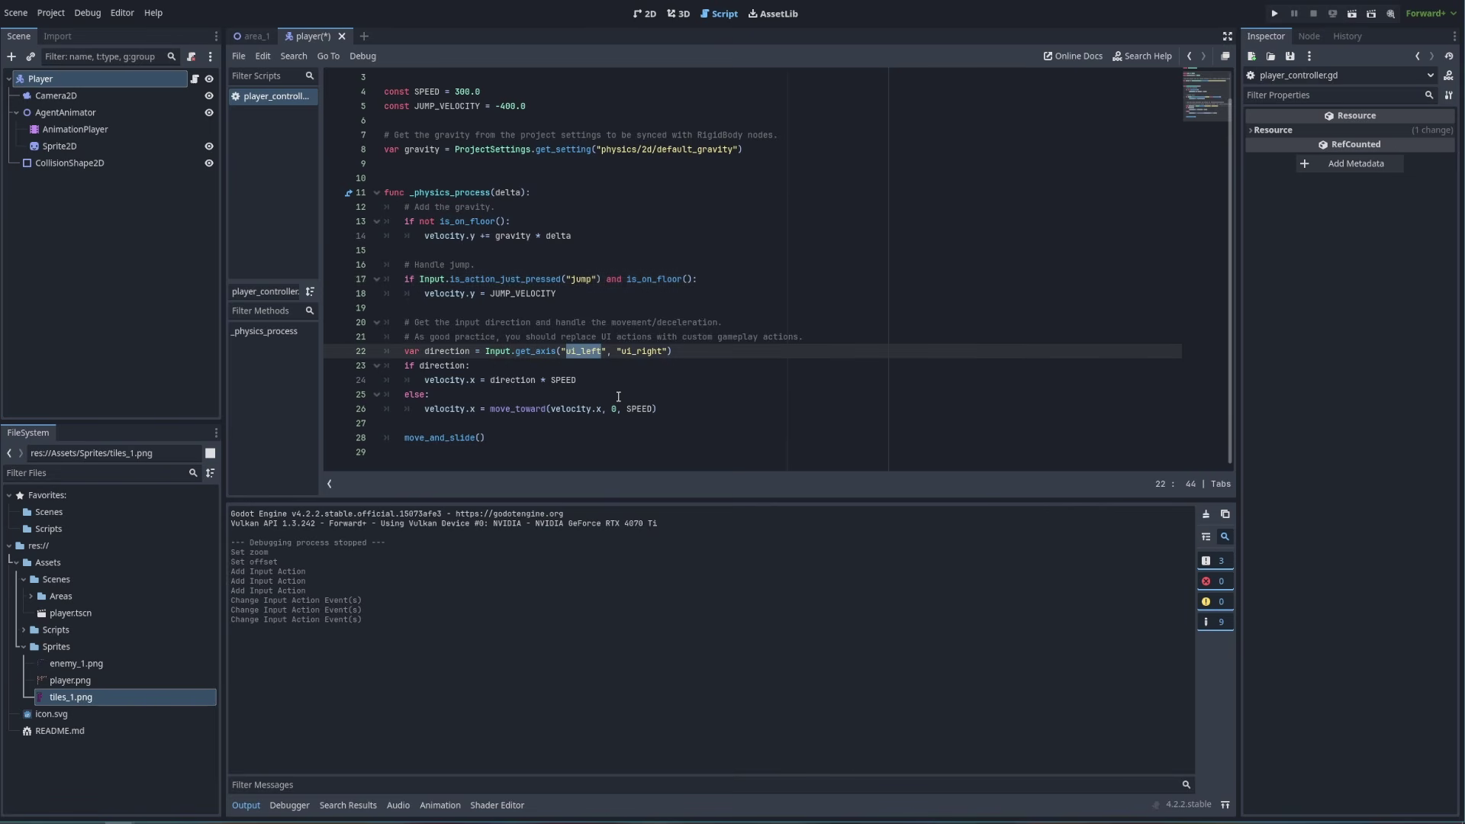
key(BackSpace)
key(BackSpace)
key(BackSpace)
text("")
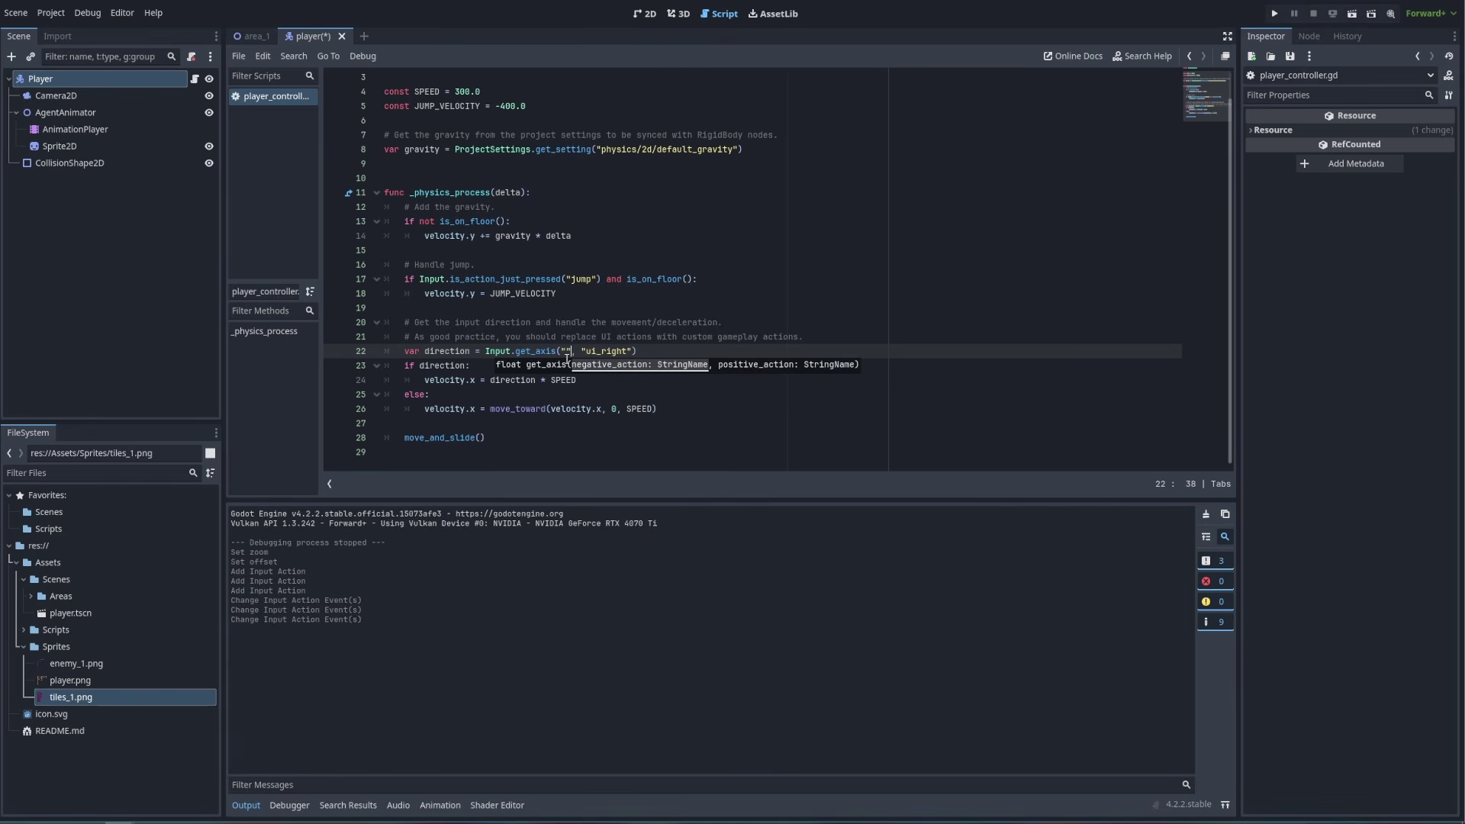
key(BackSpace)
key(BackSpace)
text(")
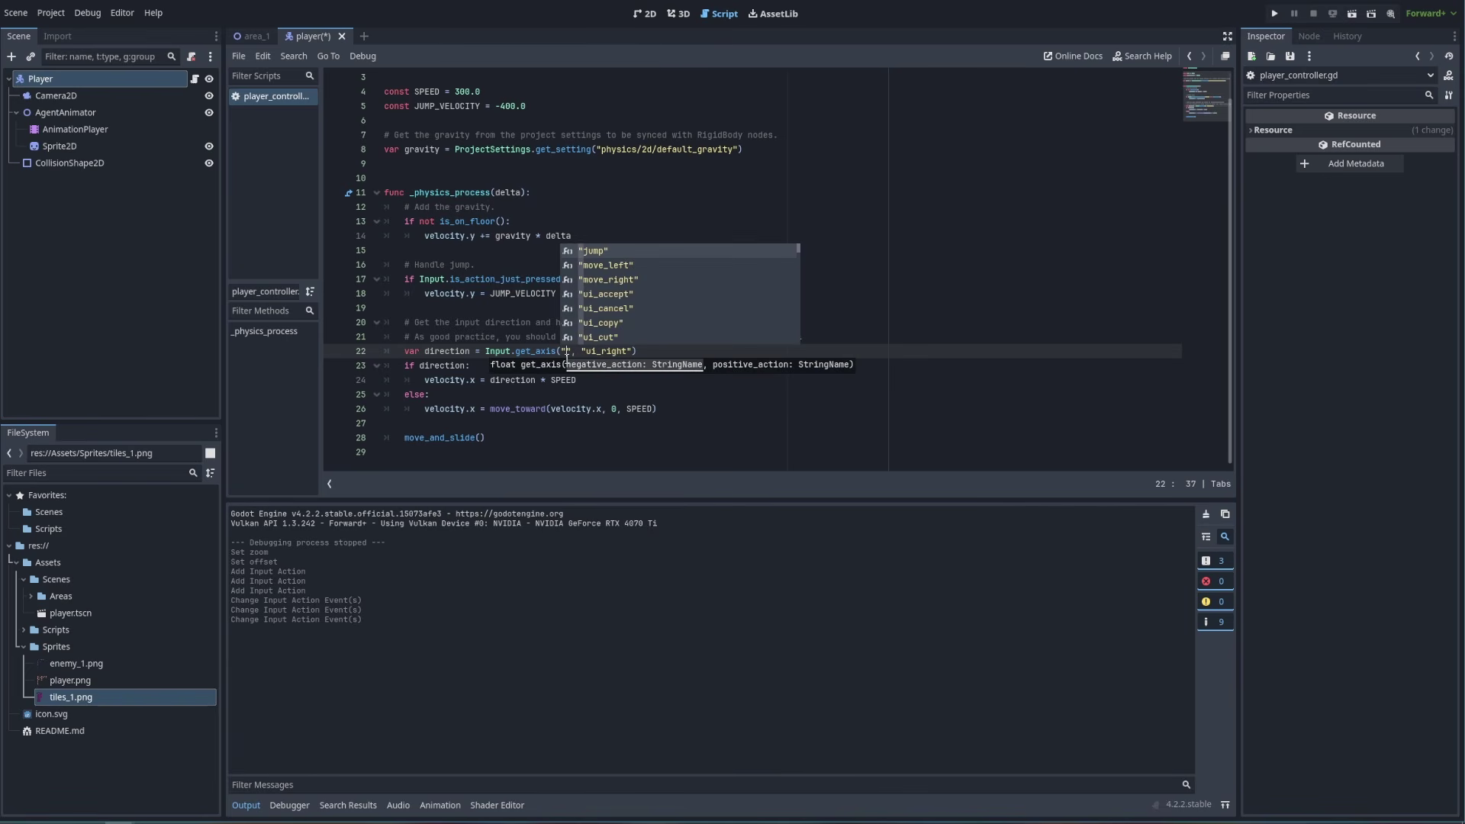
click(620, 263)
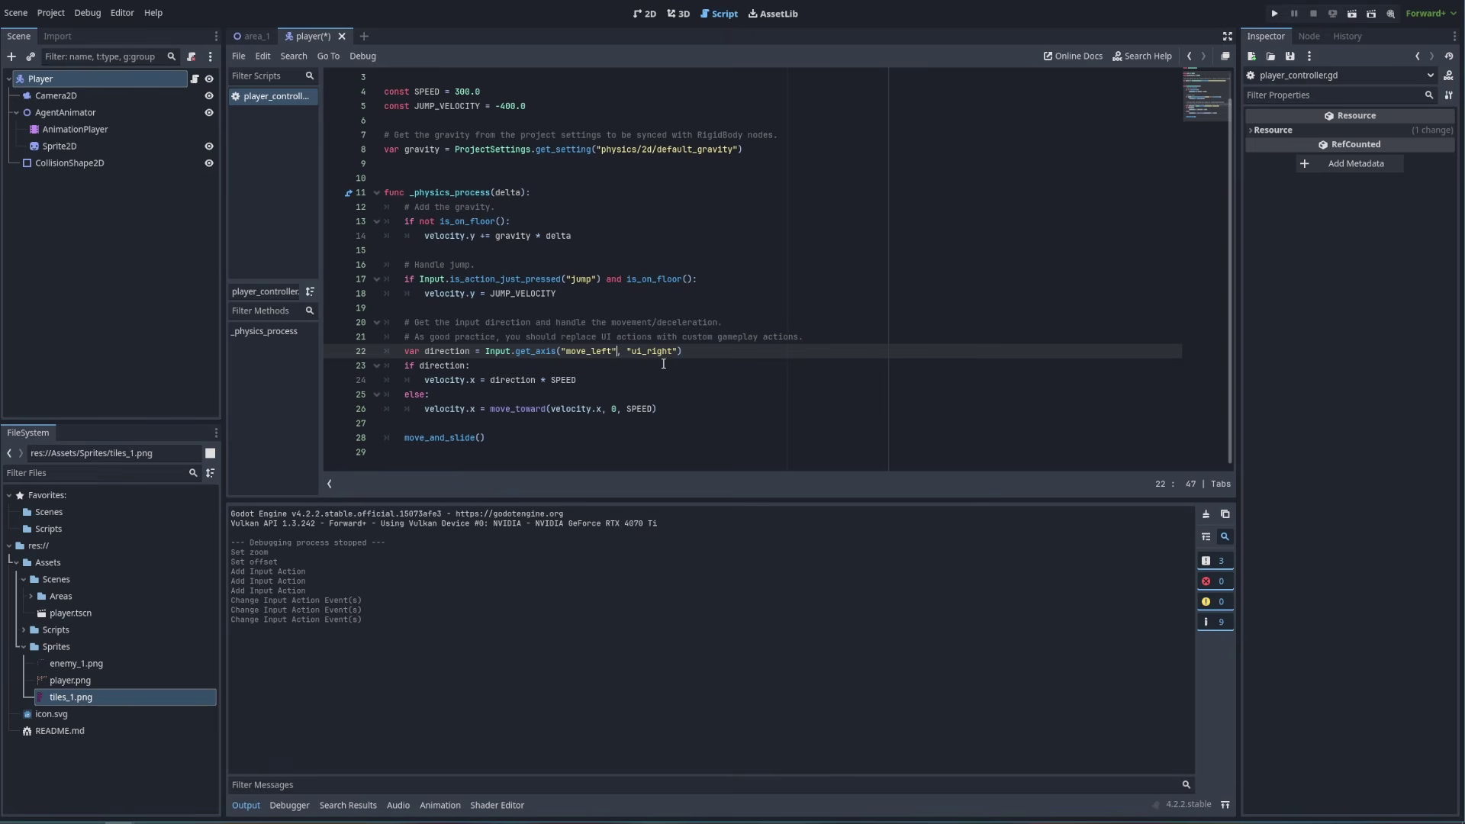
Replace "ui_right" with "move_right" as the positive action of the get_axis call and save the changes
drag(680, 351, 626, 351)
key(BackSpace)
text(")
click(691, 279)
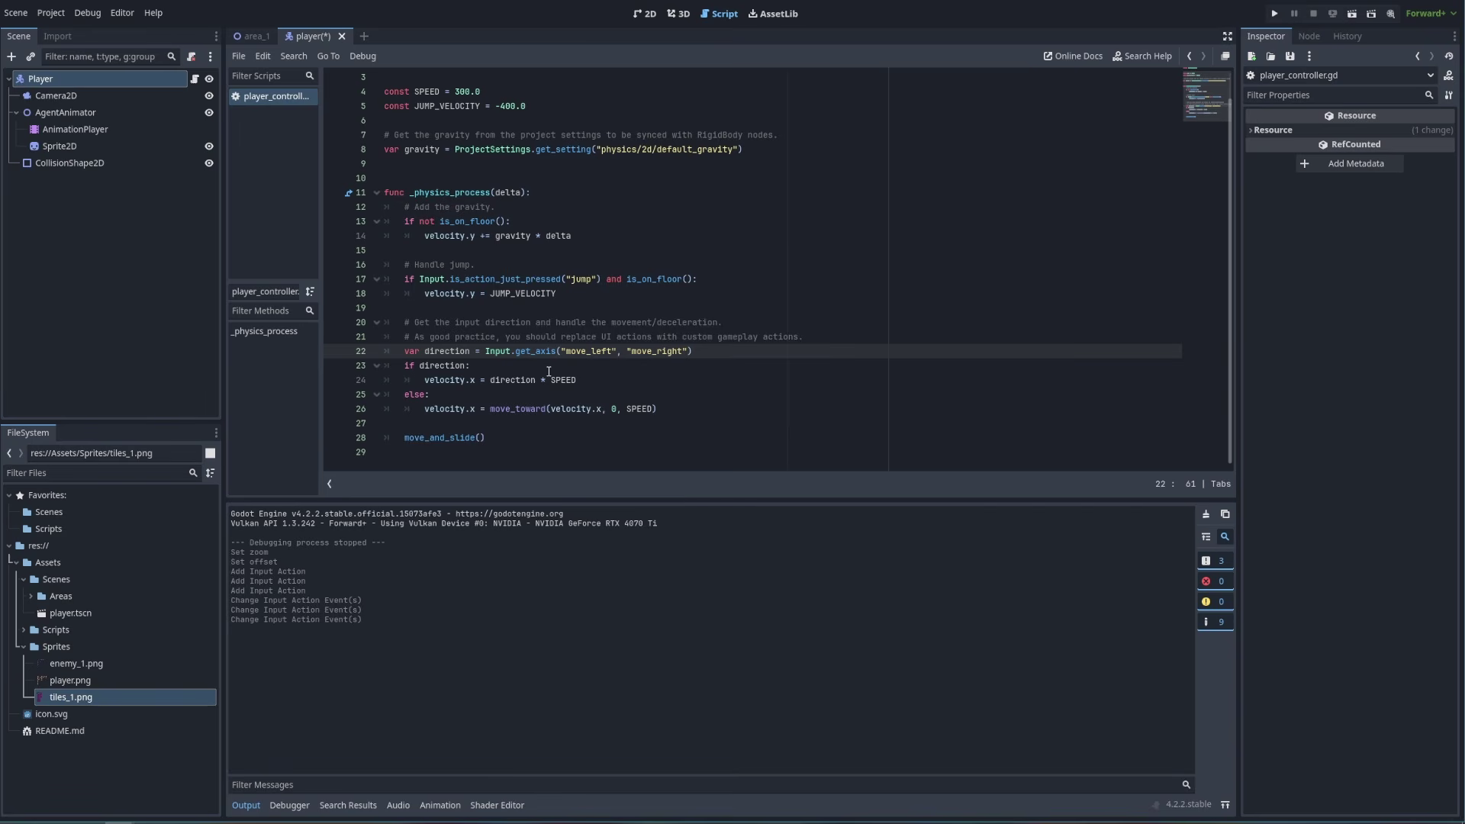
key(ctrl+s)
scroll(550, 372, up, 1)
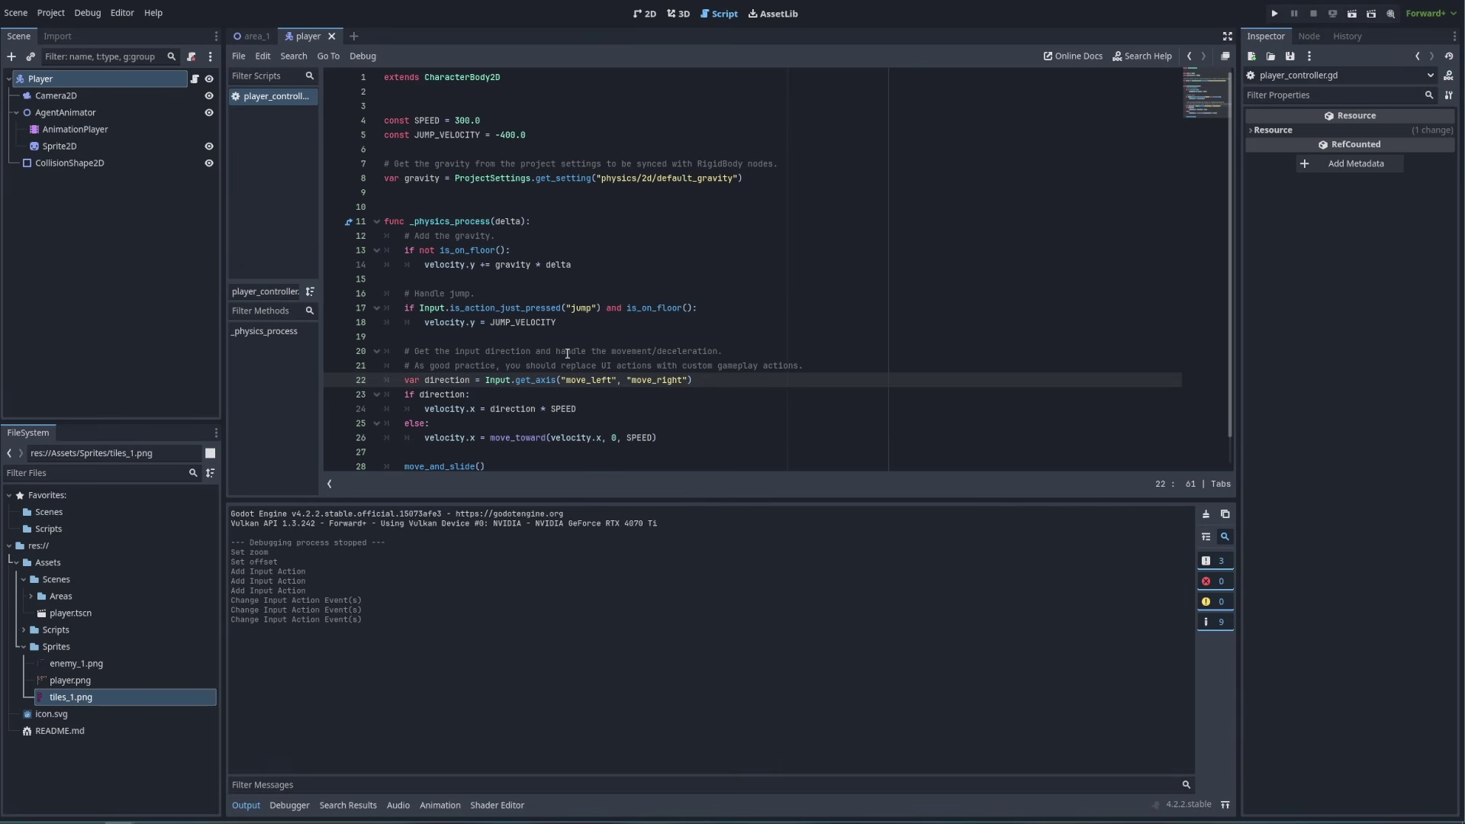
click(249, 35)
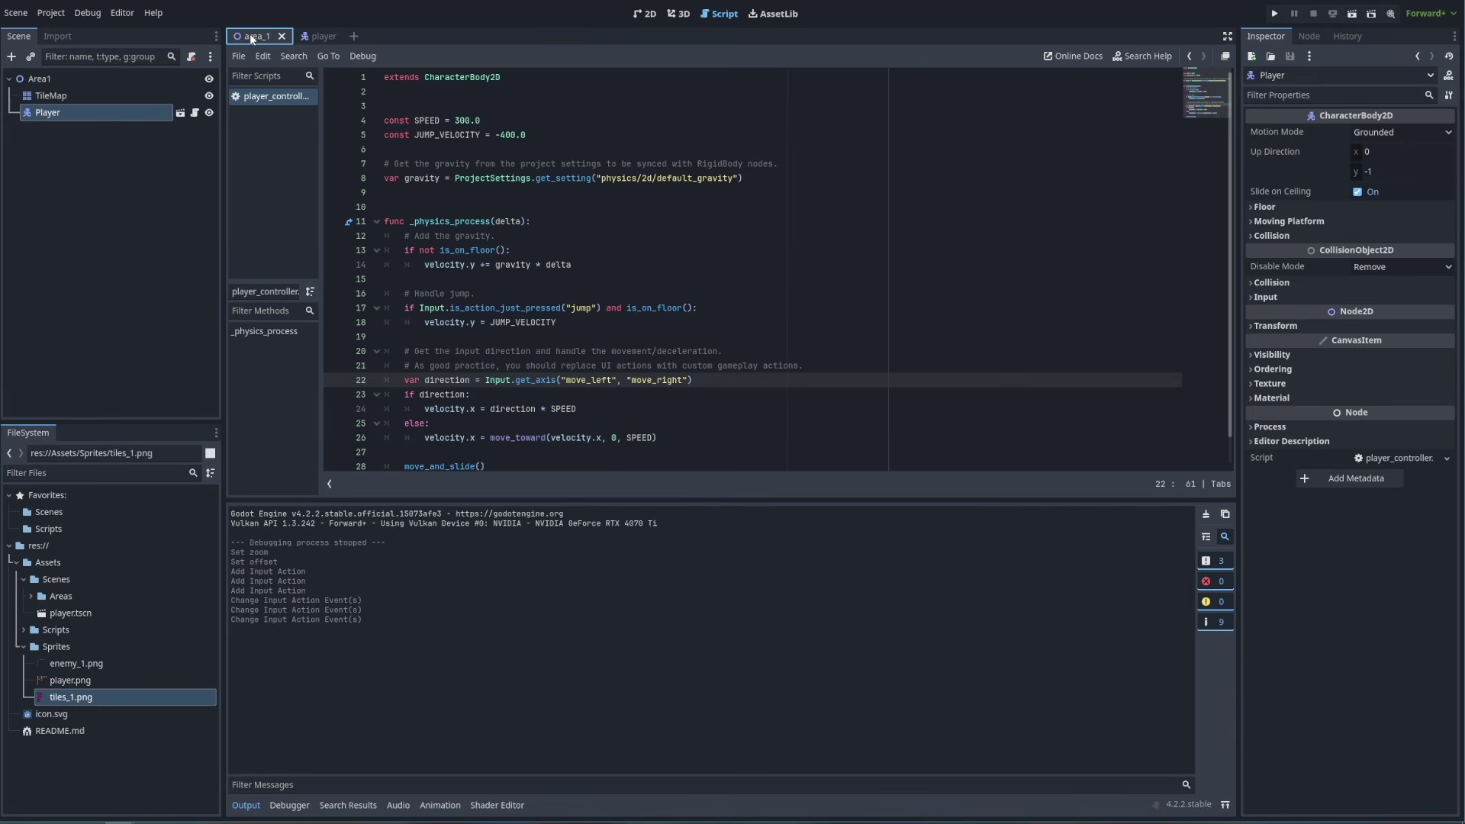
click(317, 35)
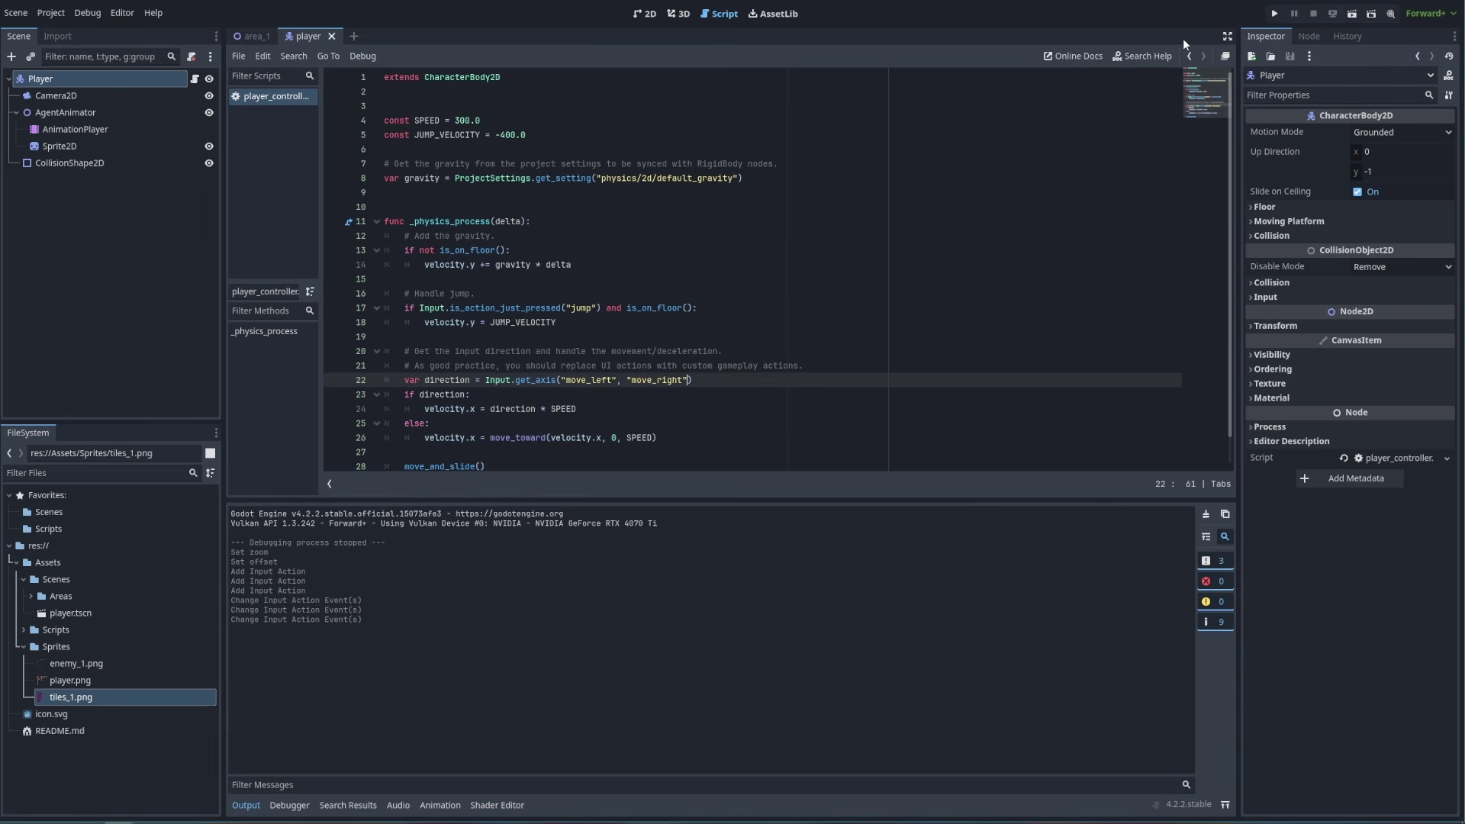
Run the project and test the player's left and right movement with the custom input actions
click(1273, 14)
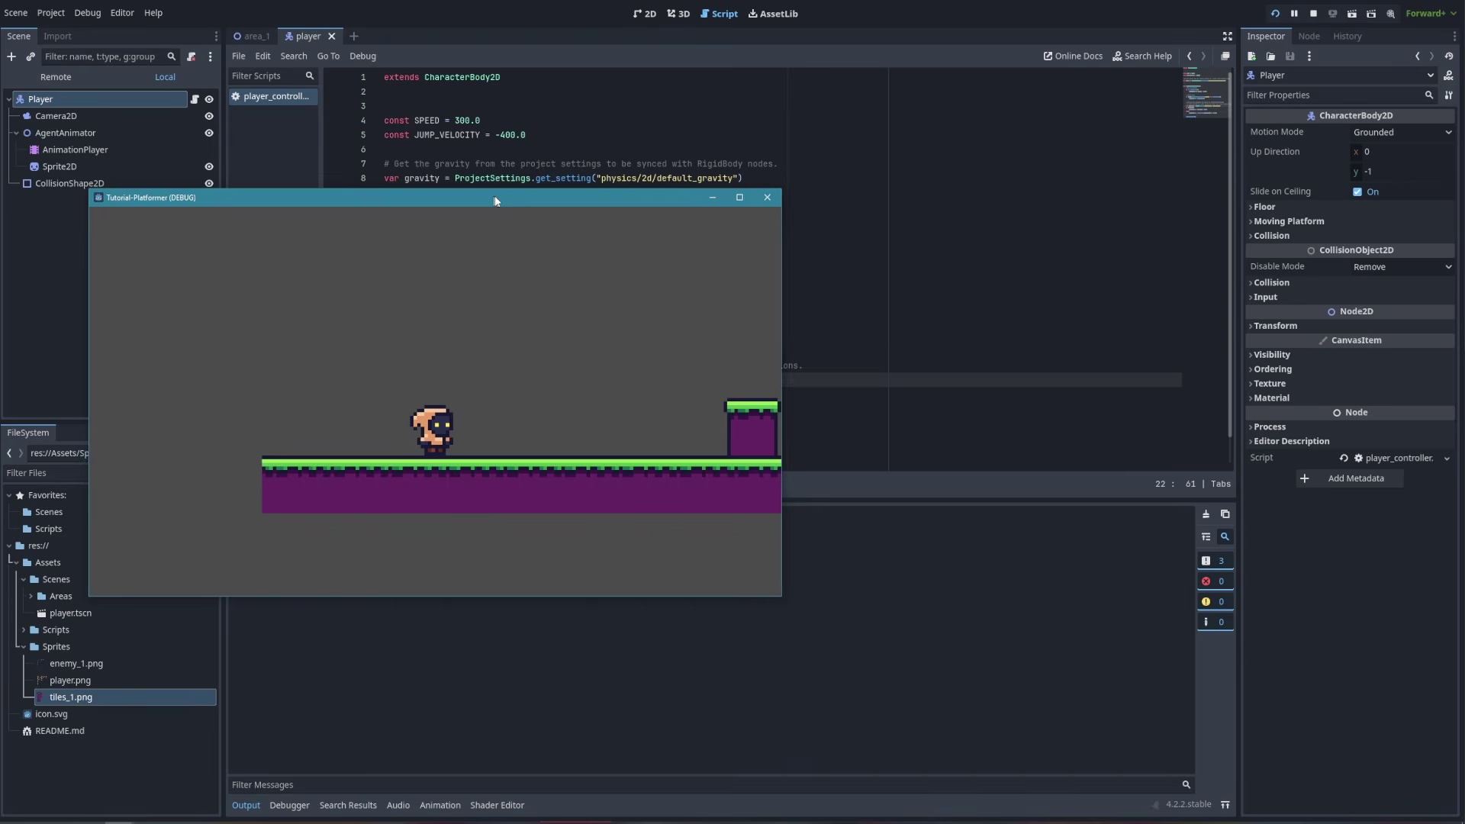
drag(491, 199, 623, 161)
key(d)
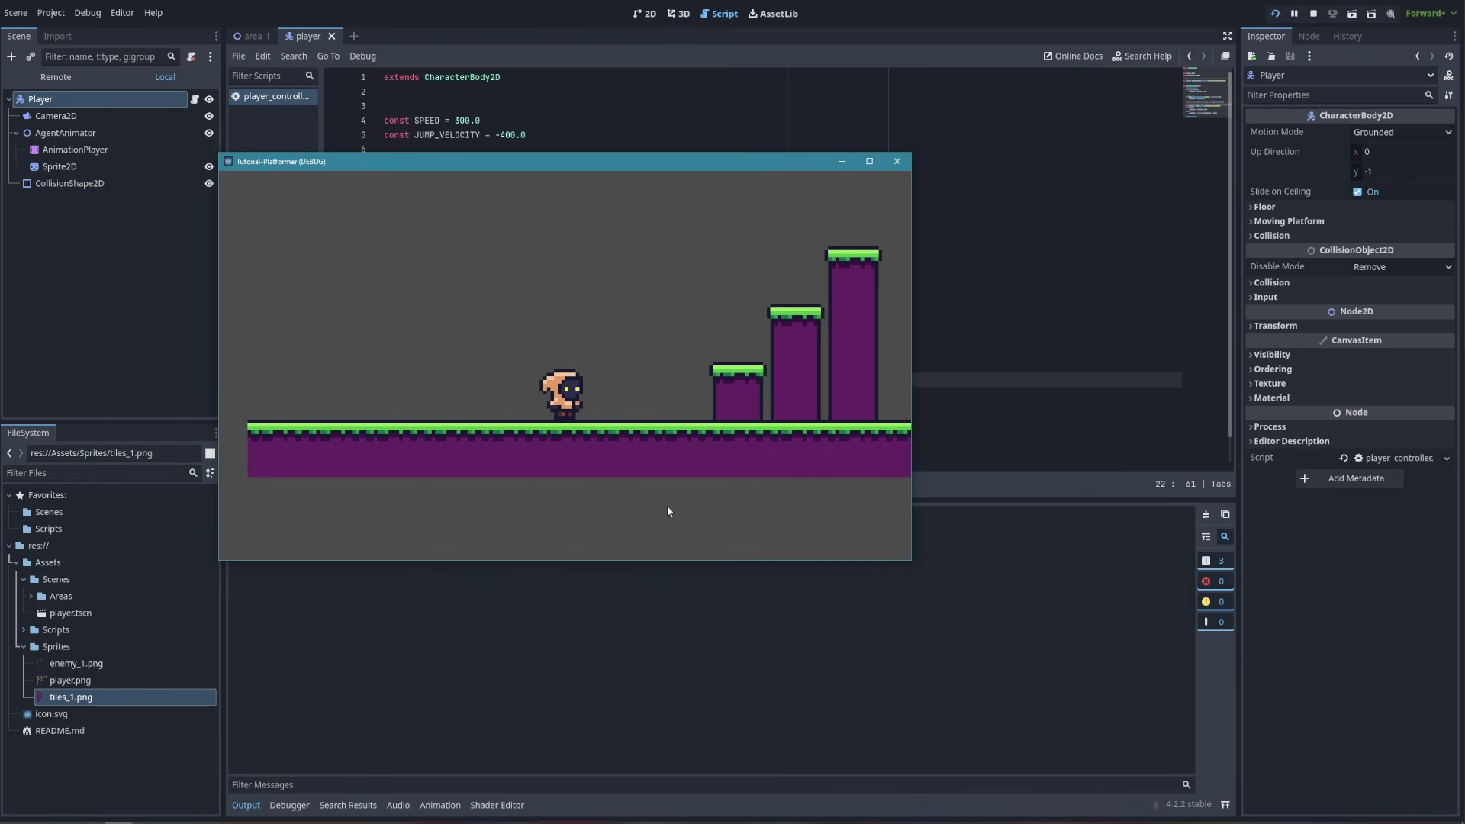
key(a)
key(d)
key(a)
key(d)
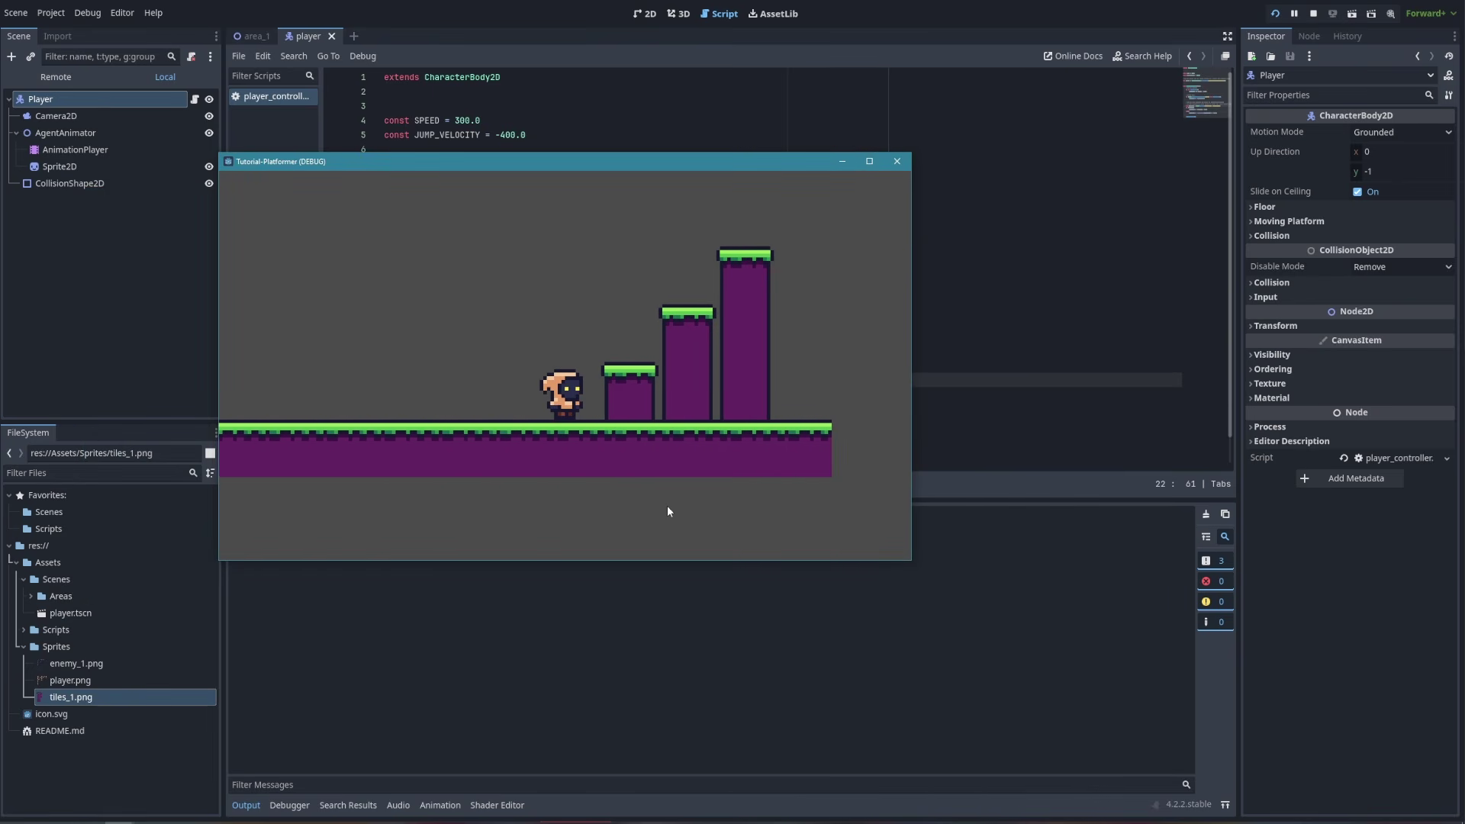
Test jumping onto the pillars in the running game, stop the run and save the scene
key(a)
key(space)
key(d)
key(space)
key(d)
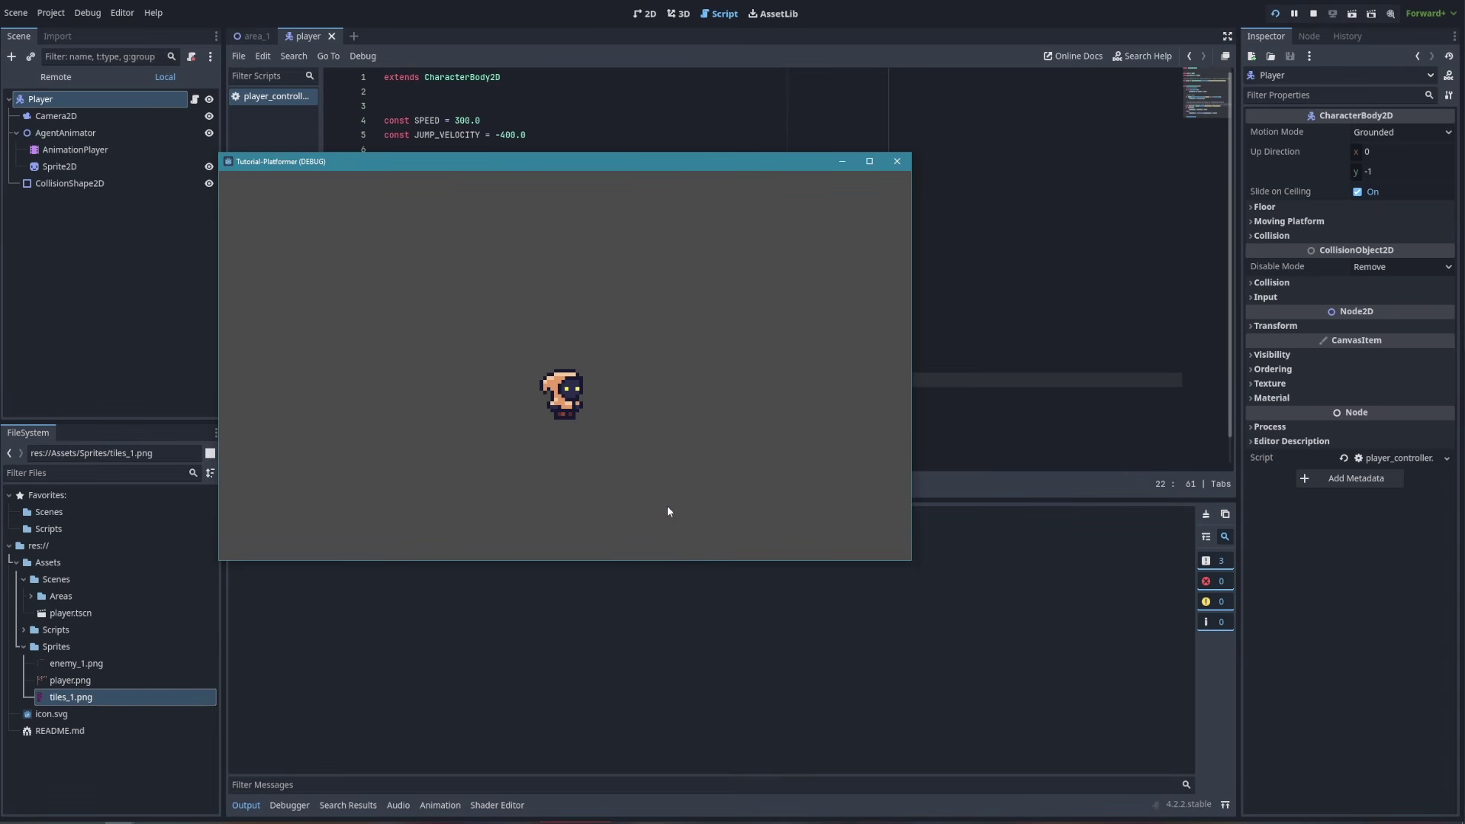
key(a)
key(d)
key(space)
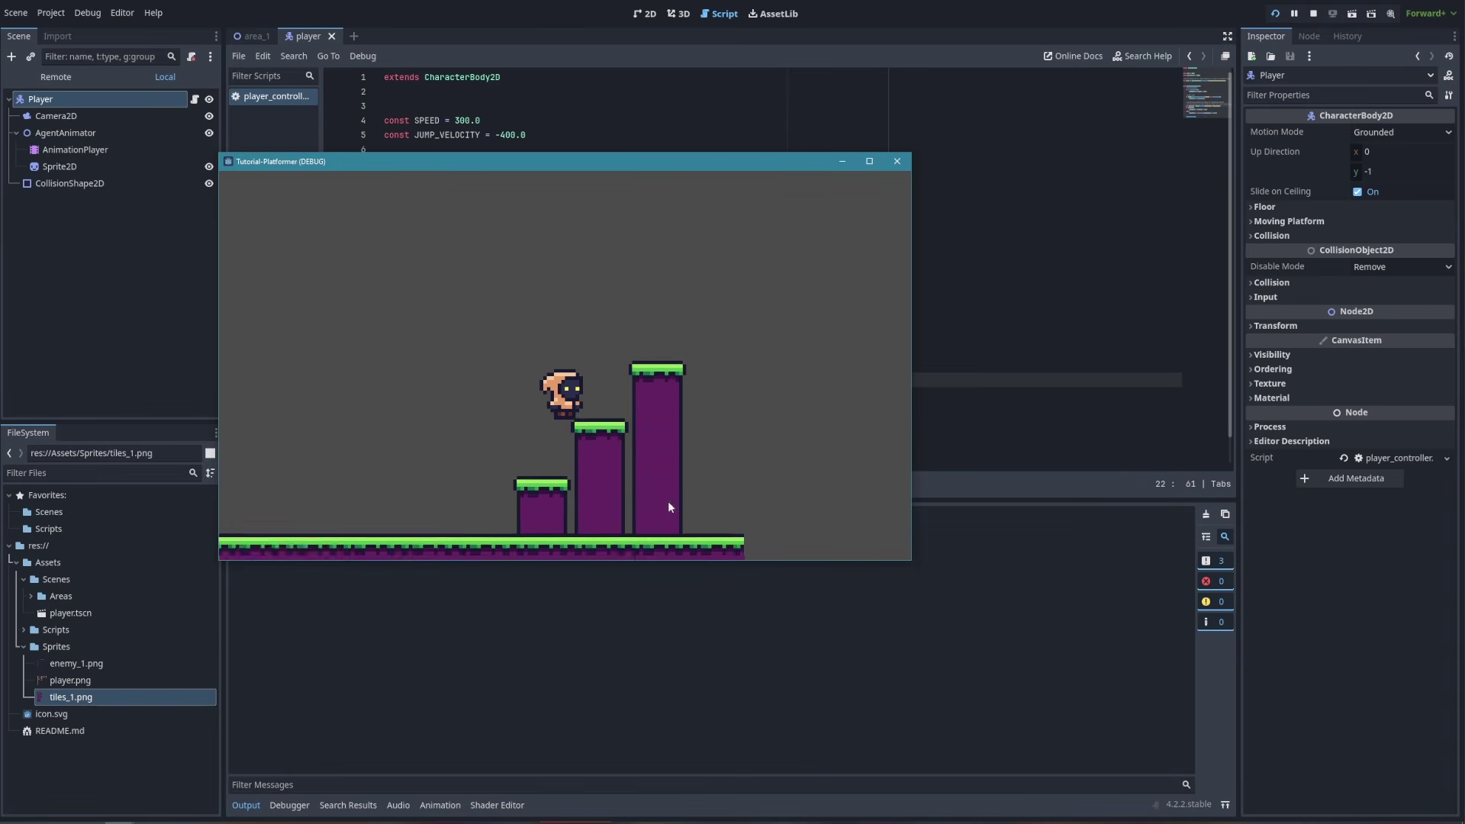
key(space)
key(a)
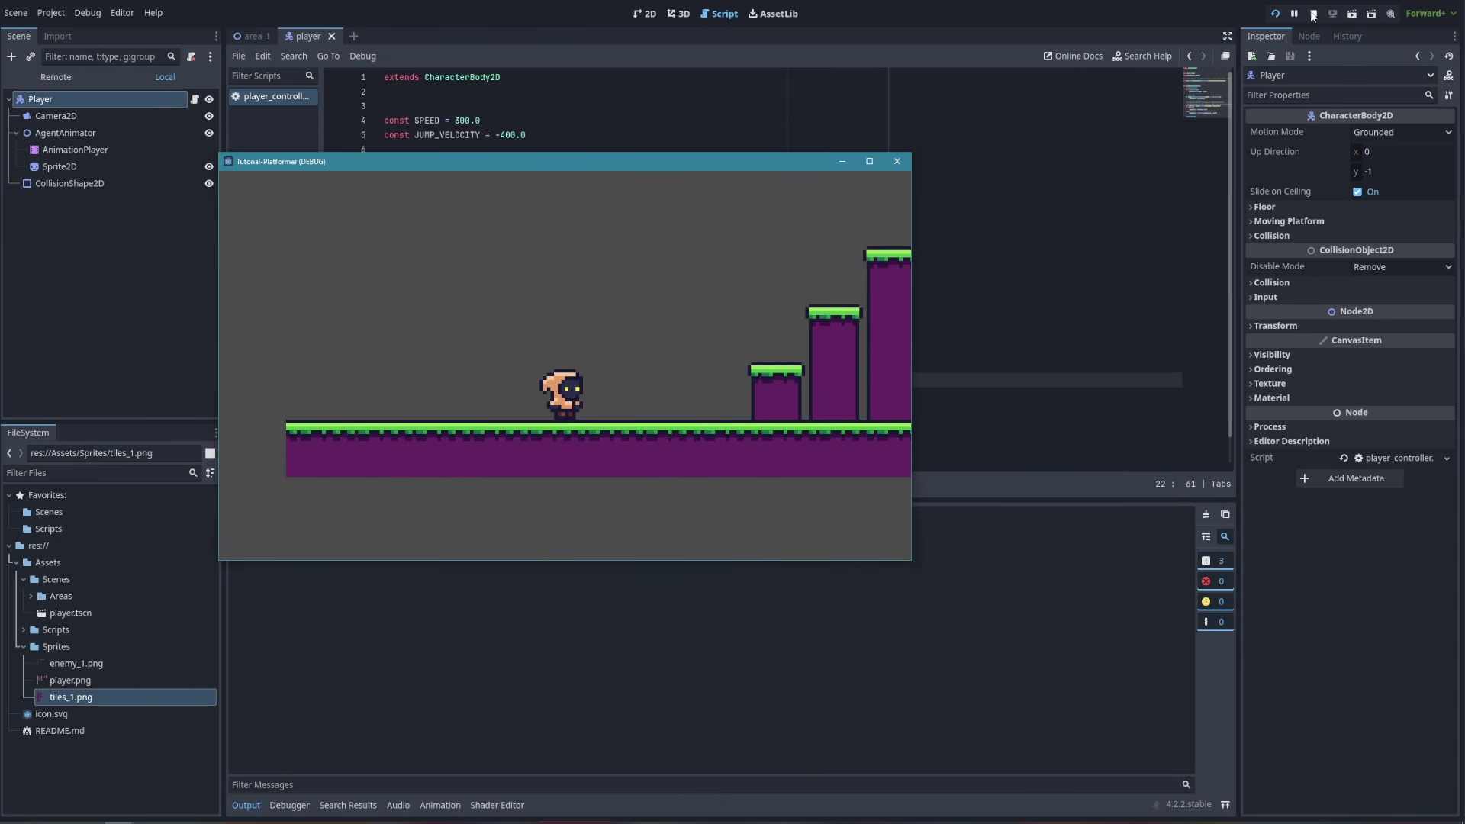
click(1313, 13)
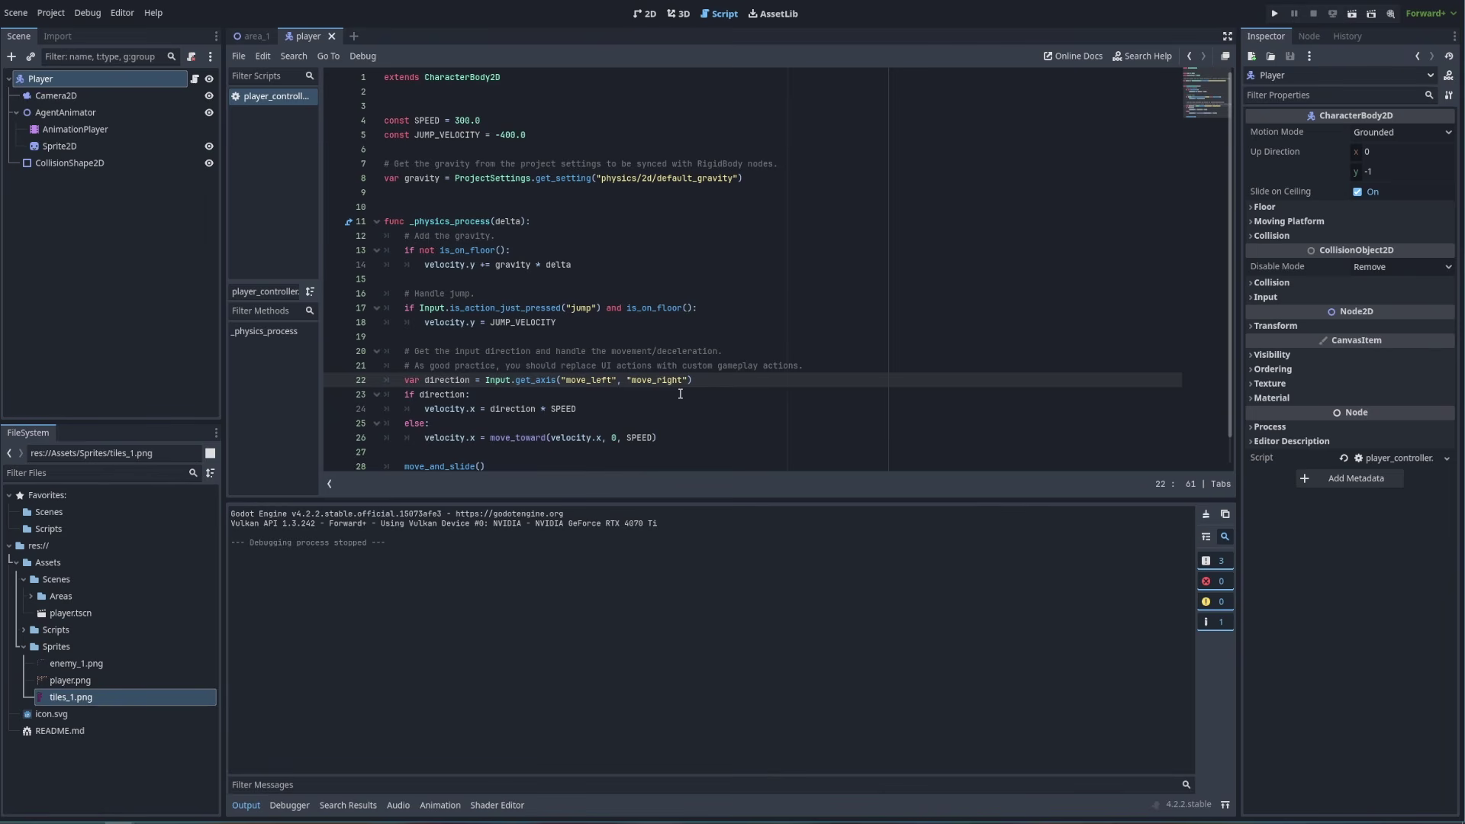
key(ctrl+s)
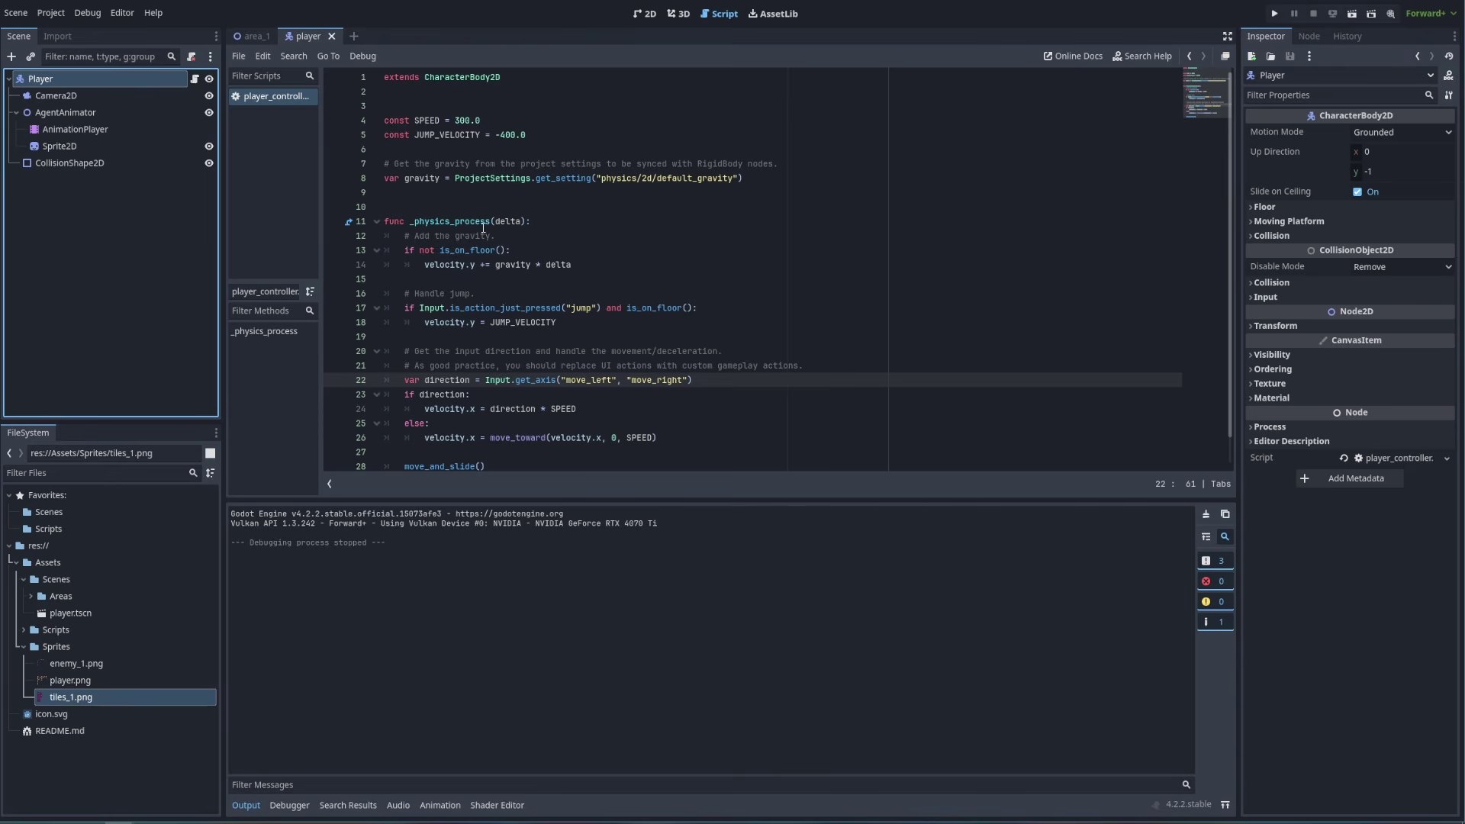
Add an exported variable speed = 10.0 beneath the extends line of the player controller script
click(411, 90)
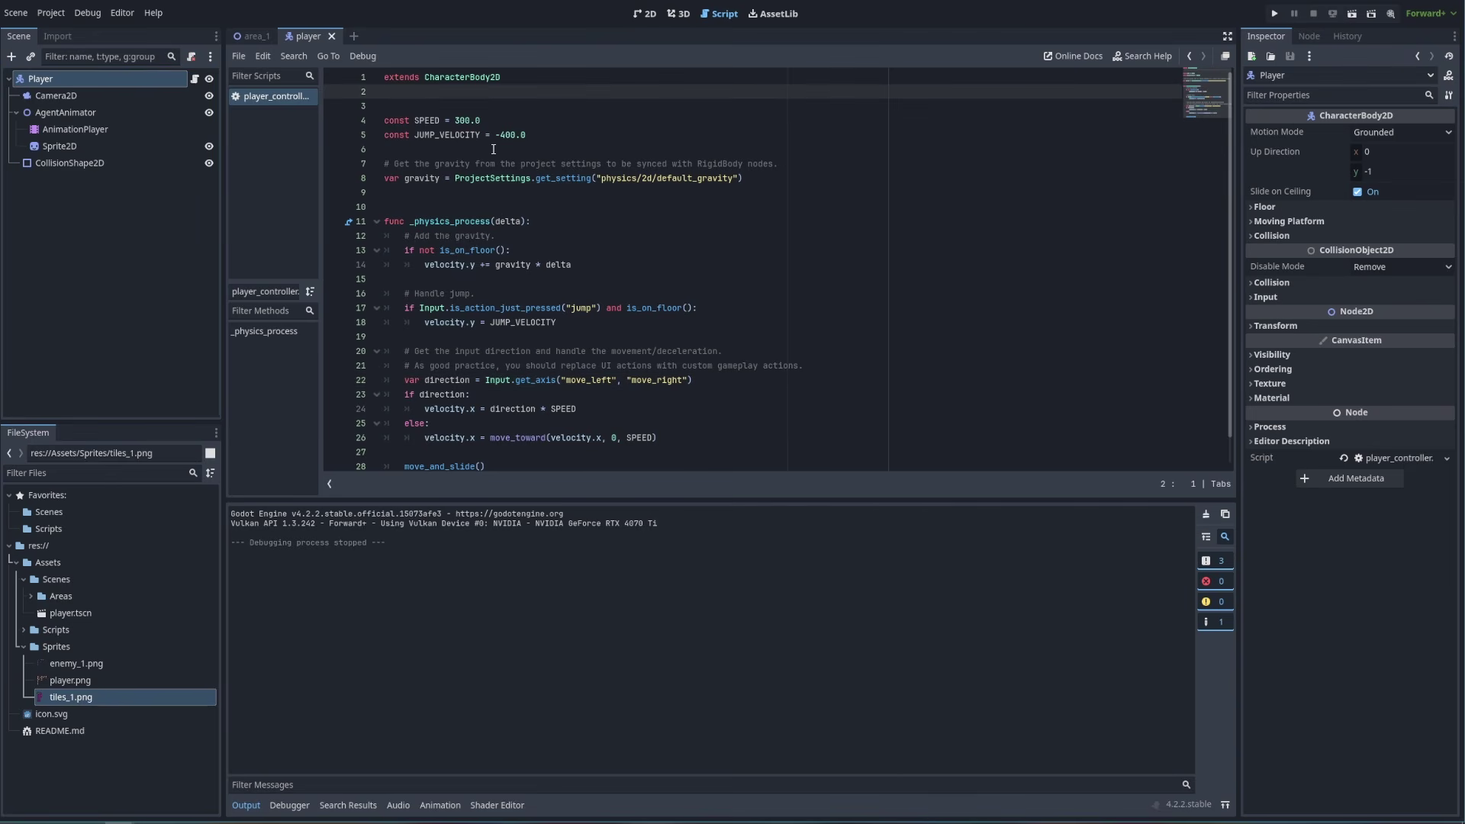
key(Return)
text(@export)
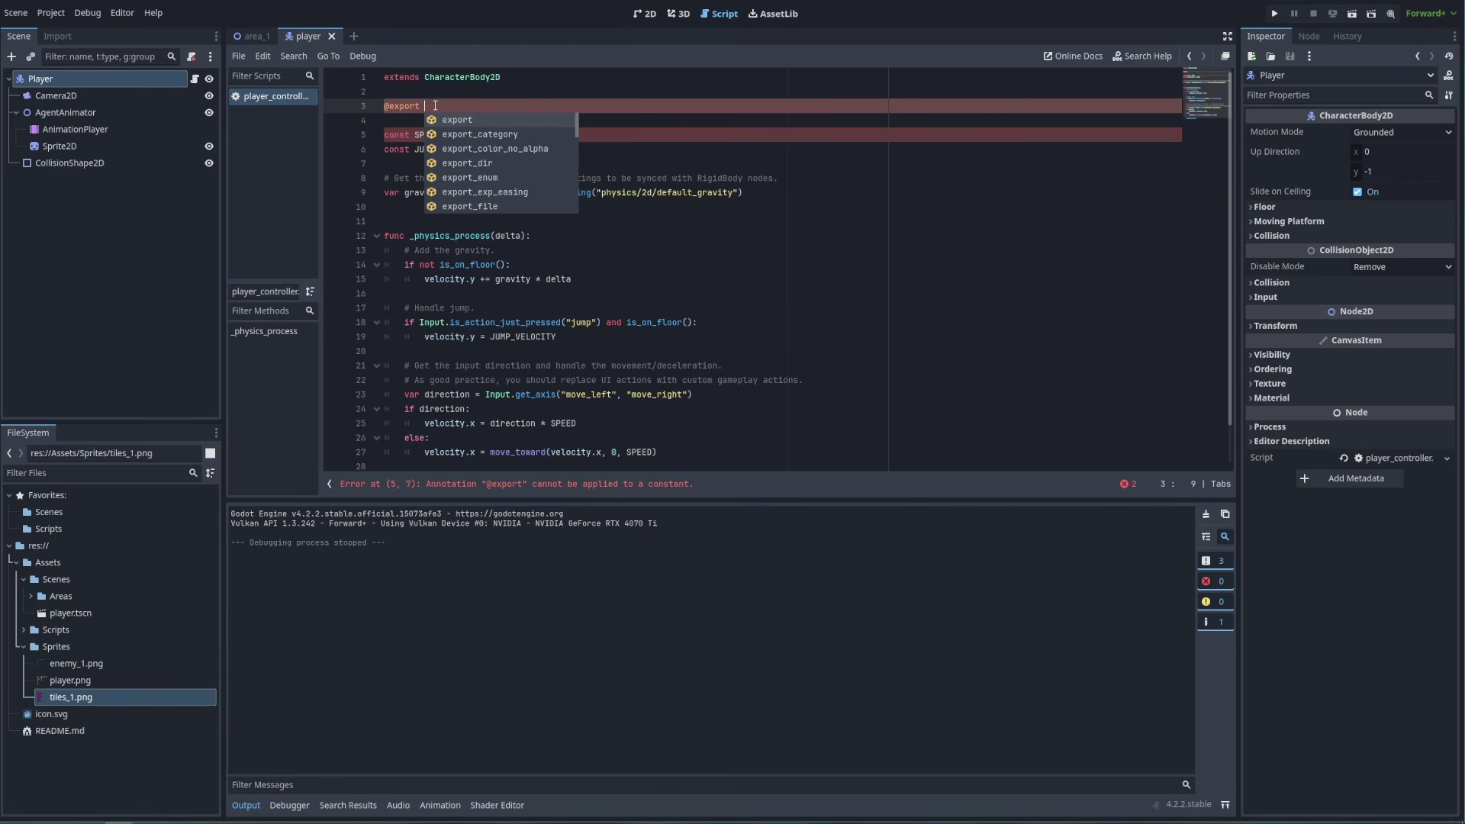
text(var )
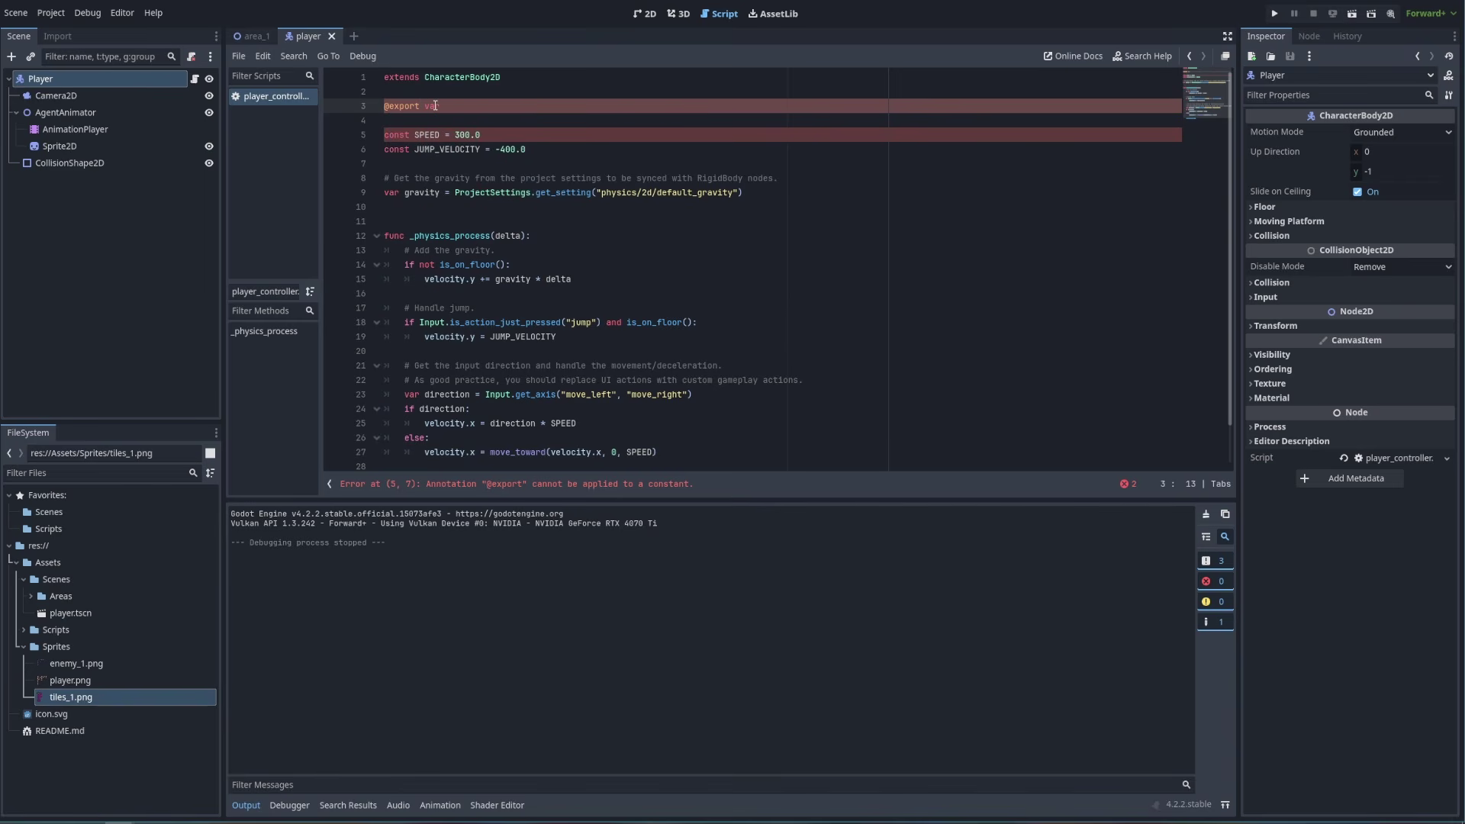
text(speed = 10.0)
Comment out the SPEED and JUMP_VELOCITY constants in the player controller script
click(429, 135)
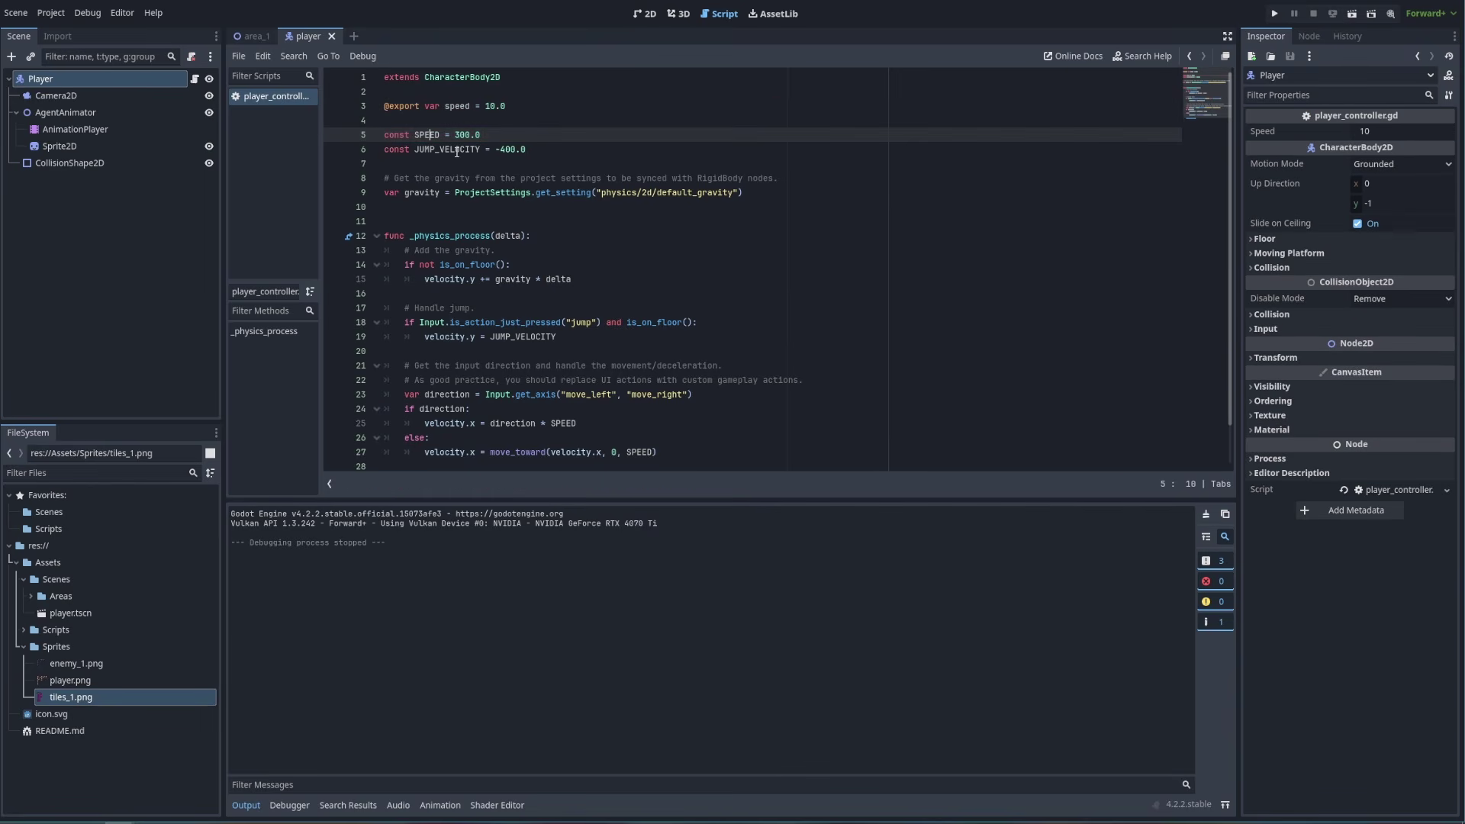
key(ctrl+k)
click(431, 149)
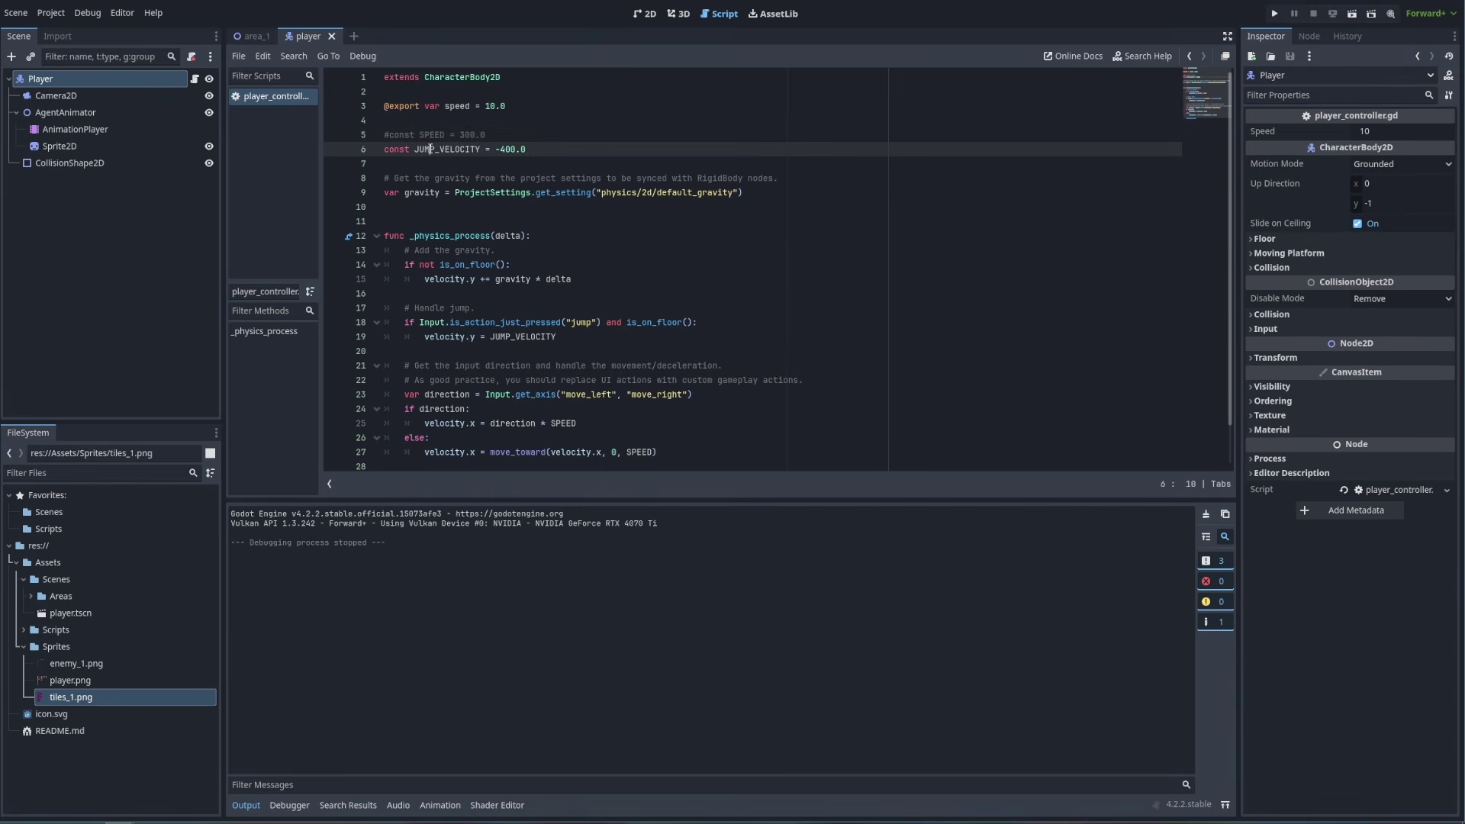
key(ctrl+k)
click(390, 141)
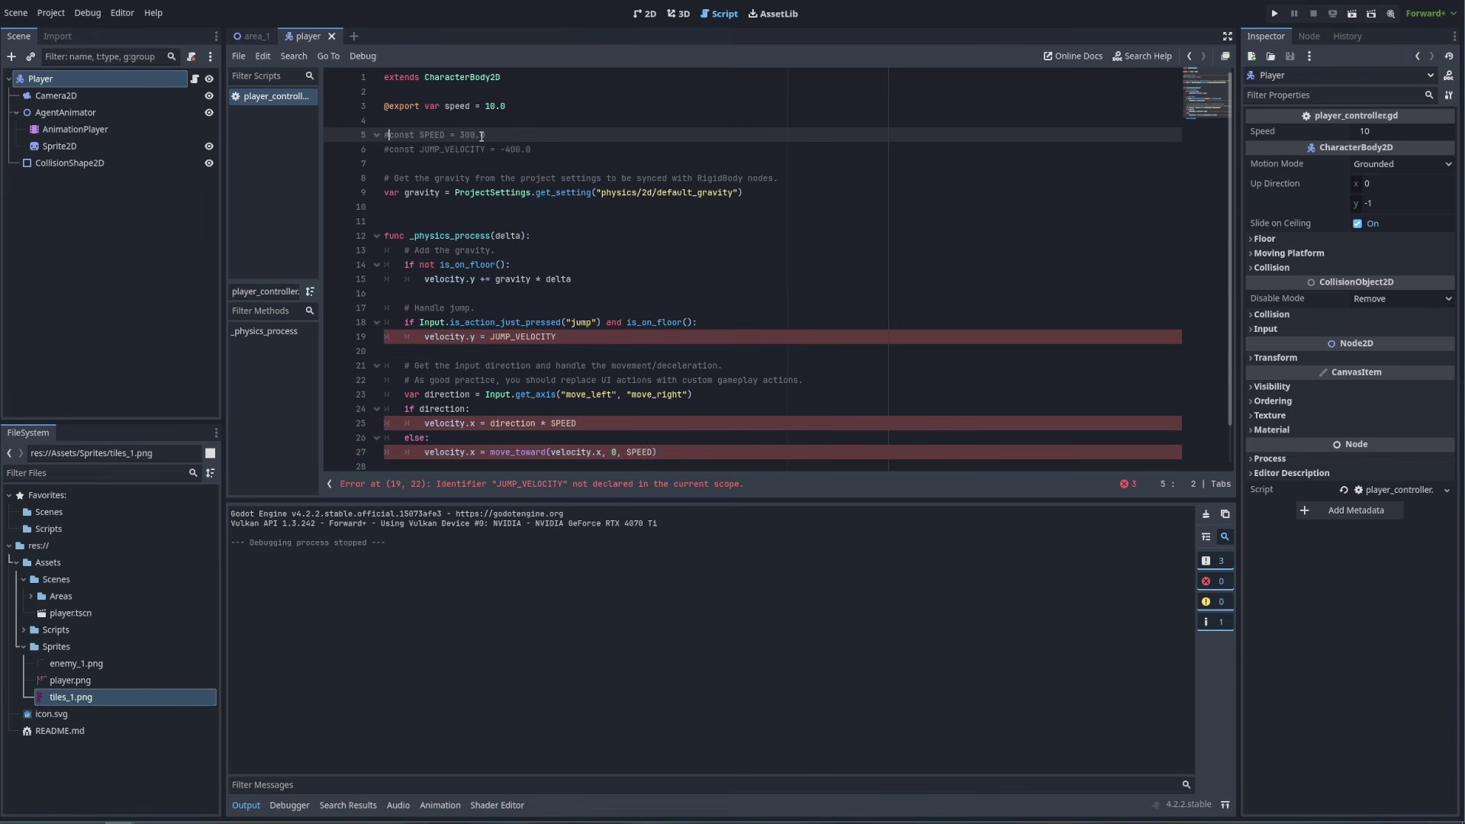
triple_click(419, 136)
right_click(418, 135)
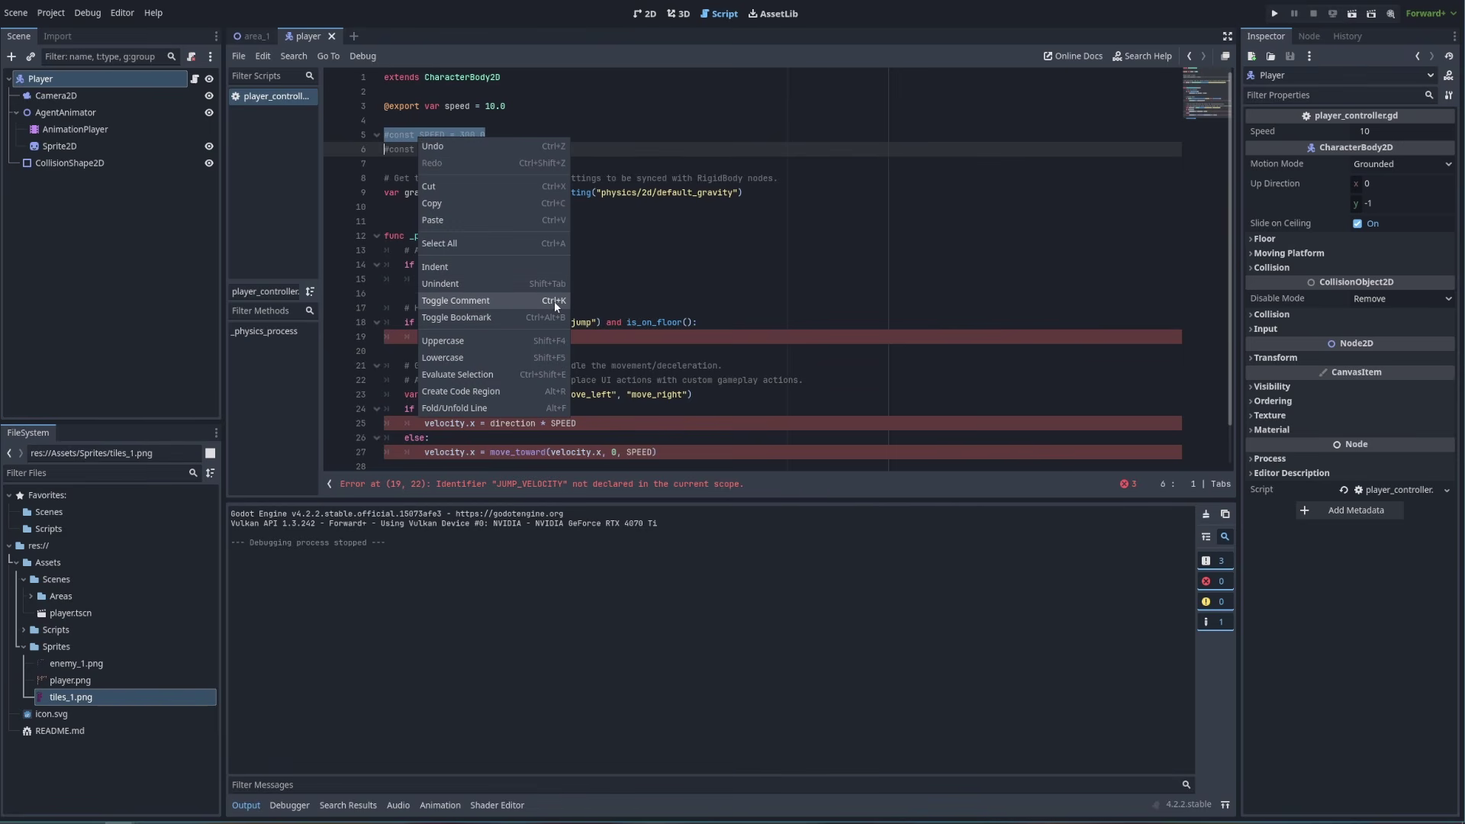
click(560, 127)
click(442, 148)
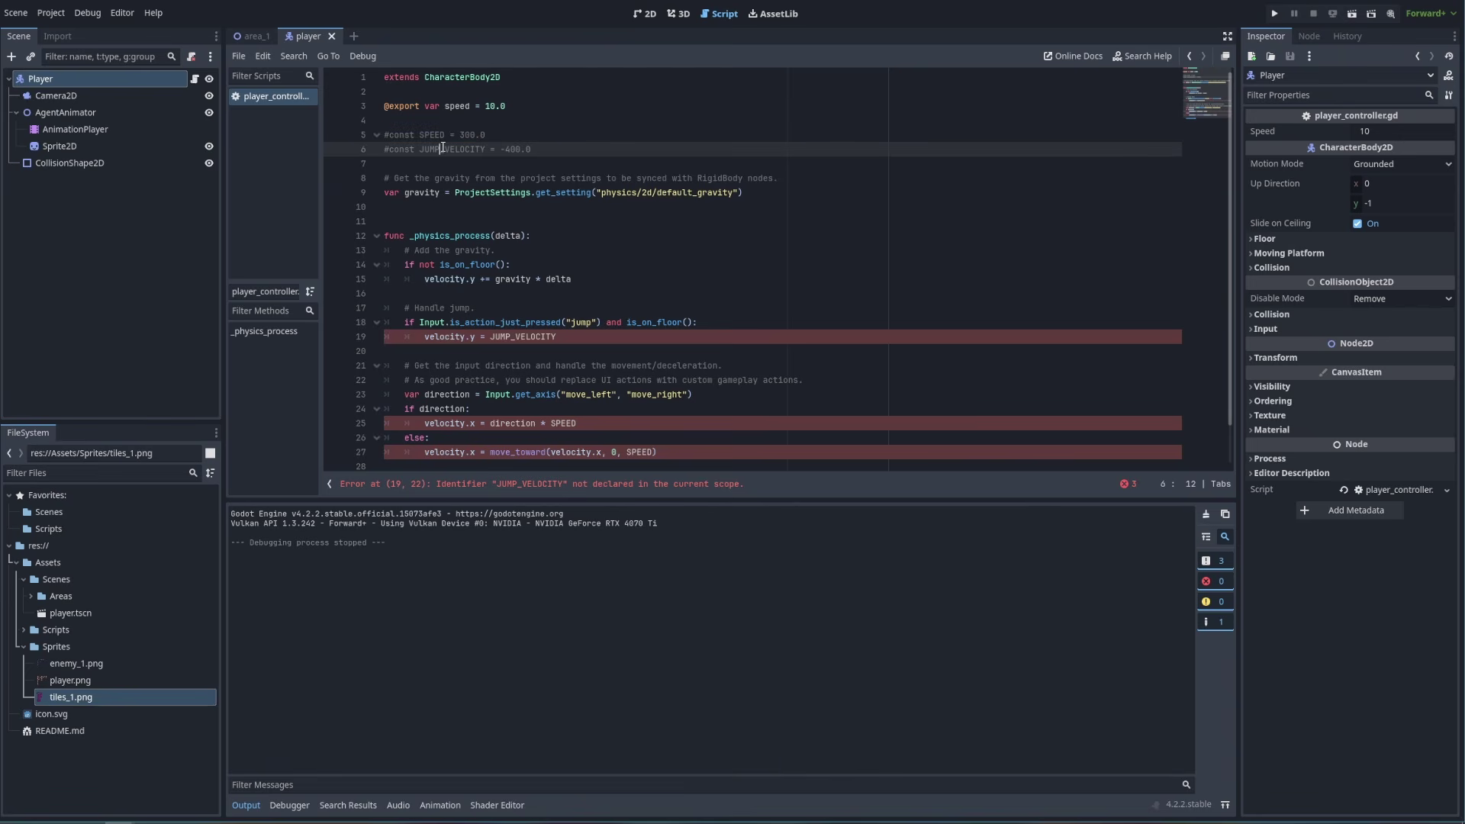
click(449, 135)
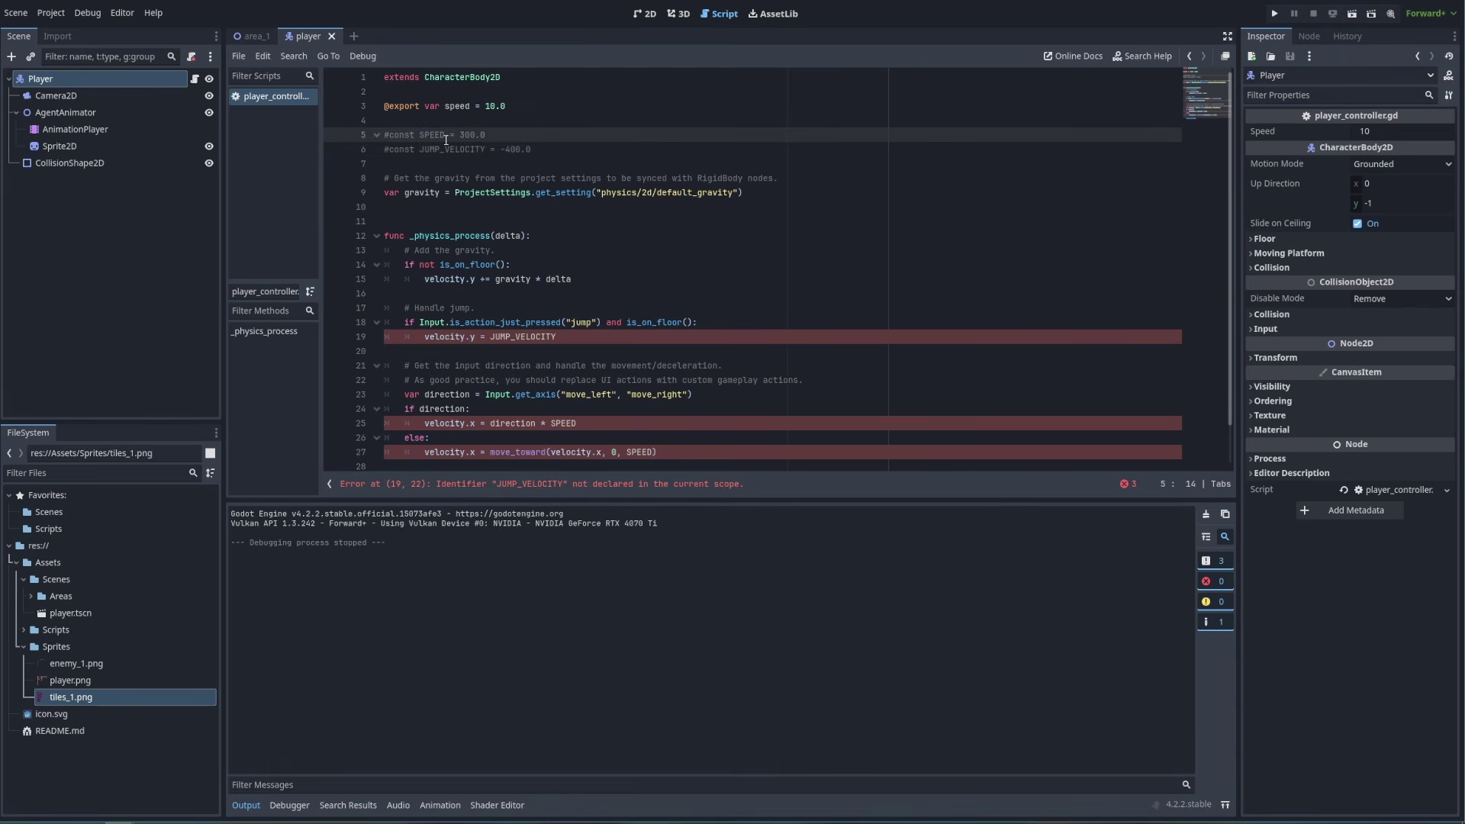
key(ctrl+k)
key(ctrl+k)
key(ctrl+k)
key(ctrl+k)
click(562, 150)
key(shift+Home)
key(shift+Up)
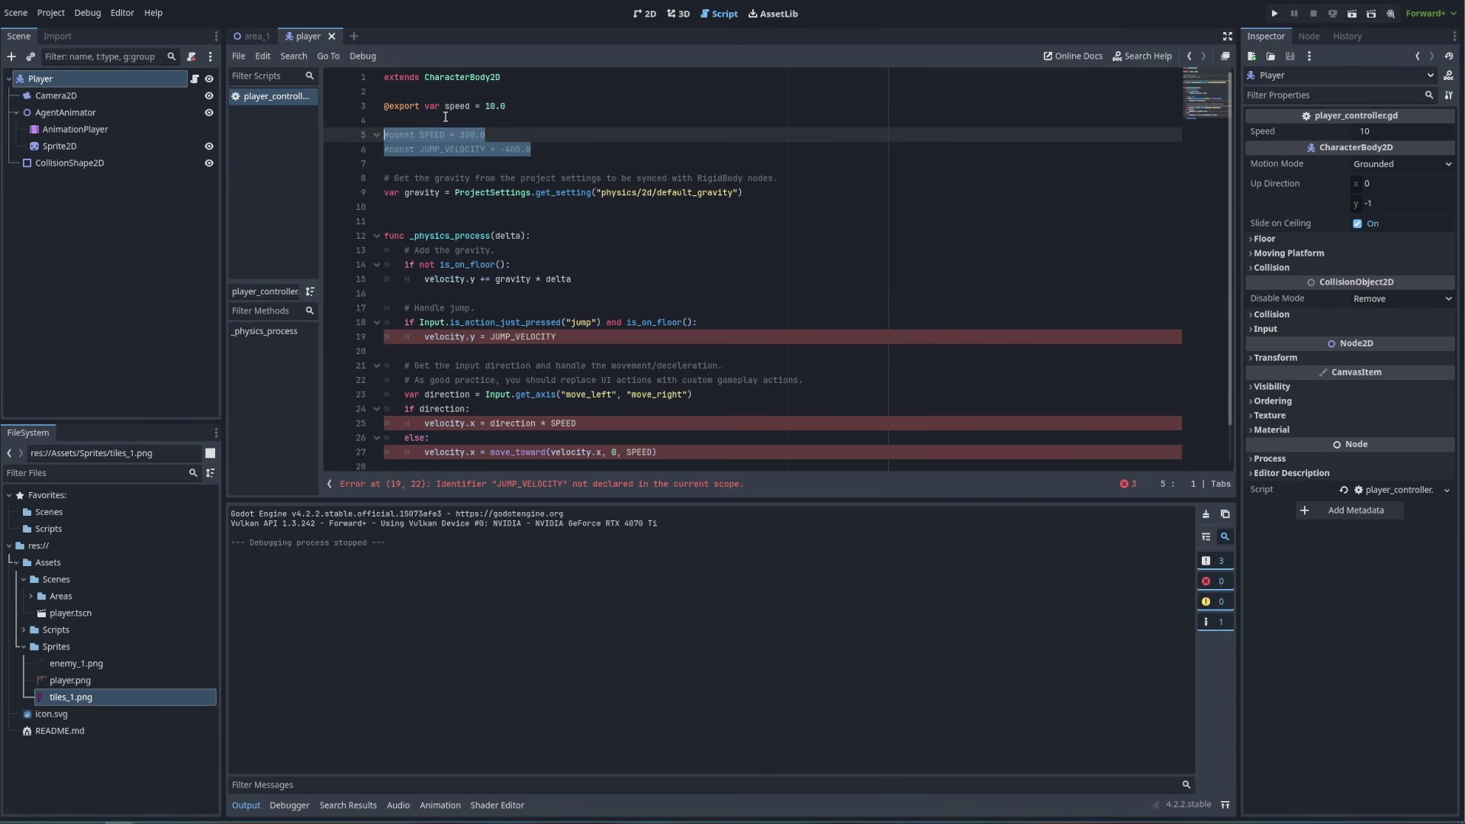
Add an exported variable jump_power = 10.0 directly below the speed variable
key(Up)
text(@export )
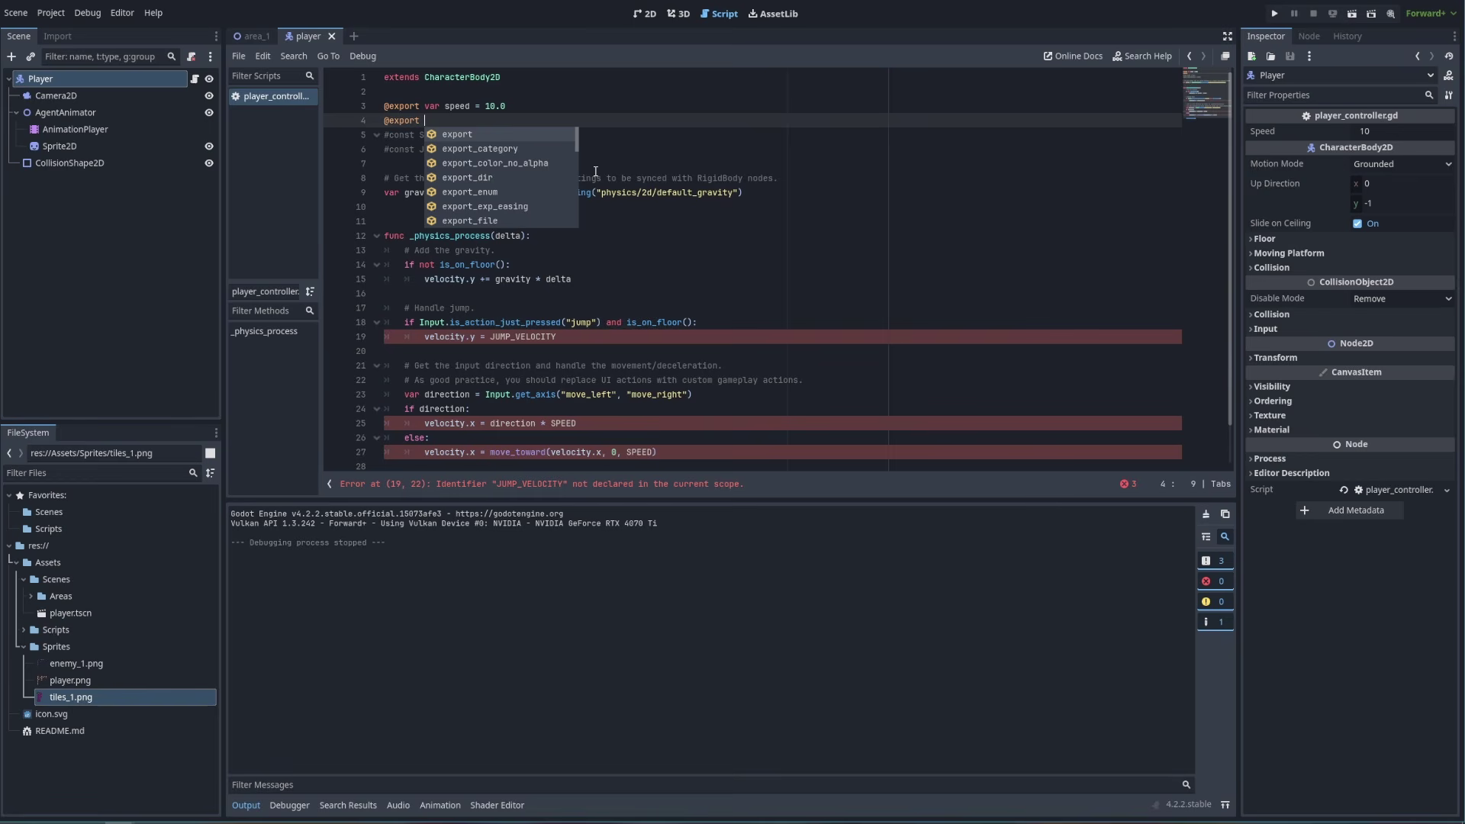
text(vvar )
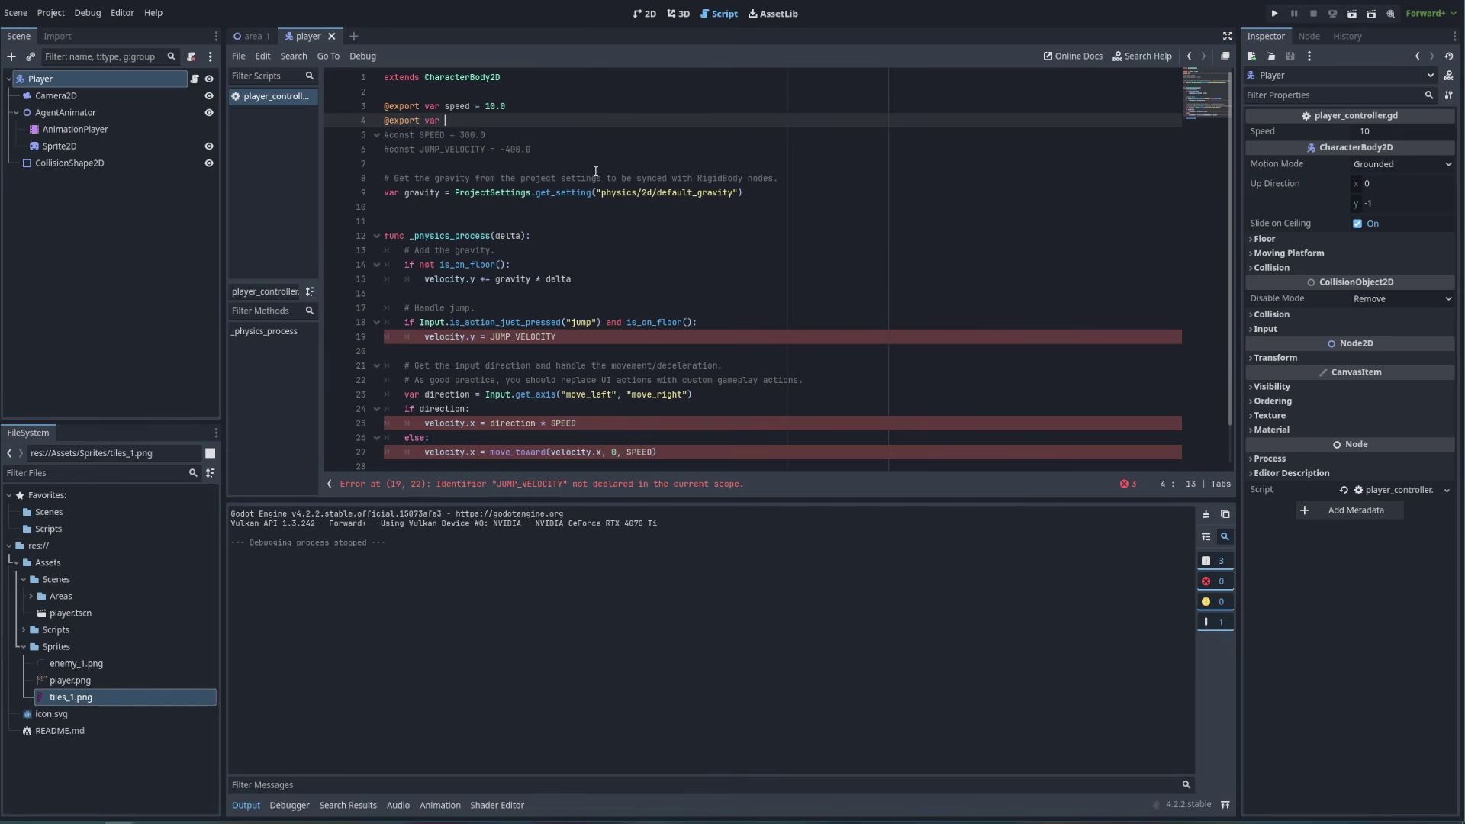
text(jump_power)
text(= 10.0)
Below the exported variables, declare speed_multiplier = 30.0 and jump_multiplier = -30.0
key(Return)
key(Return)
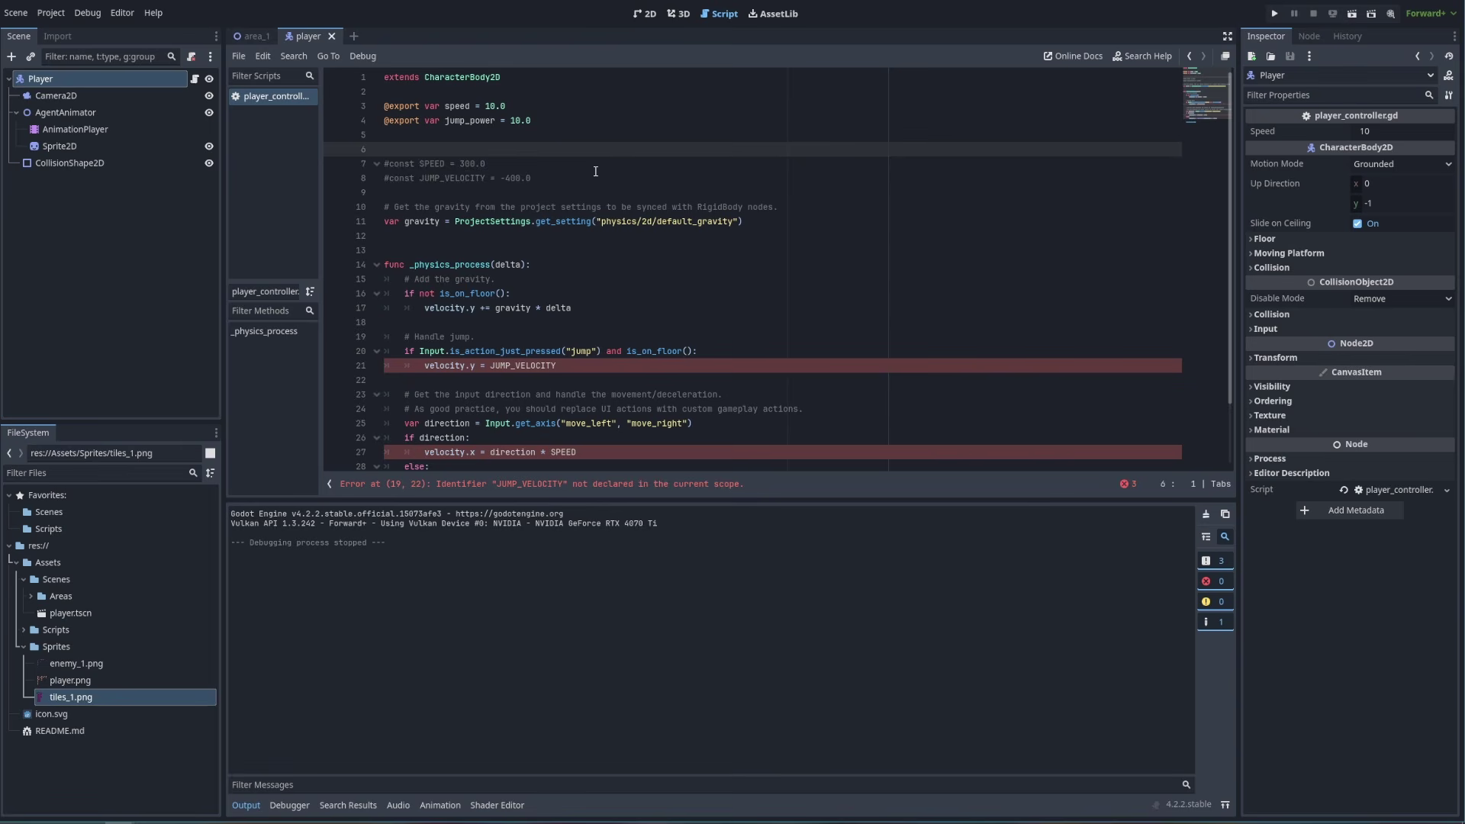
text(var speed_multiplier = 30.0)
key(Return)
text(var jump_)
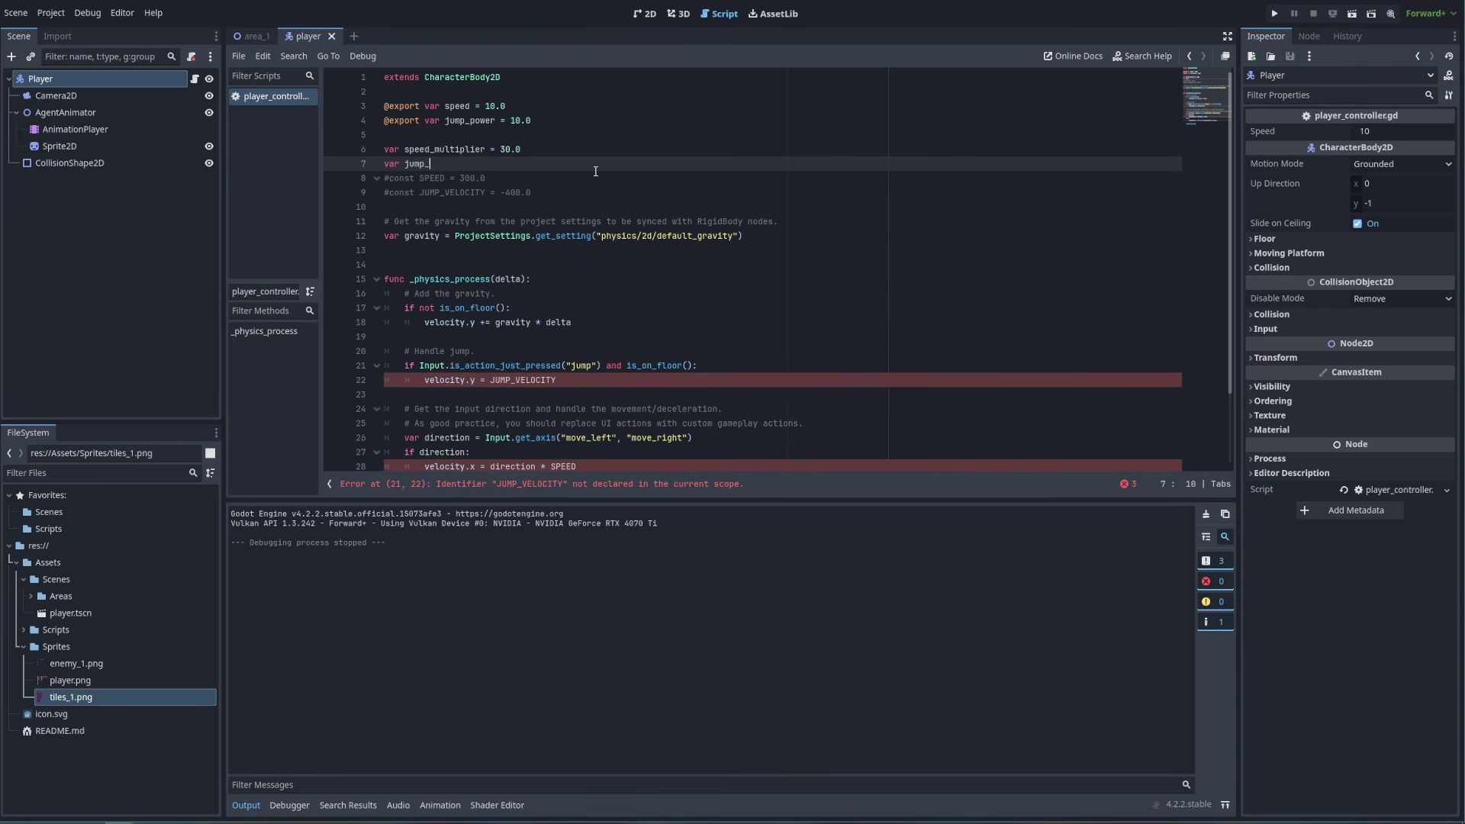
text(multiplier = -30.0)
Declare a script-level variable direction = 0 below the multipliers and save the script
key(Return)
text(var direction = 0)
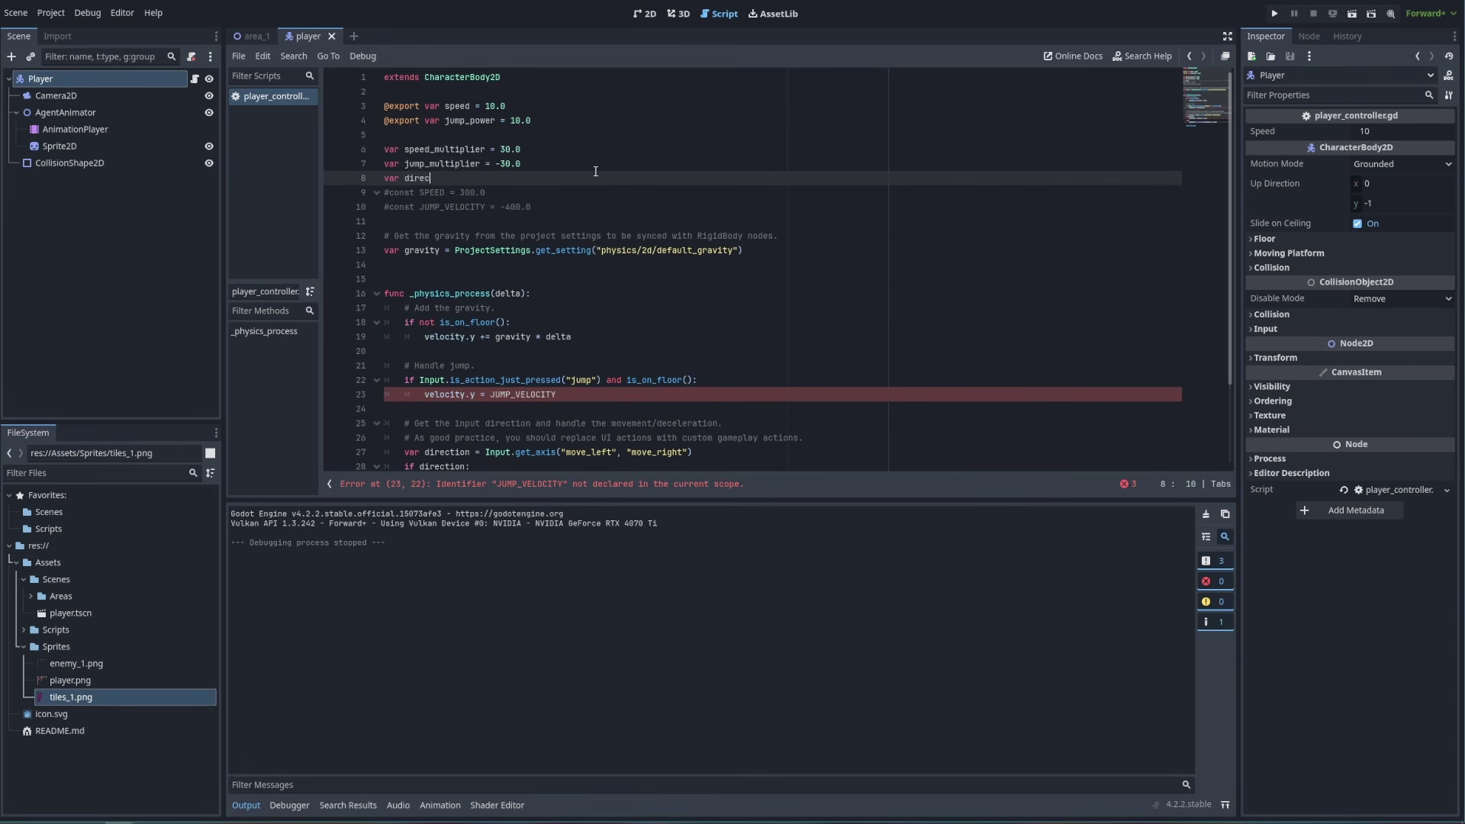
key(Return)
key(ctrl+s)
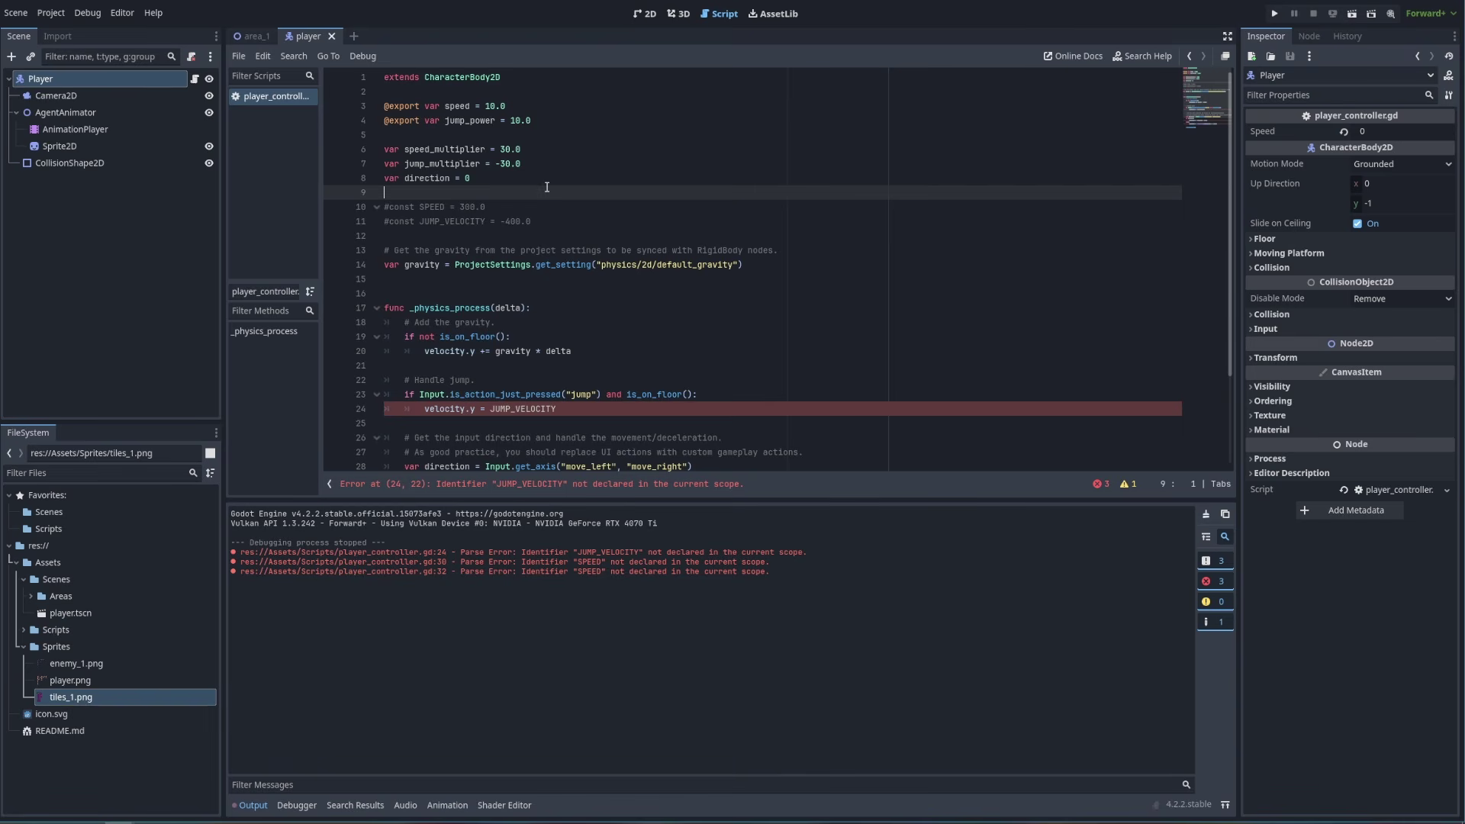
In the jump block, replace JUMP_VELOCITY with jump_power * jump_multiplier as the velocity.y assignment
drag(425, 165, 465, 165)
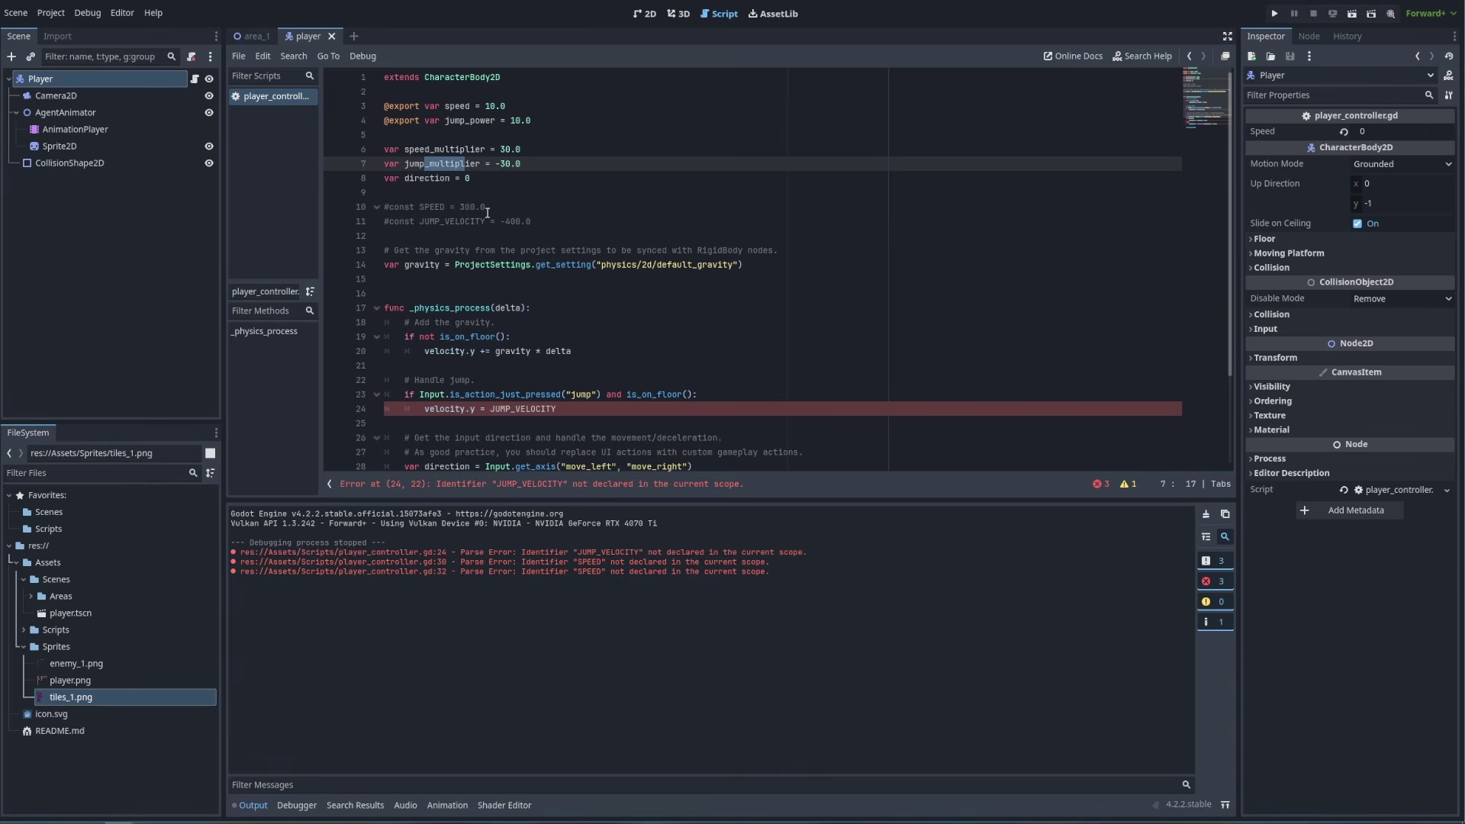
scroll(509, 199, down, 3)
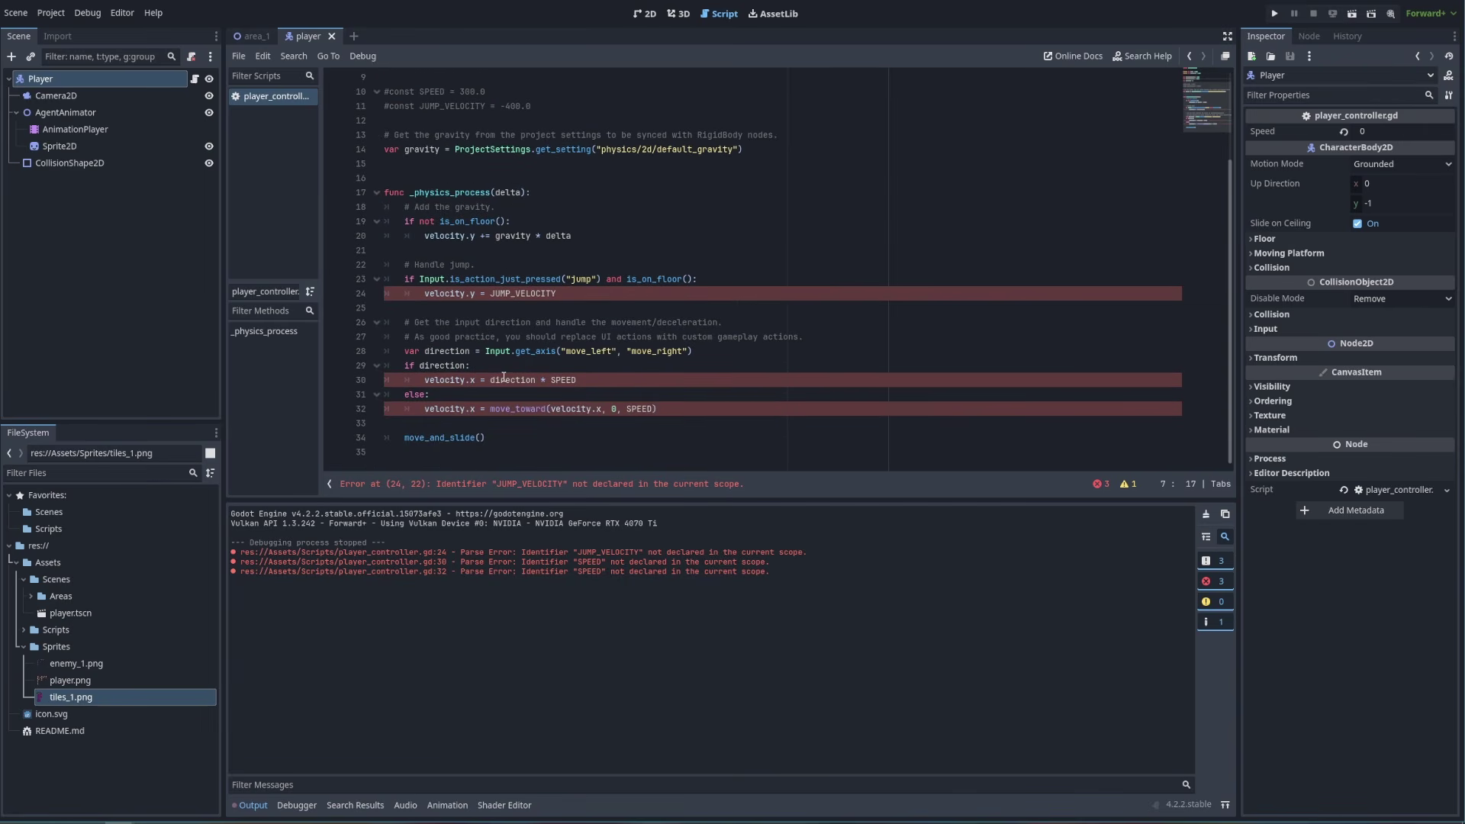
double_click(538, 295)
text(jump)
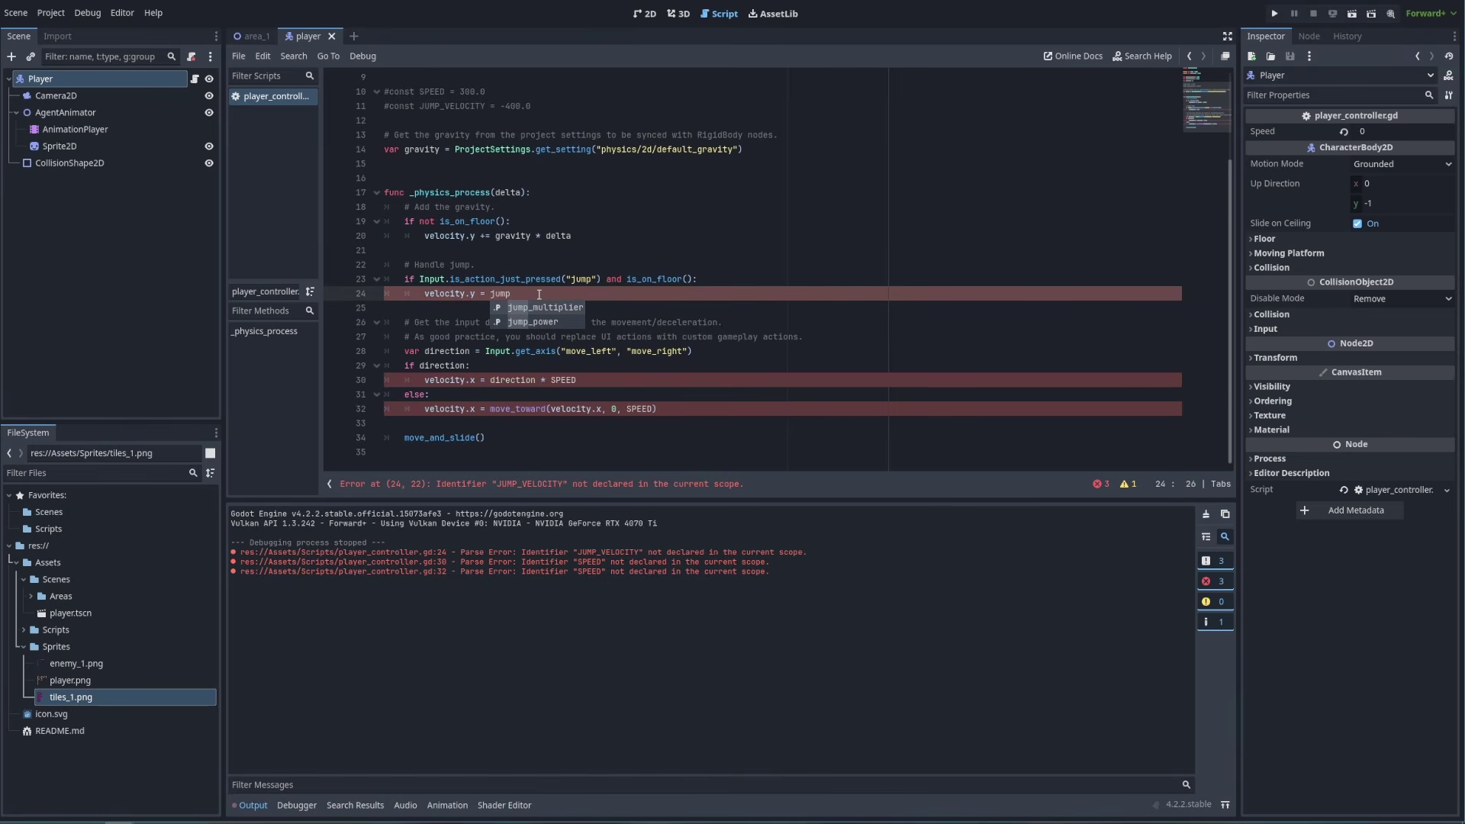
key(Down)
key(Return)
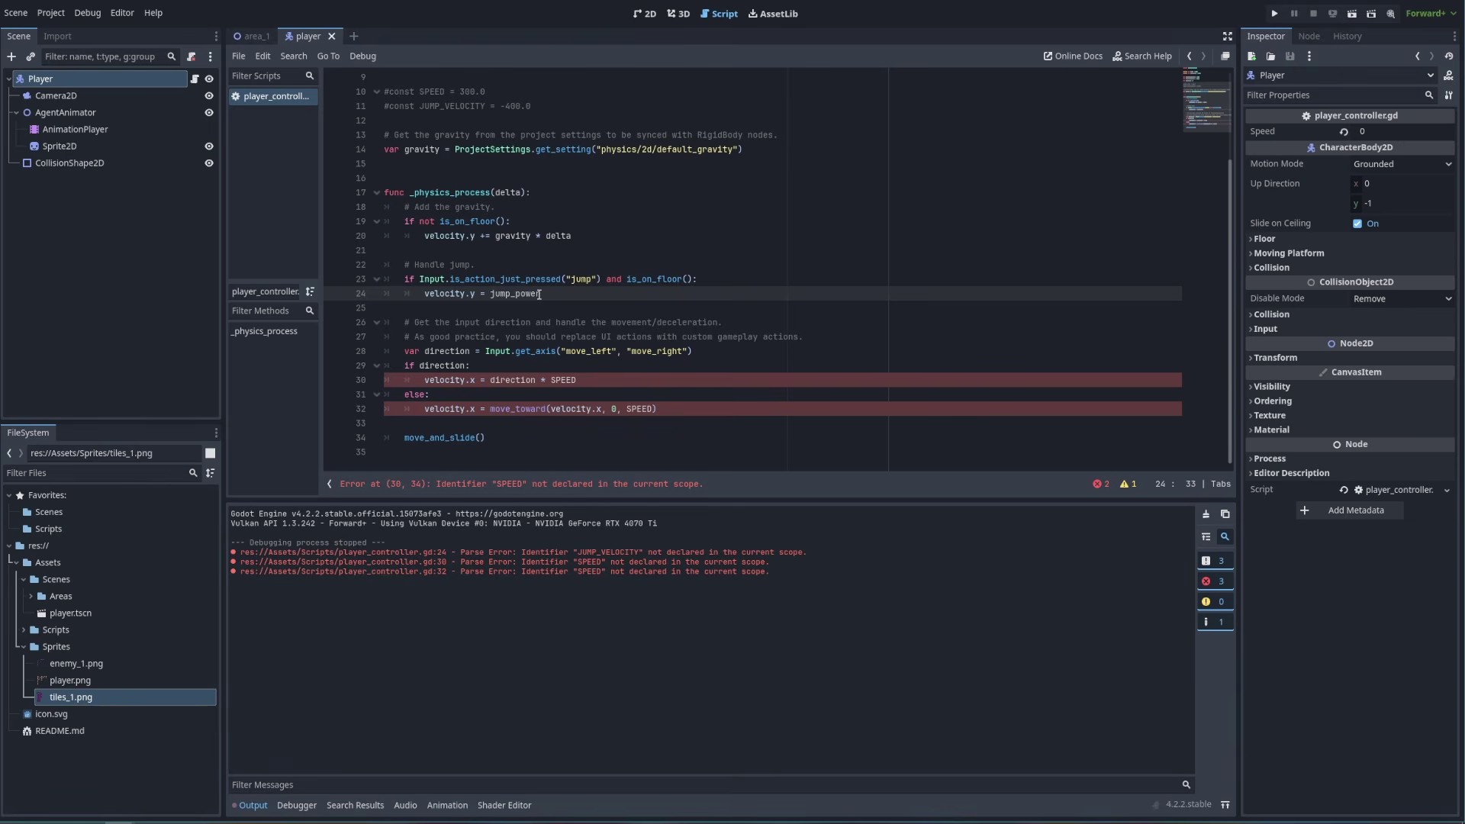
text(* jump_multiplier)
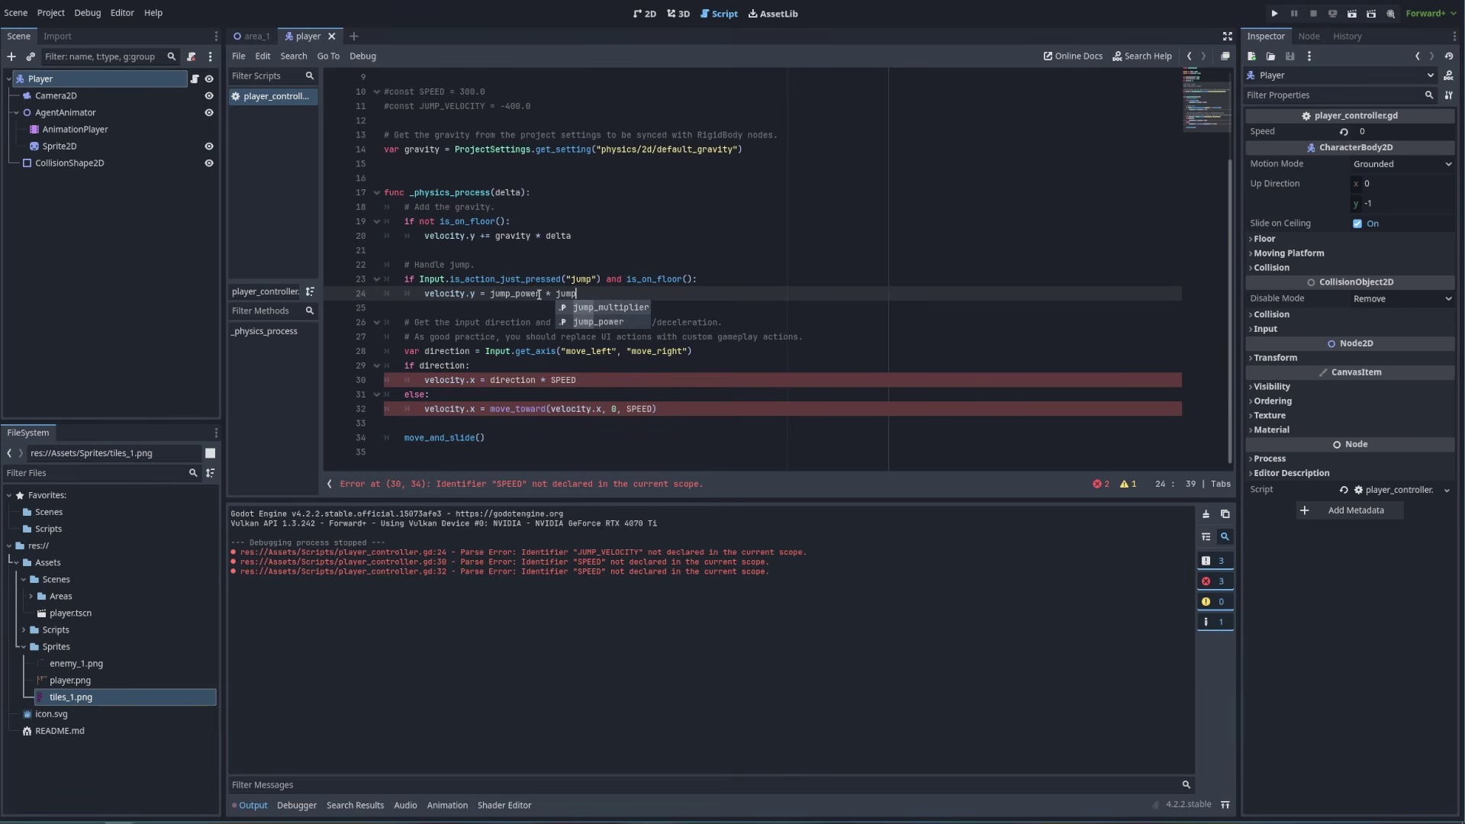
key(Return)
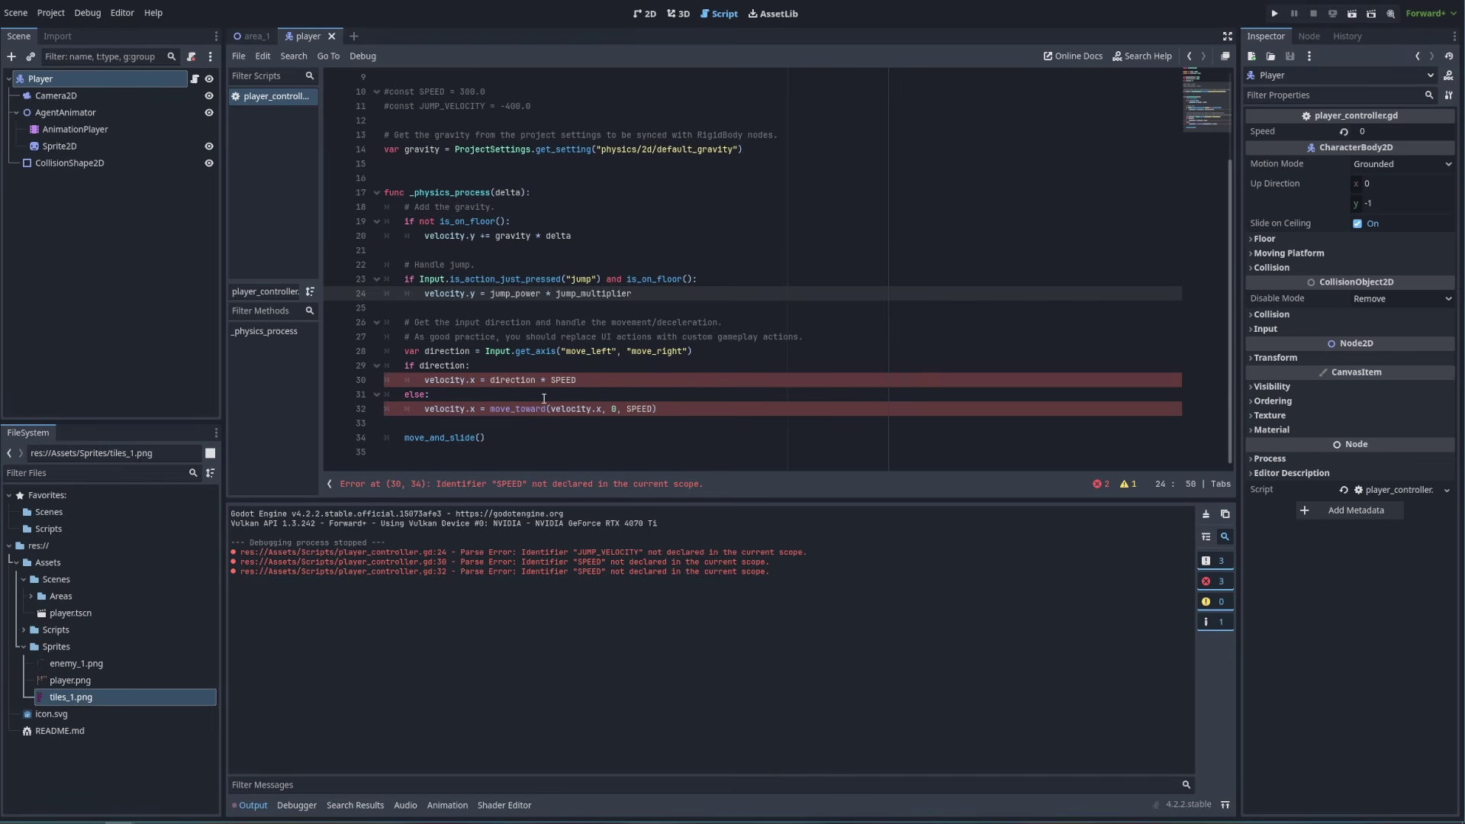
Remove the var keyword from the get_axis line so it assigns to the script-level direction variable
scroll(427, 359, up, 3)
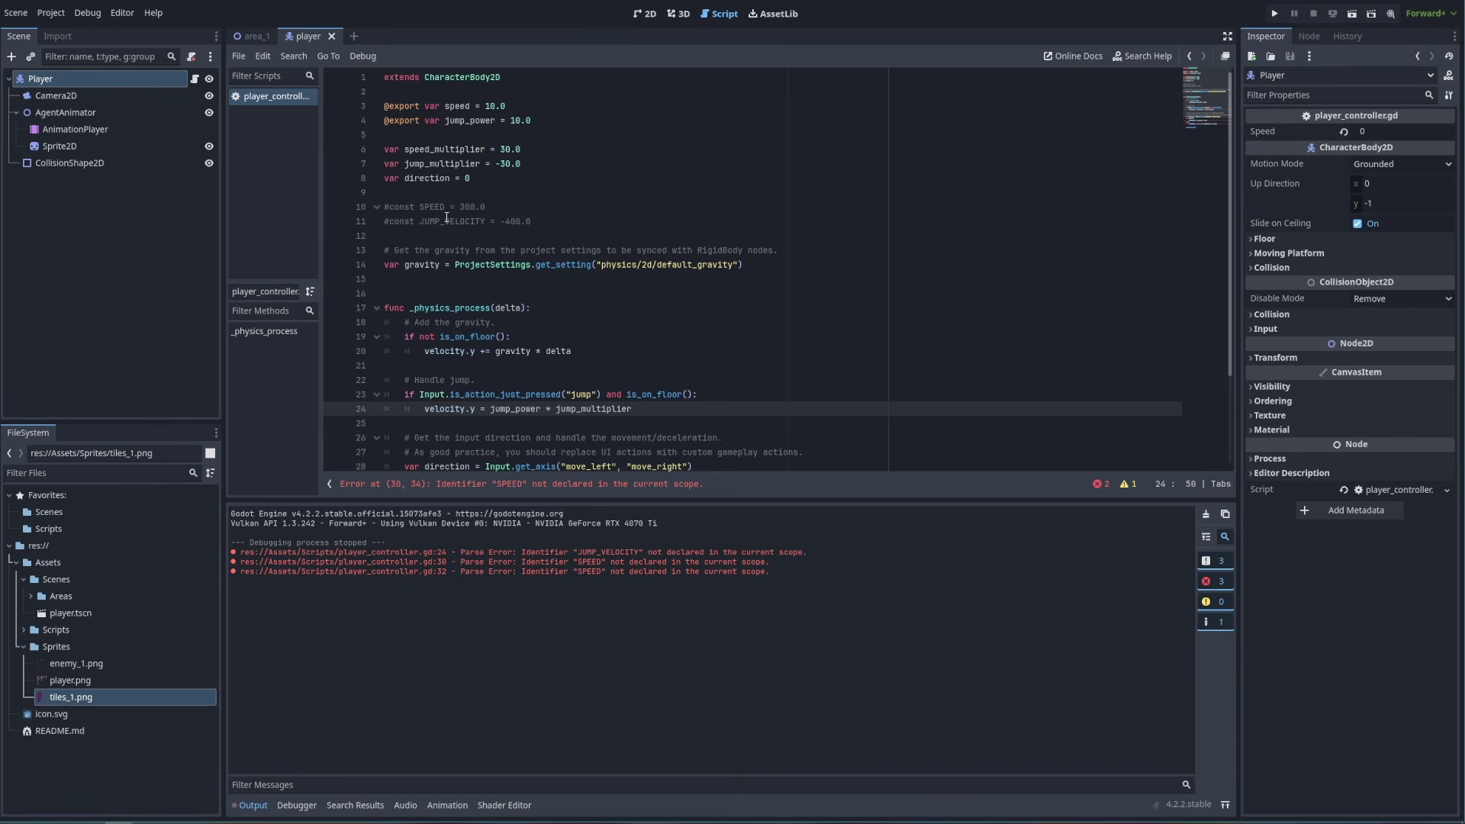
scroll(456, 370, down, 3)
double_click(417, 352)
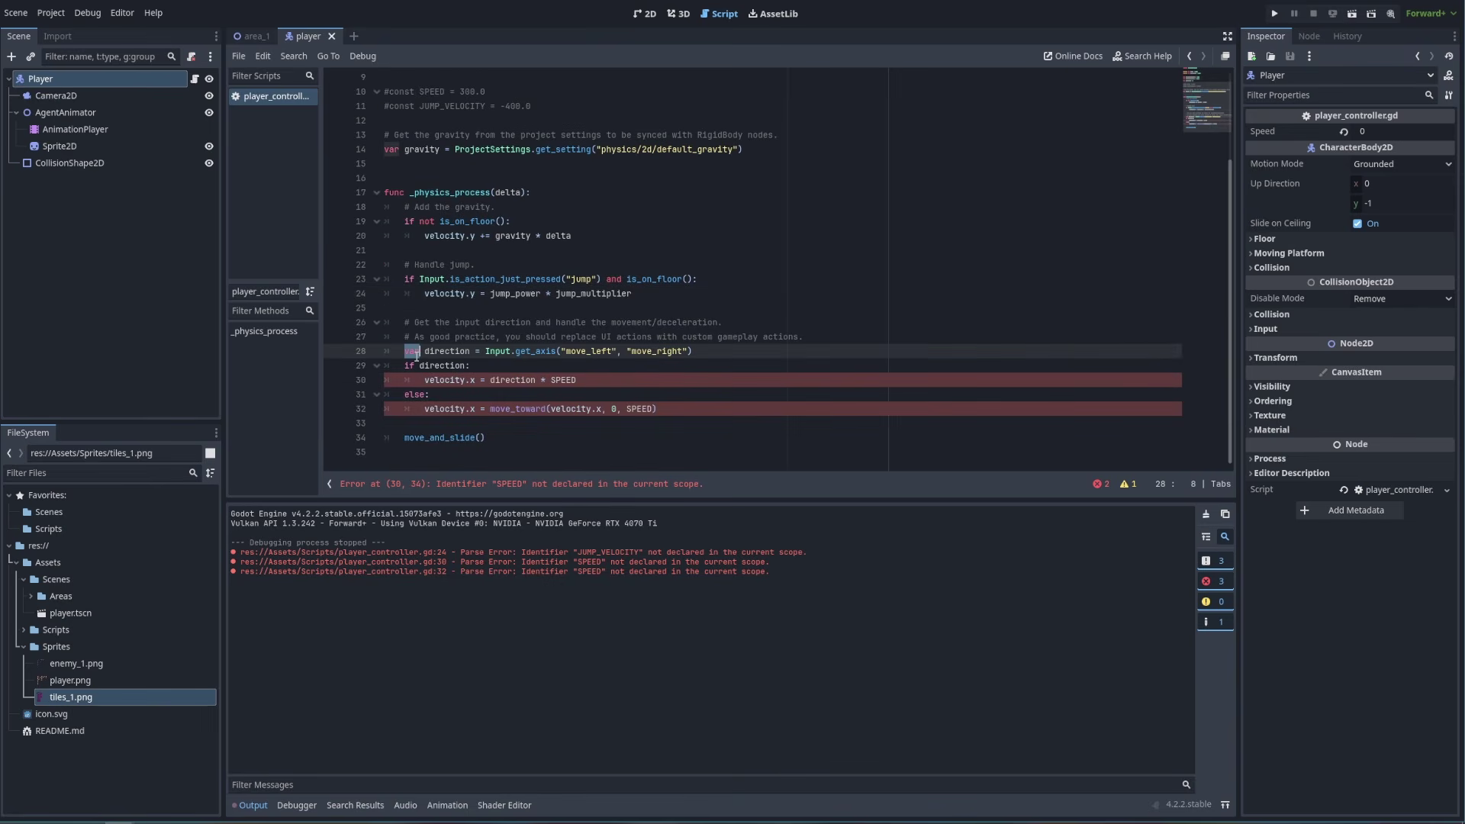
key(Delete)
key(Delete)
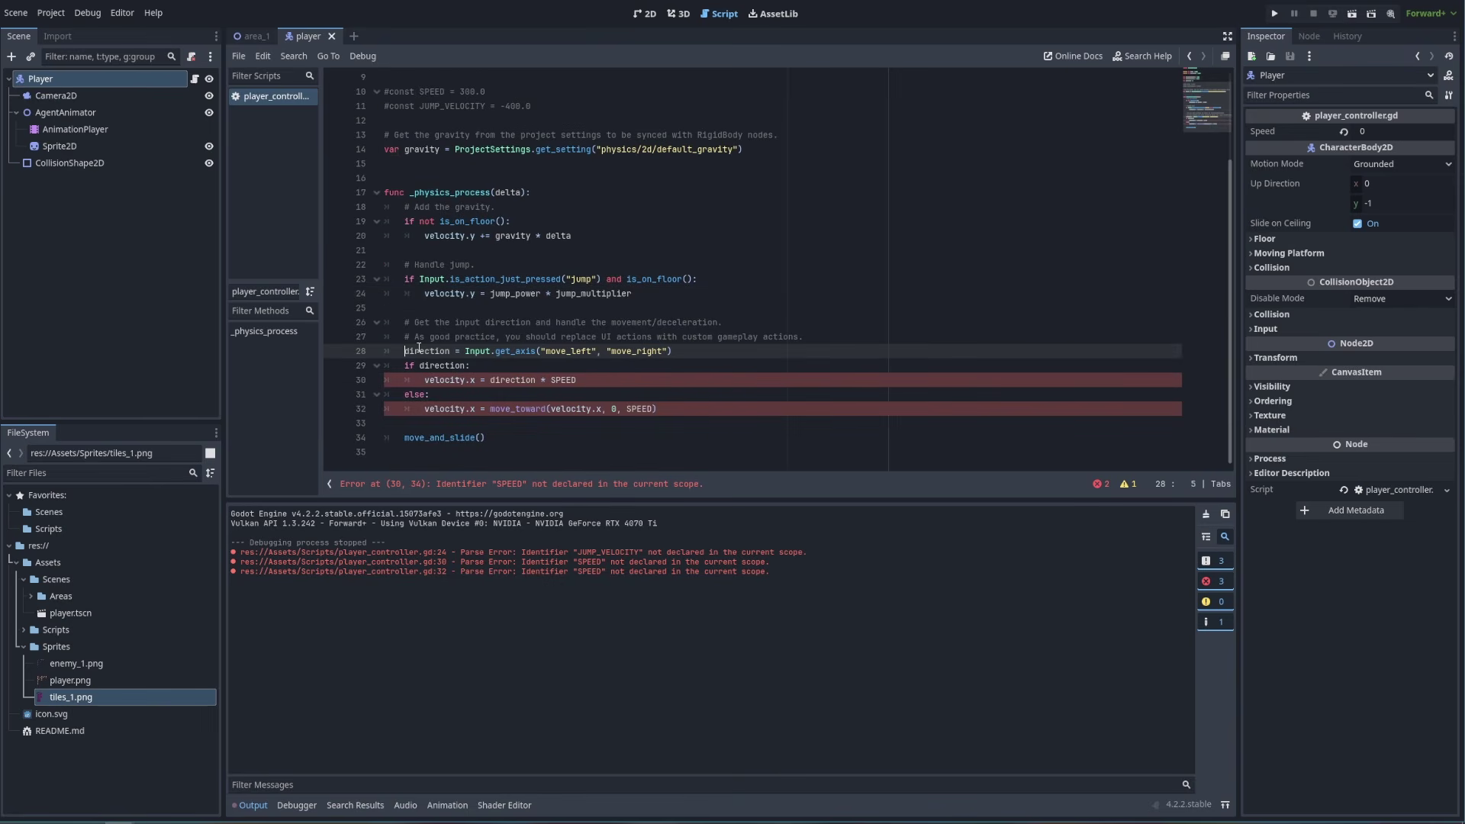
double_click(424, 352)
scroll(479, 292, up, 2)
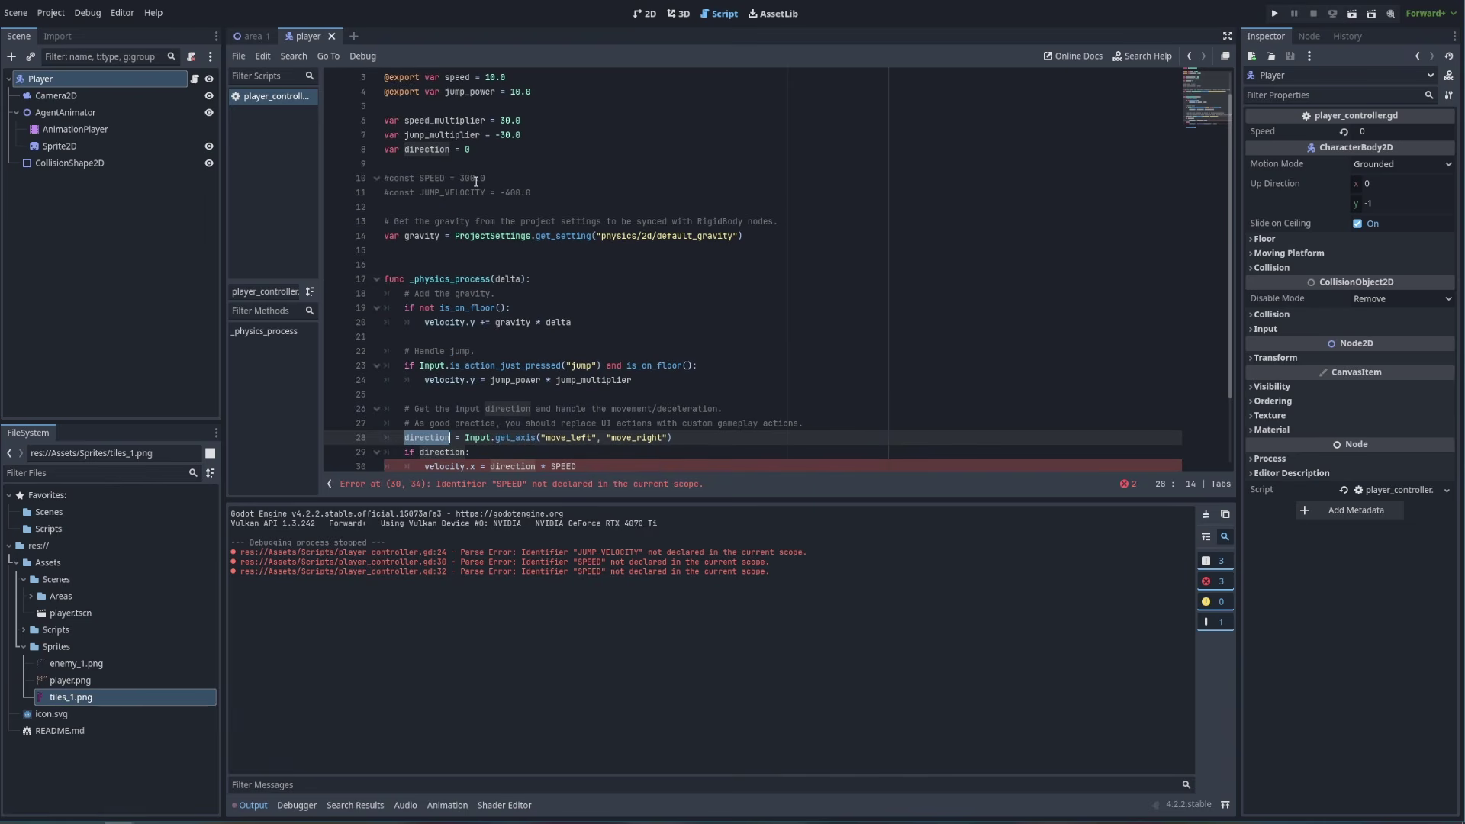
scroll(595, 337, down, 2)
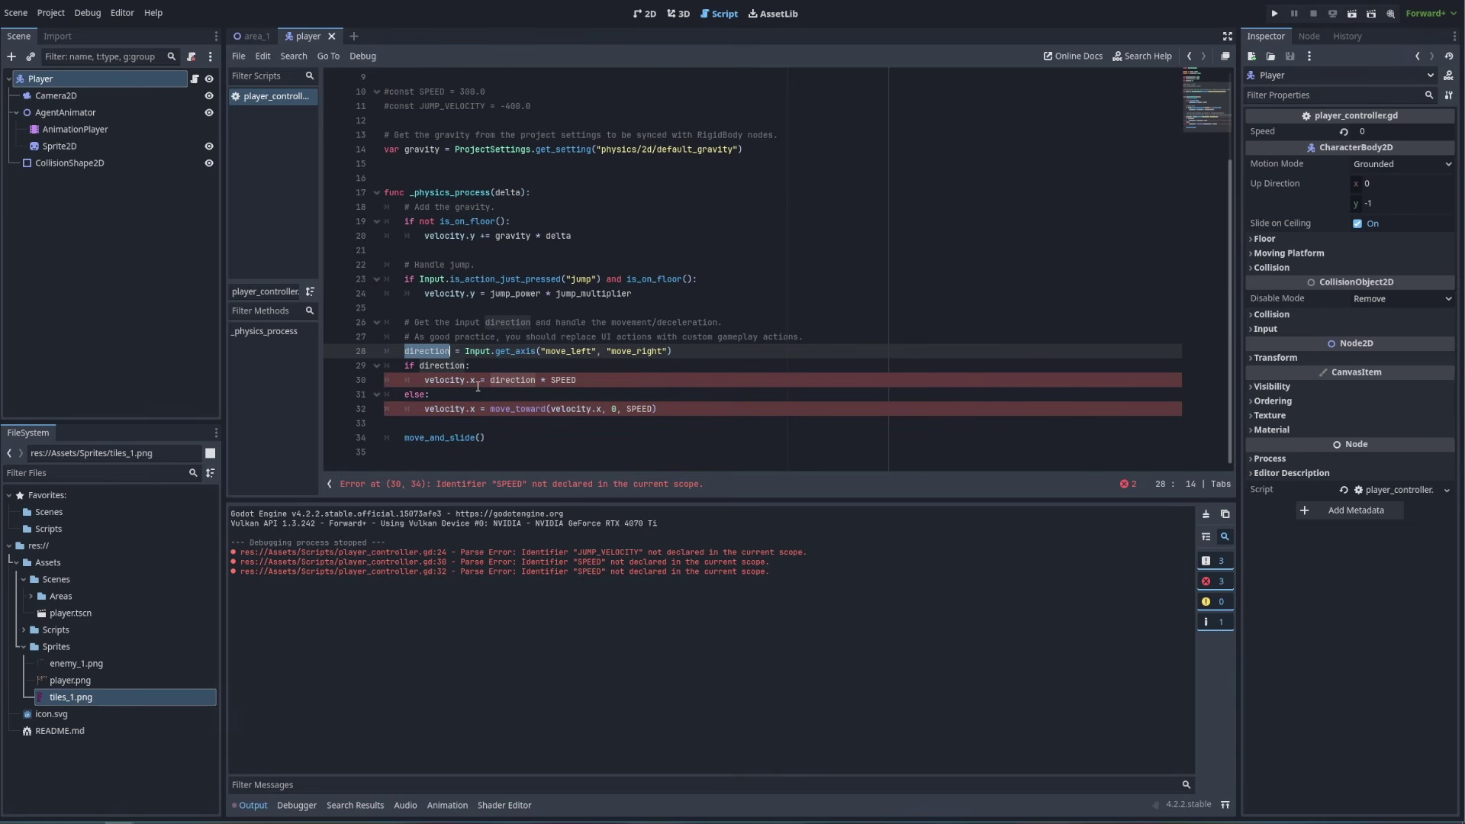
In the if direction branch, replace SPEED with speed * speed_multiplier in the velocity.x assignment
double_click(564, 380)
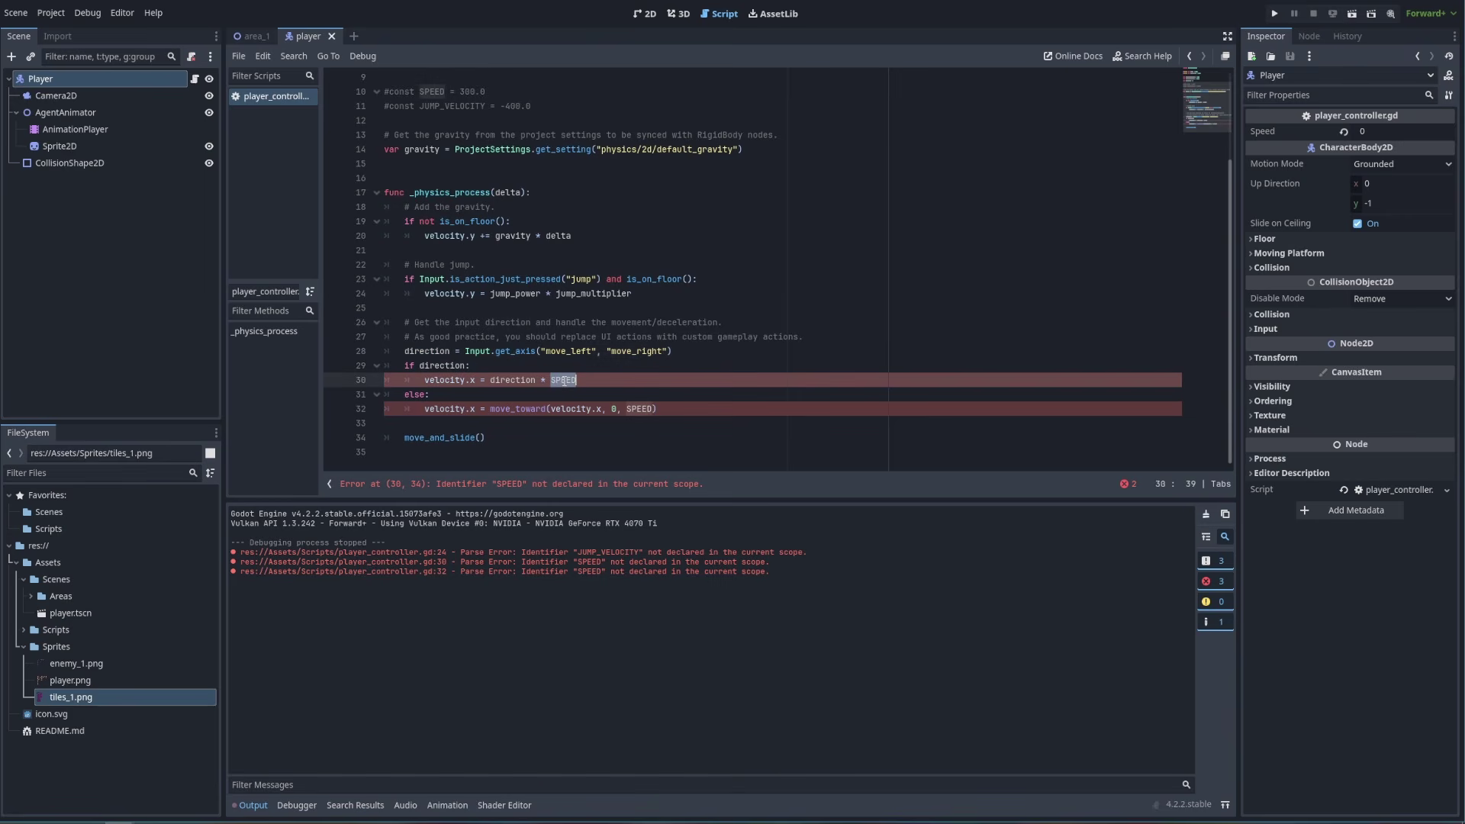
scroll(480, 174, up, 3)
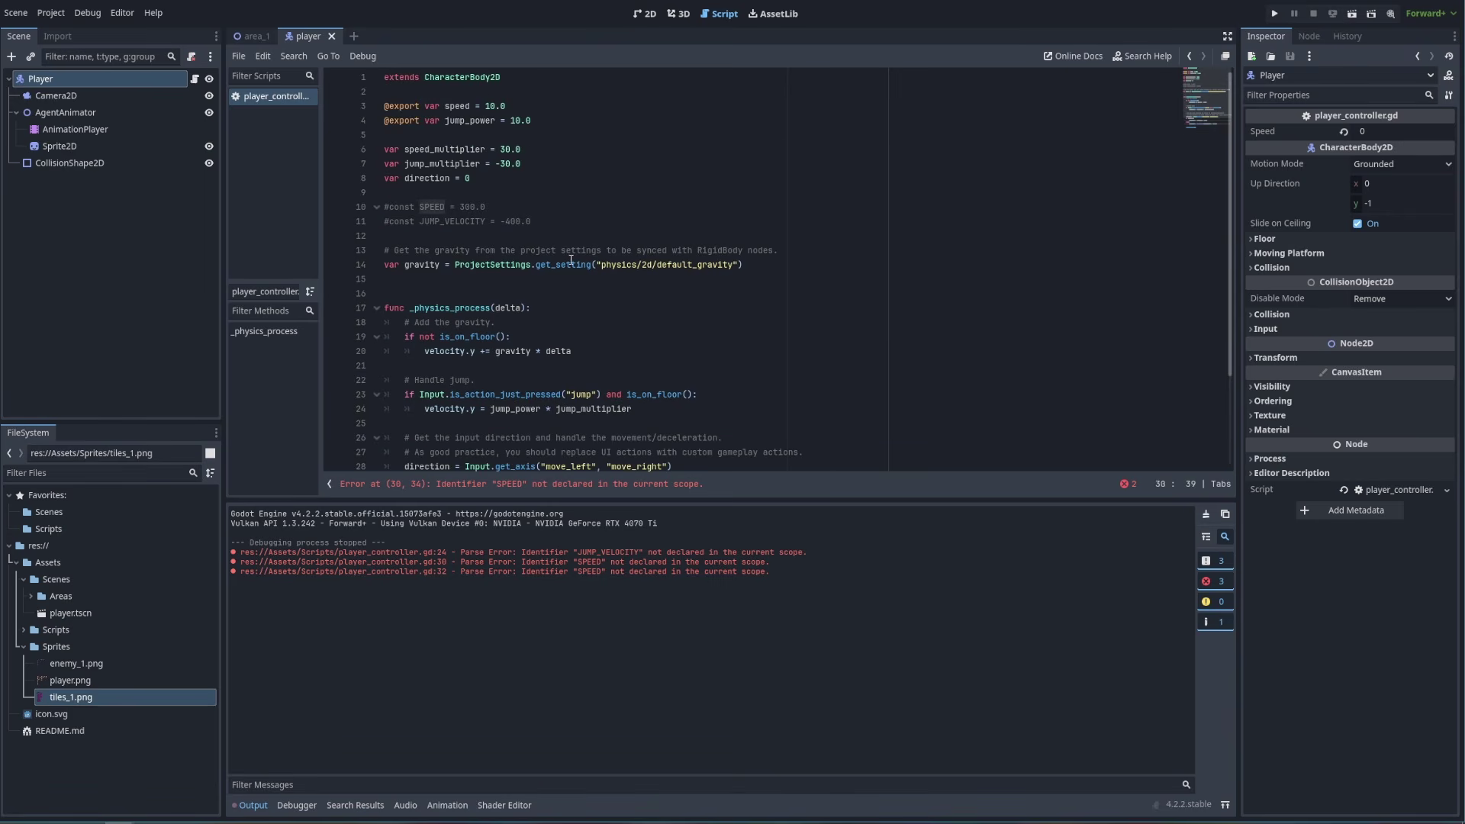
scroll(585, 387, down, 3)
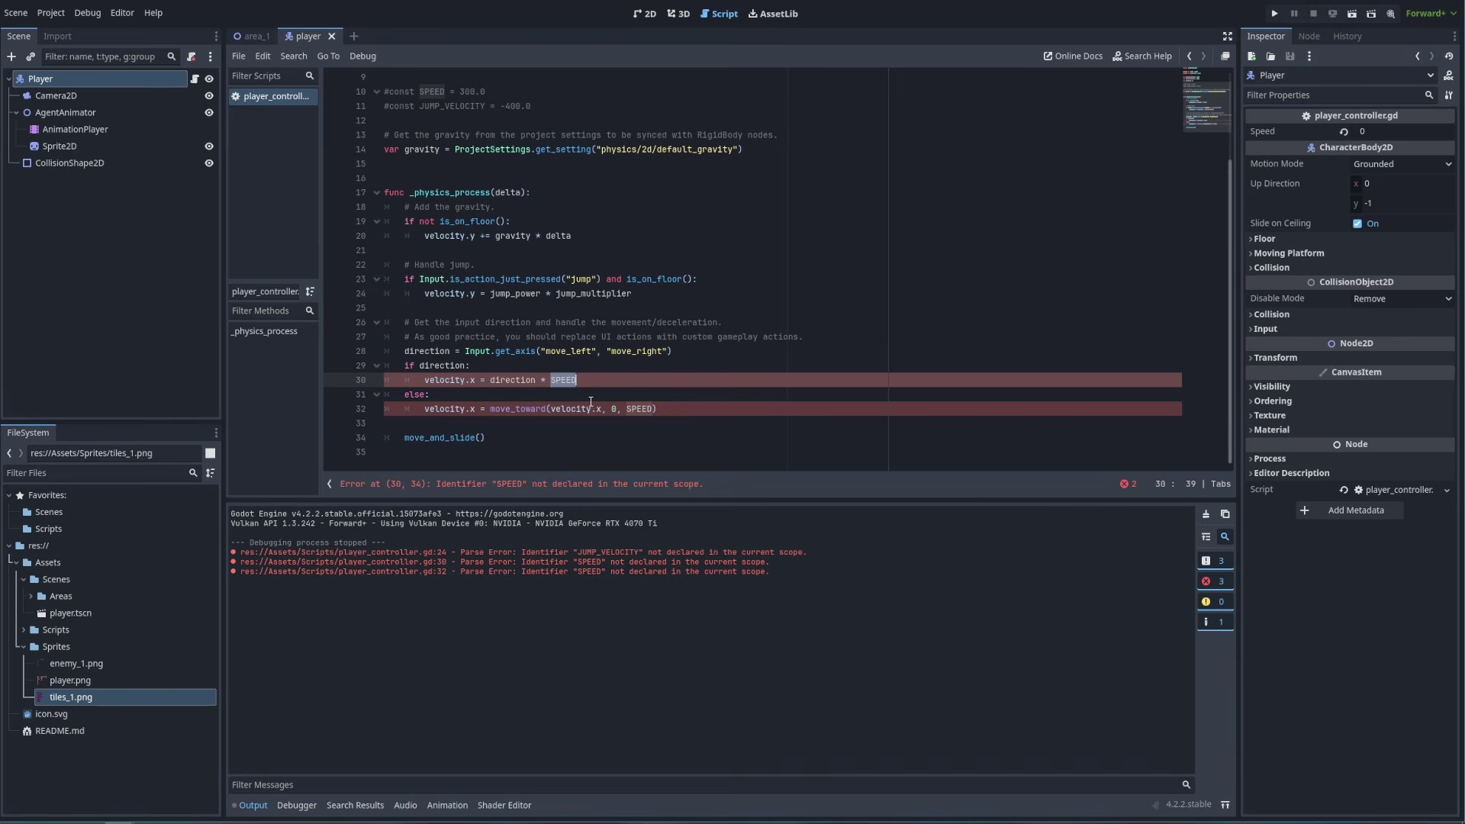
text(speed)
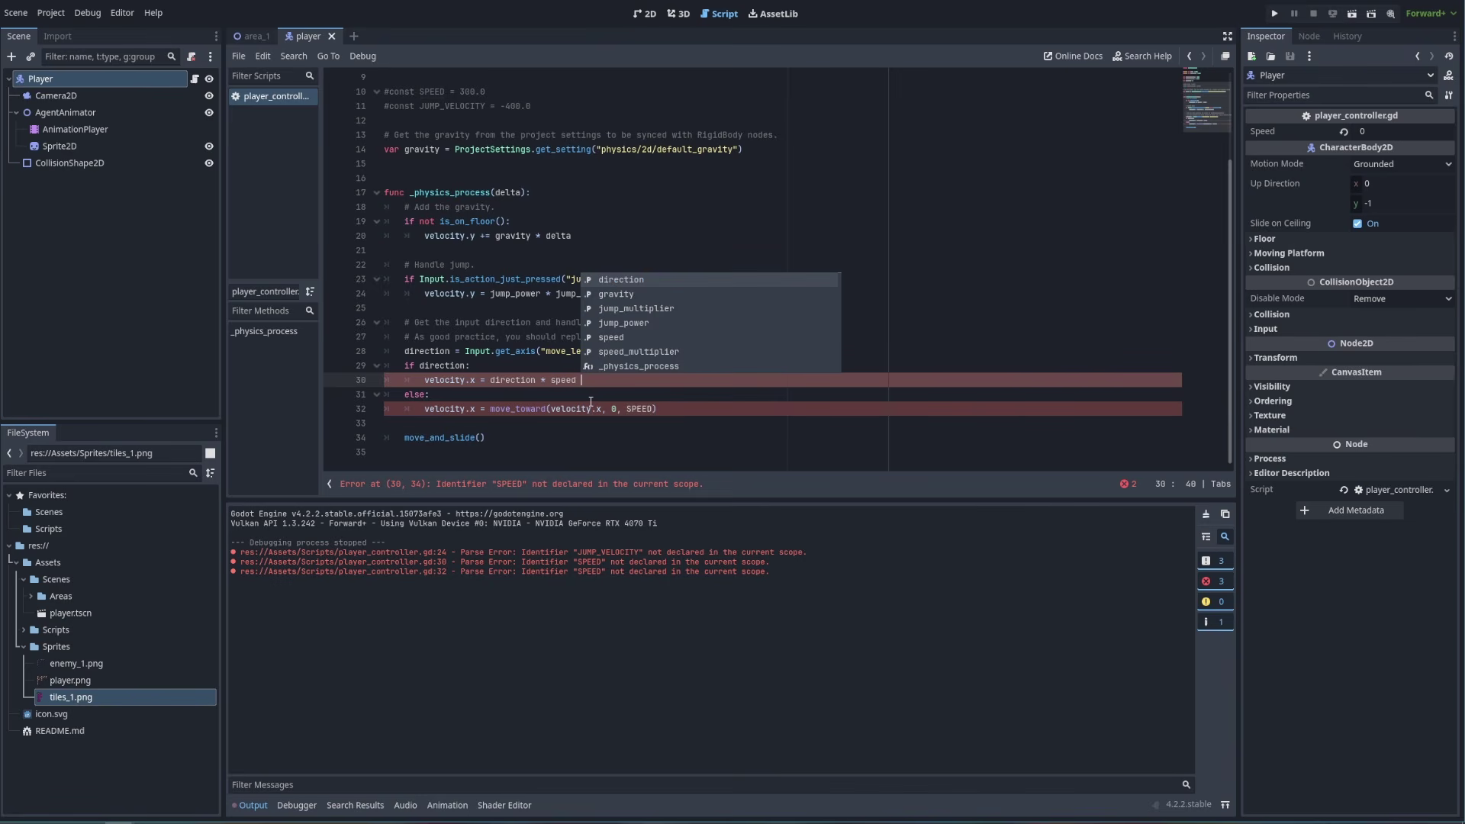
text( * spee)
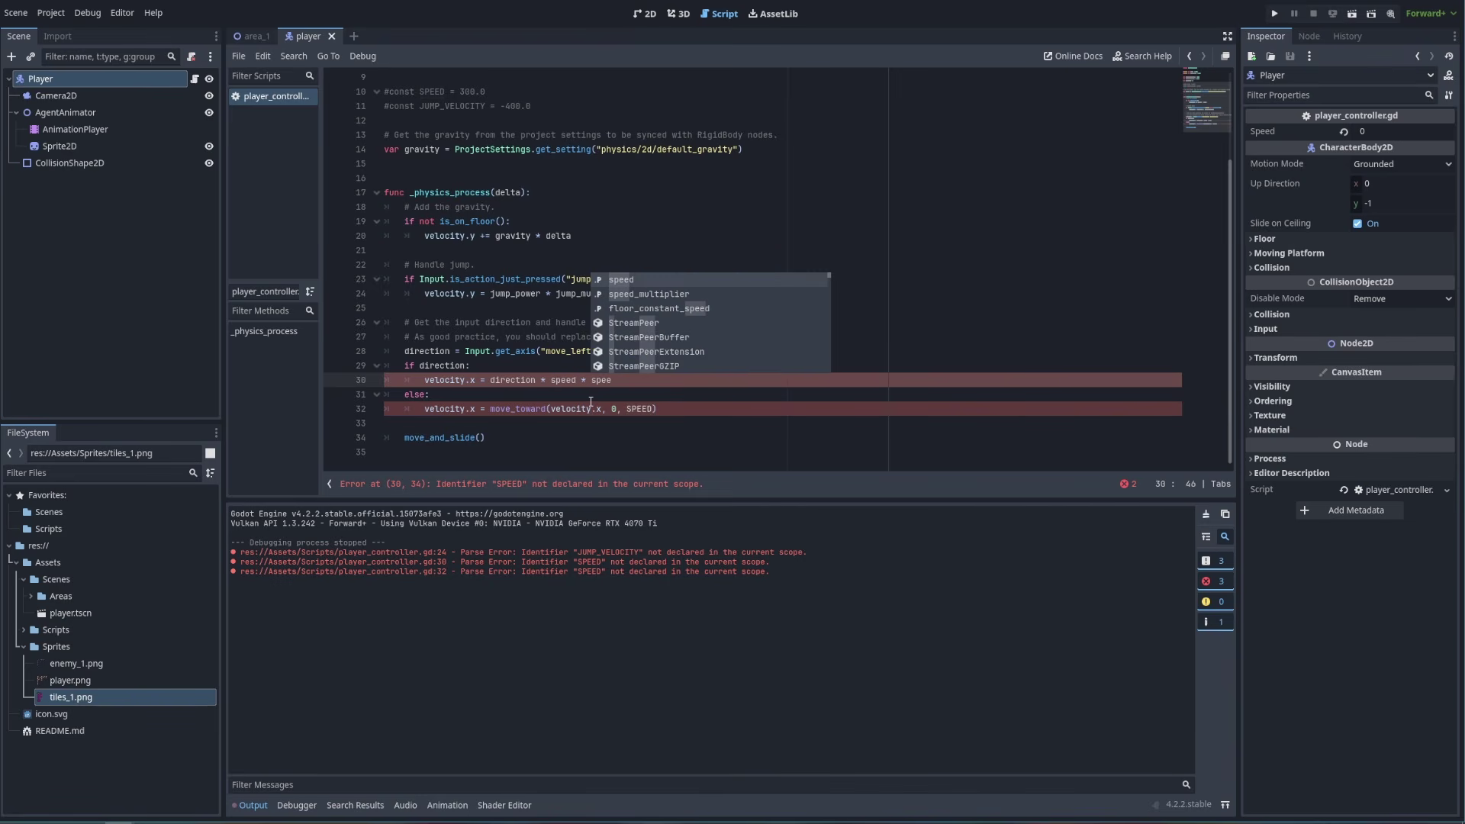
key(Down)
key(Return)
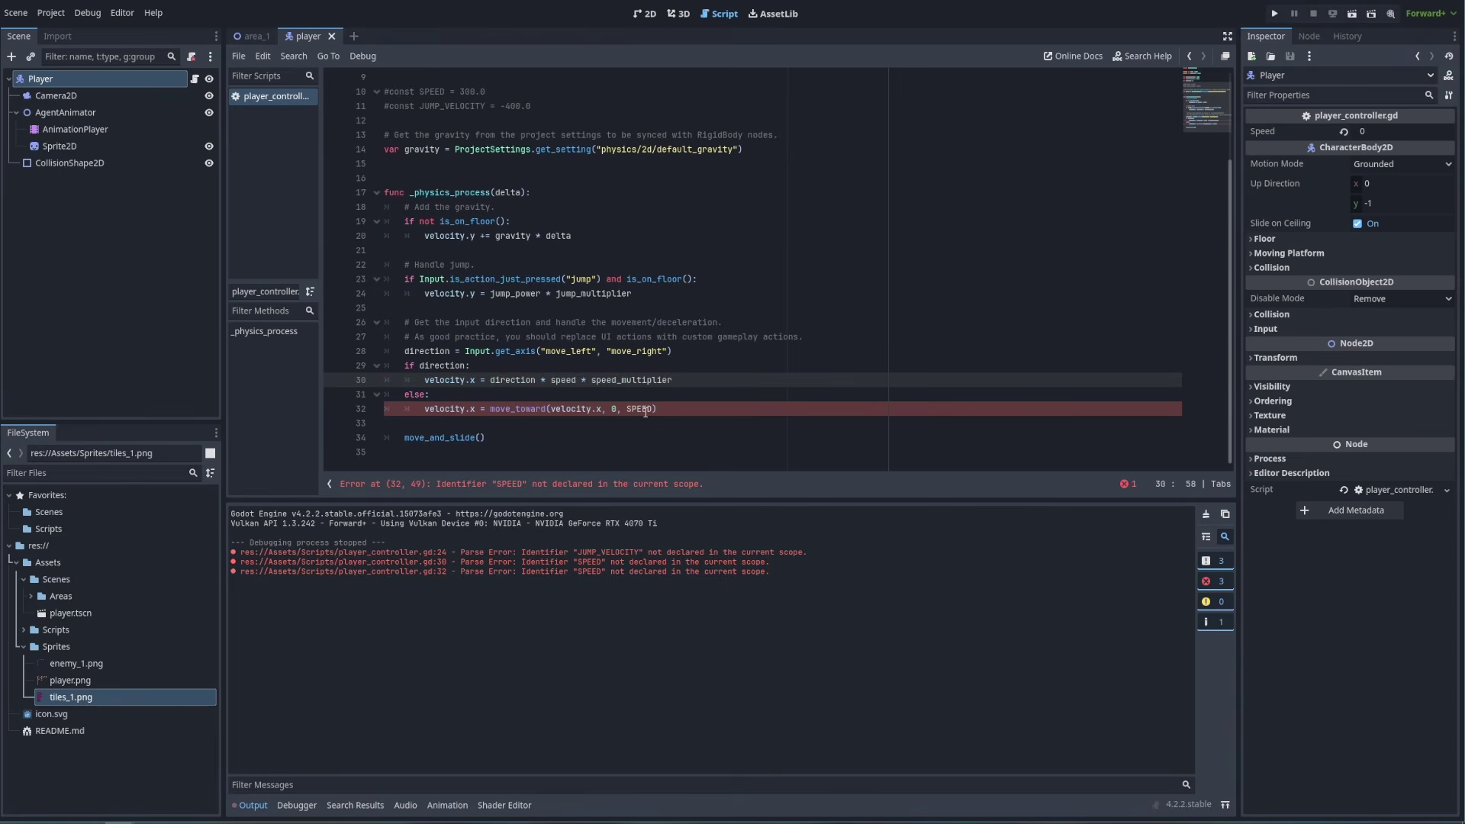
Copy speed * speed_multiplier into the move_toward call of the else branch in place of SPEED
drag(675, 380, 551, 380)
key(ctrl+c)
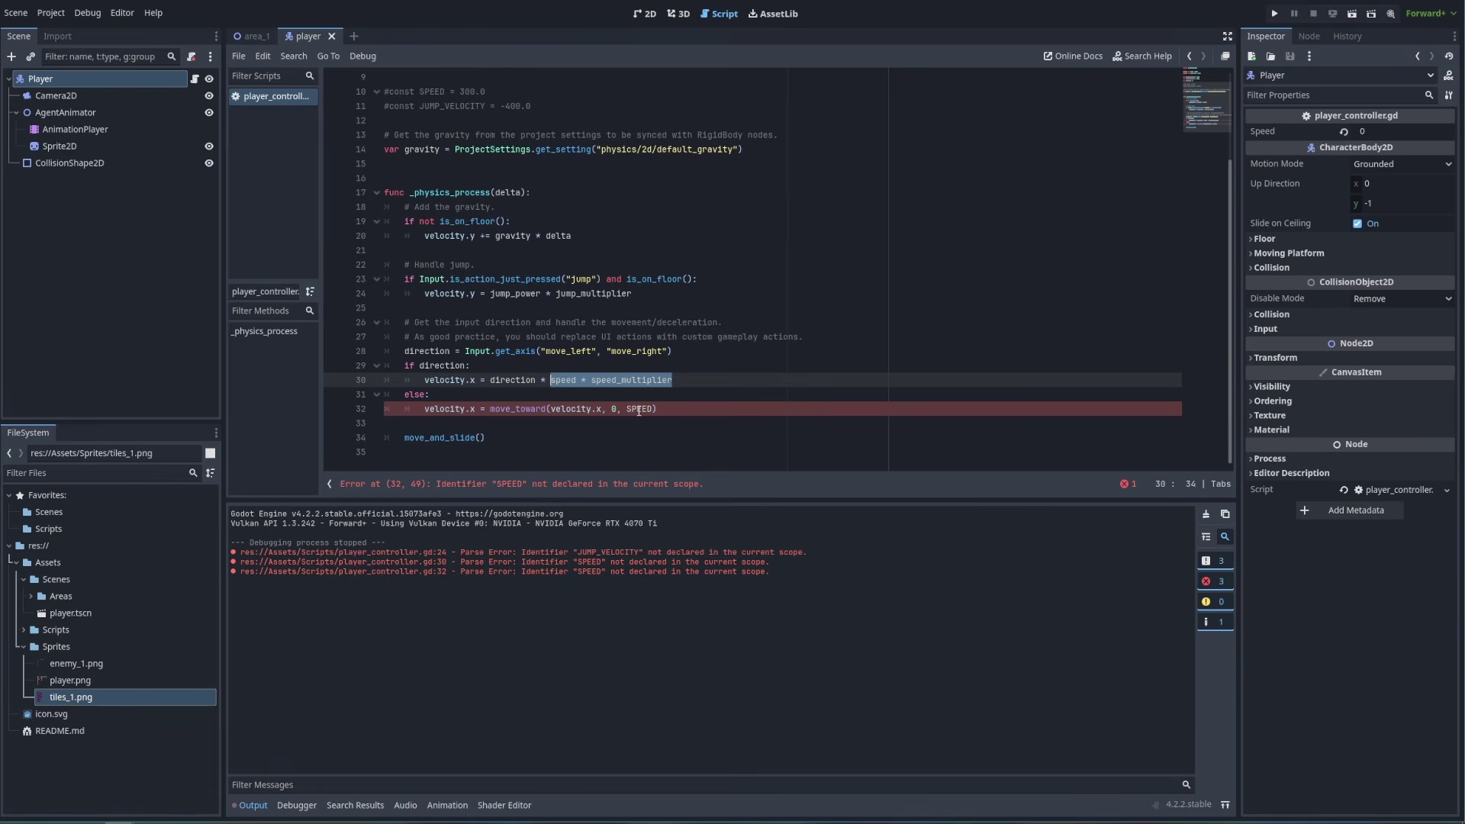
double_click(640, 409)
key(ctrl+v)
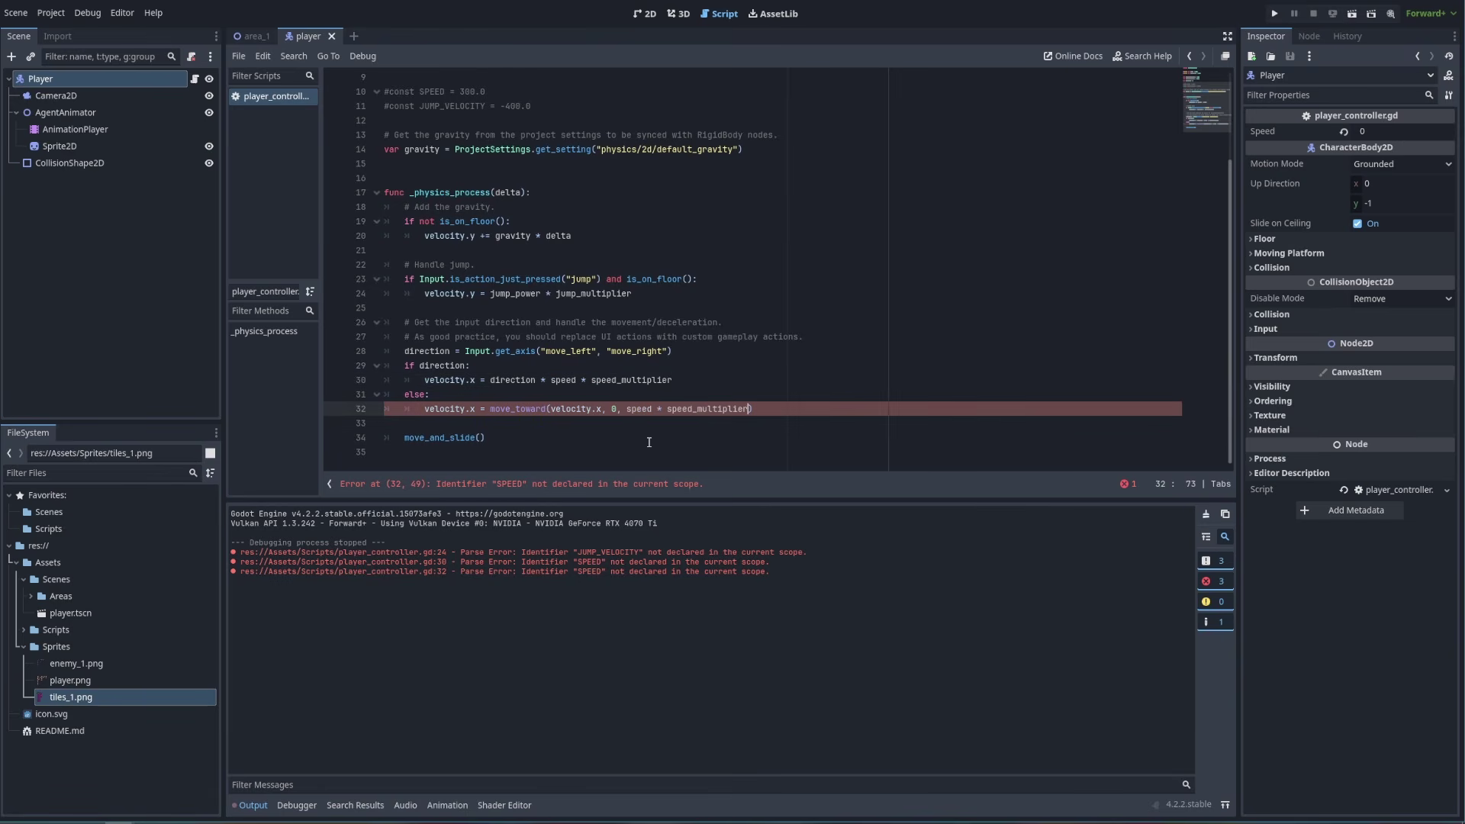
click(706, 389)
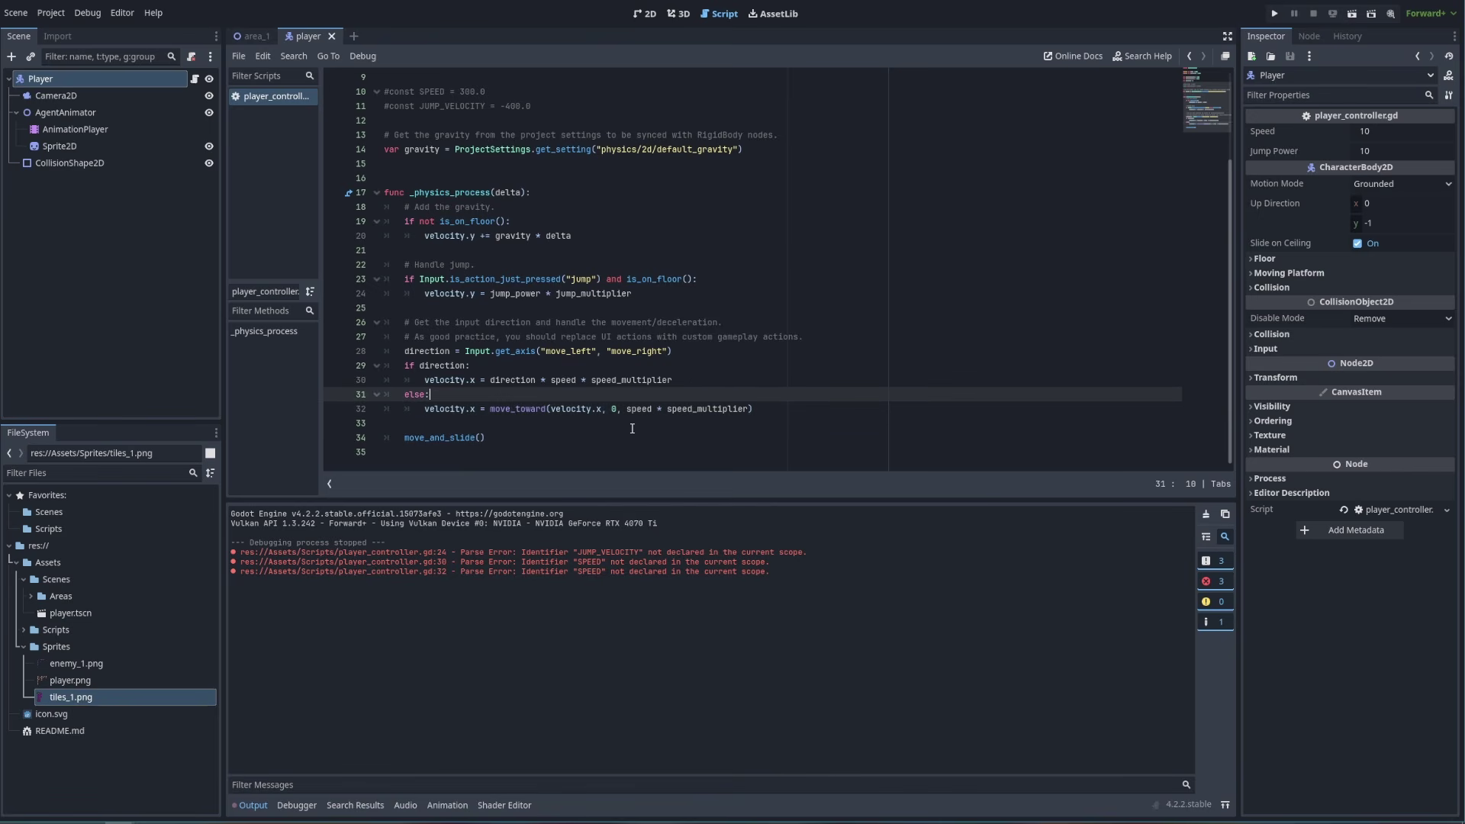
Try out adjusting the Player node's exported Speed value, then restore it to 10
scroll(587, 336, up, 3)
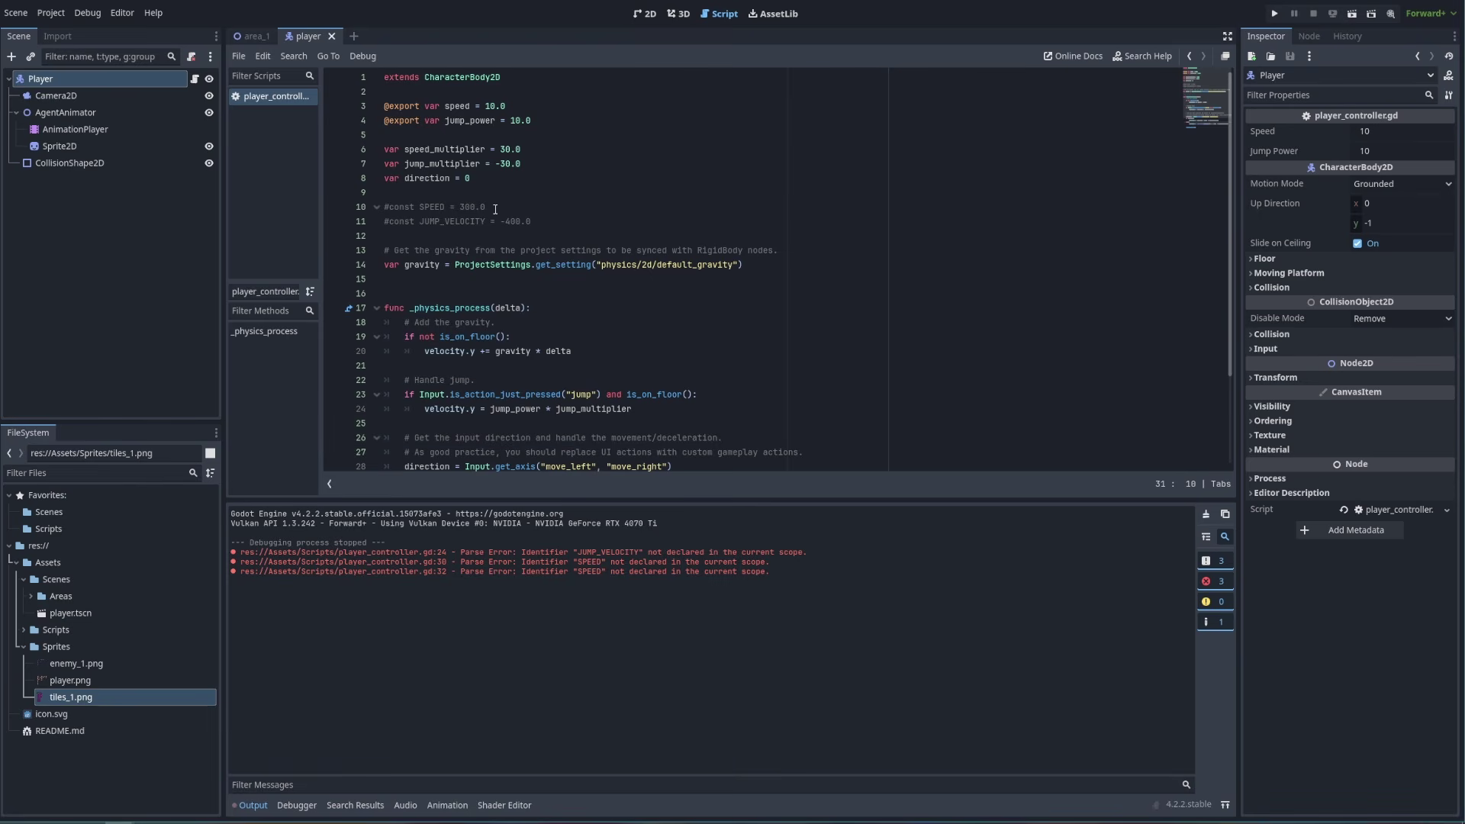
click(62, 83)
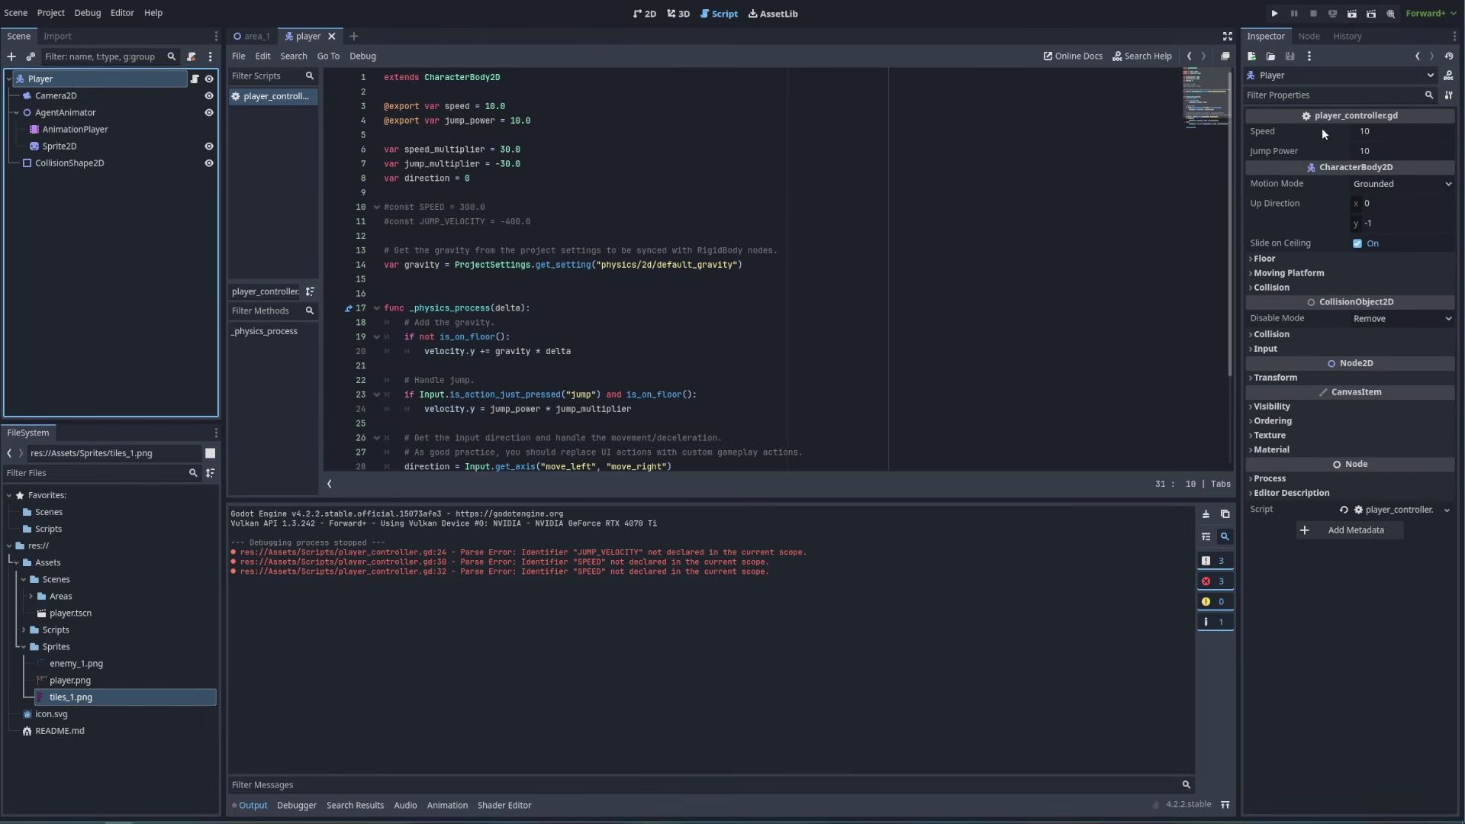
mouse_move(1375, 130)
mouse_down()
mouse_move(1346, 130)
mouse_move(1389, 134)
mouse_up()
click(1389, 135)
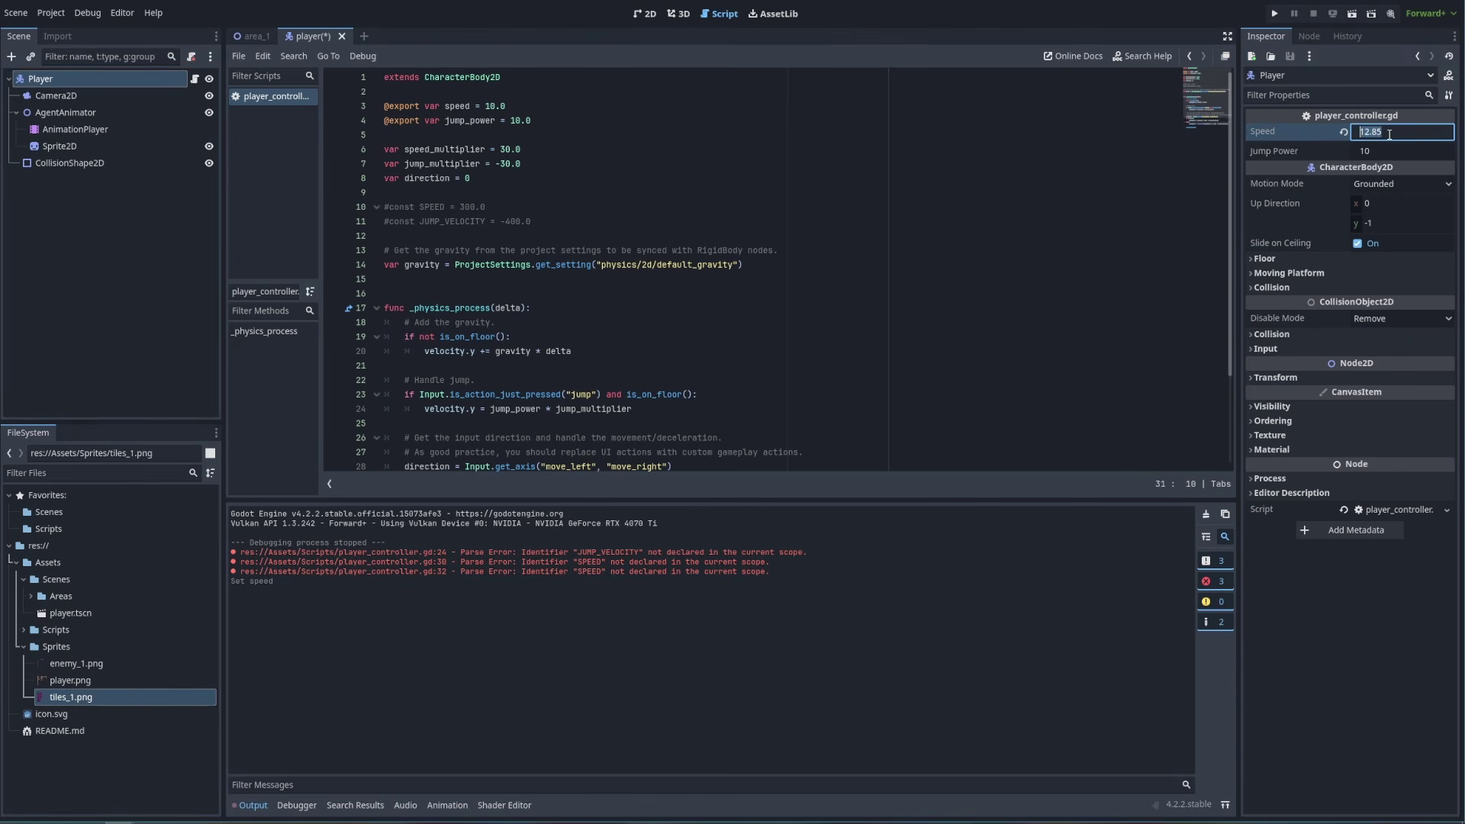
text(10)
key(Return)
scroll(647, 309, down, 3)
scroll(634, 313, up, 3)
Save and run the project, and test the player's left and right movement and jumping
key(ctrl+s)
click(1276, 13)
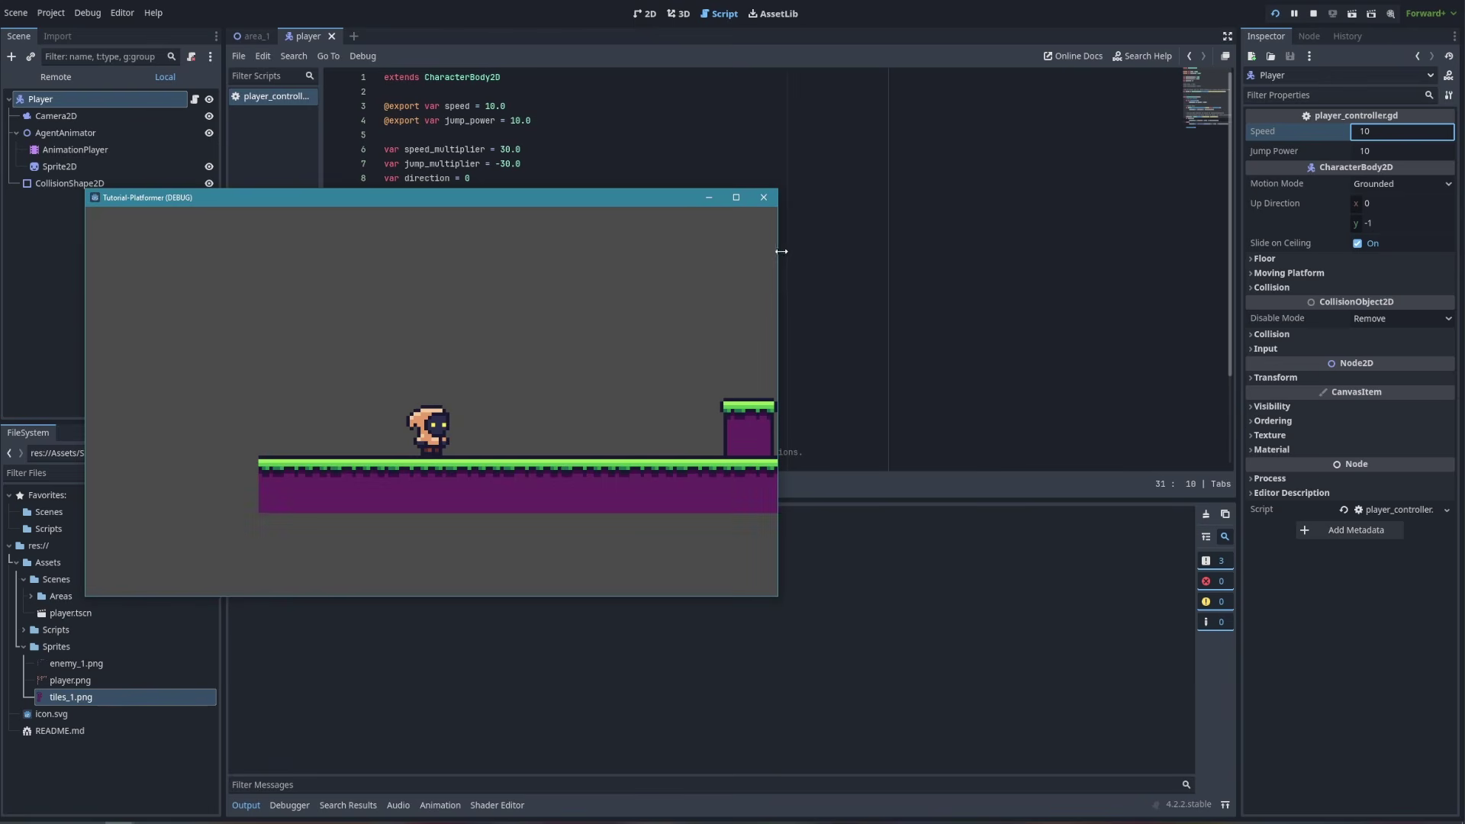
key(d)
key(space)
key(a)
key(space)
key(a)
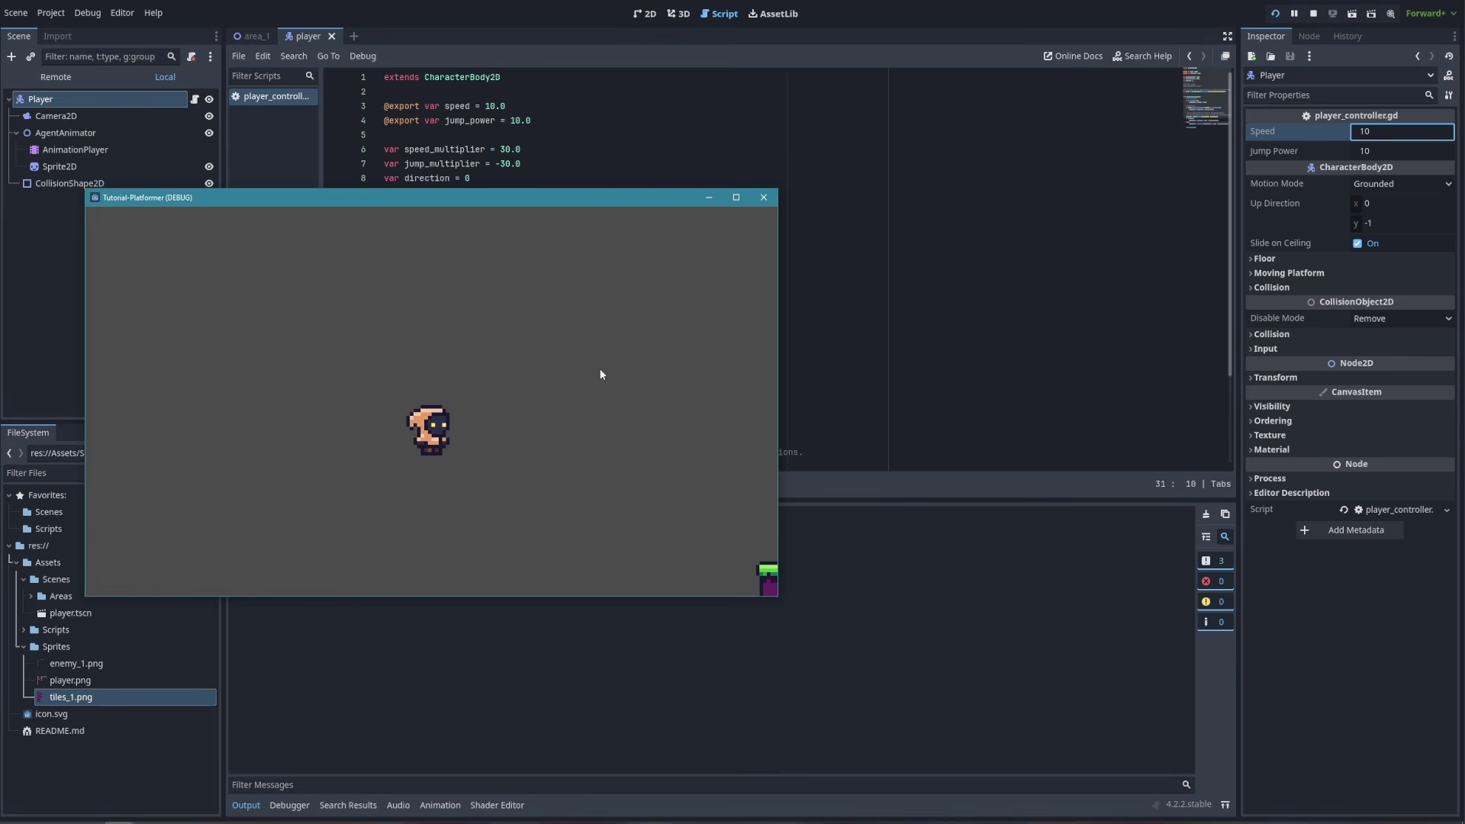
key(d)
key(space)
key(a)
key(space)
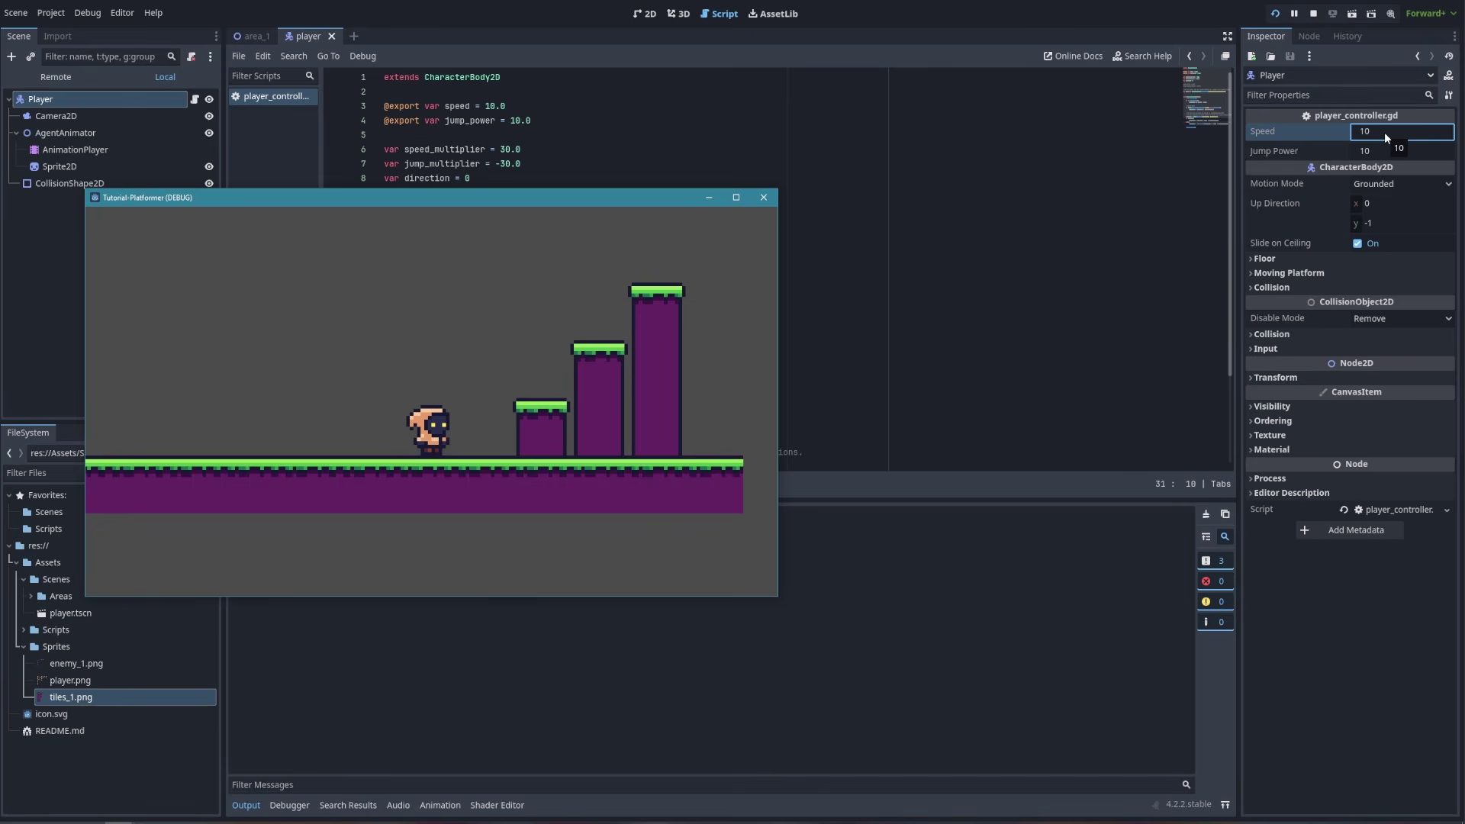
Move the running game window aside and set the Player node's Speed to 5
drag(552, 200, 383, 191)
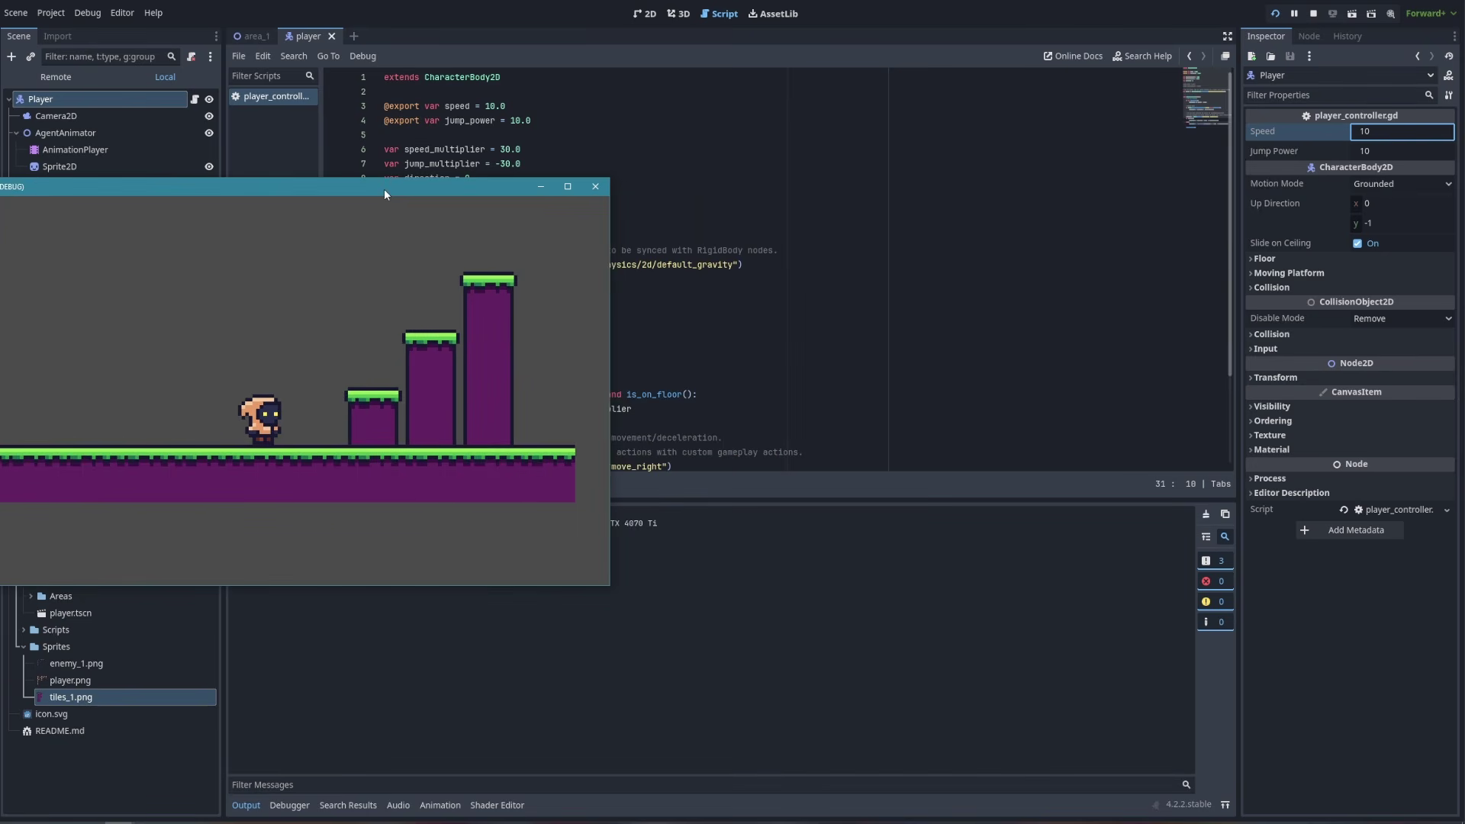
click(1387, 128)
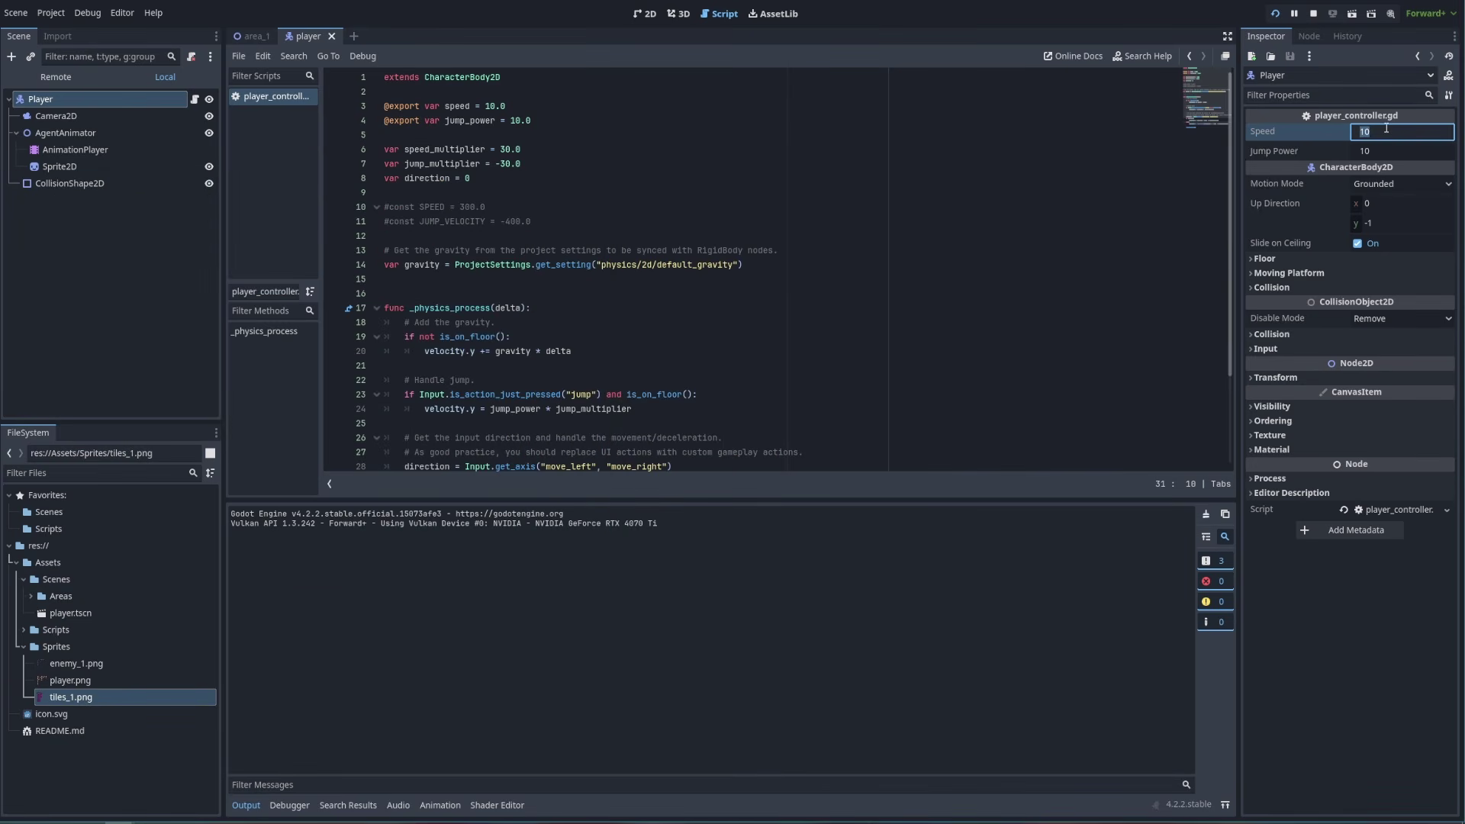
text(5)
key(Return)
Return to the running game and test walking and jumping with the reduced speed
key(alt+Tab)
drag(112, 198, 181, 184)
key(d)
key(a)
key(d)
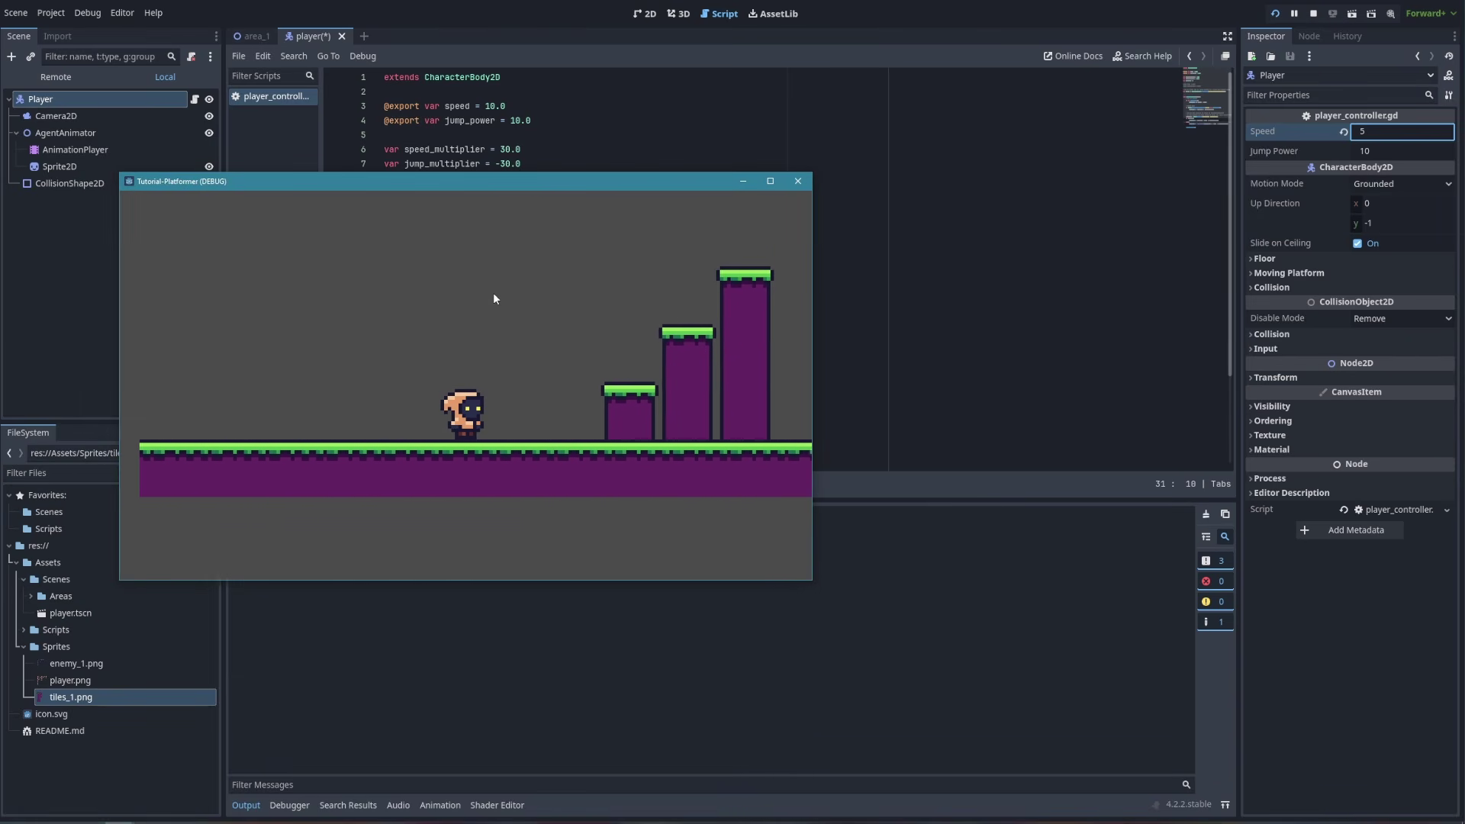
key(a)
key(d)
key(space)
key(space)
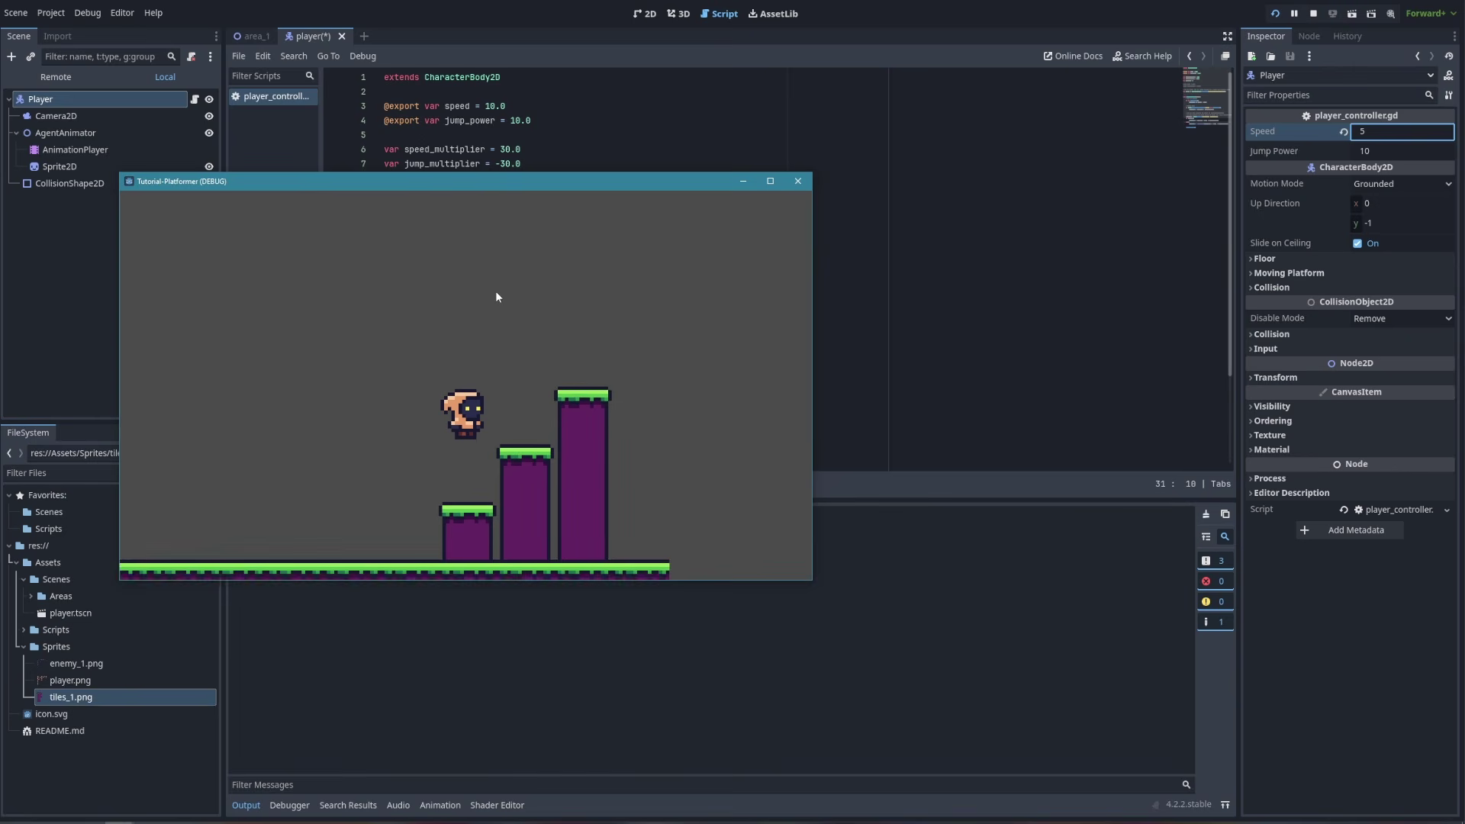
key(a)
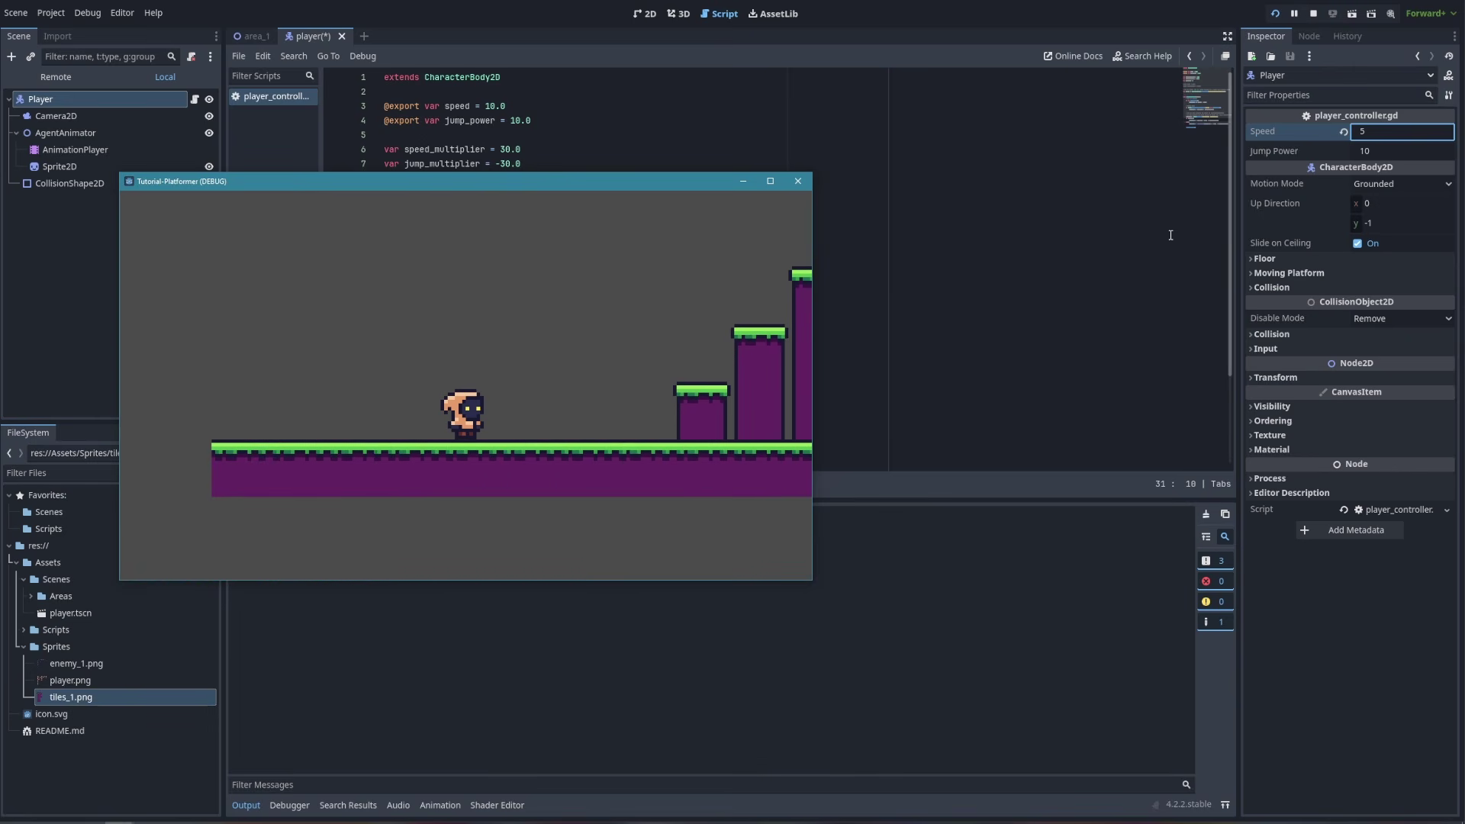
Set the Player node's Jump Power to 8 and save the scene
drag(484, 186, 298, 165)
click(1387, 152)
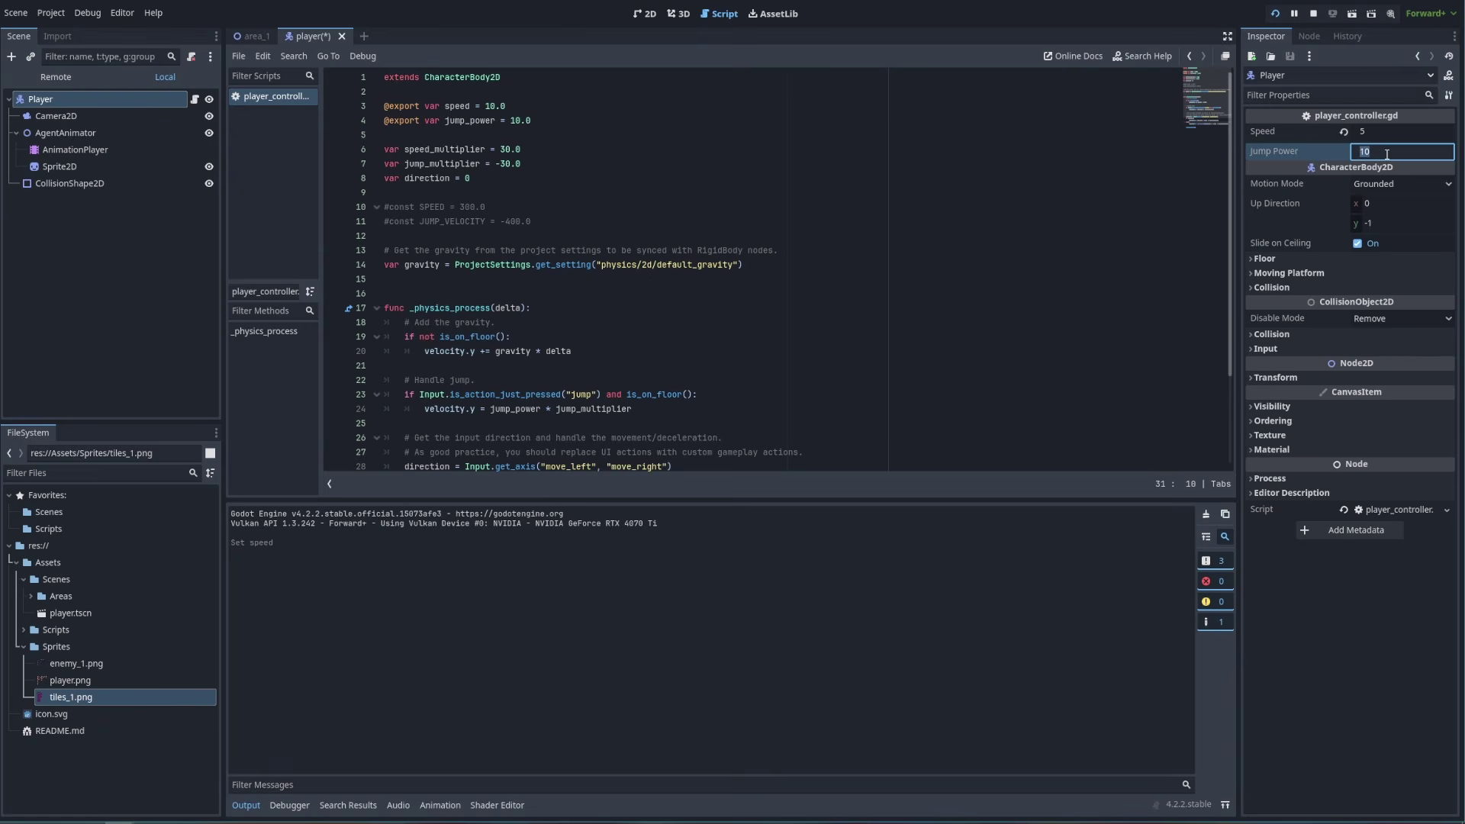
text(8)
key(Return)
key(ctrl+s)
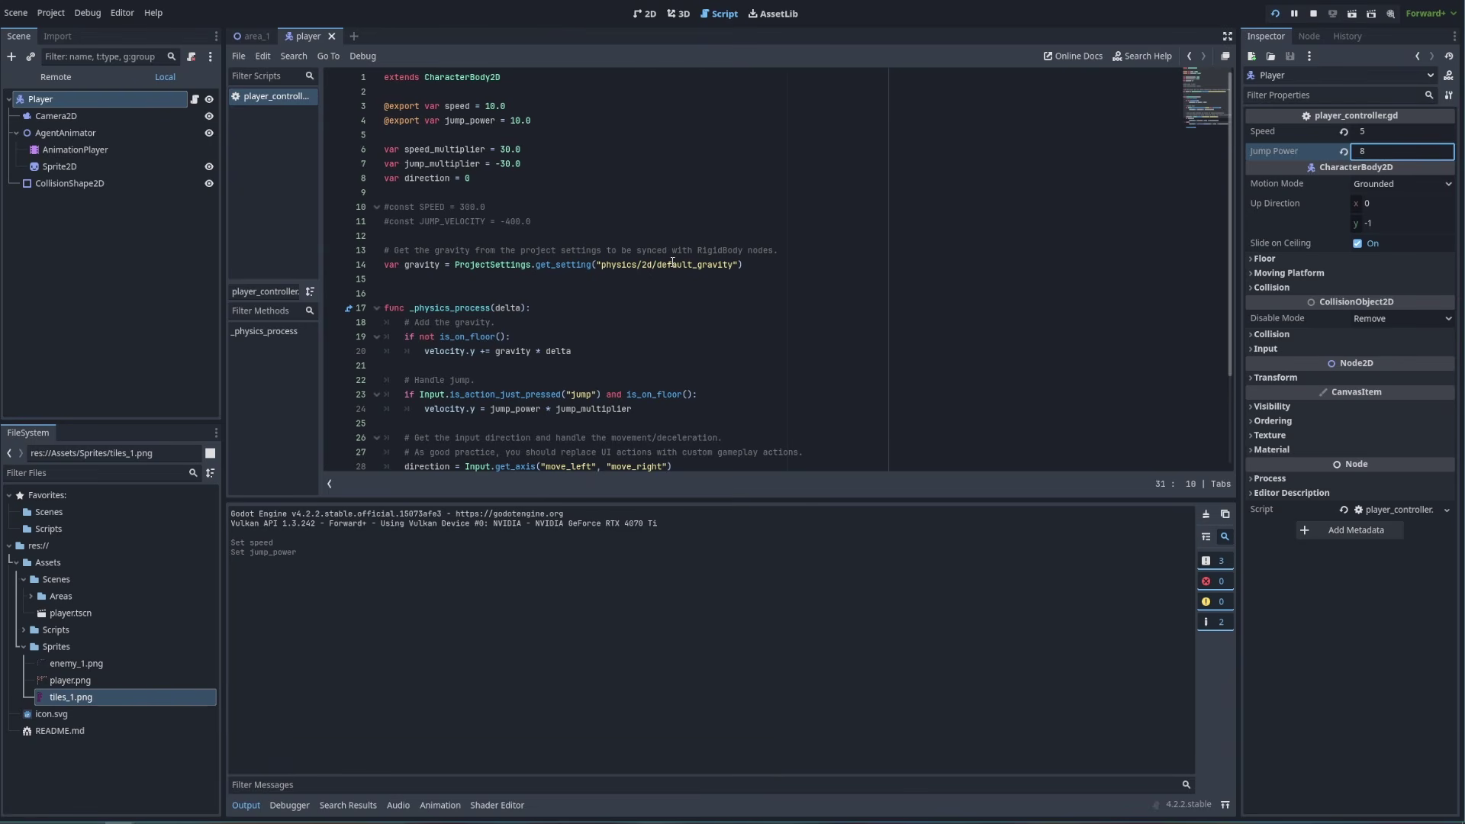
Return to the running game and test jumping up the stepped platforms with the reduced jump power
key(alt+Tab)
key(d)
key(a)
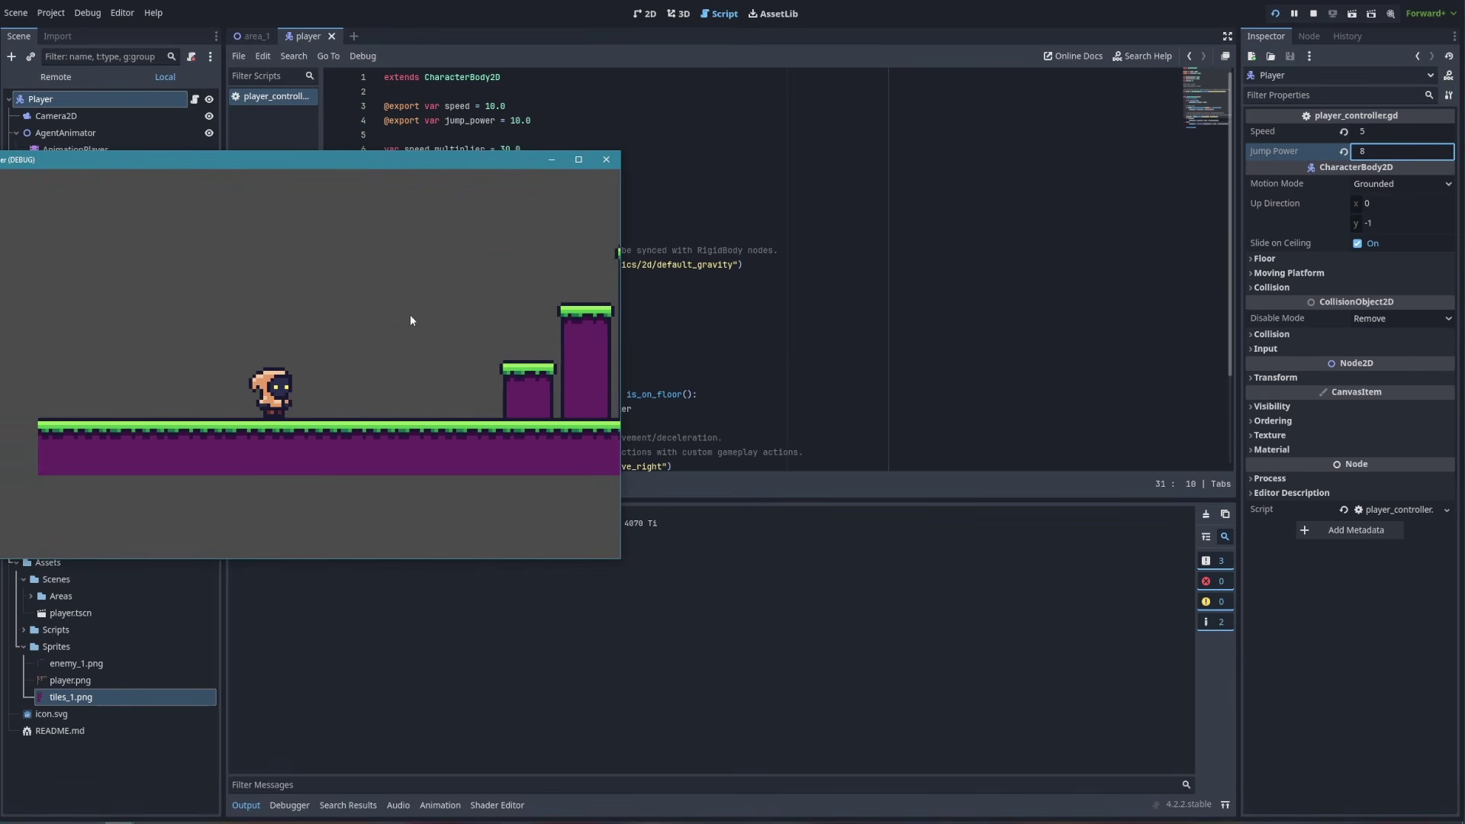
key(d)
key(space)
key(d)
key(space)
key(space)
key(d)
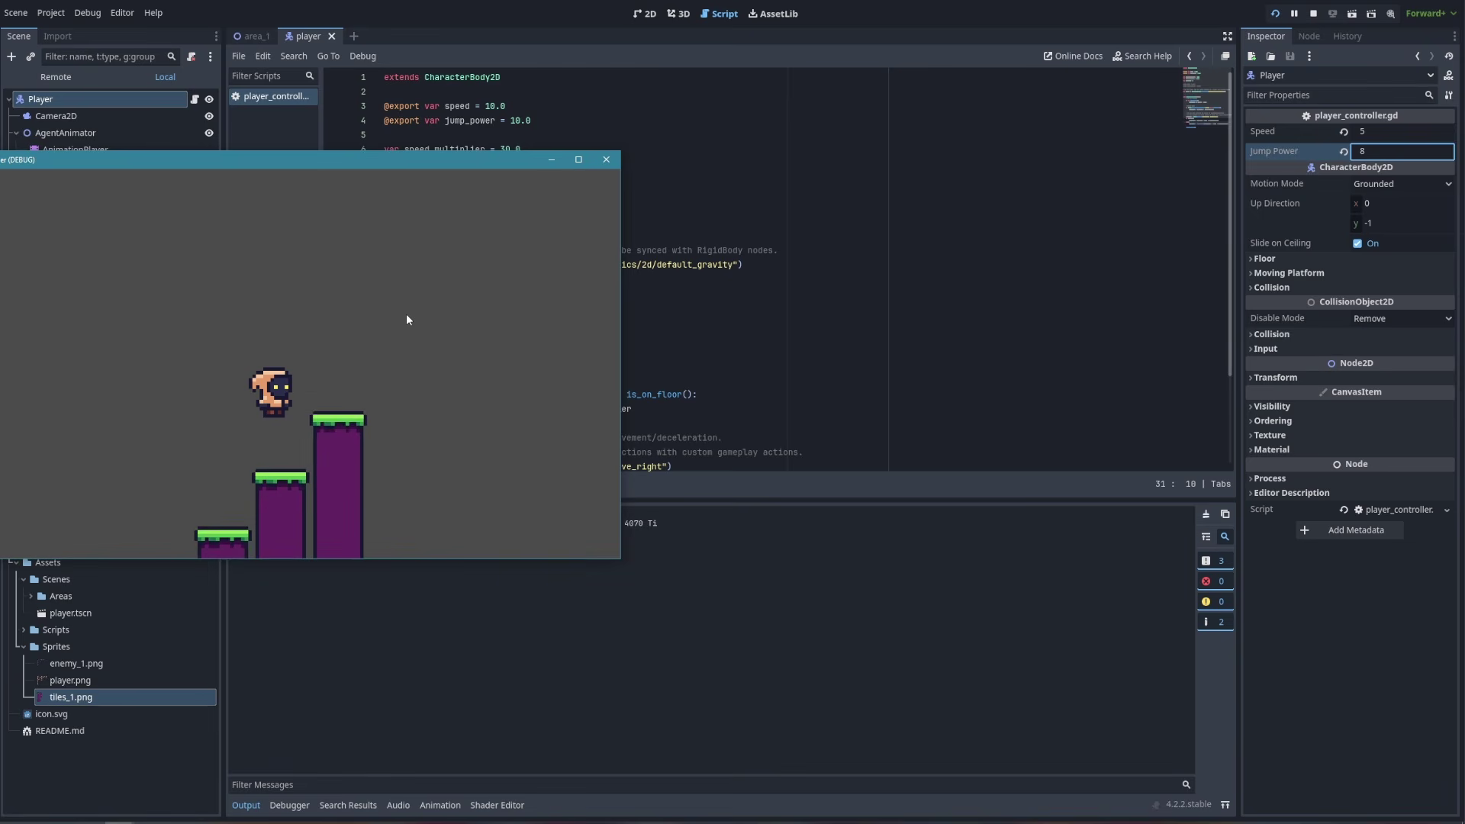
key(space)
key(d)
key(a)
key(d)
key(space)
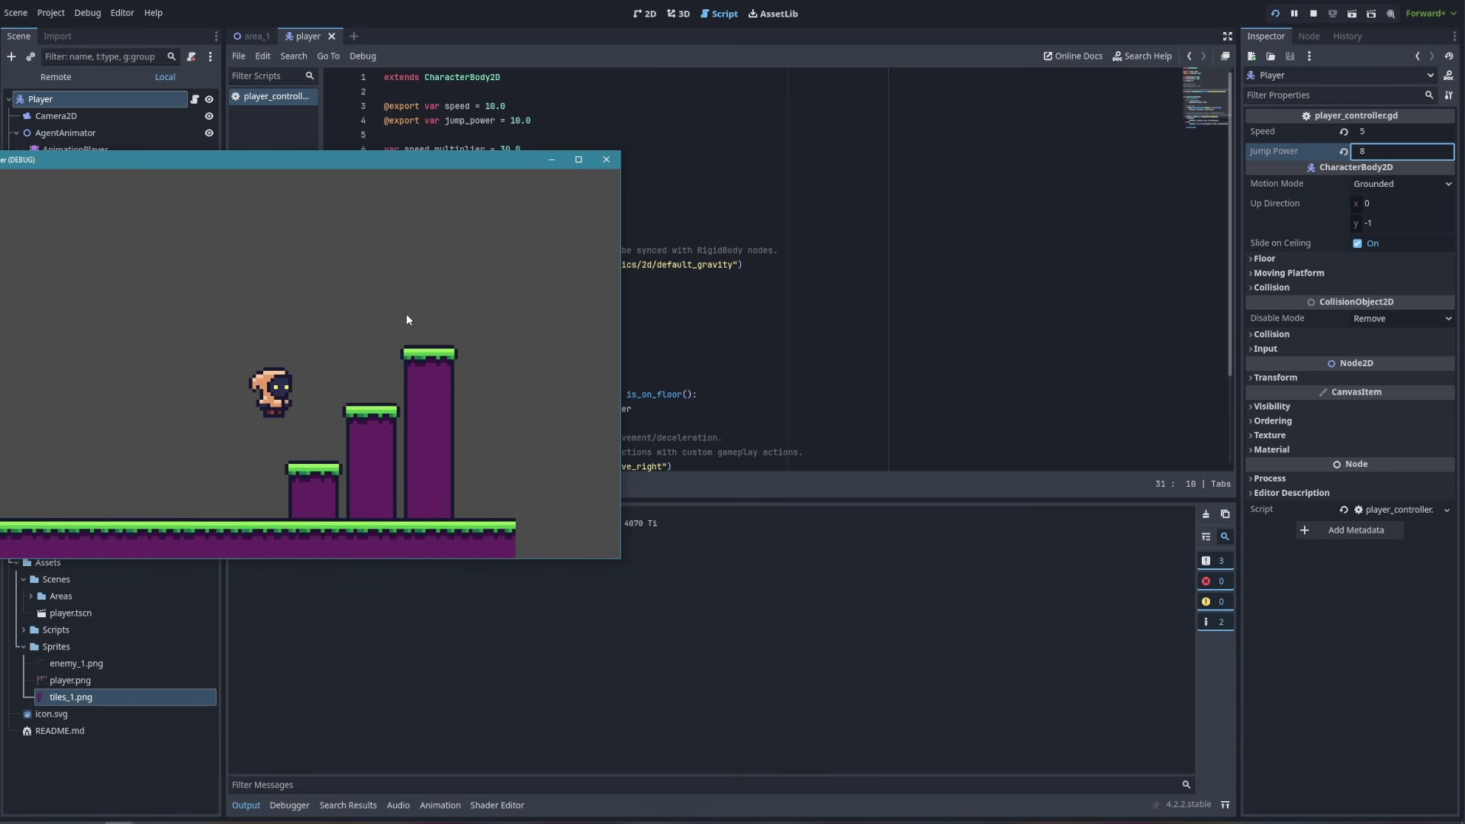
key(space)
key(a)
key(d)
key(space)
key(a)
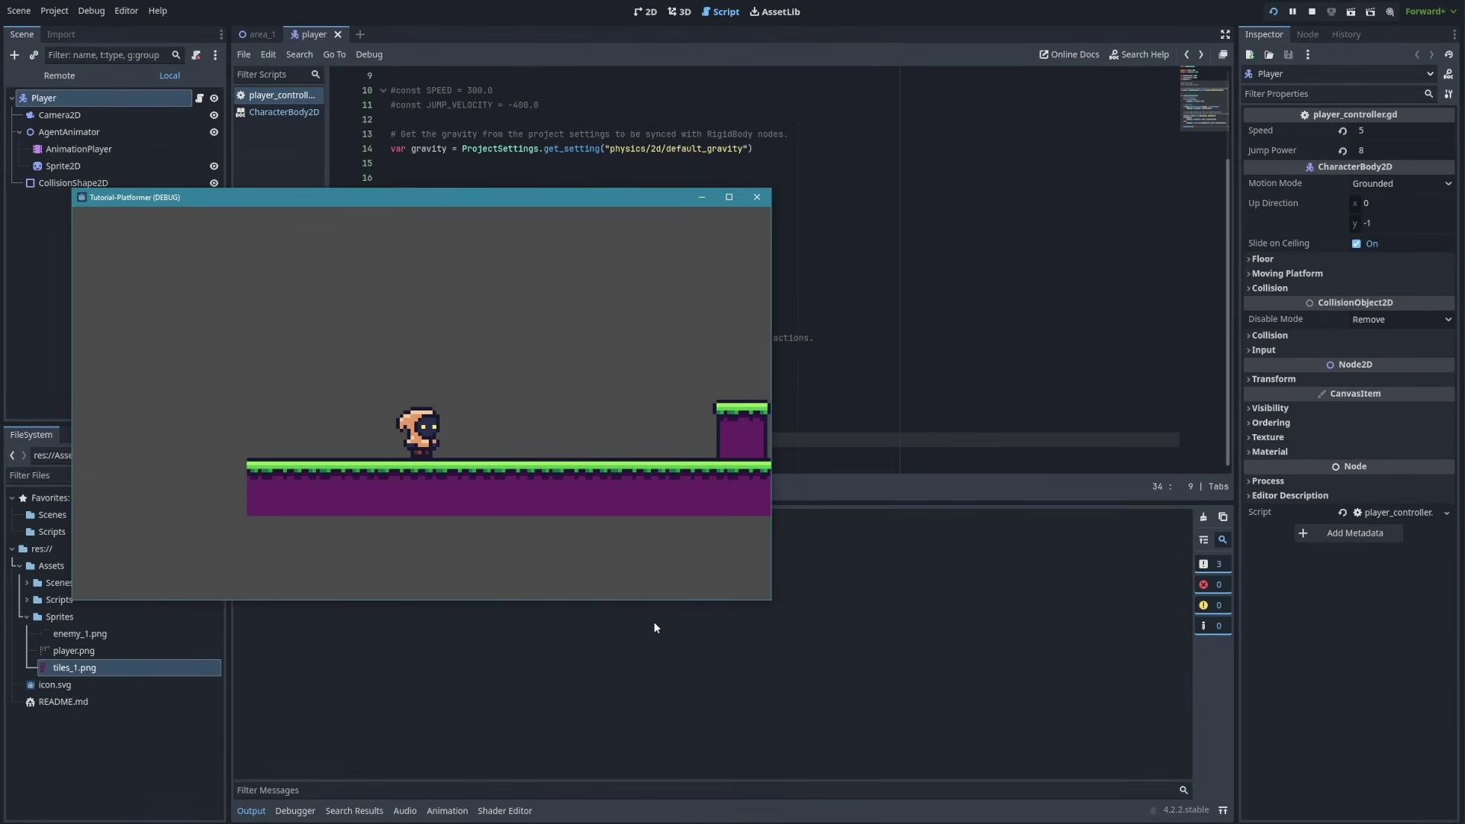
Play-test the player again, moving both ways and jumping across the ground and stepped platforms to examine its sprite's facing
key(d)
key(space)
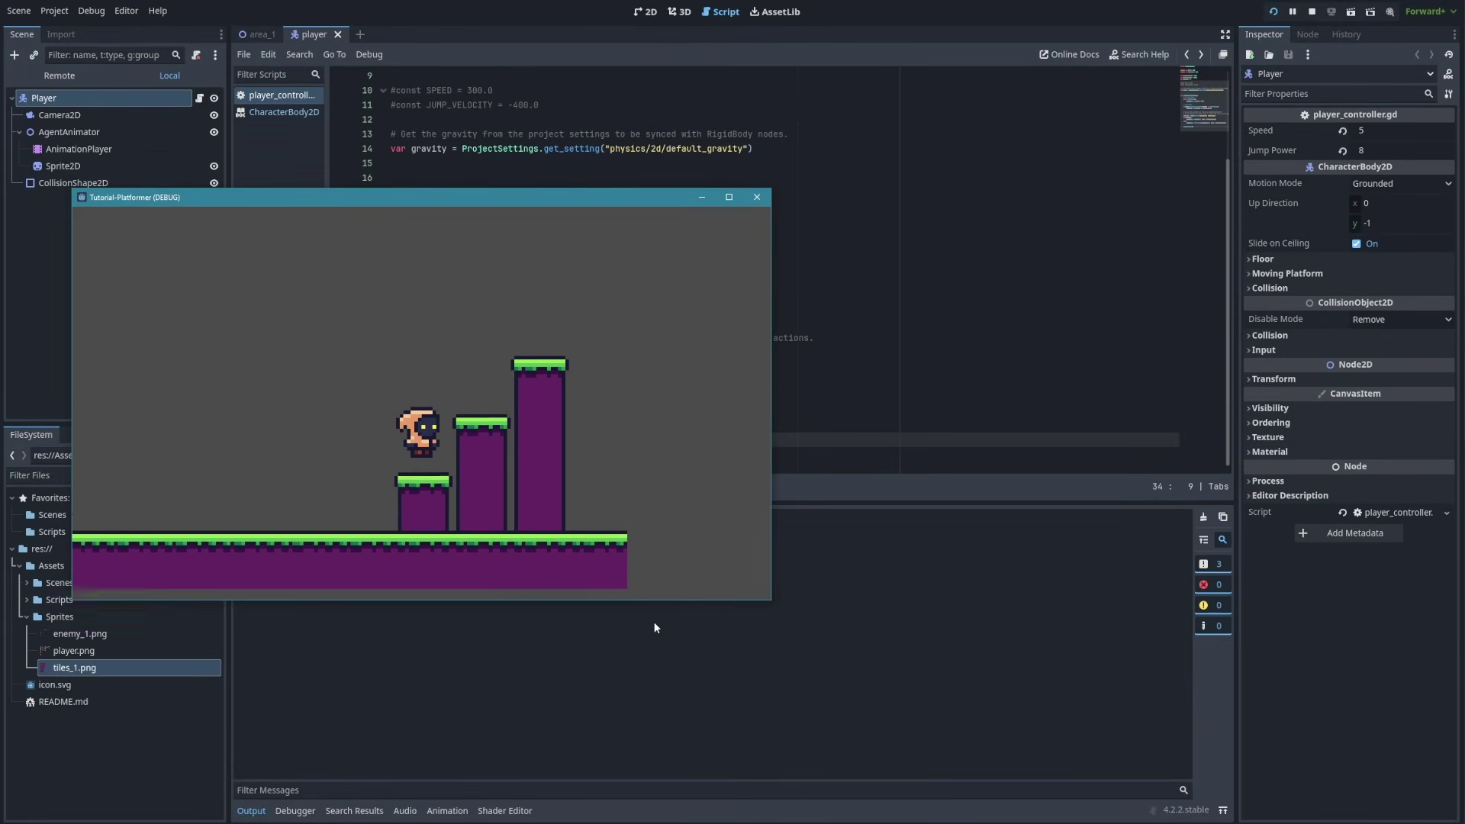
key(space)
key(d)
key(space)
key(d)
key(a)
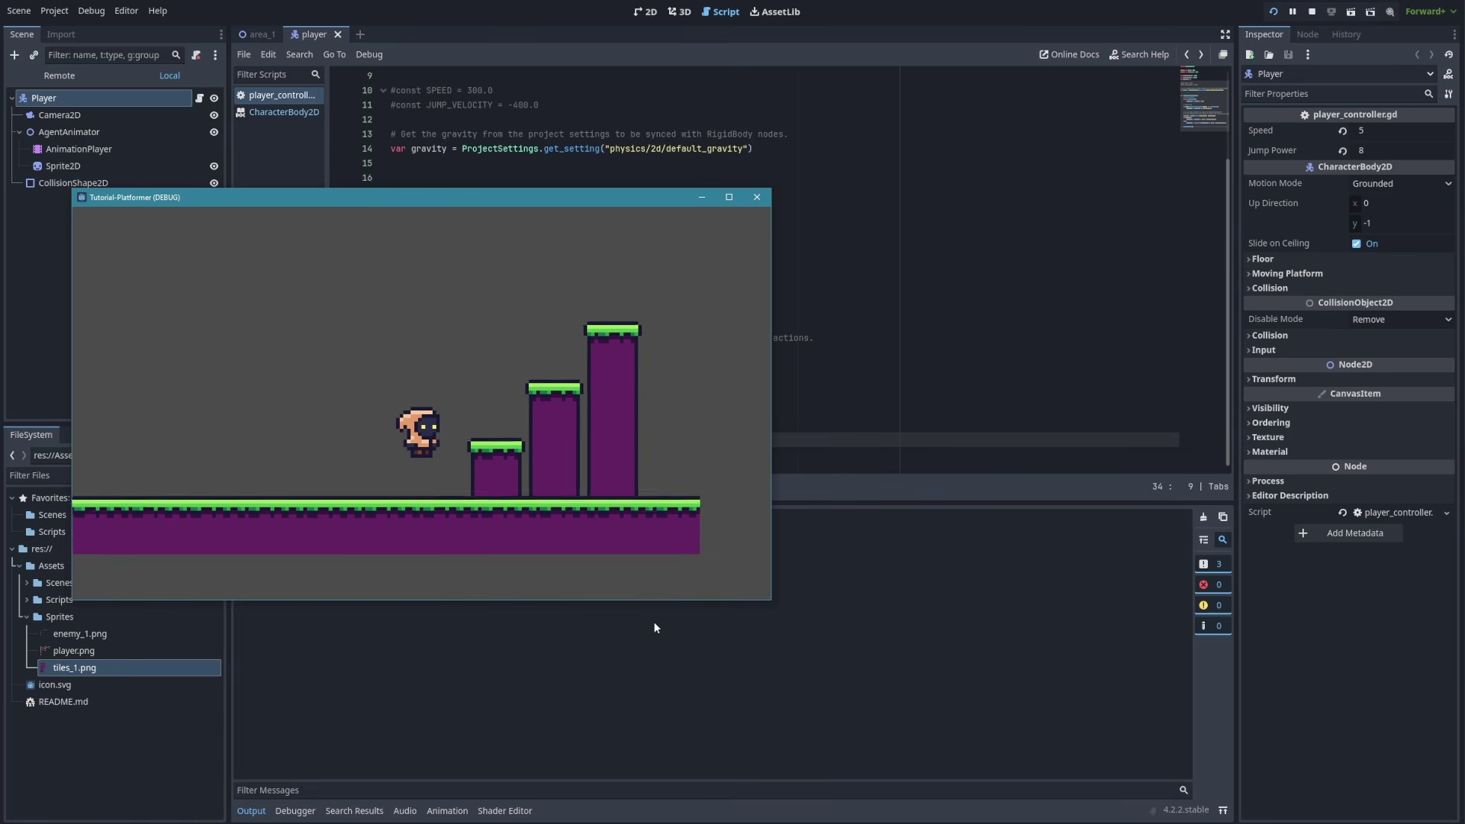
key(a)
key(space)
key(space)
key(d)
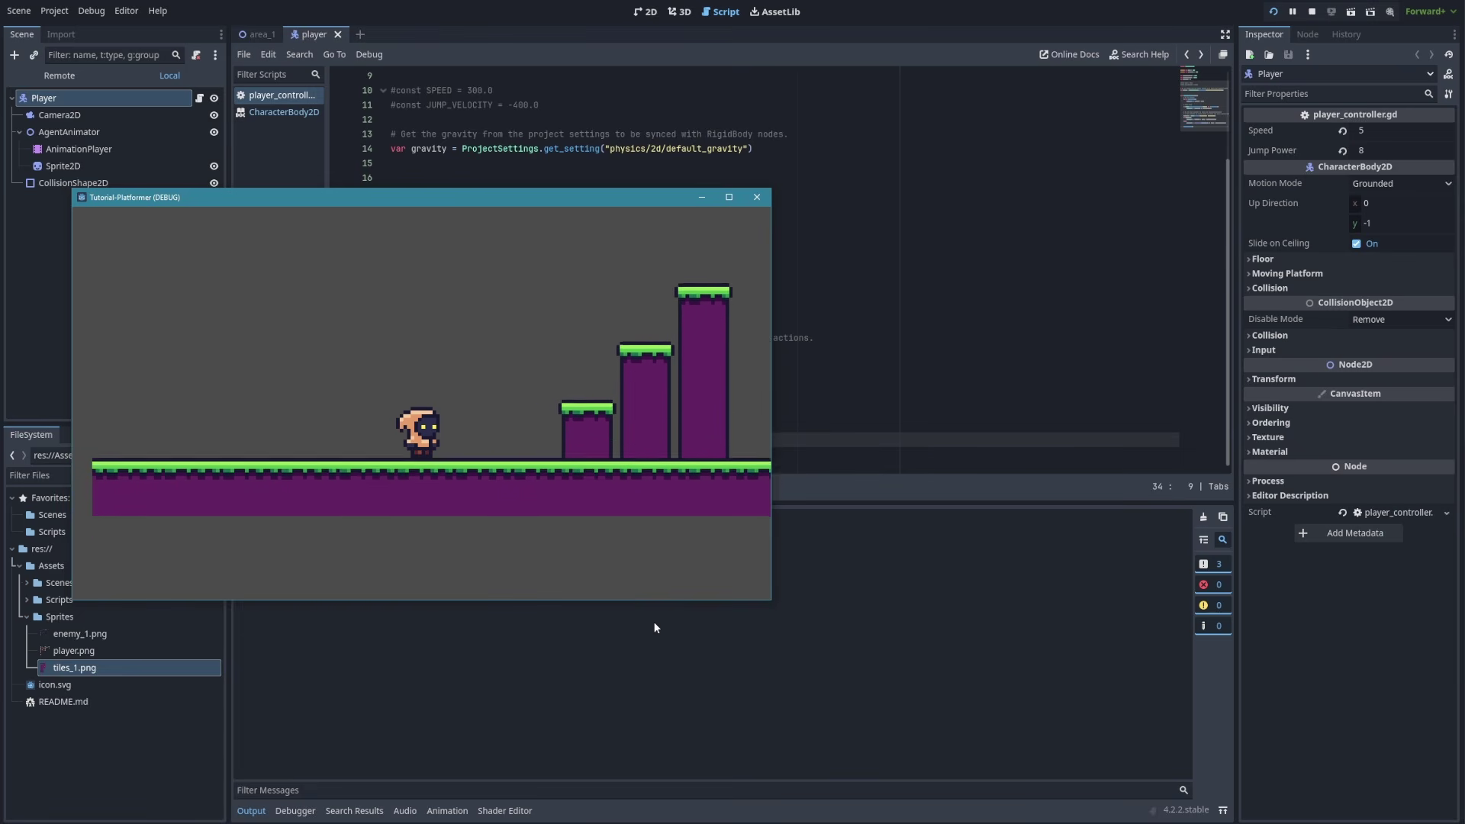
key(d)
key(space)
key(space)
key(a)
key(a)
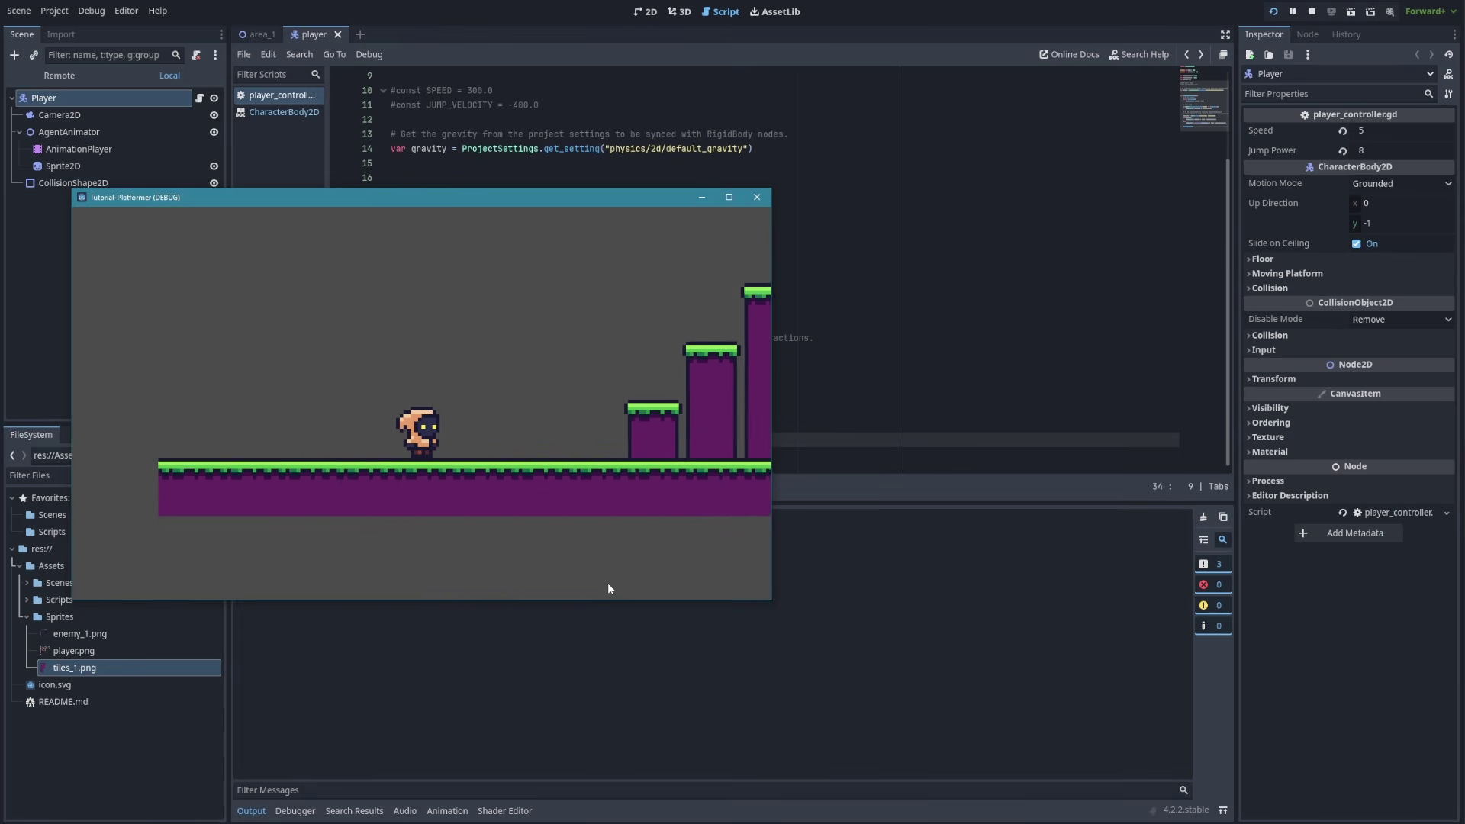
key(d)
key(space)
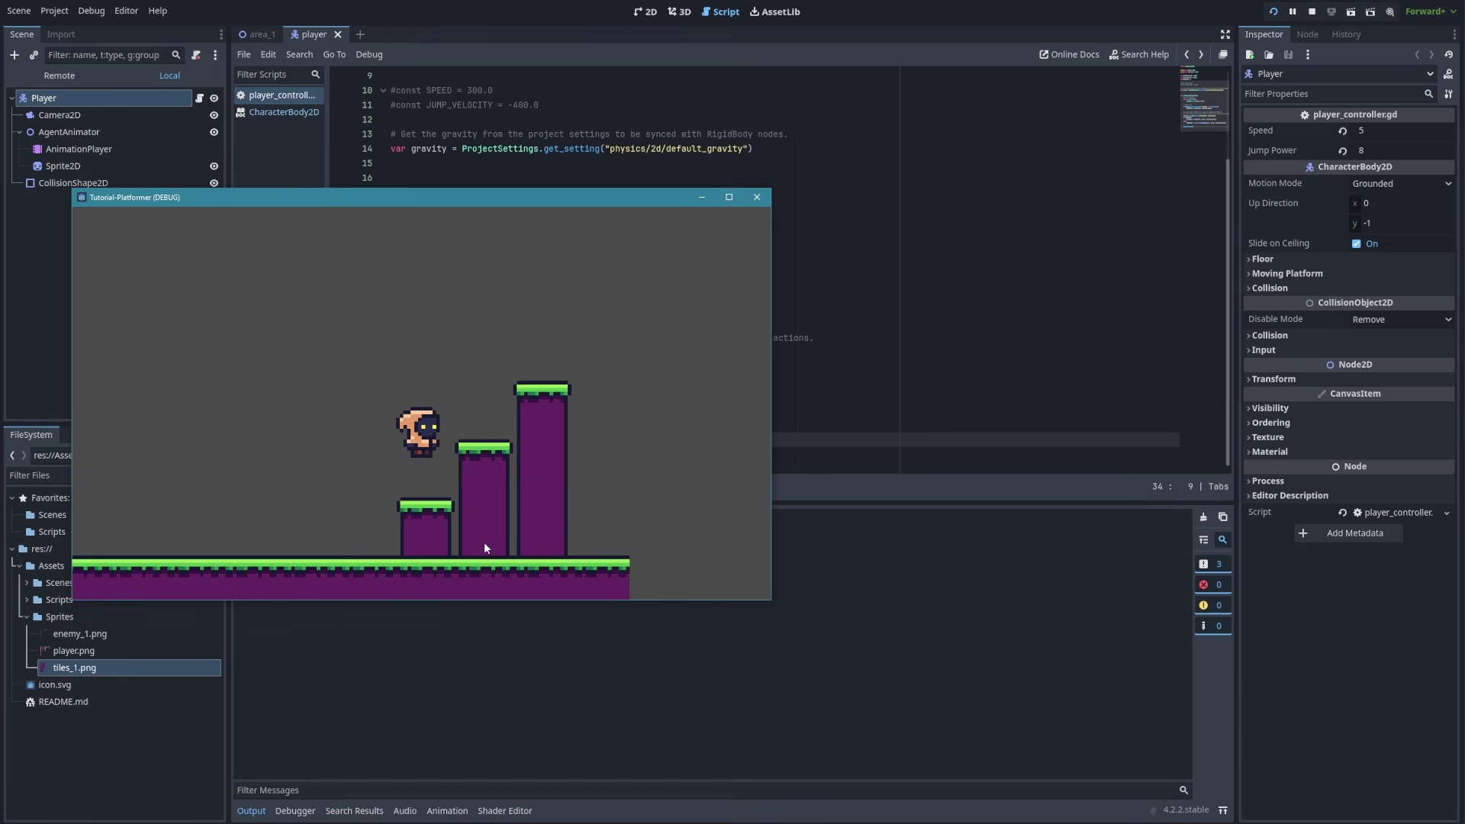
key(a)
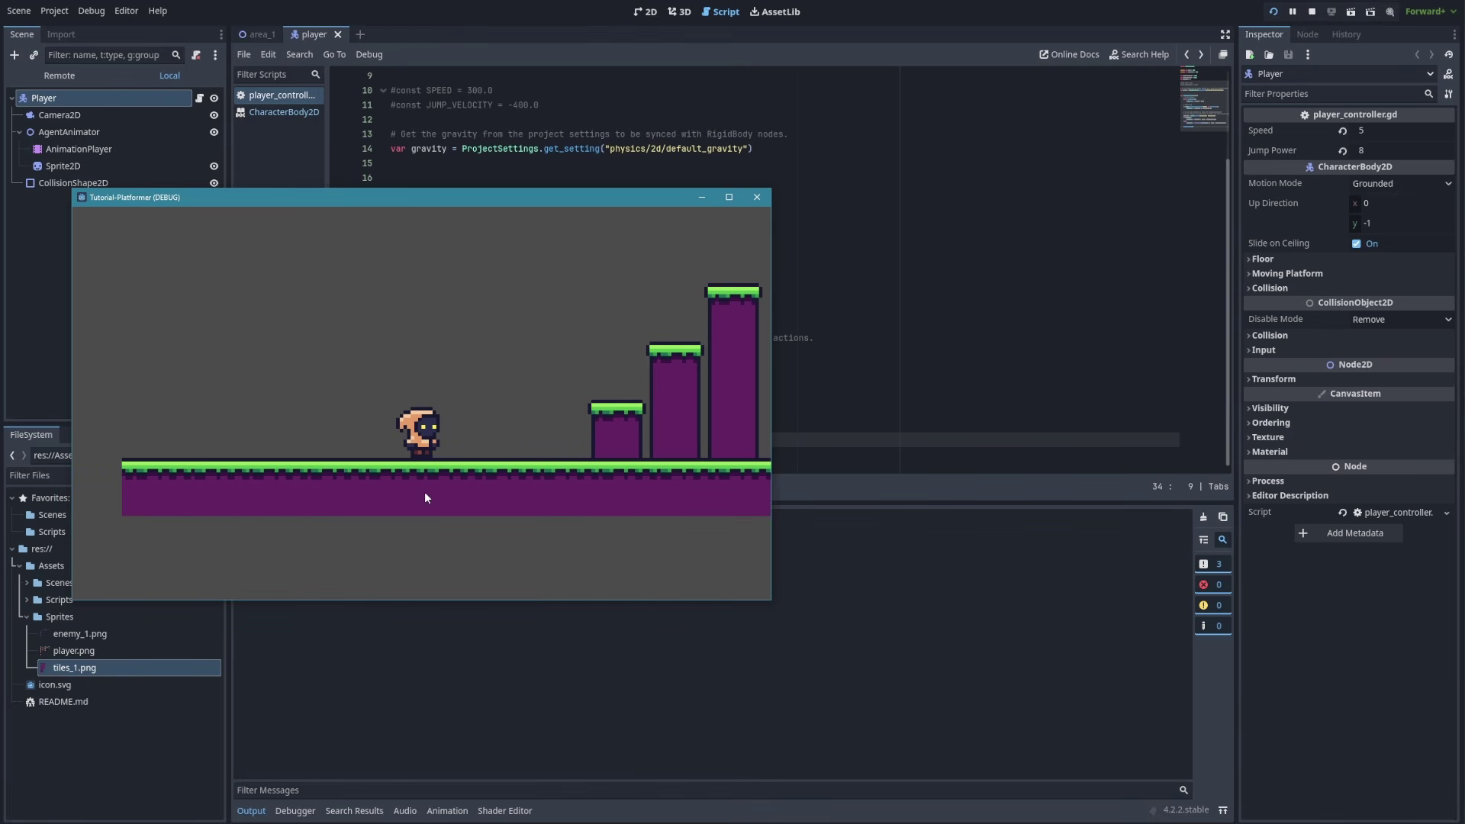
key(a)
key(space)
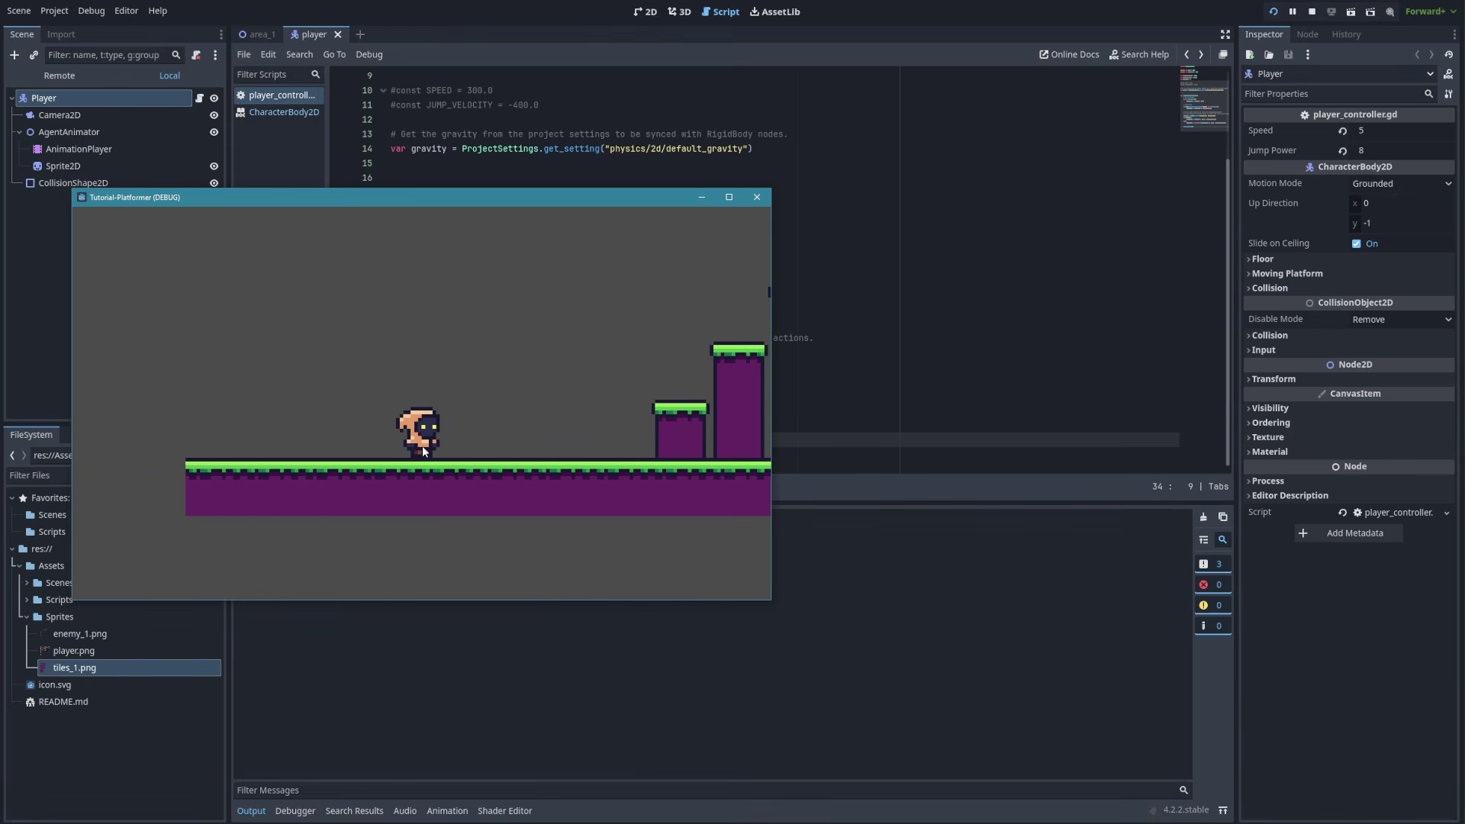